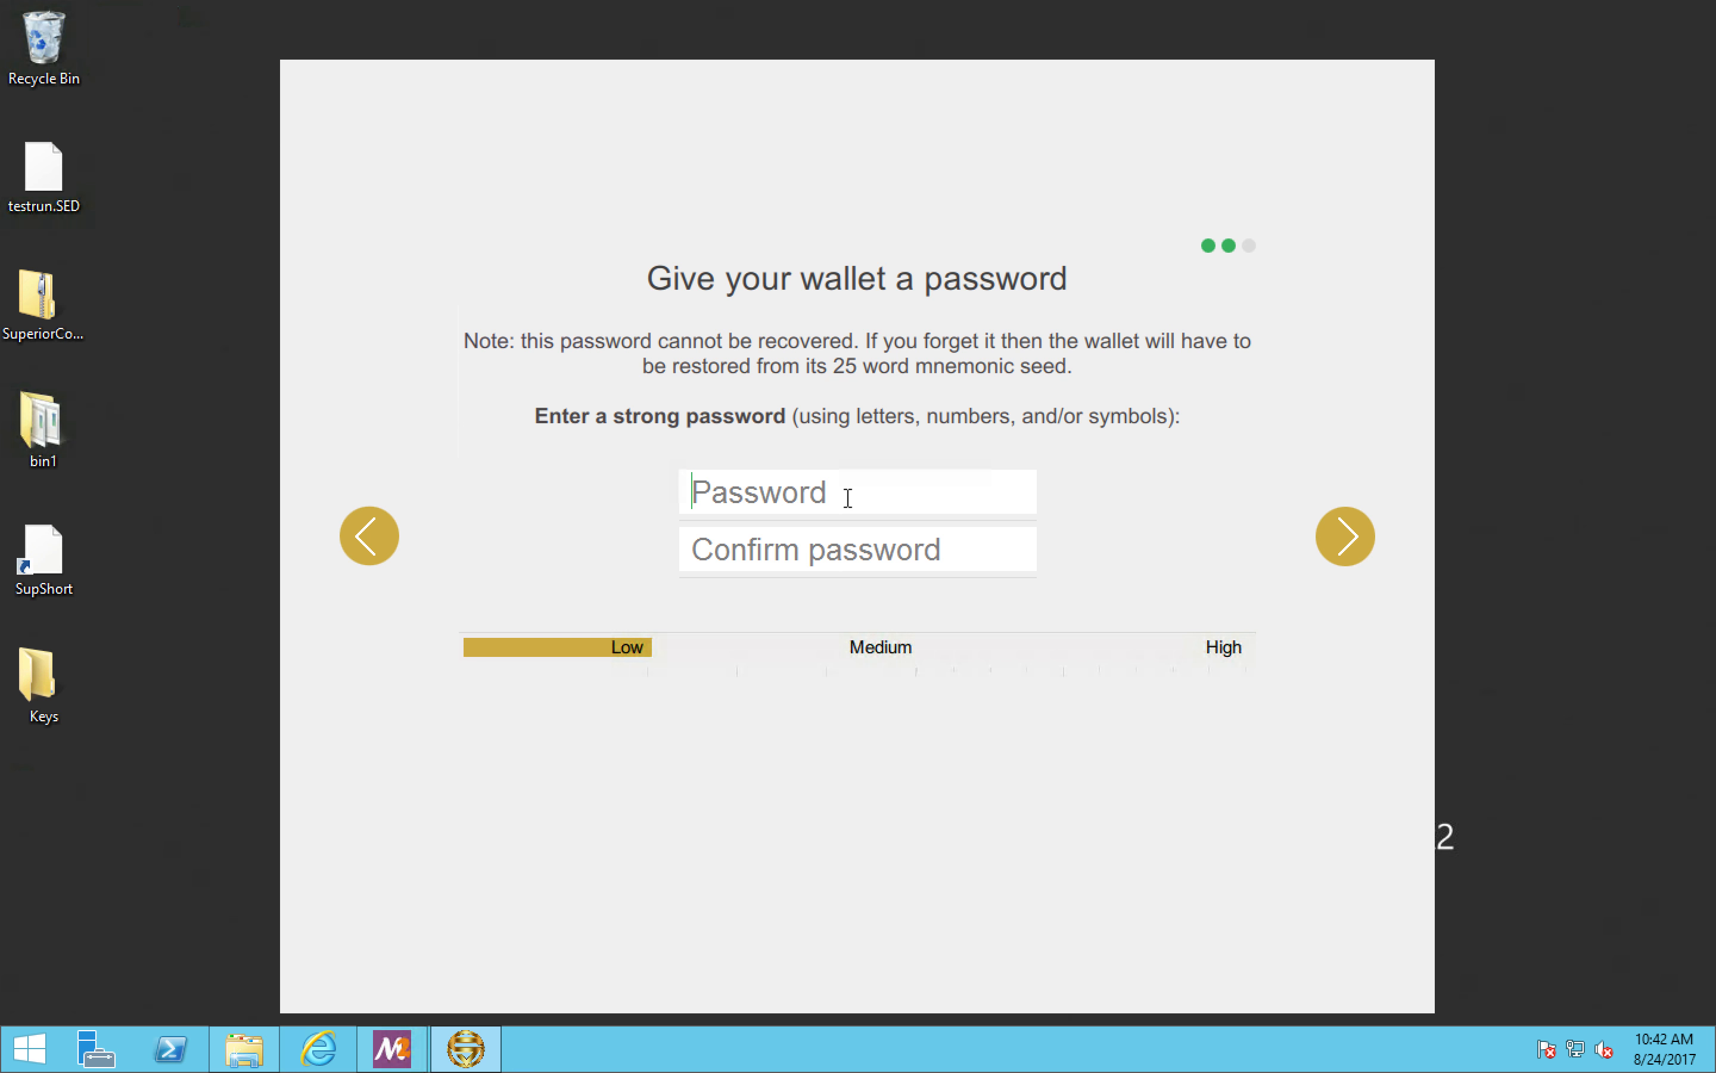
Step: Return to the wallet creation page, copy the new wallet's mnemonic seed and proceed to the password page
left_click(370, 530)
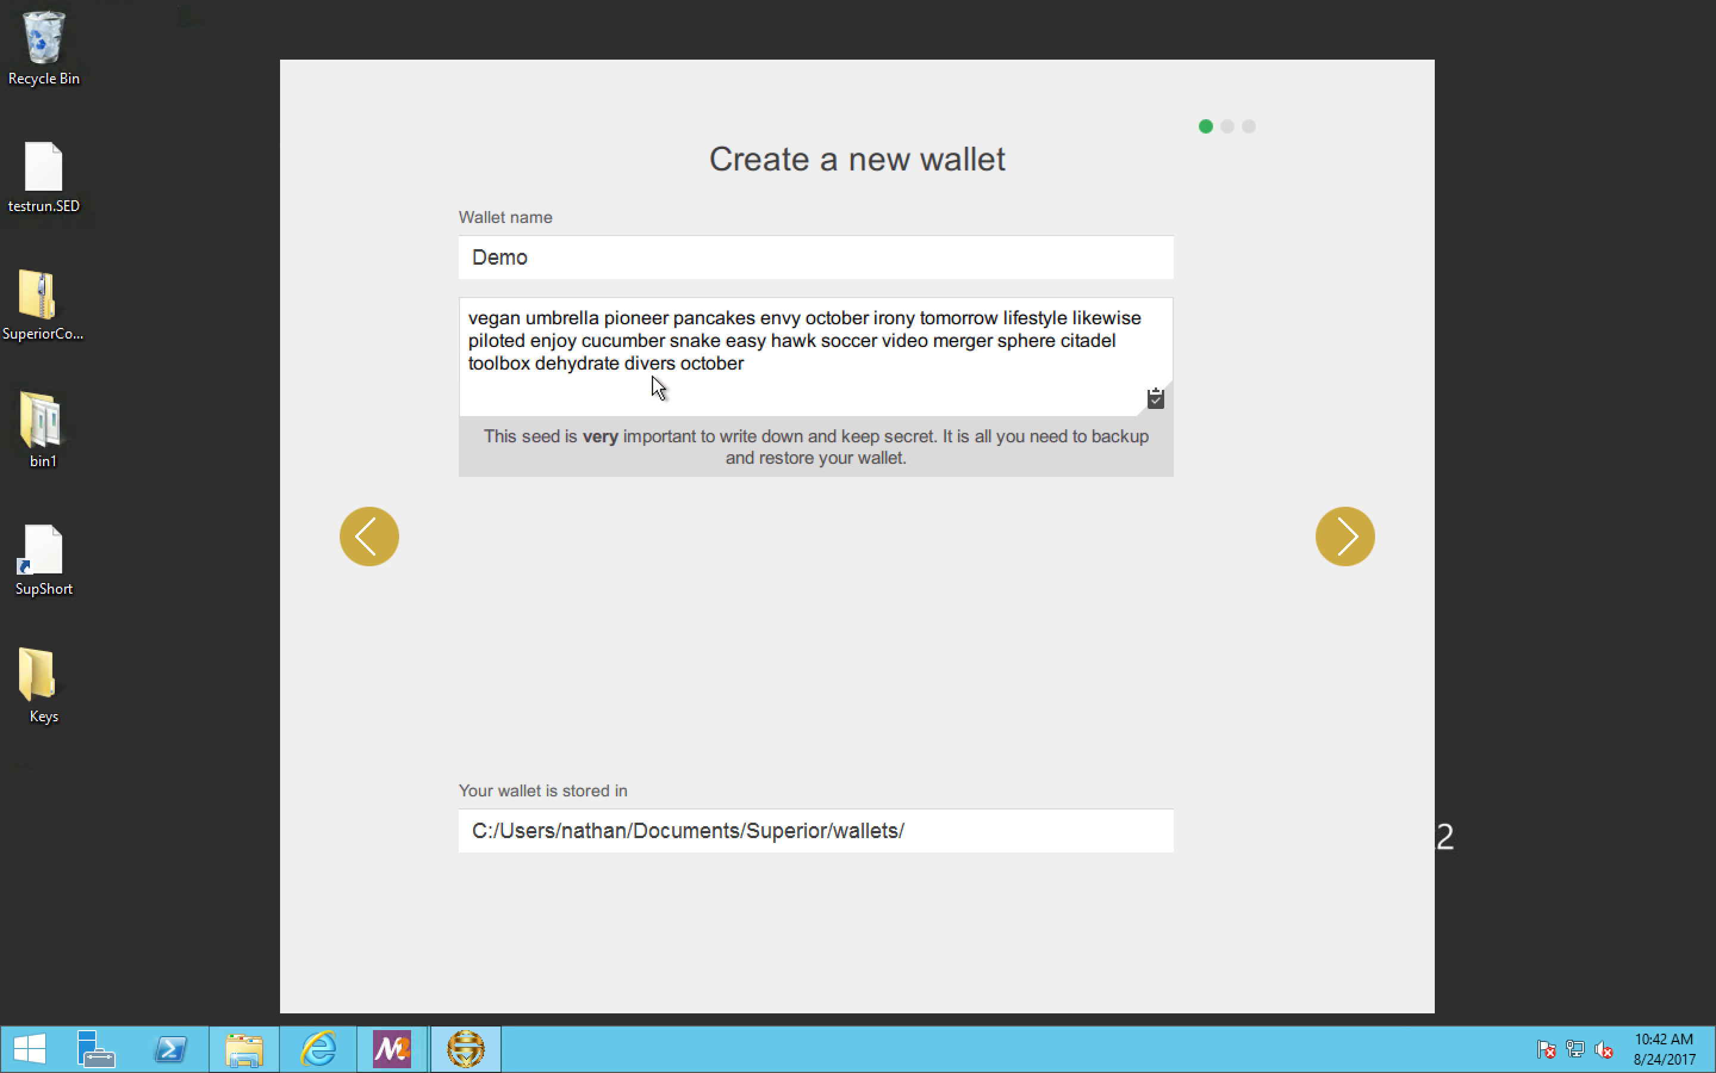
left_click_drag(750, 368, 458, 316)
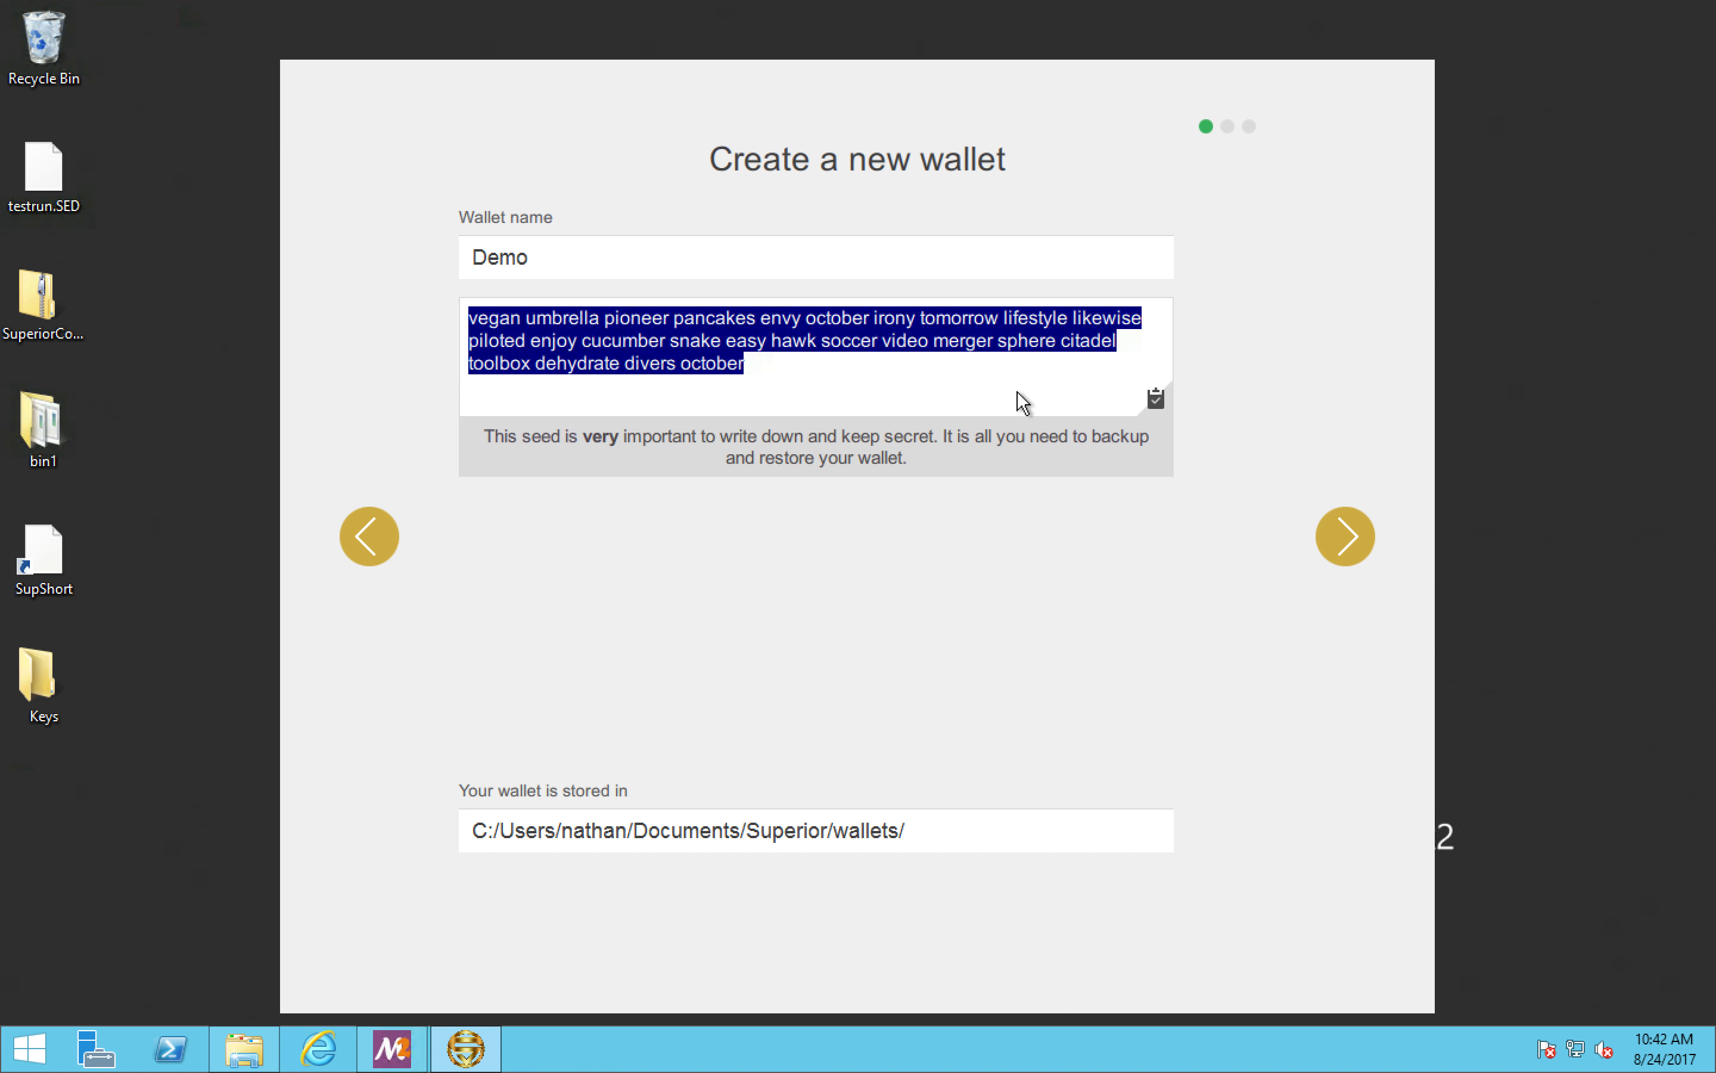
left_click(1155, 399)
left_click(1340, 535)
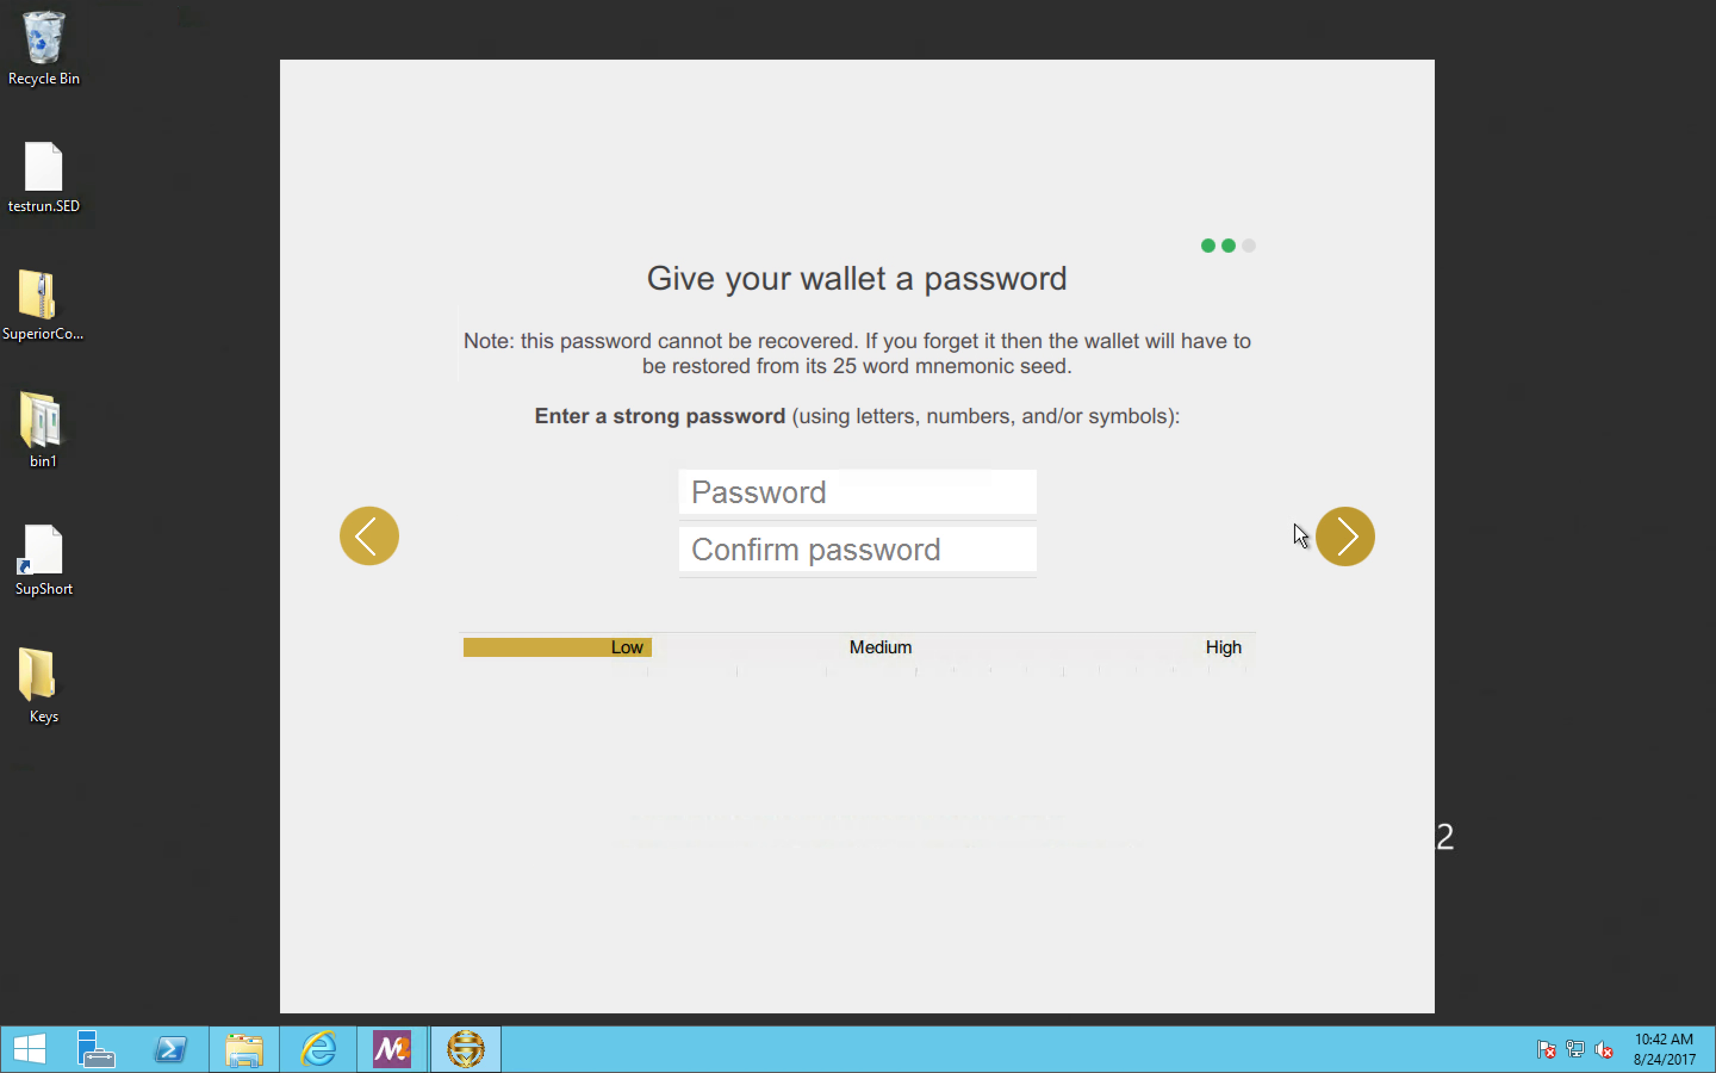
Step: Enter and confirm the wallet password, finish the setup and open the new wallet
left_click(888, 499)
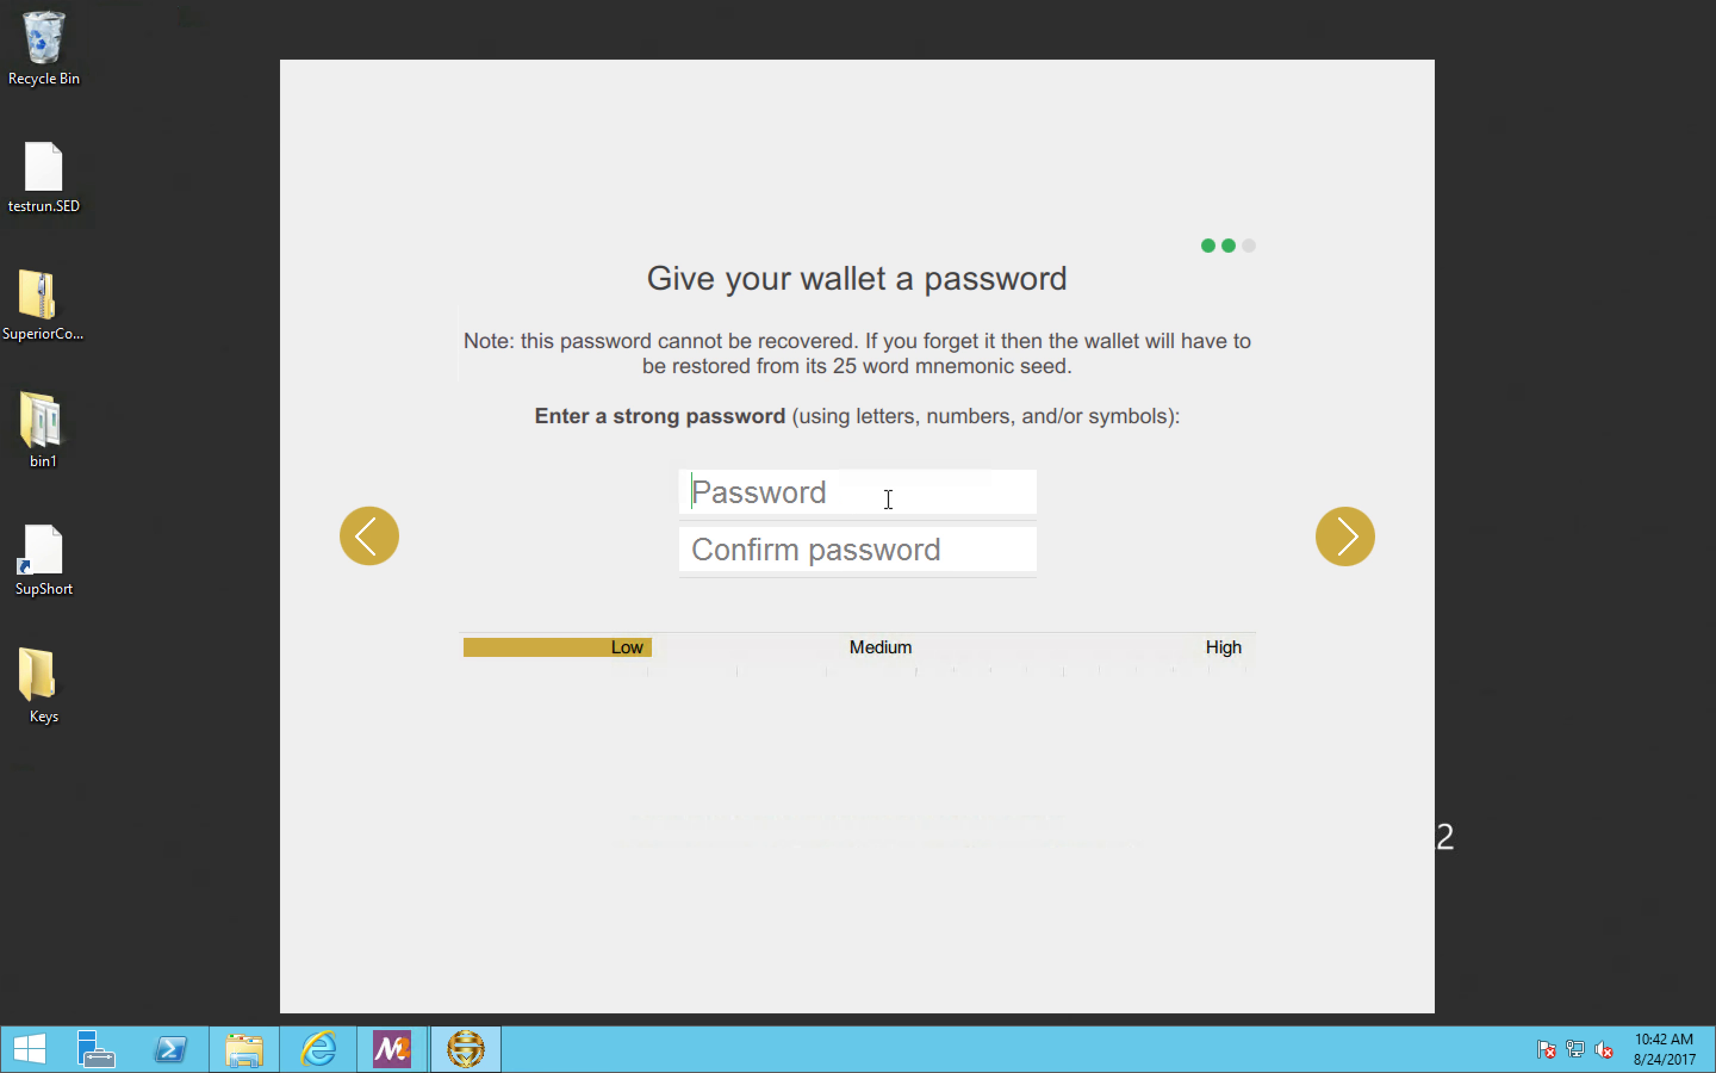
type("*****")
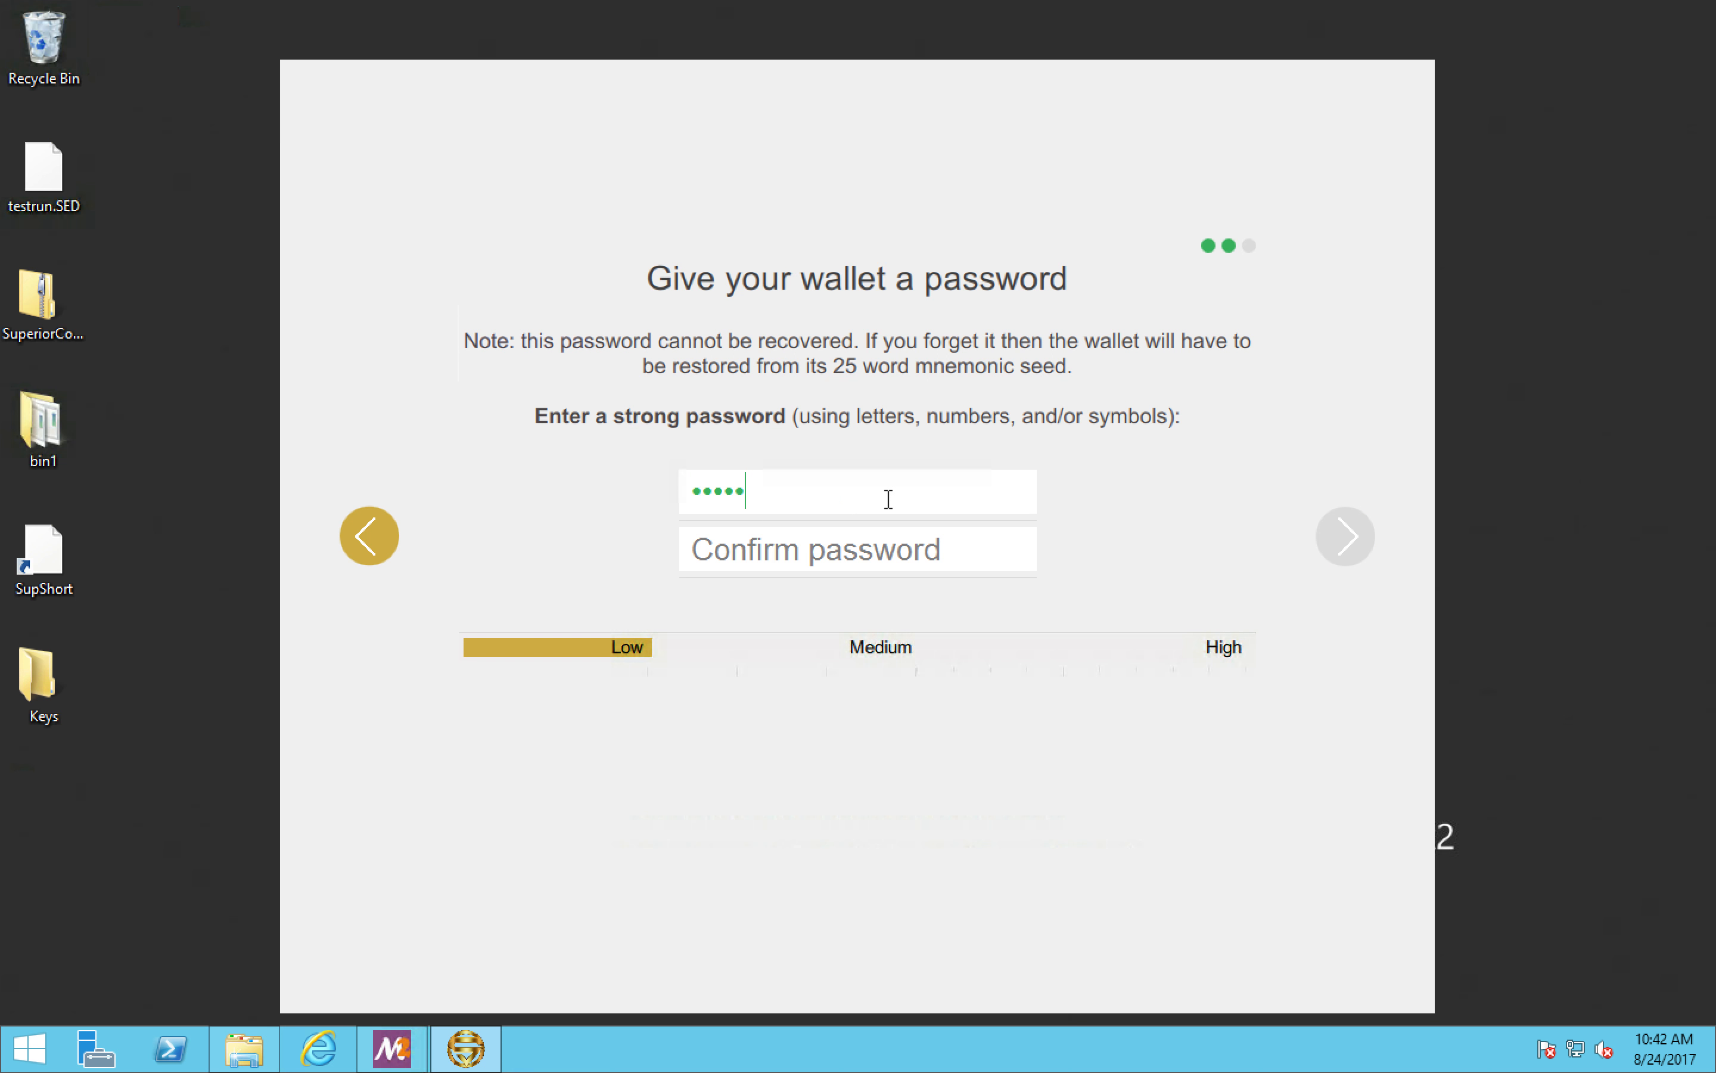
type("***")
left_click(850, 553)
type("****")
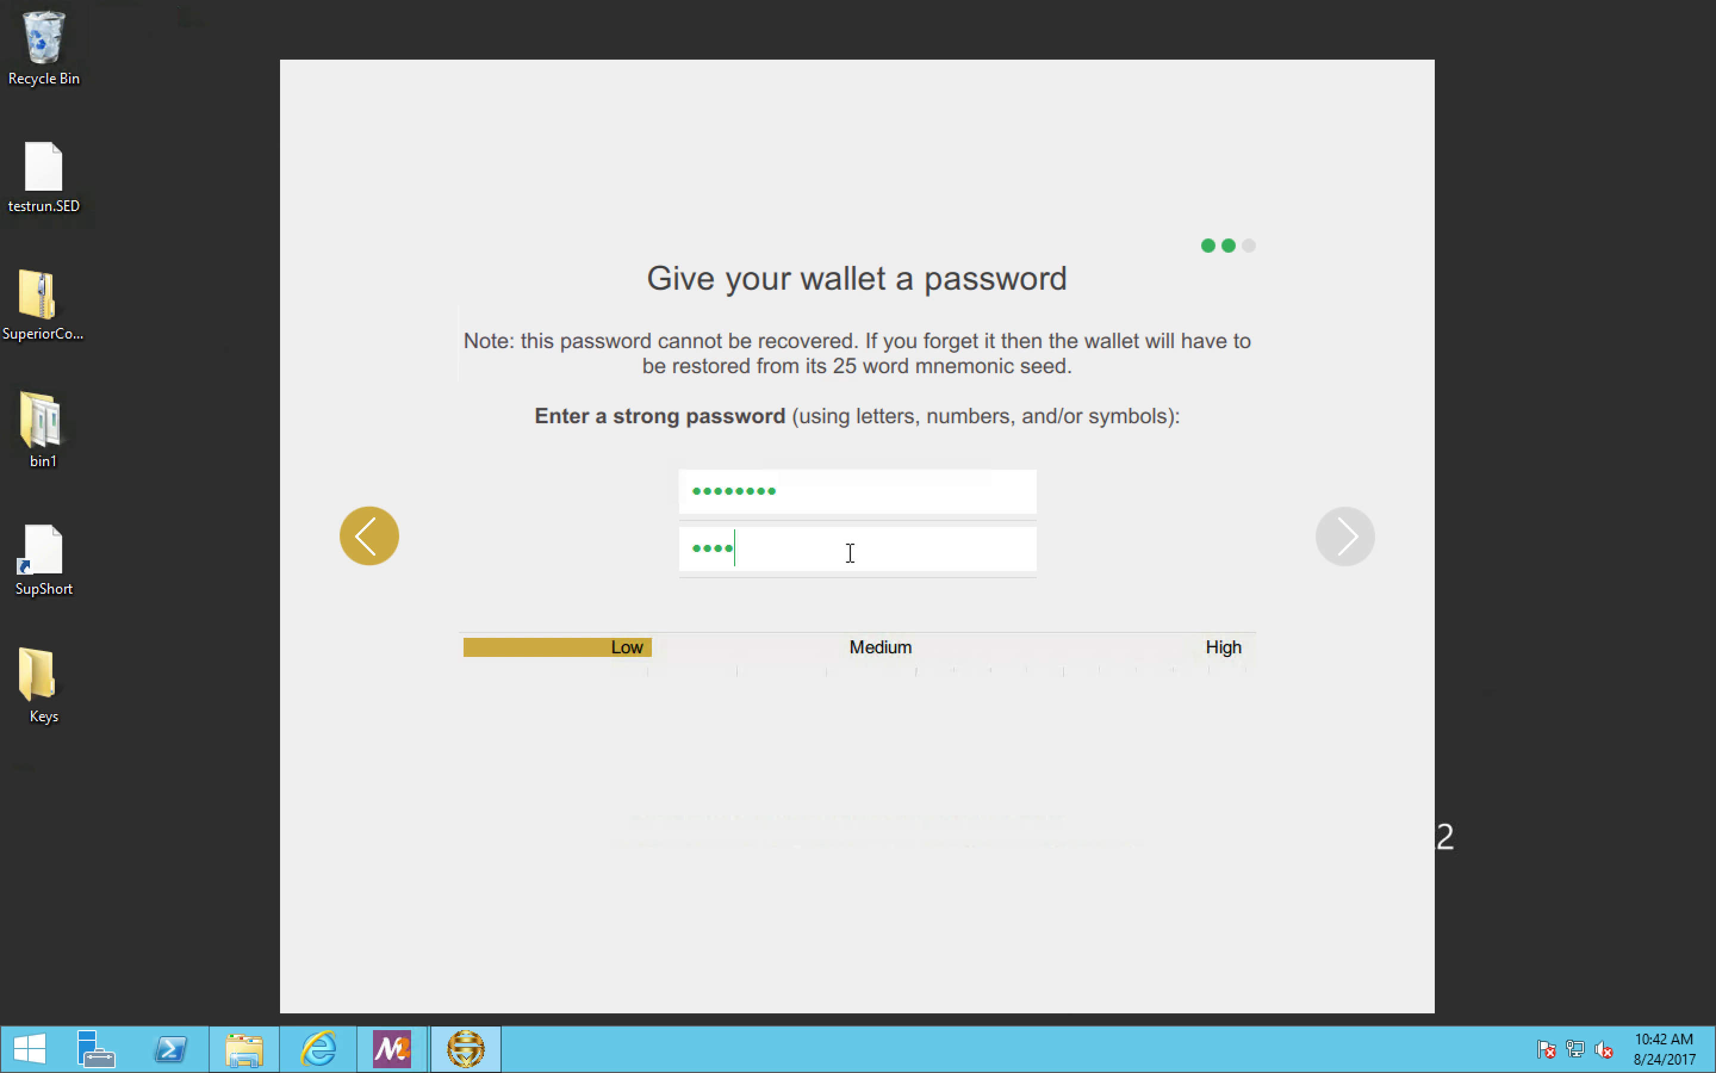
type("****")
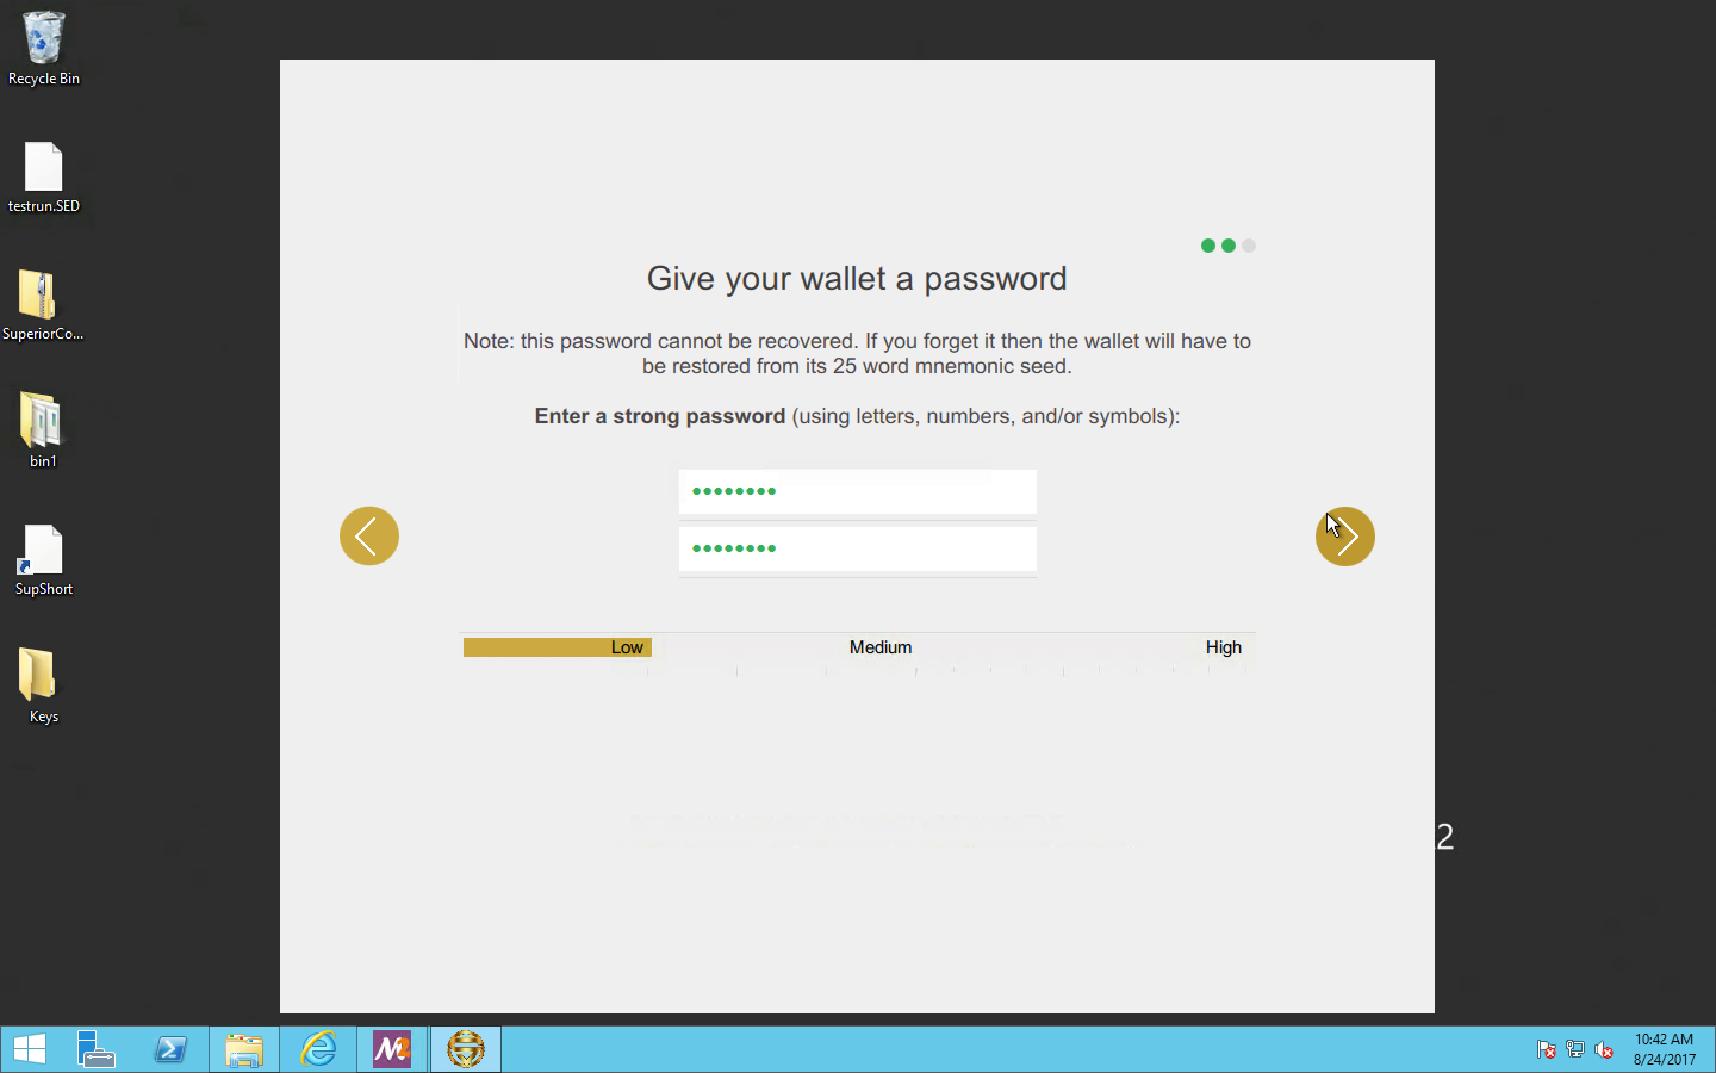
left_click(1346, 539)
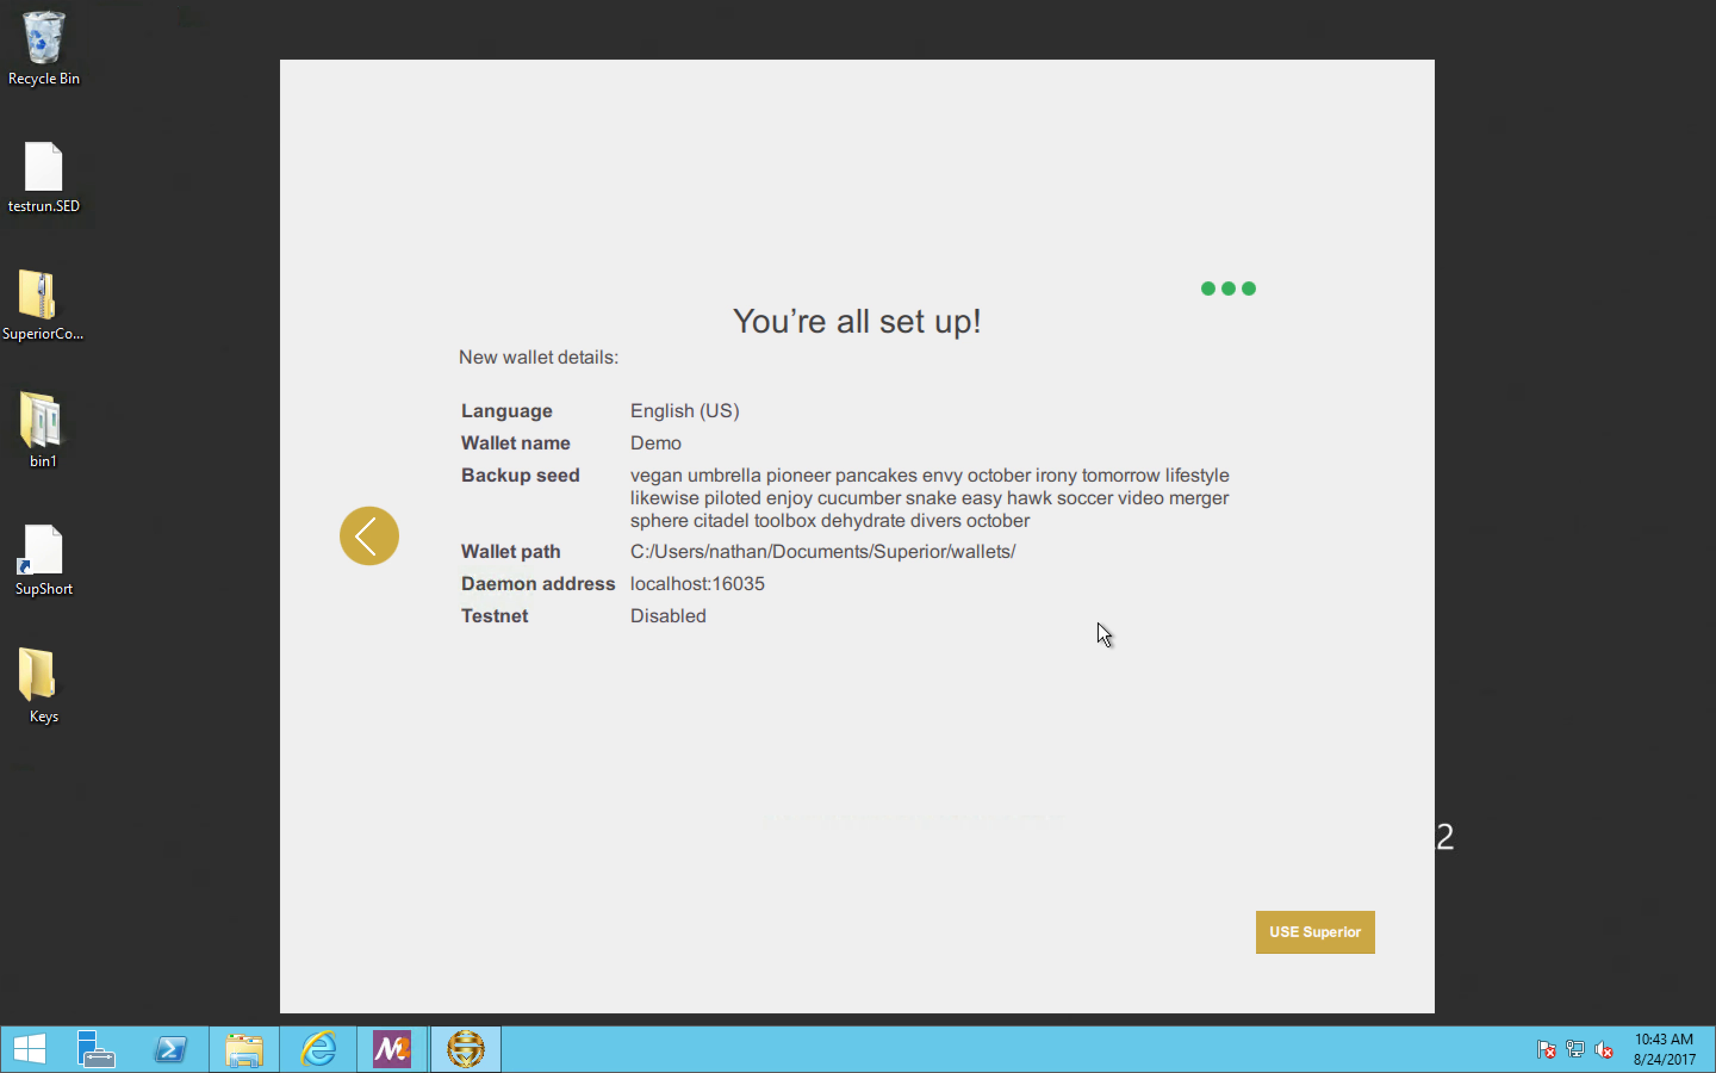
left_click(1317, 928)
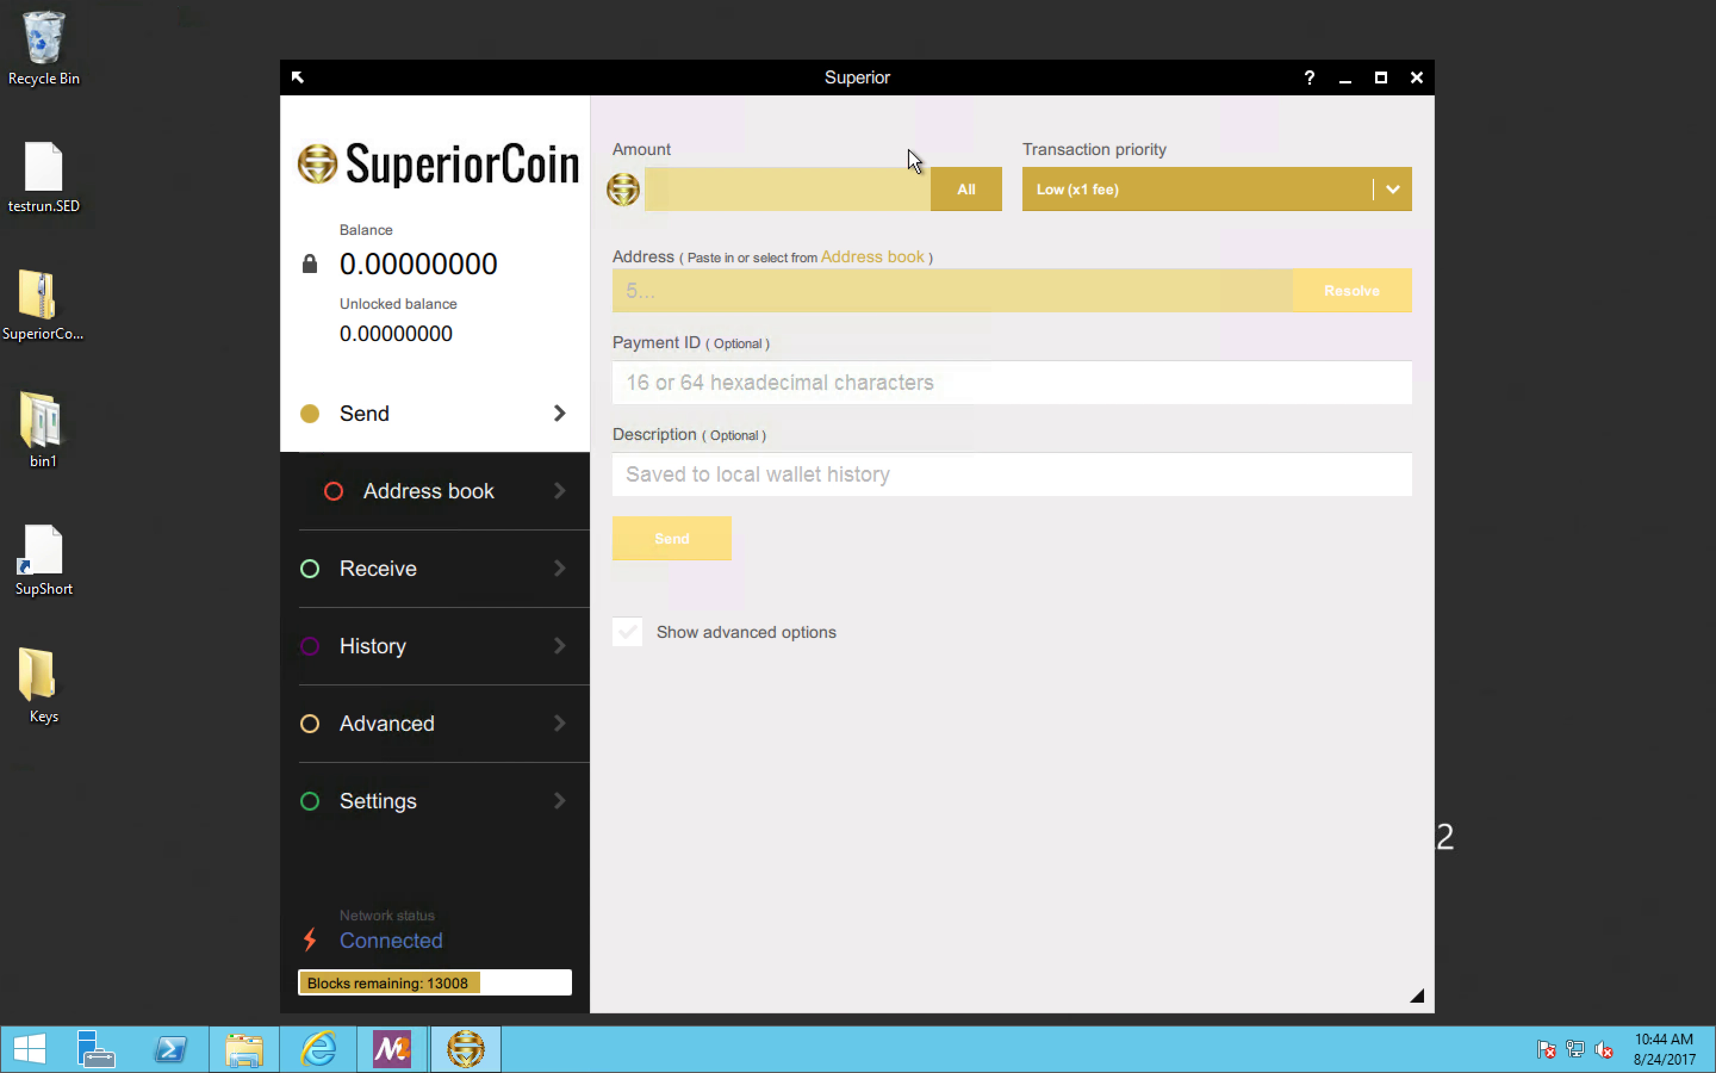
Step: View the address book's entry form and enter an amount of 100 on the Send page
left_click_drag(894, 78, 893, 42)
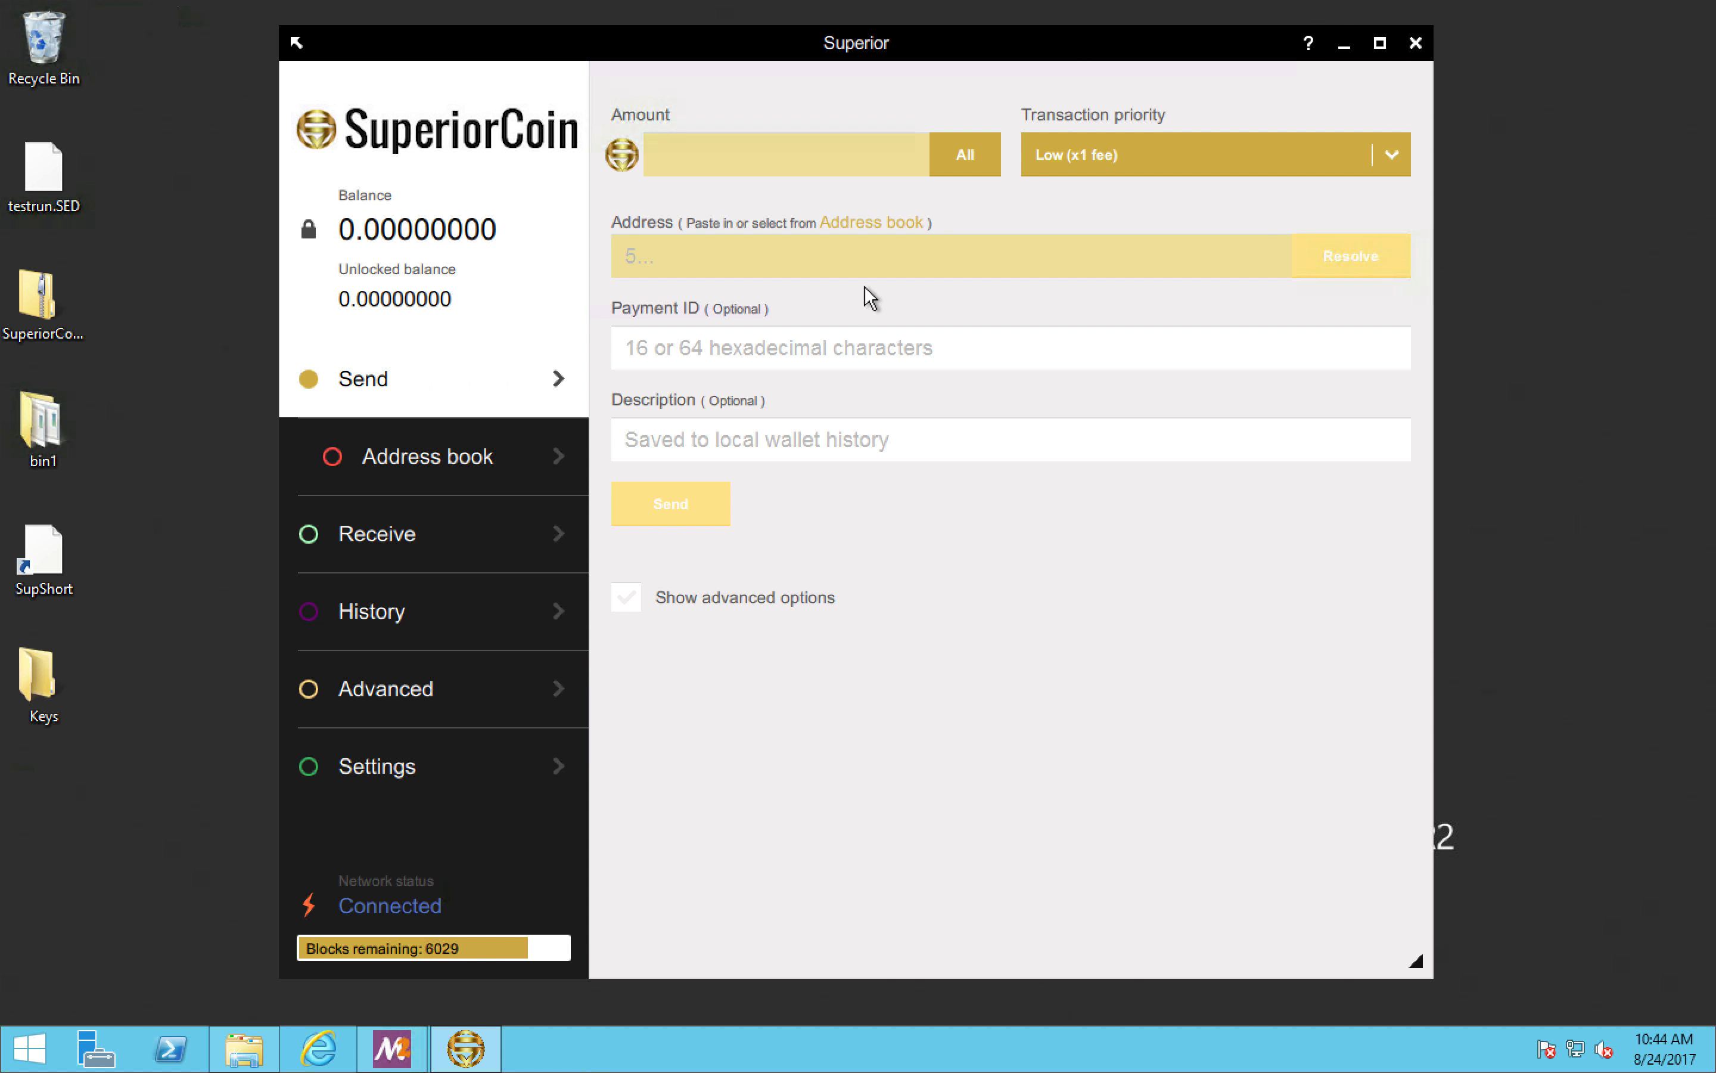
left_click(522, 455)
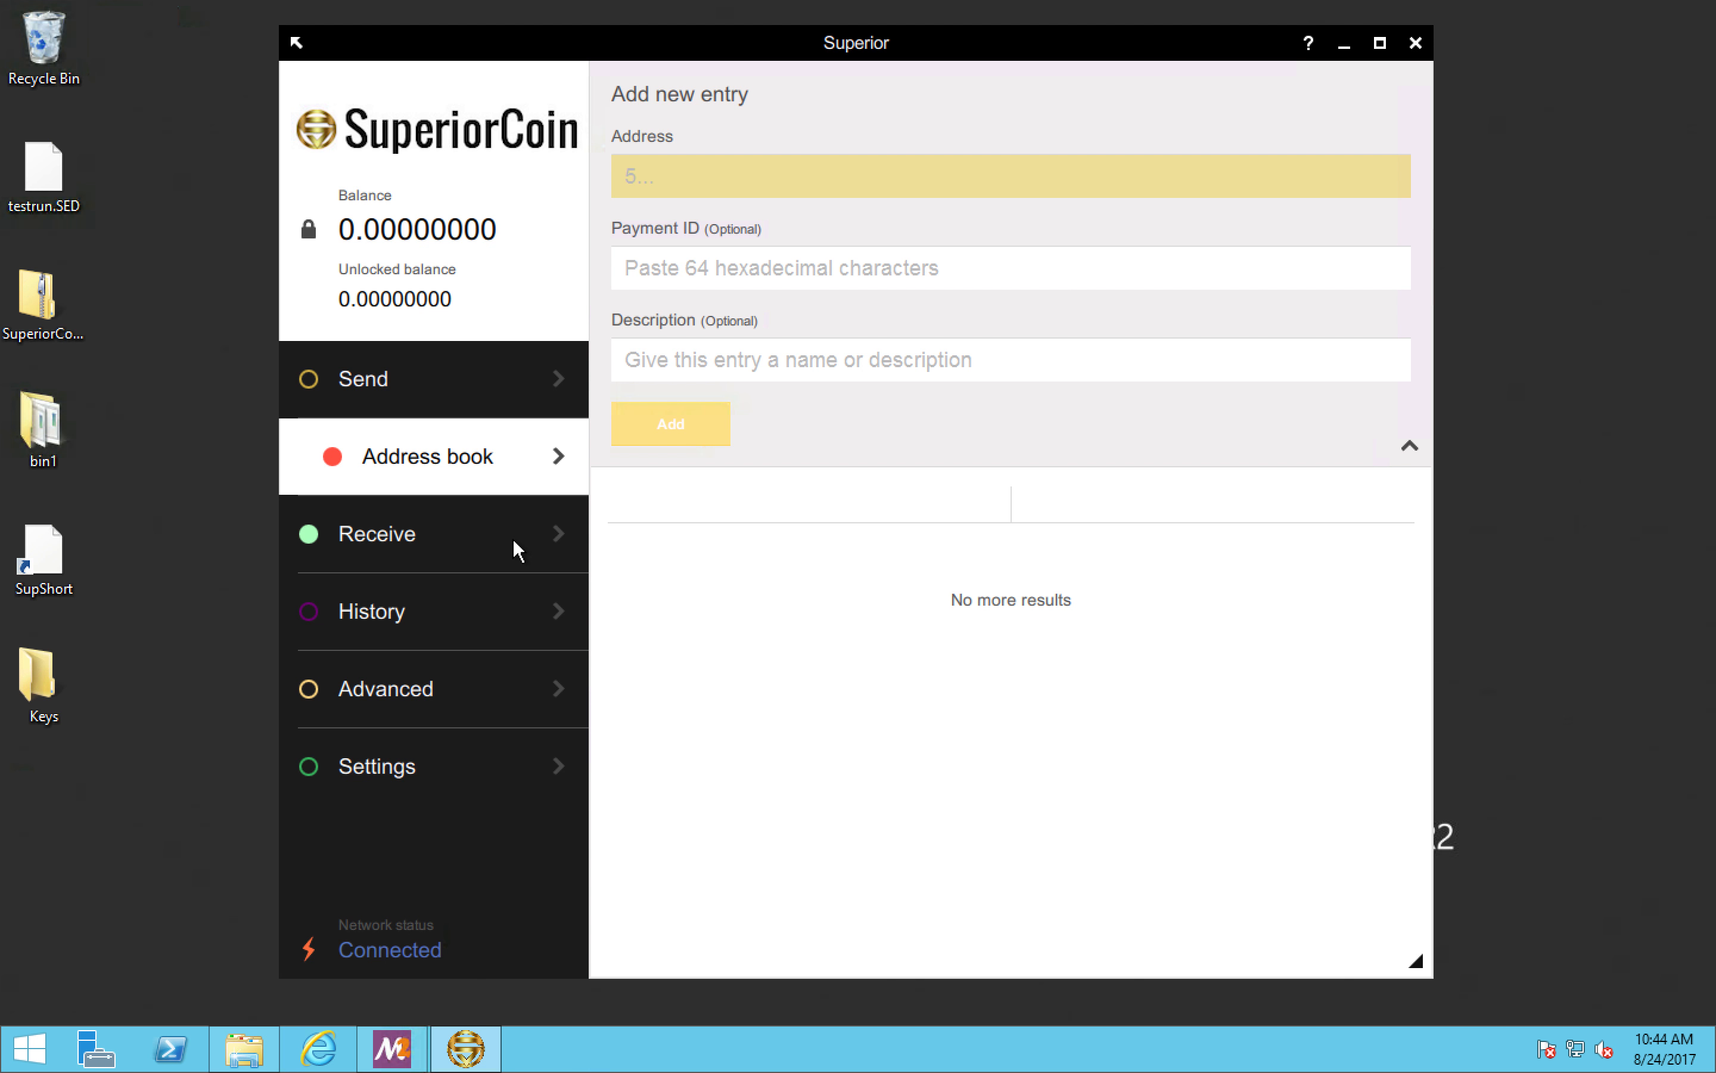
left_click(502, 381)
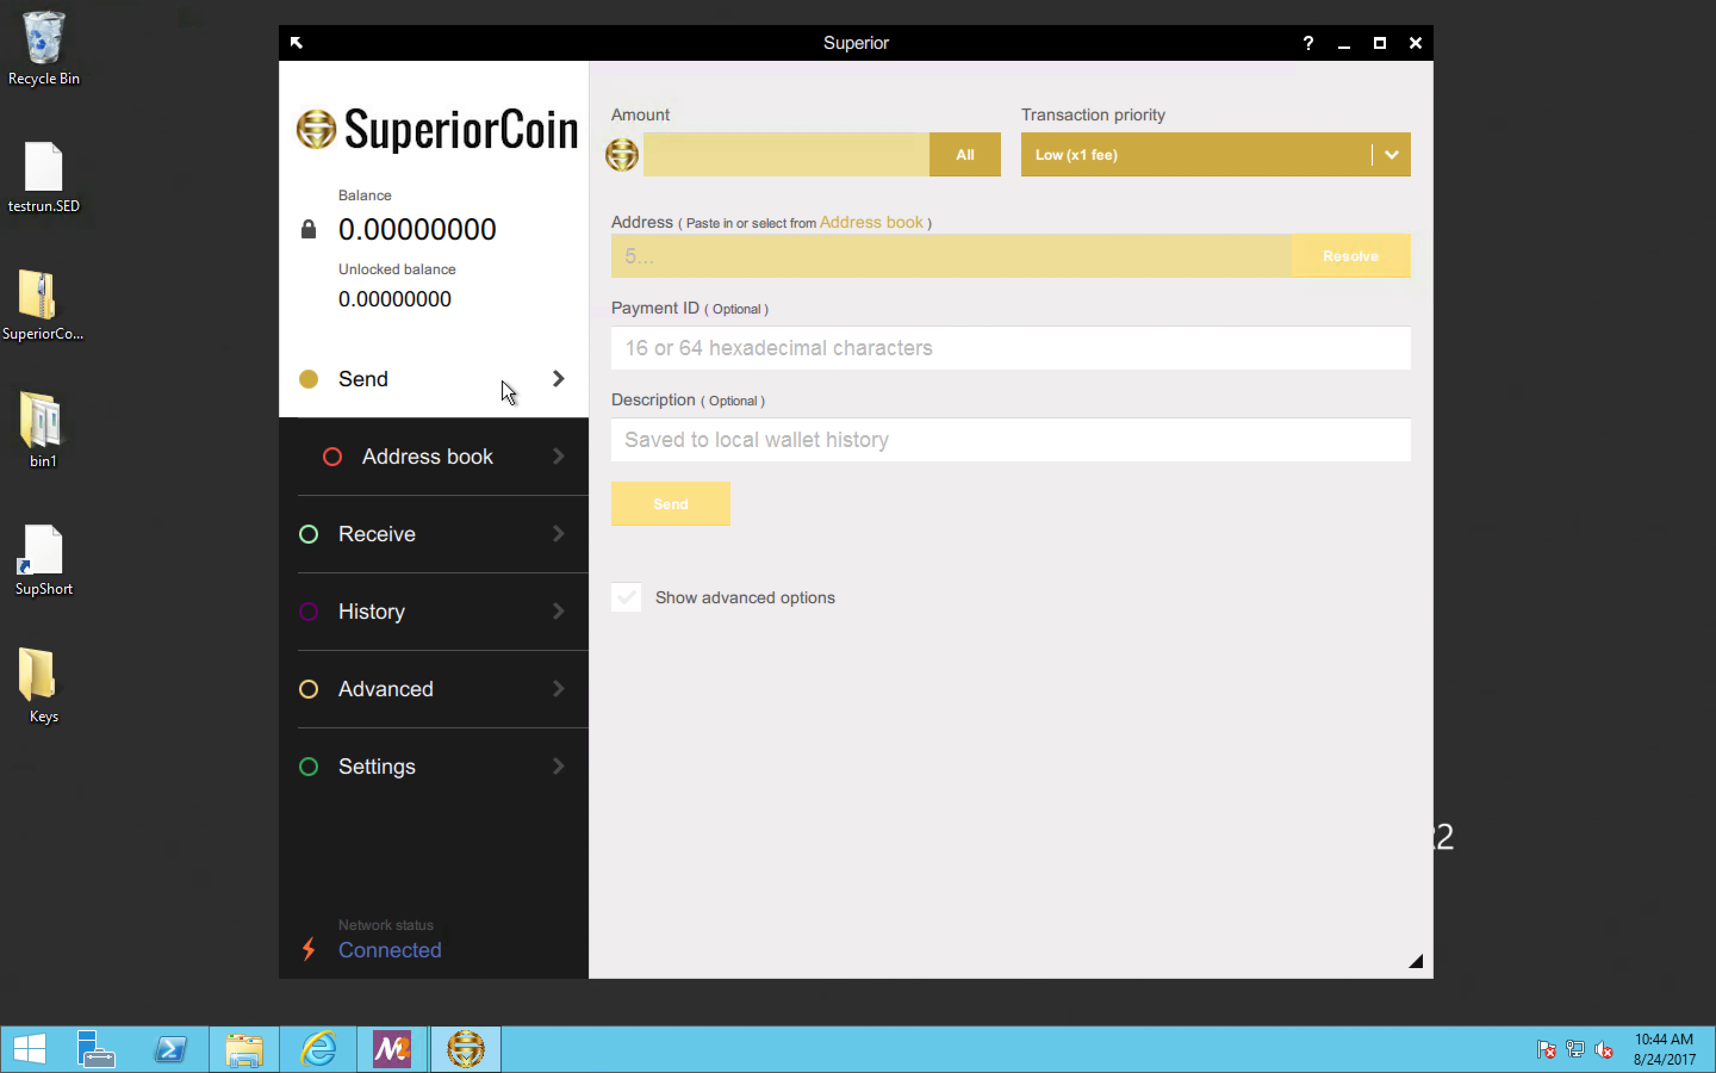
left_click(668, 157)
type("100")
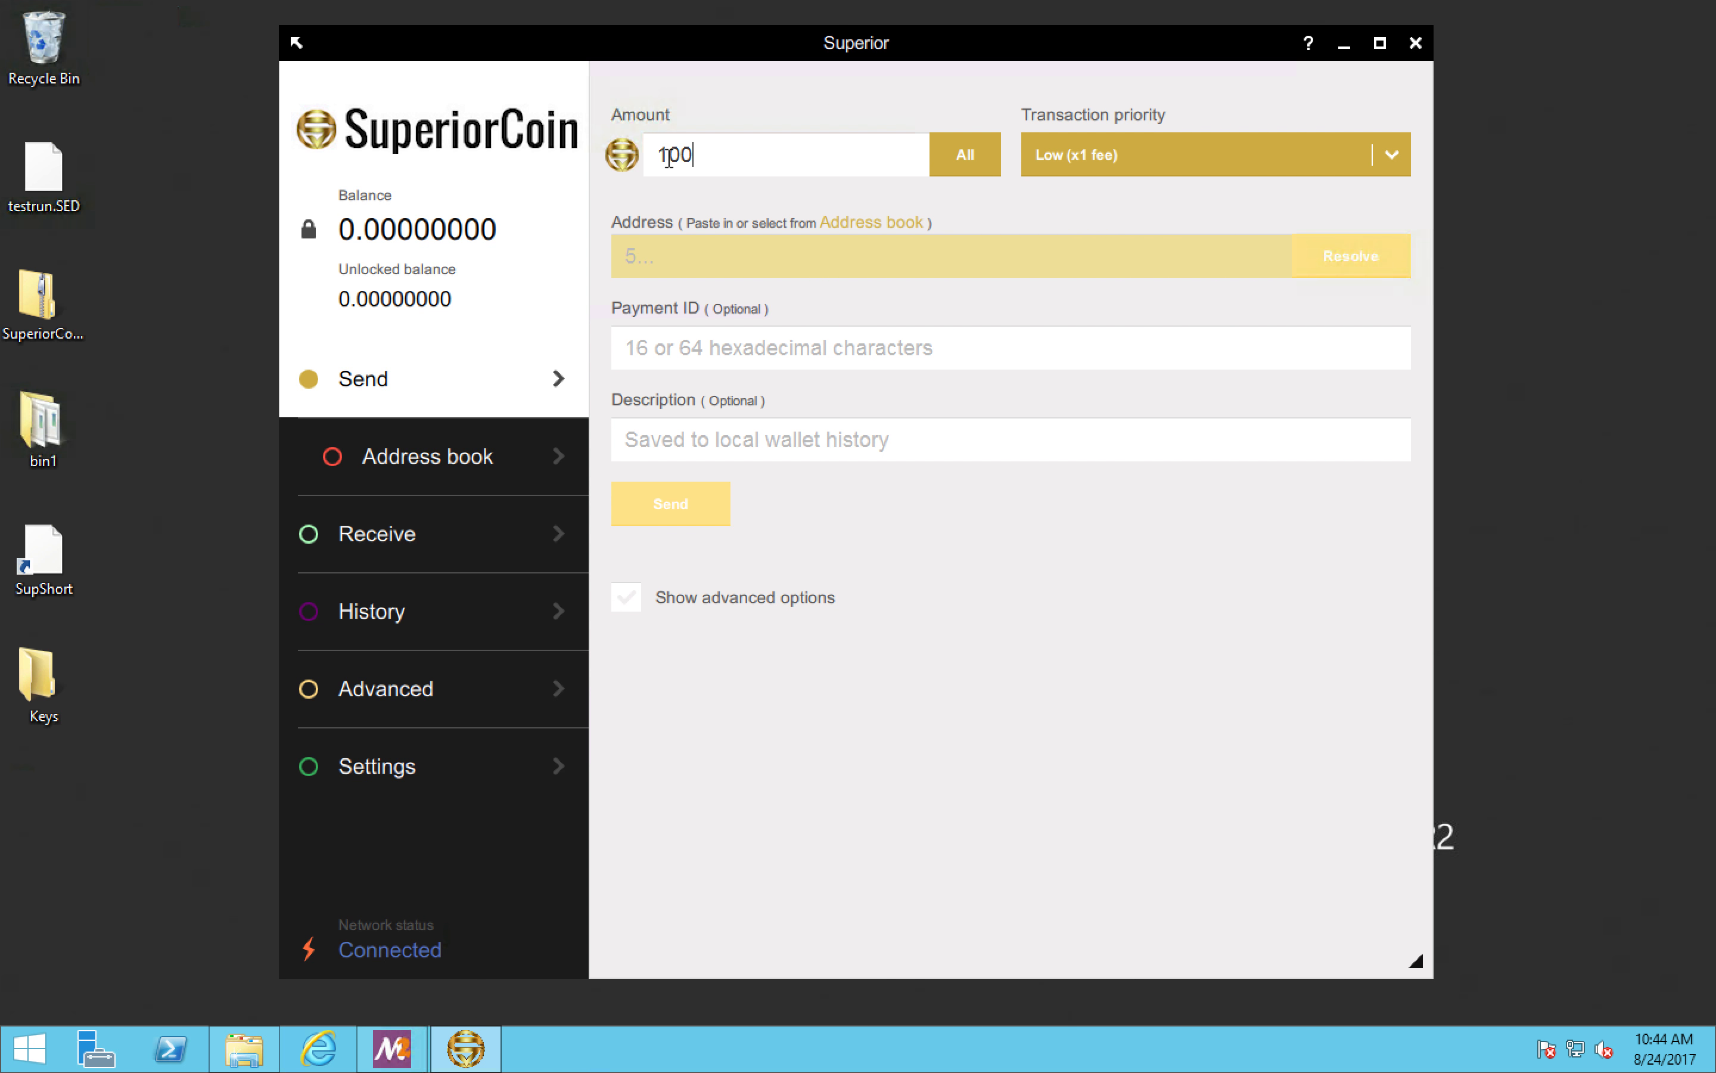
left_click(929, 250)
type("56677788")
key("BackSpace")
key("BackSpace")
key("BackSpace")
key("BackSpace")
key("BackSpace")
key("BackSpace")
key("BackSpace")
key("BackSpace")
Step: Set the transaction priority to Medium (x20 fee) and raise the privacy level to High (ringsize 26) in the advanced options
left_click(1118, 152)
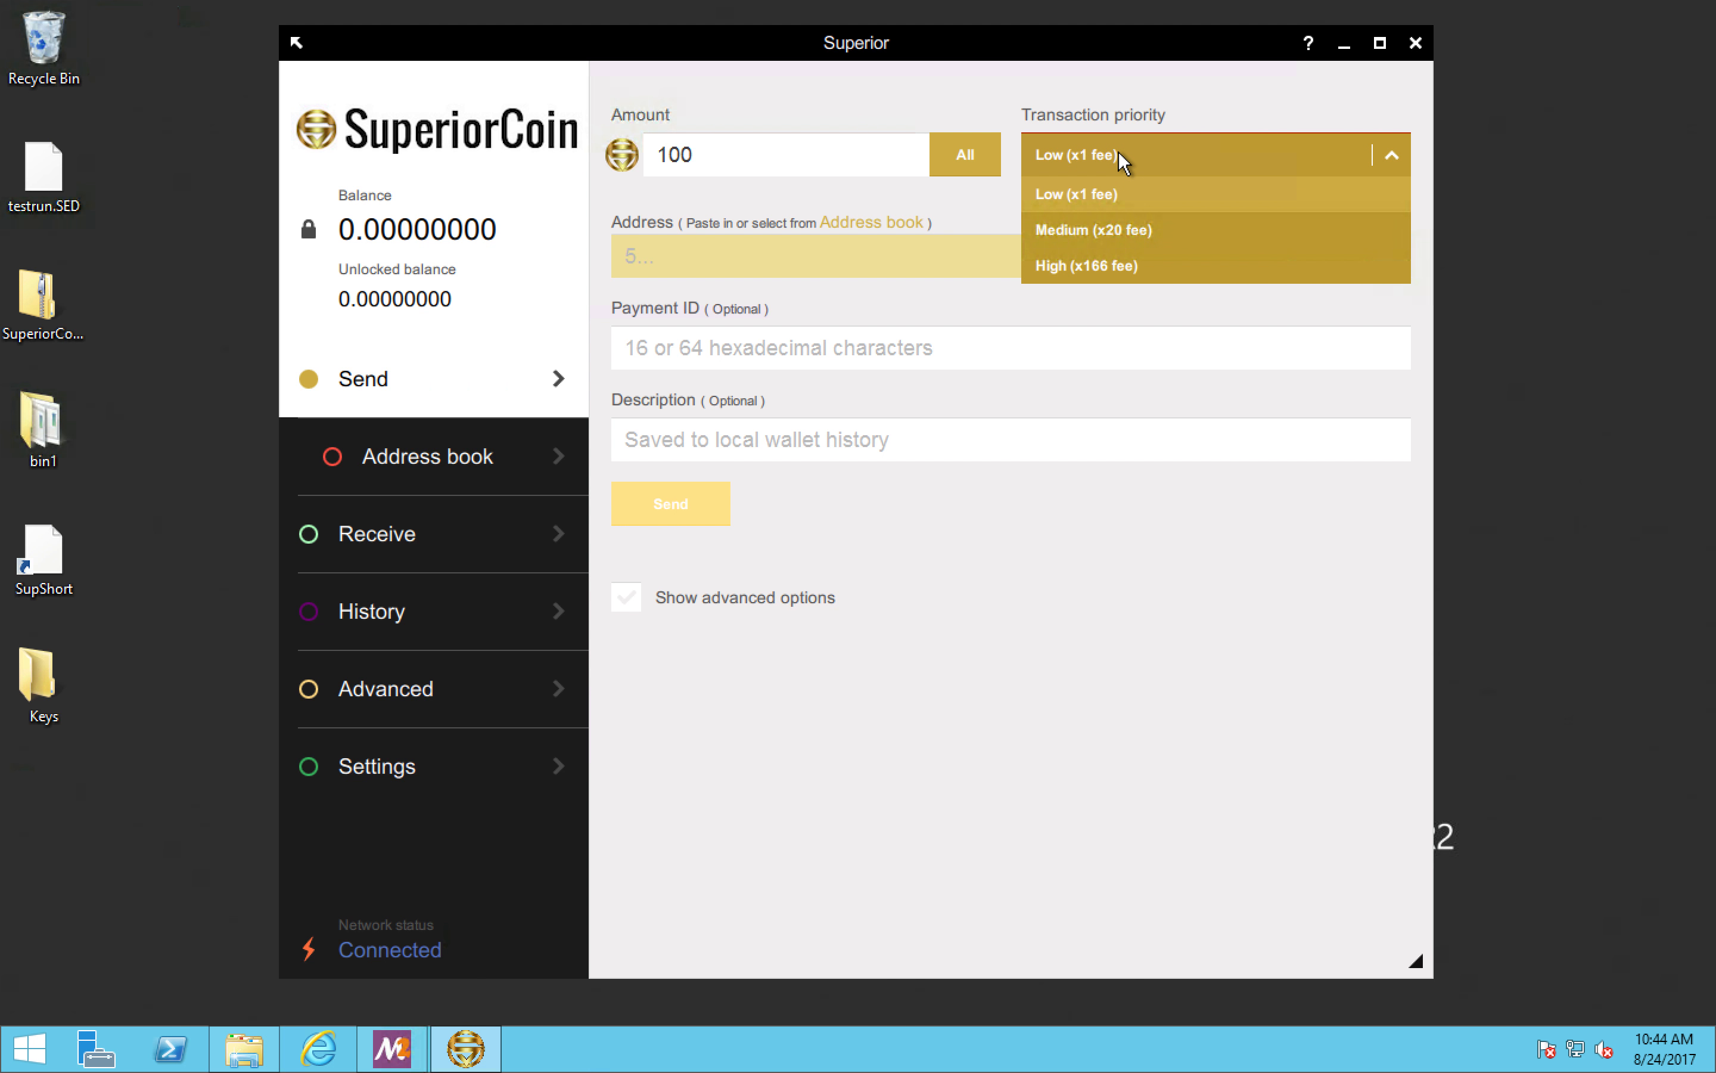
left_click(1118, 228)
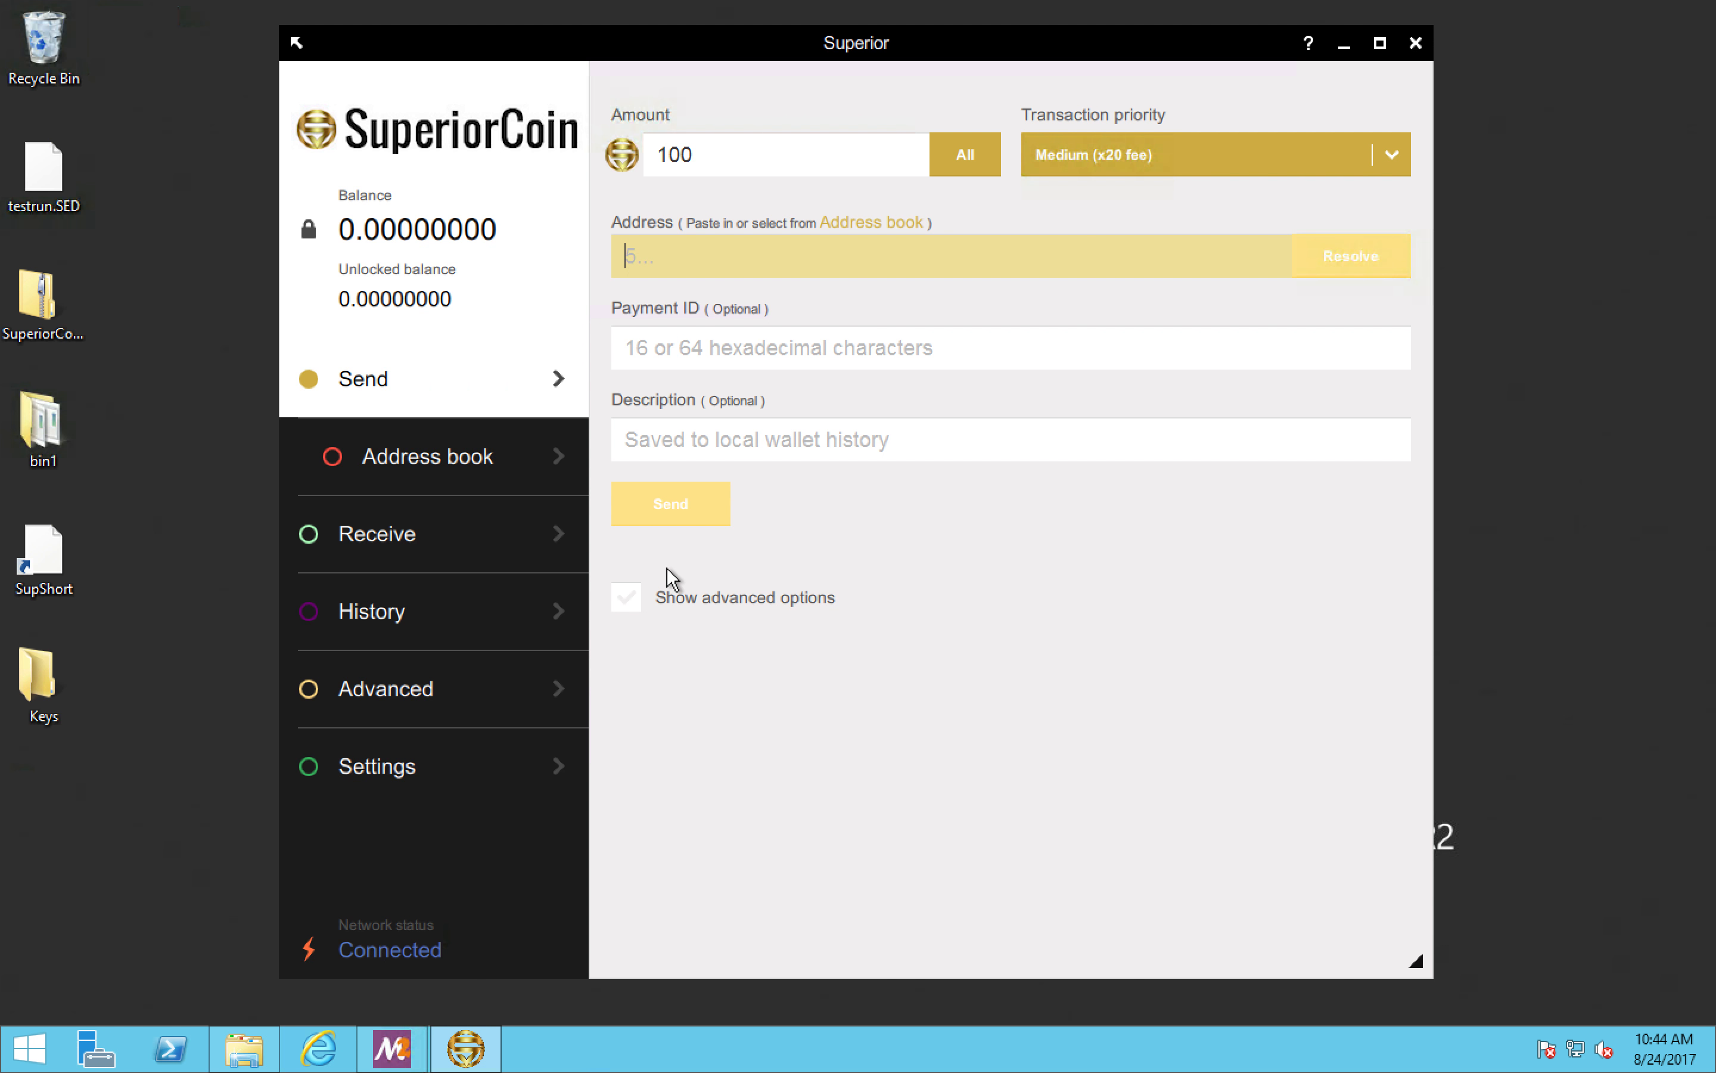
left_click(628, 599)
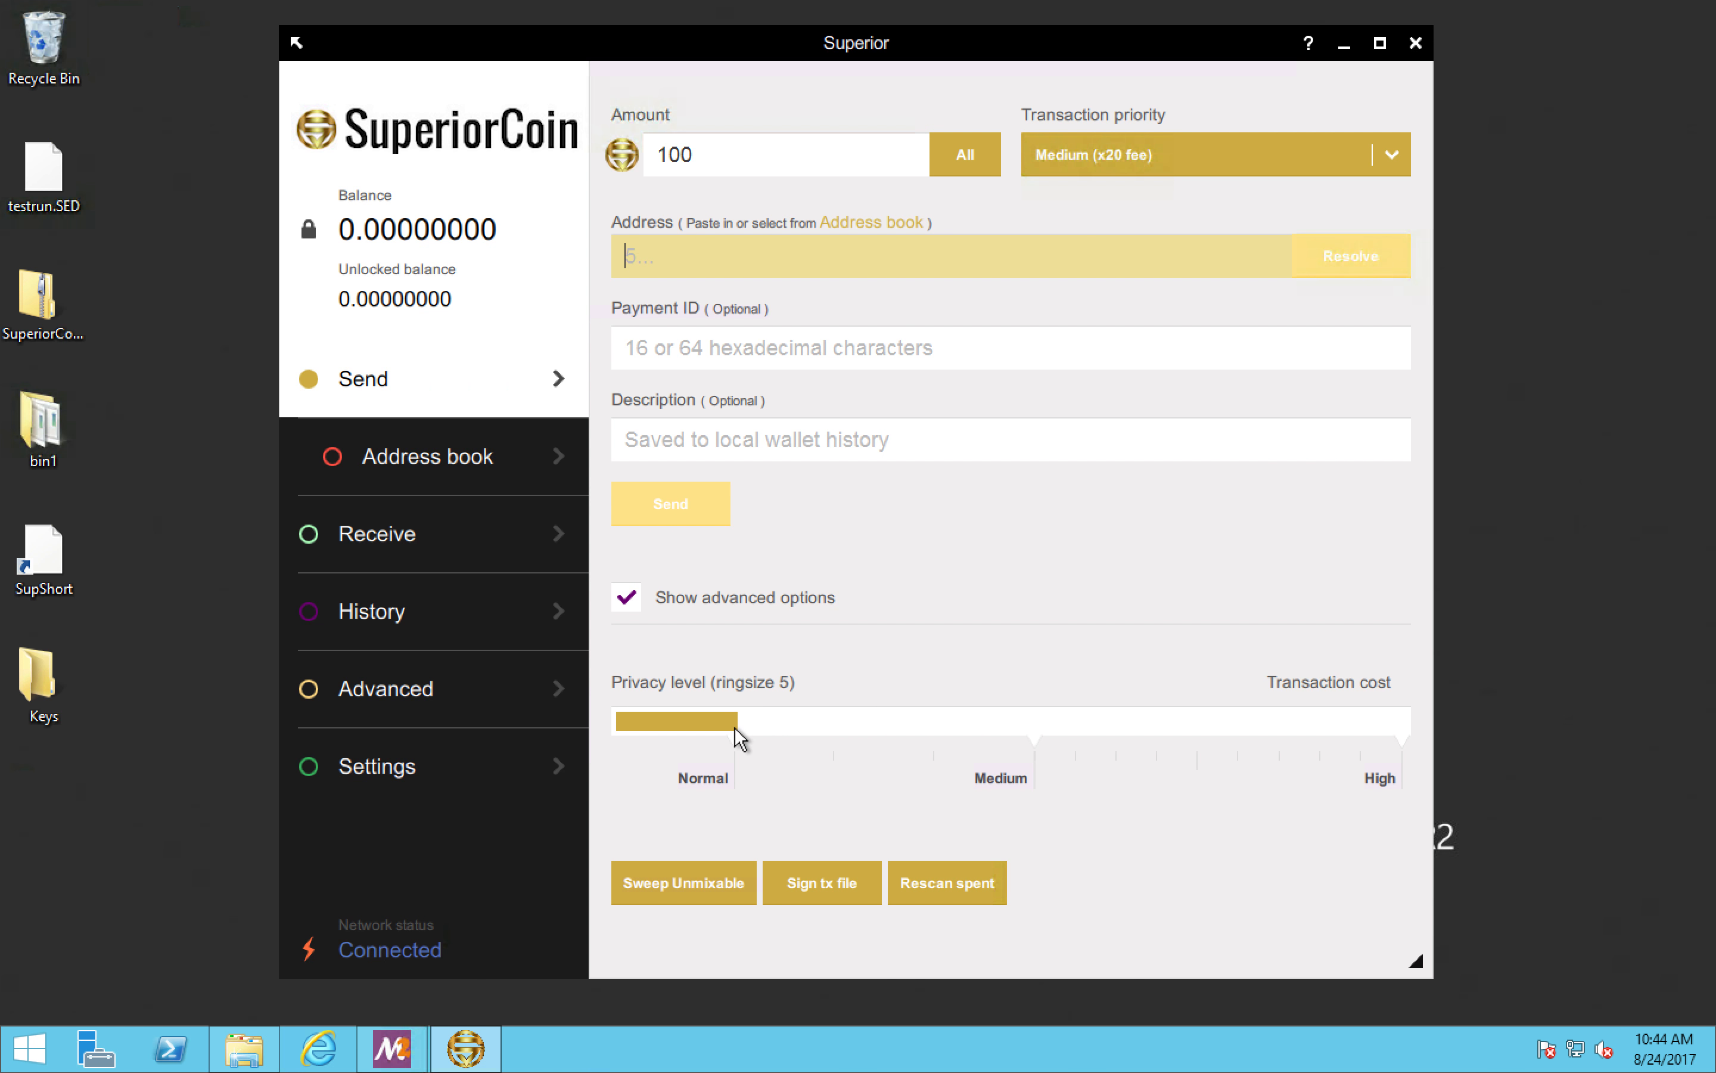
left_click(1034, 725)
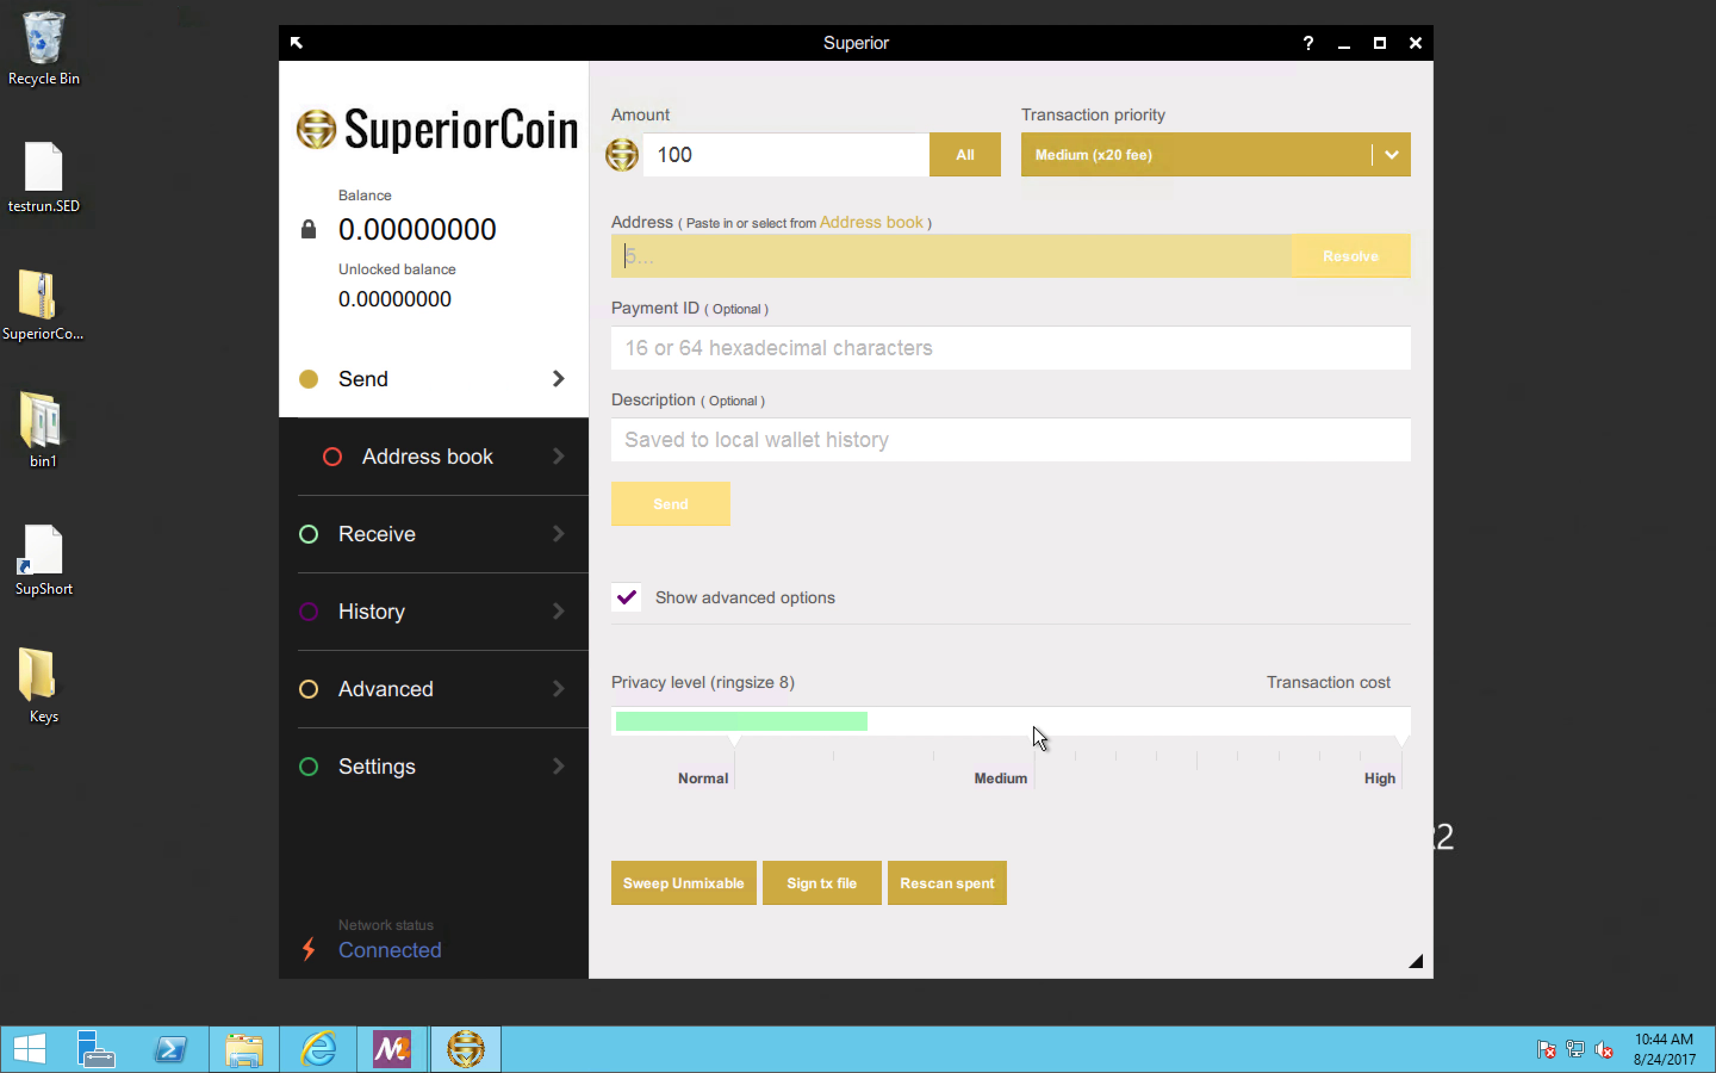
left_click_drag(1034, 726, 1407, 724)
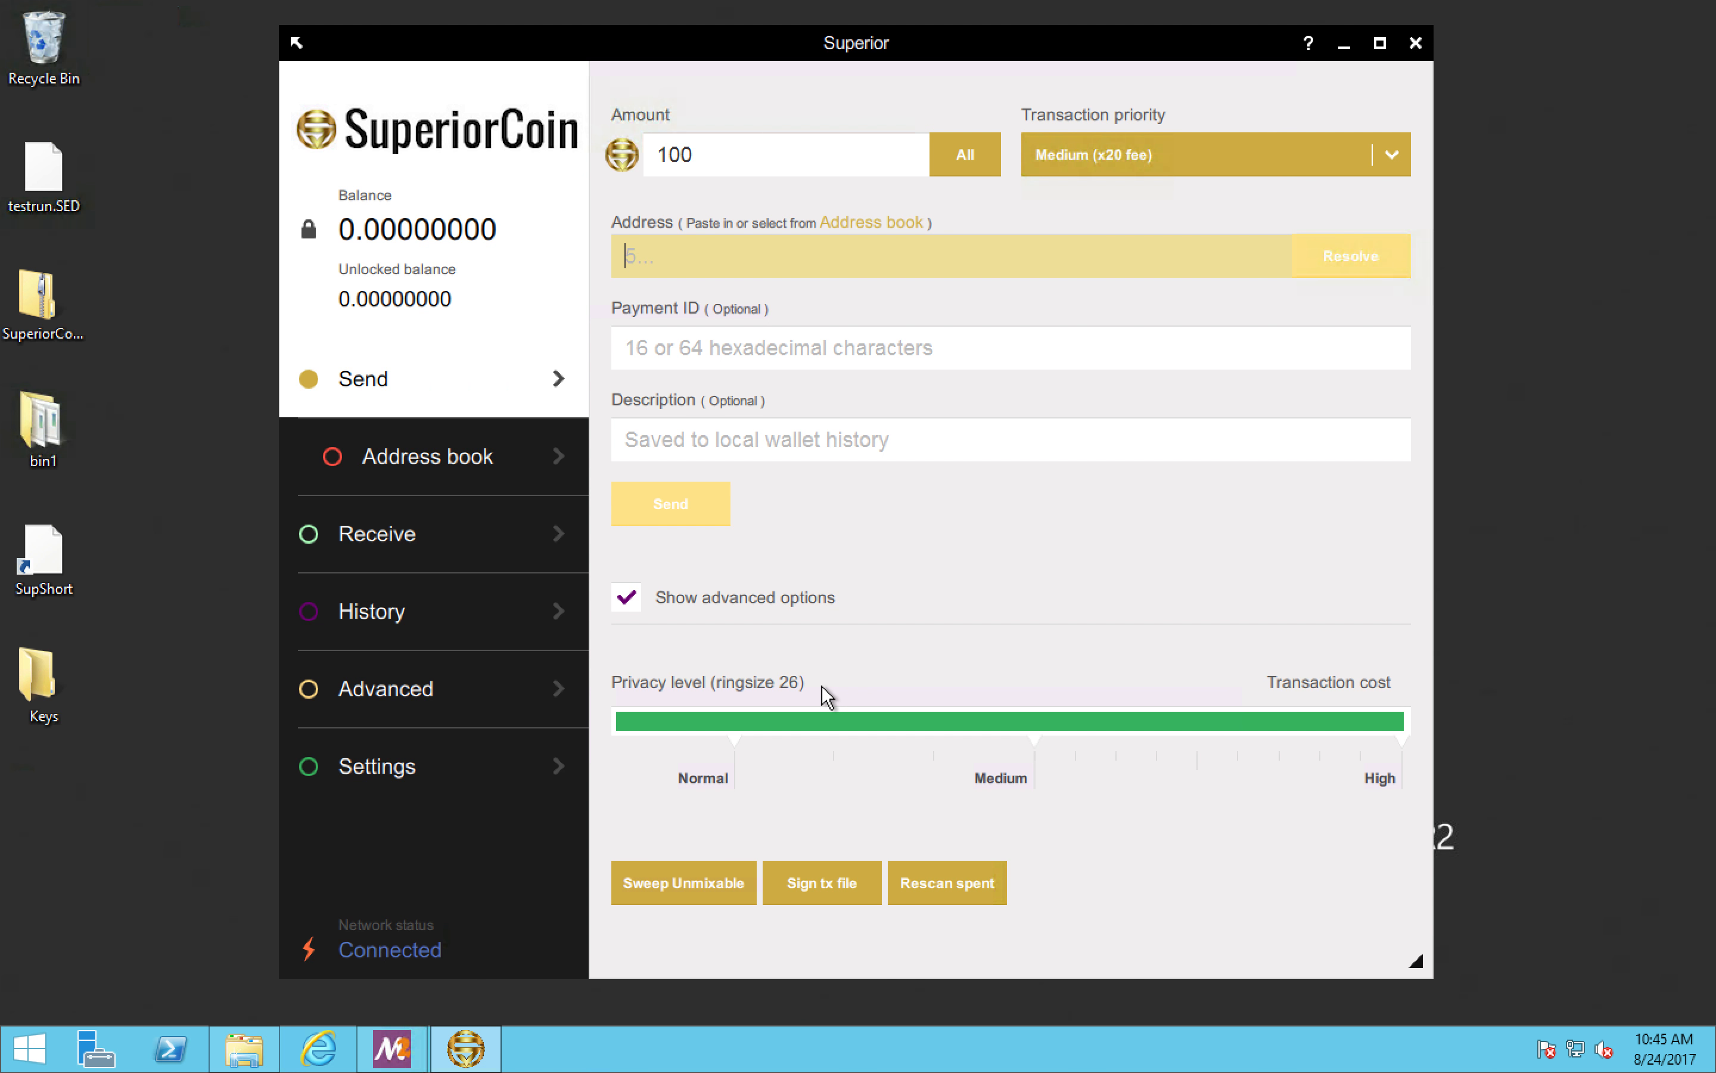
Step: Open and cancel the file selection for signing a transaction, and rescan the wallet's spent outputs
left_click(826, 883)
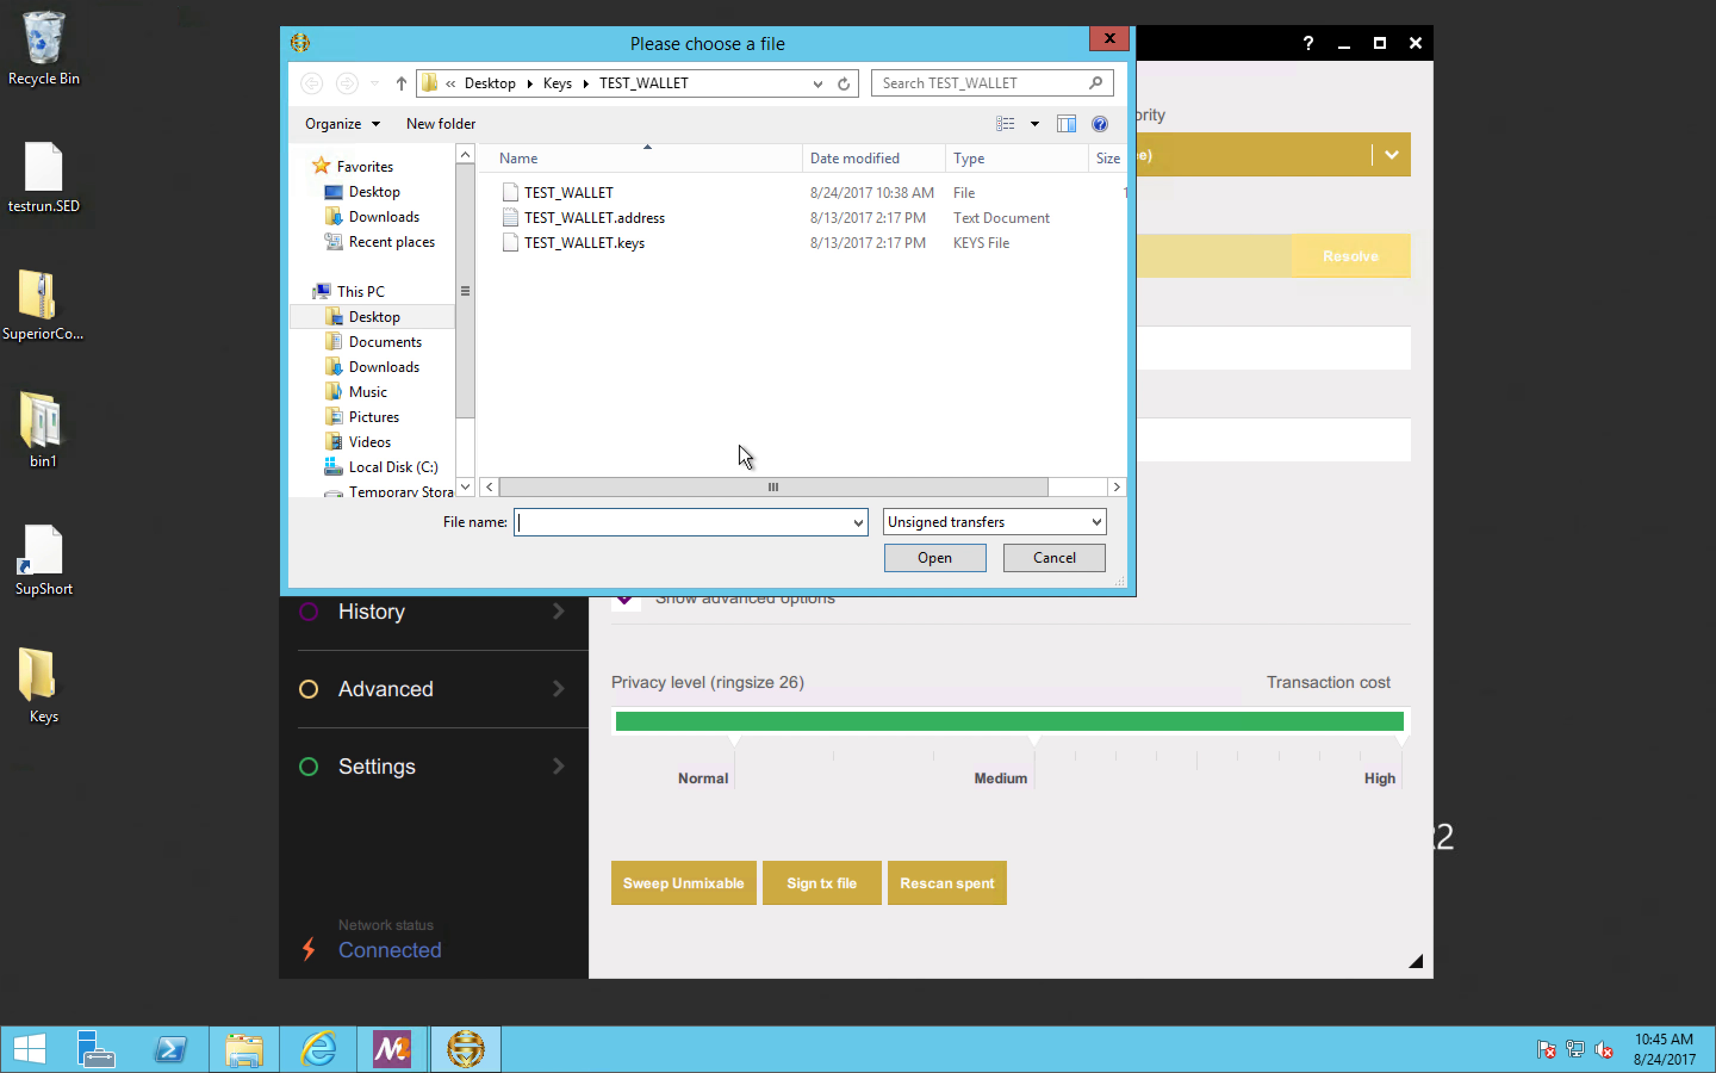
left_click(1030, 557)
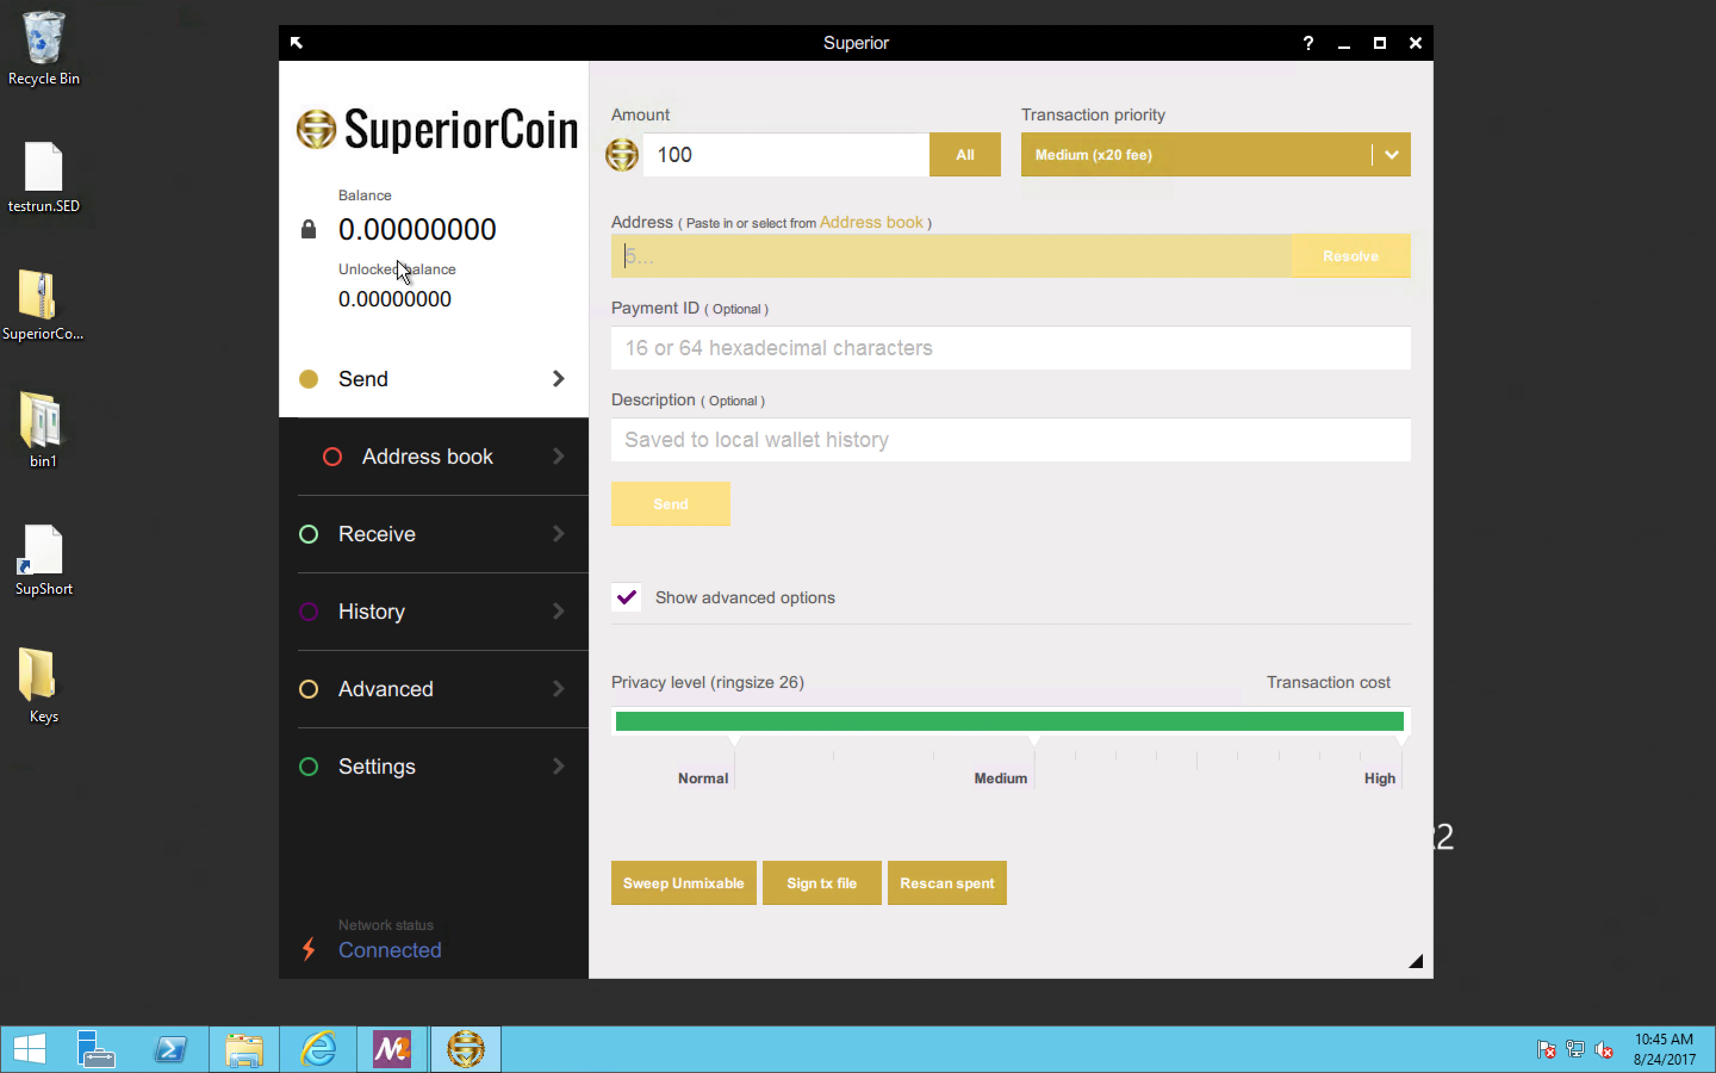
left_click(946, 895)
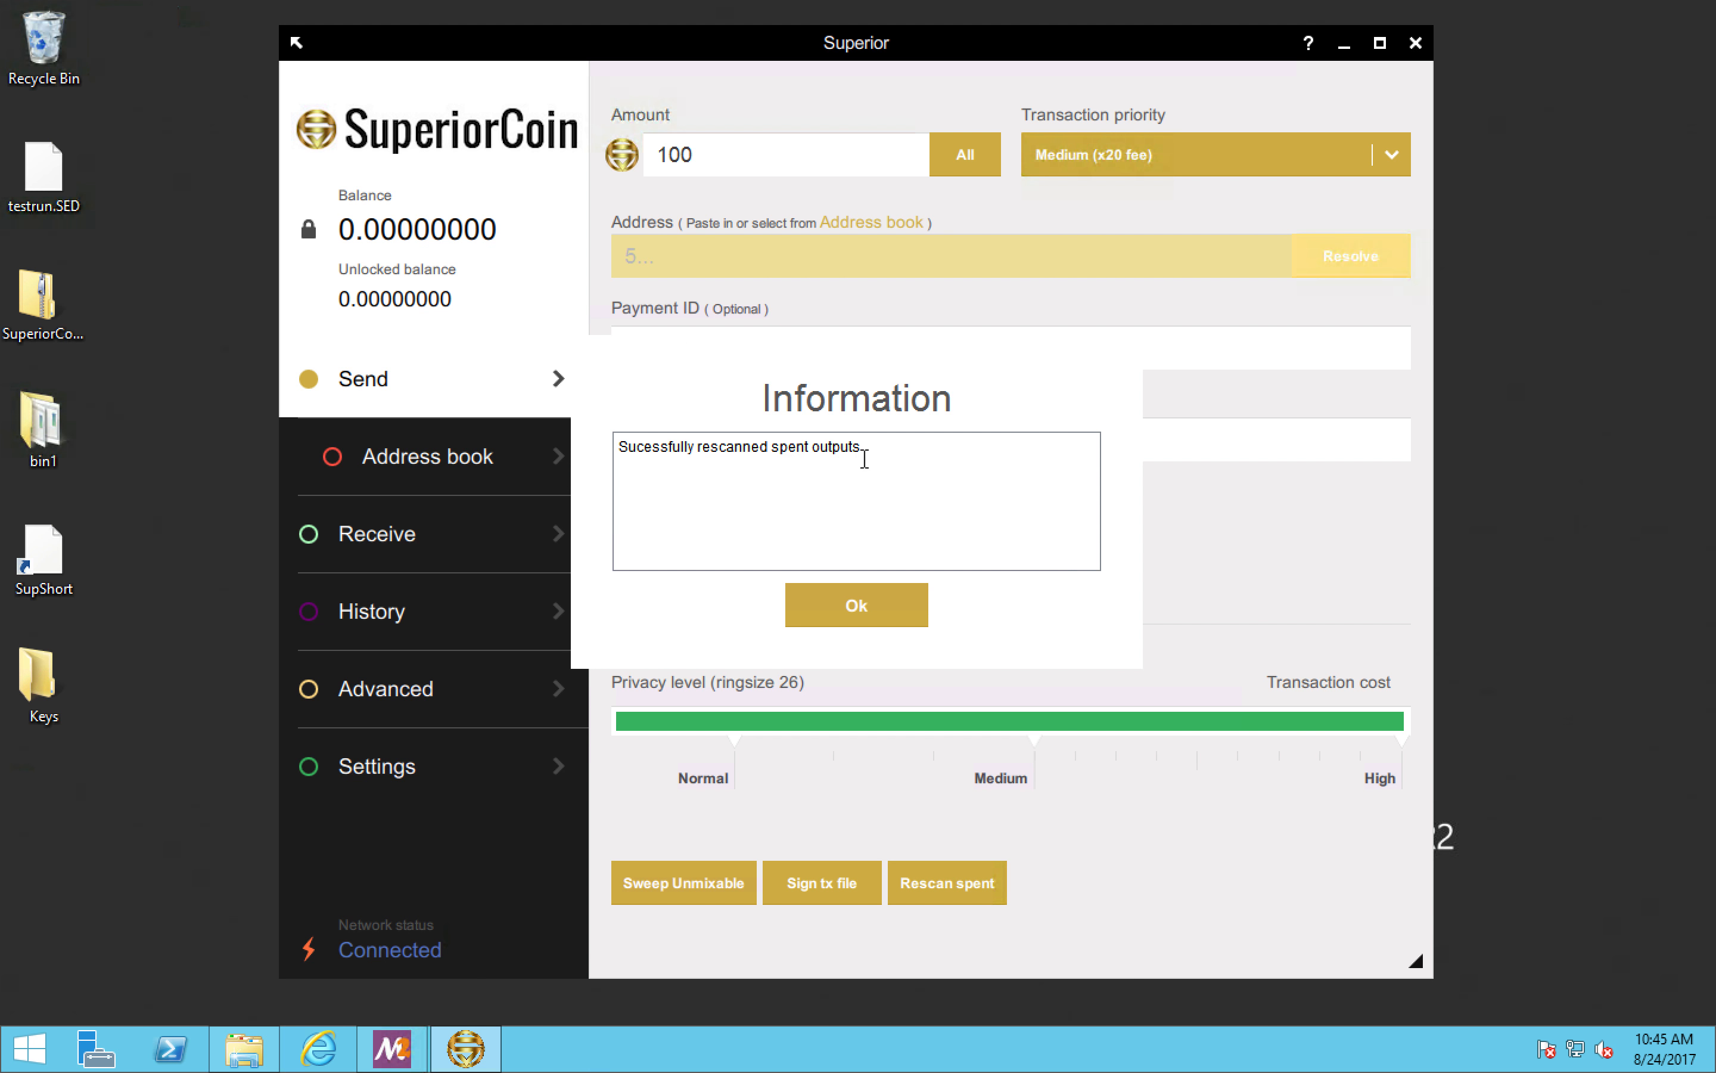
left_click(858, 607)
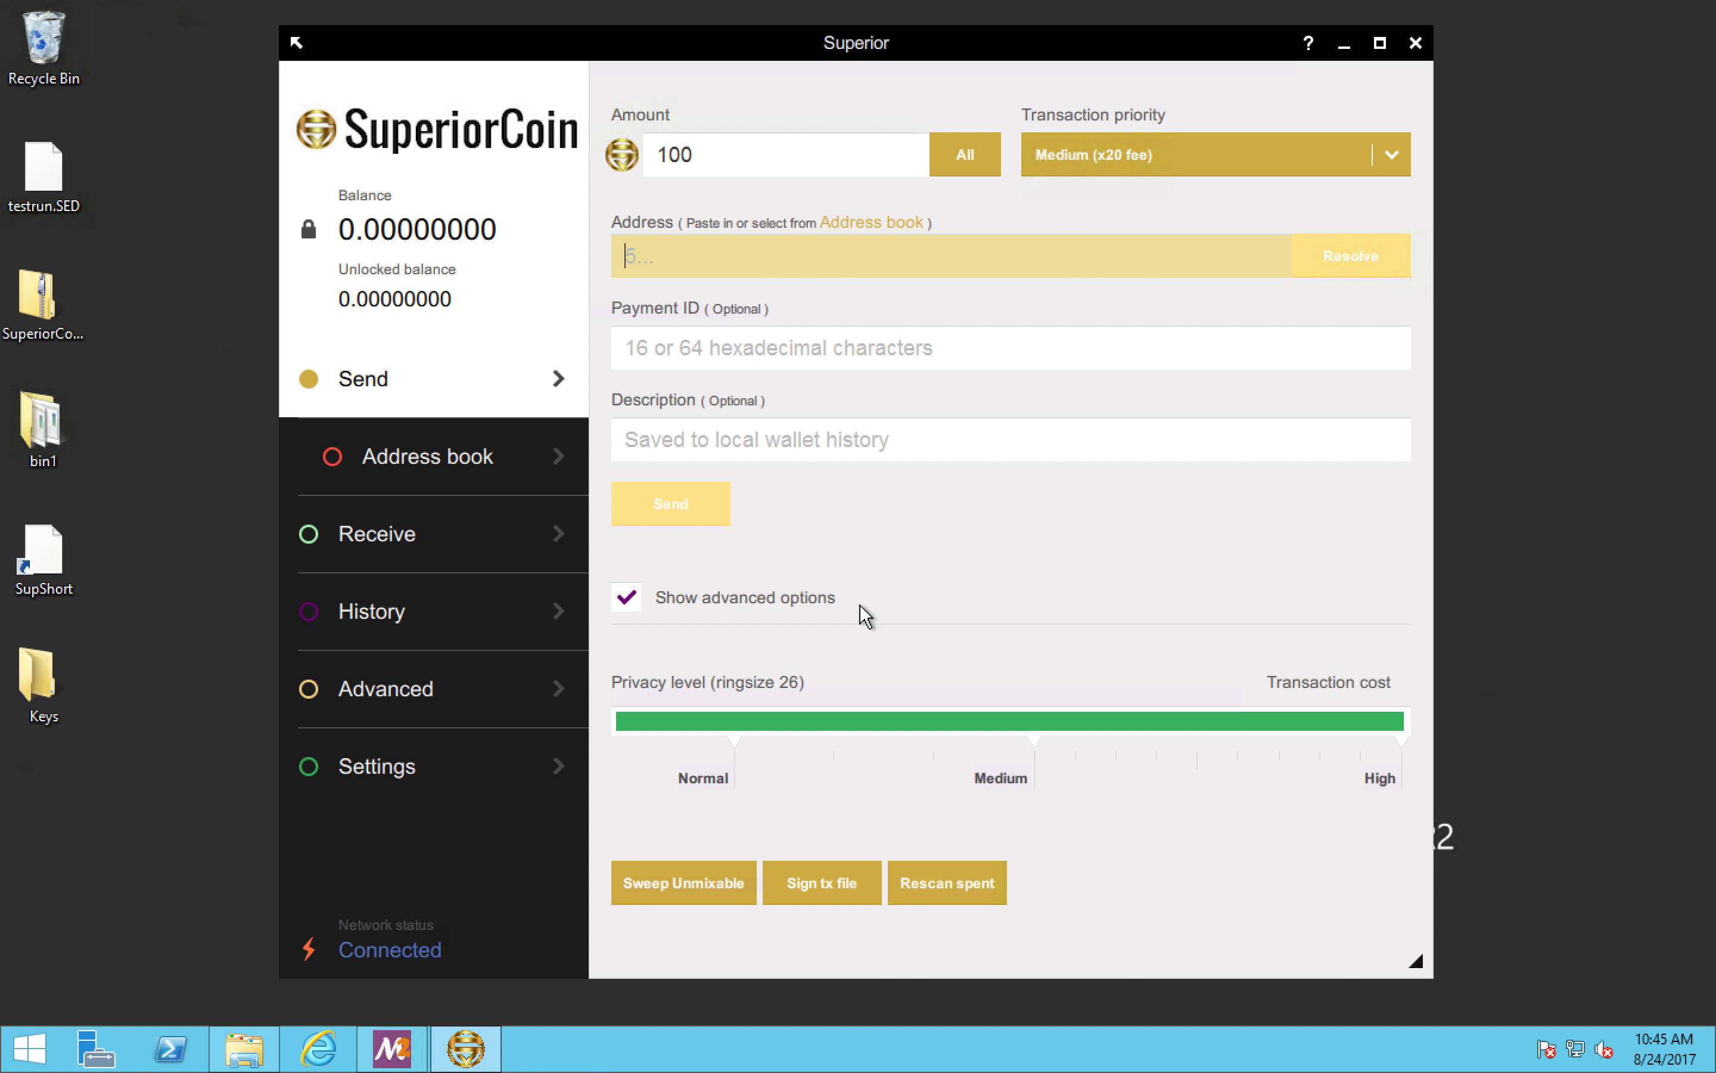
left_click(667, 347)
Step: Generate a payment ID for receiving coins and highlight the wallet address, integrated address and payment ID
left_click(507, 529)
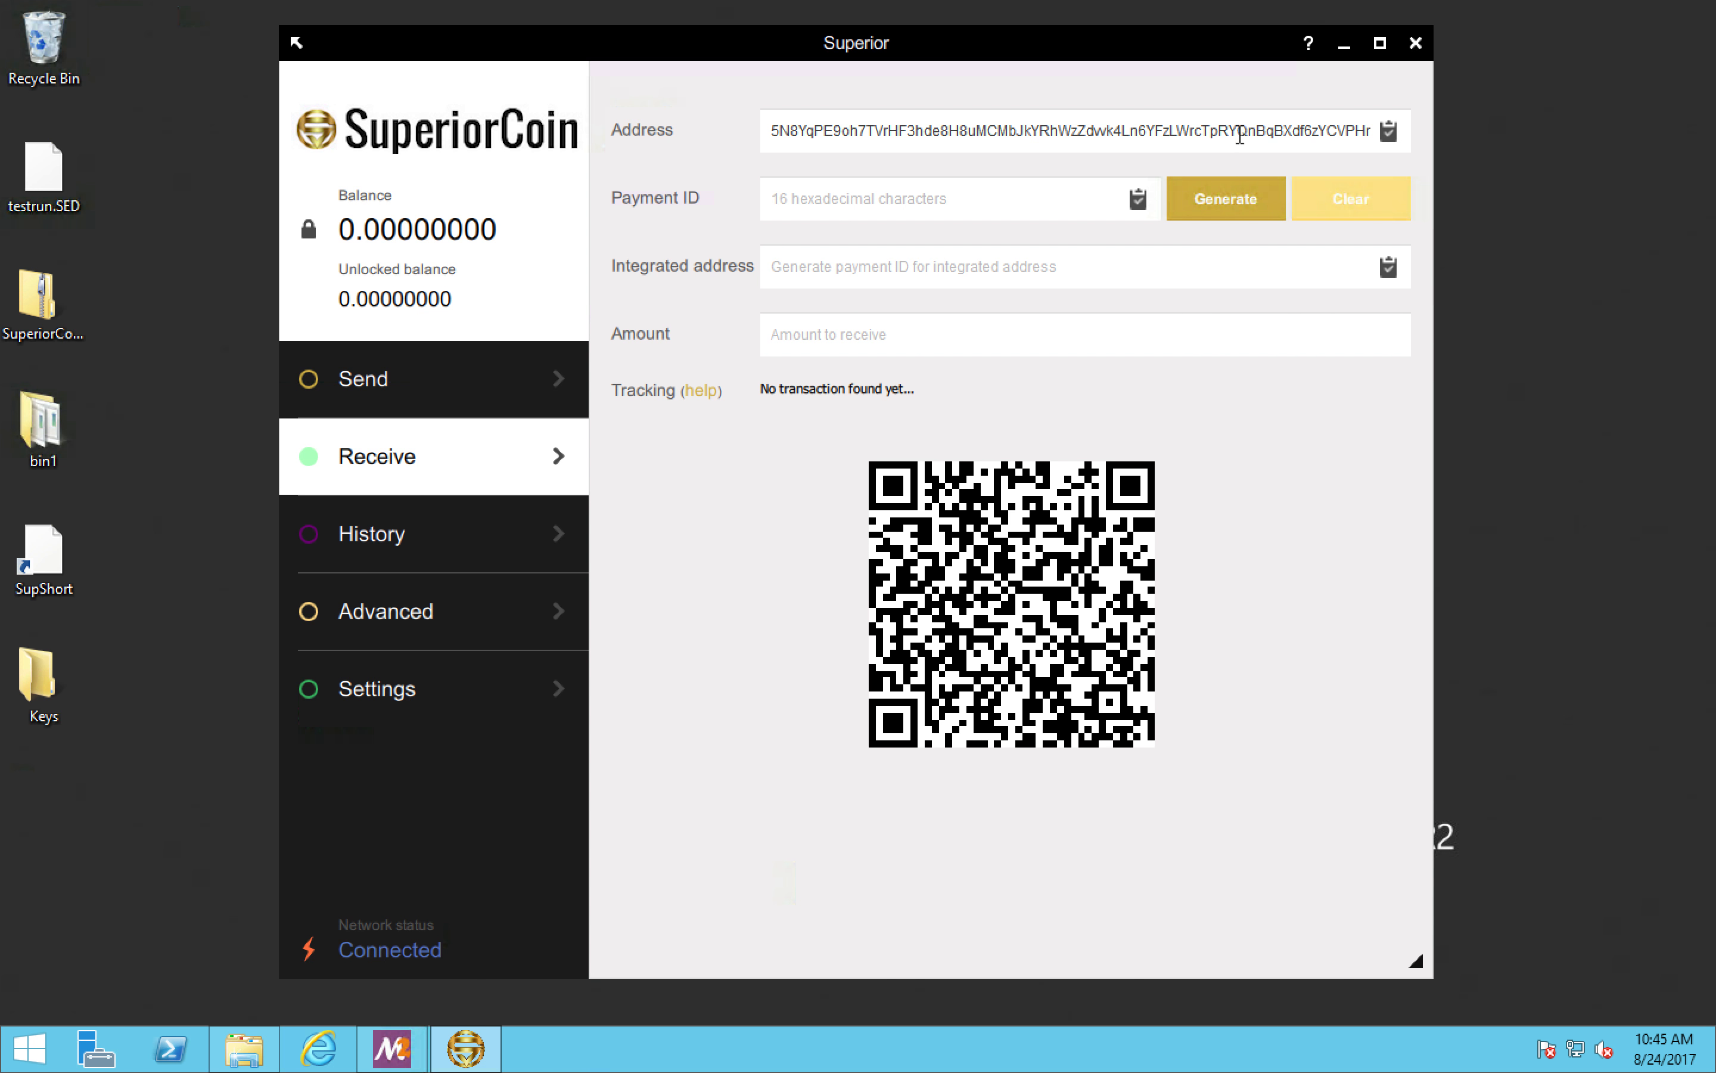
left_click(1209, 205)
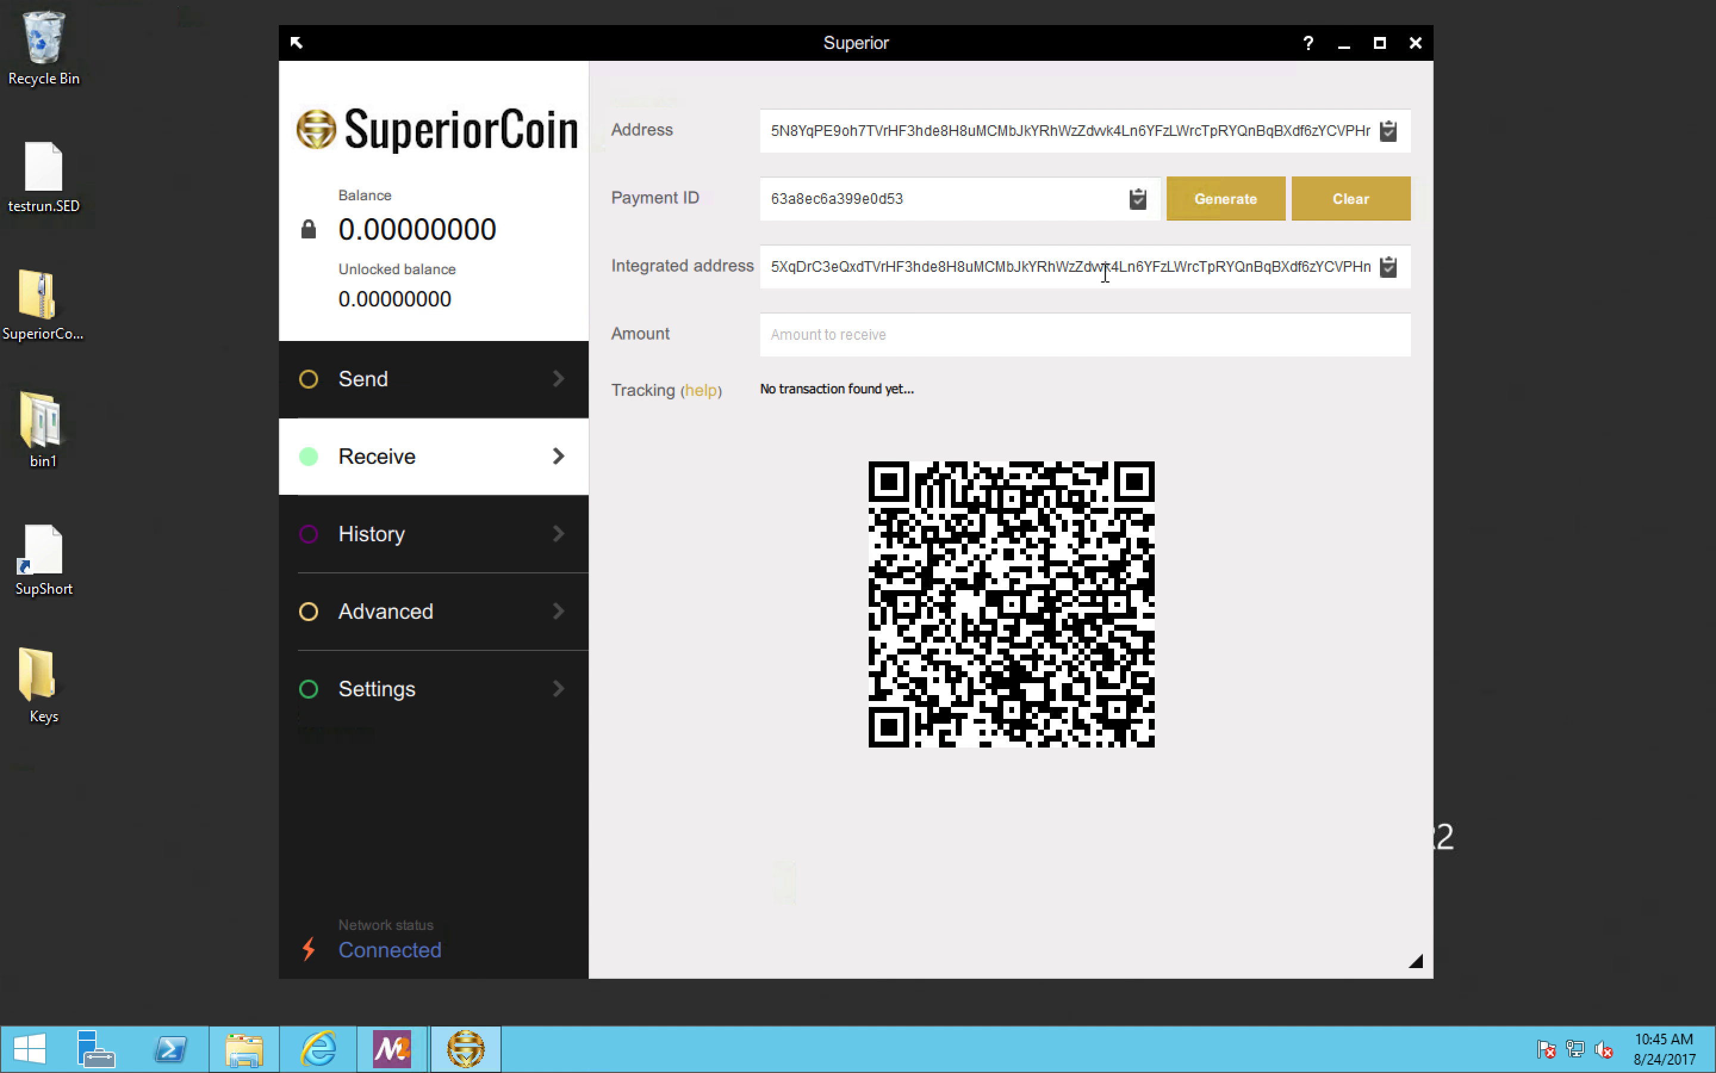
double_click(1089, 132)
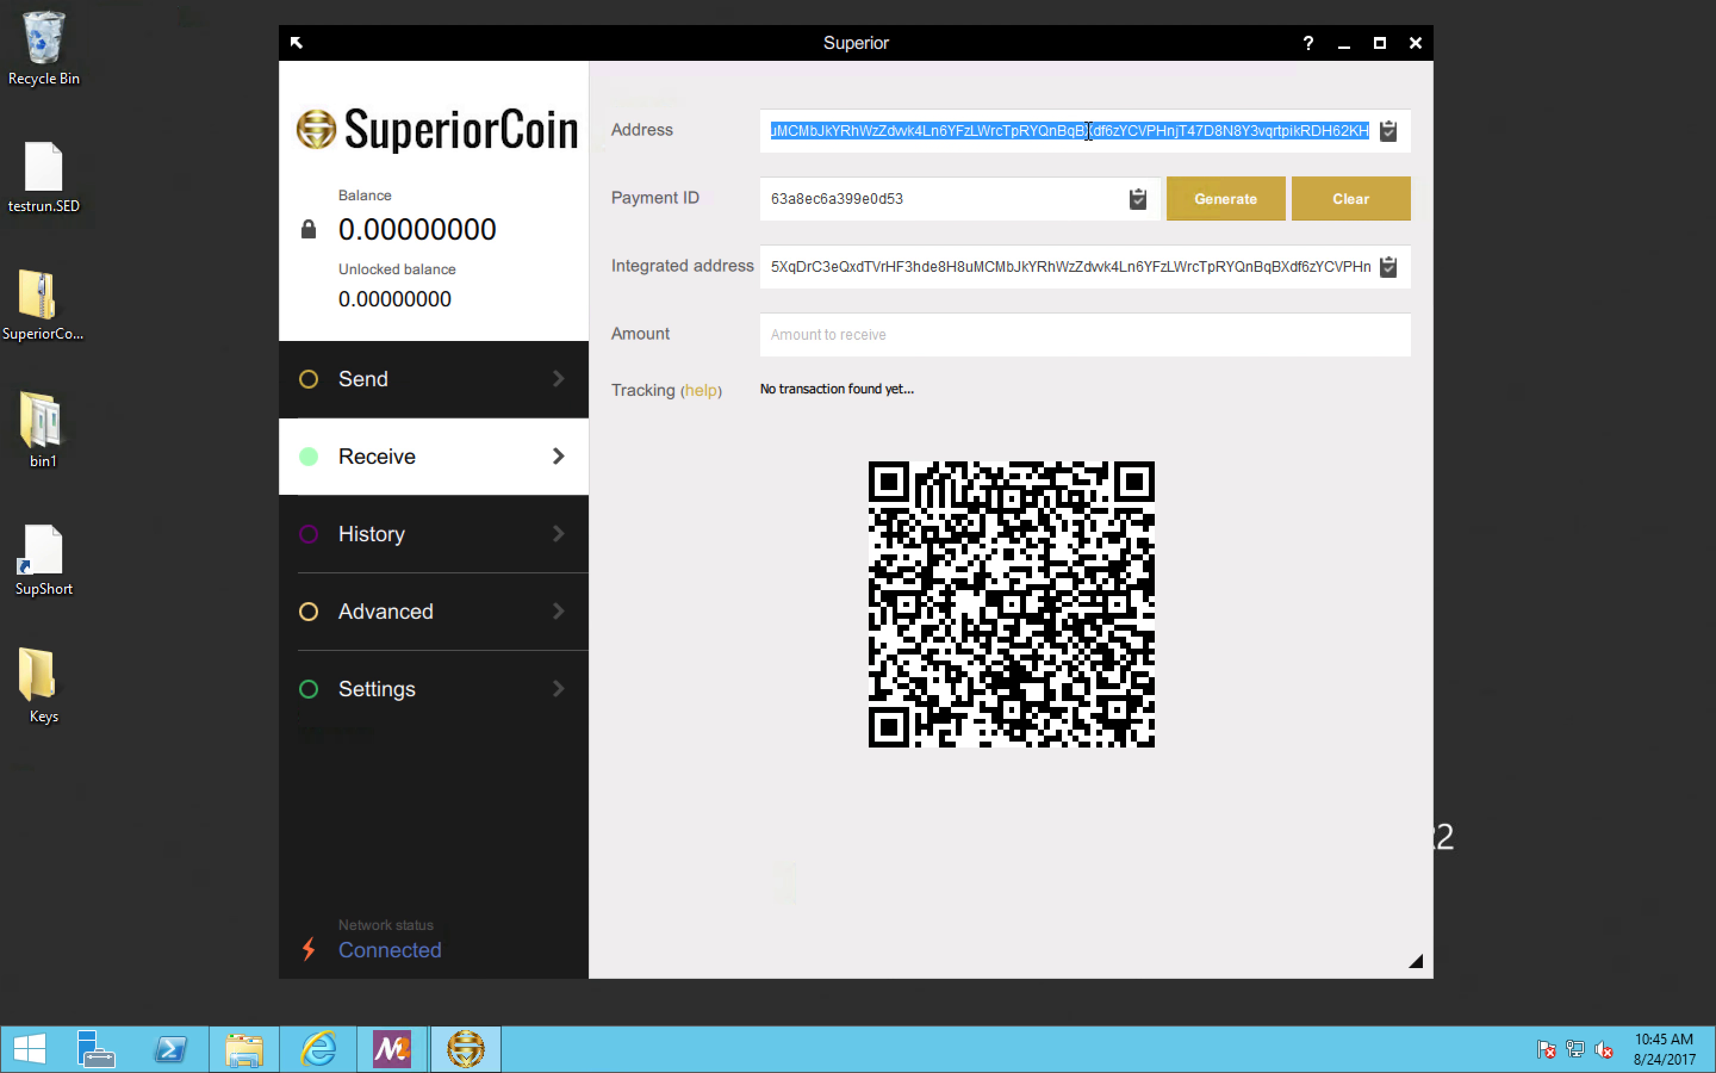
double_click(1045, 261)
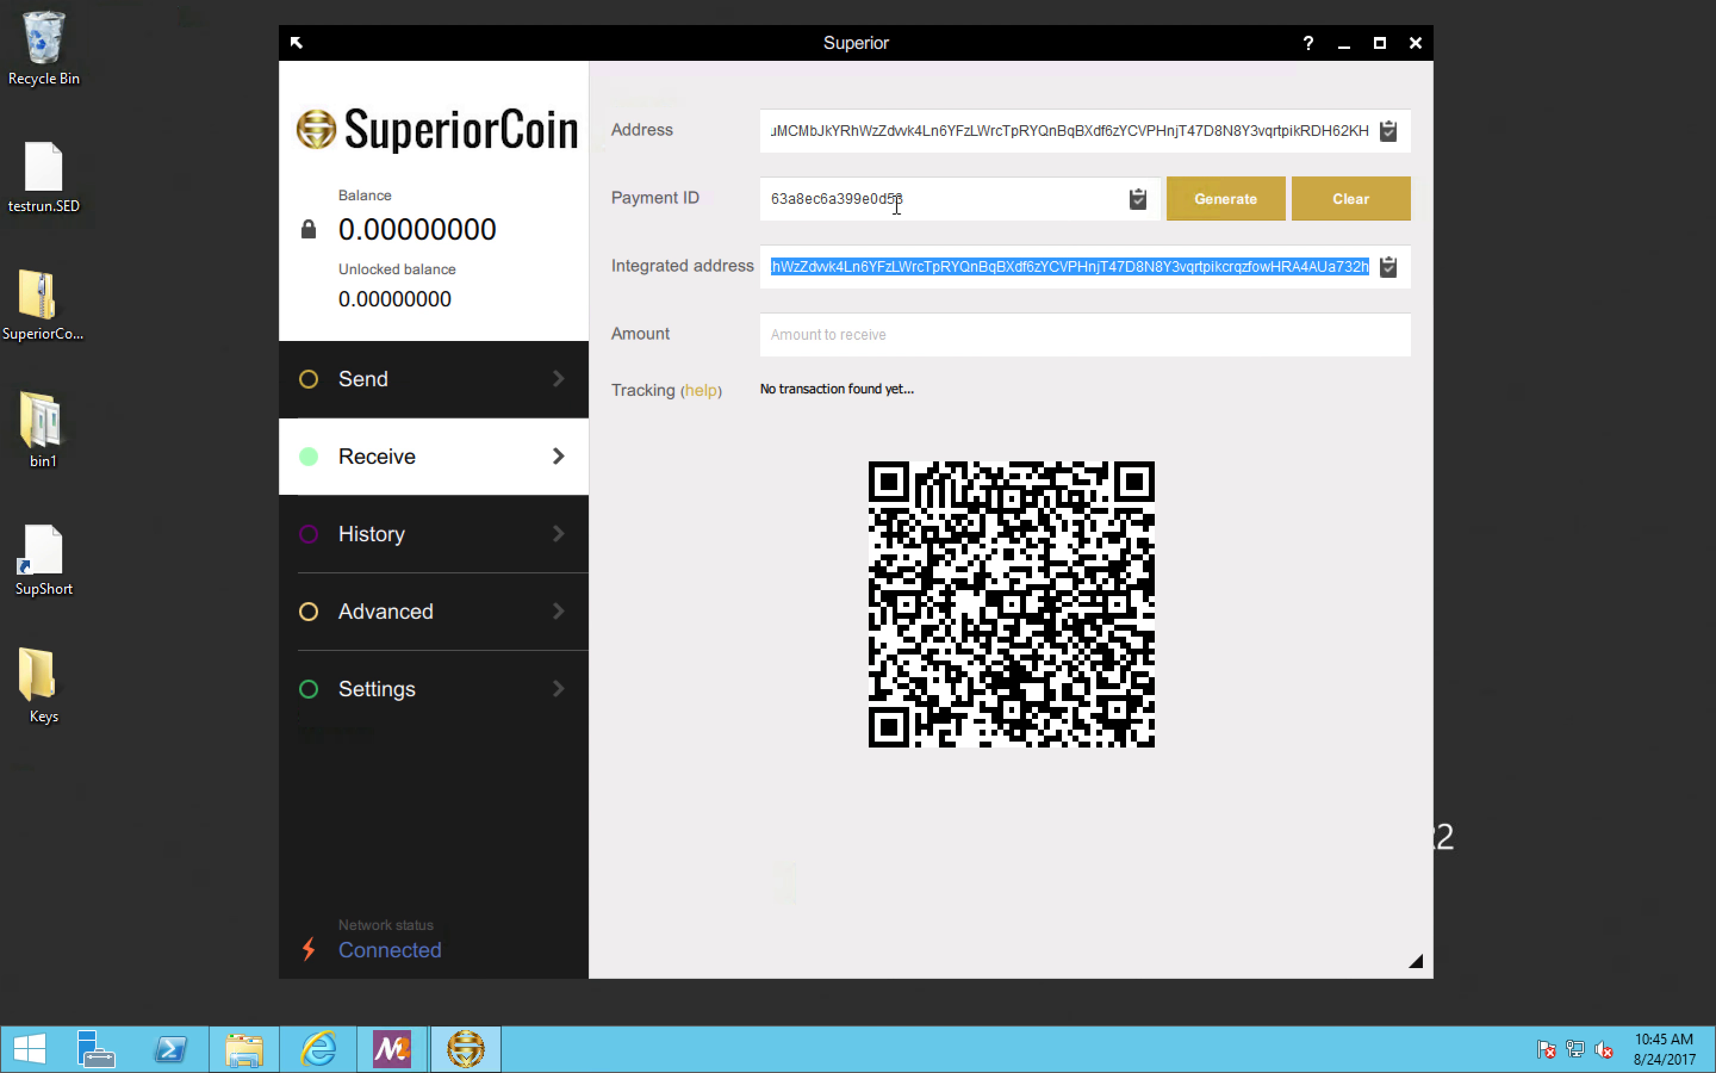
left_click_drag(905, 200, 758, 200)
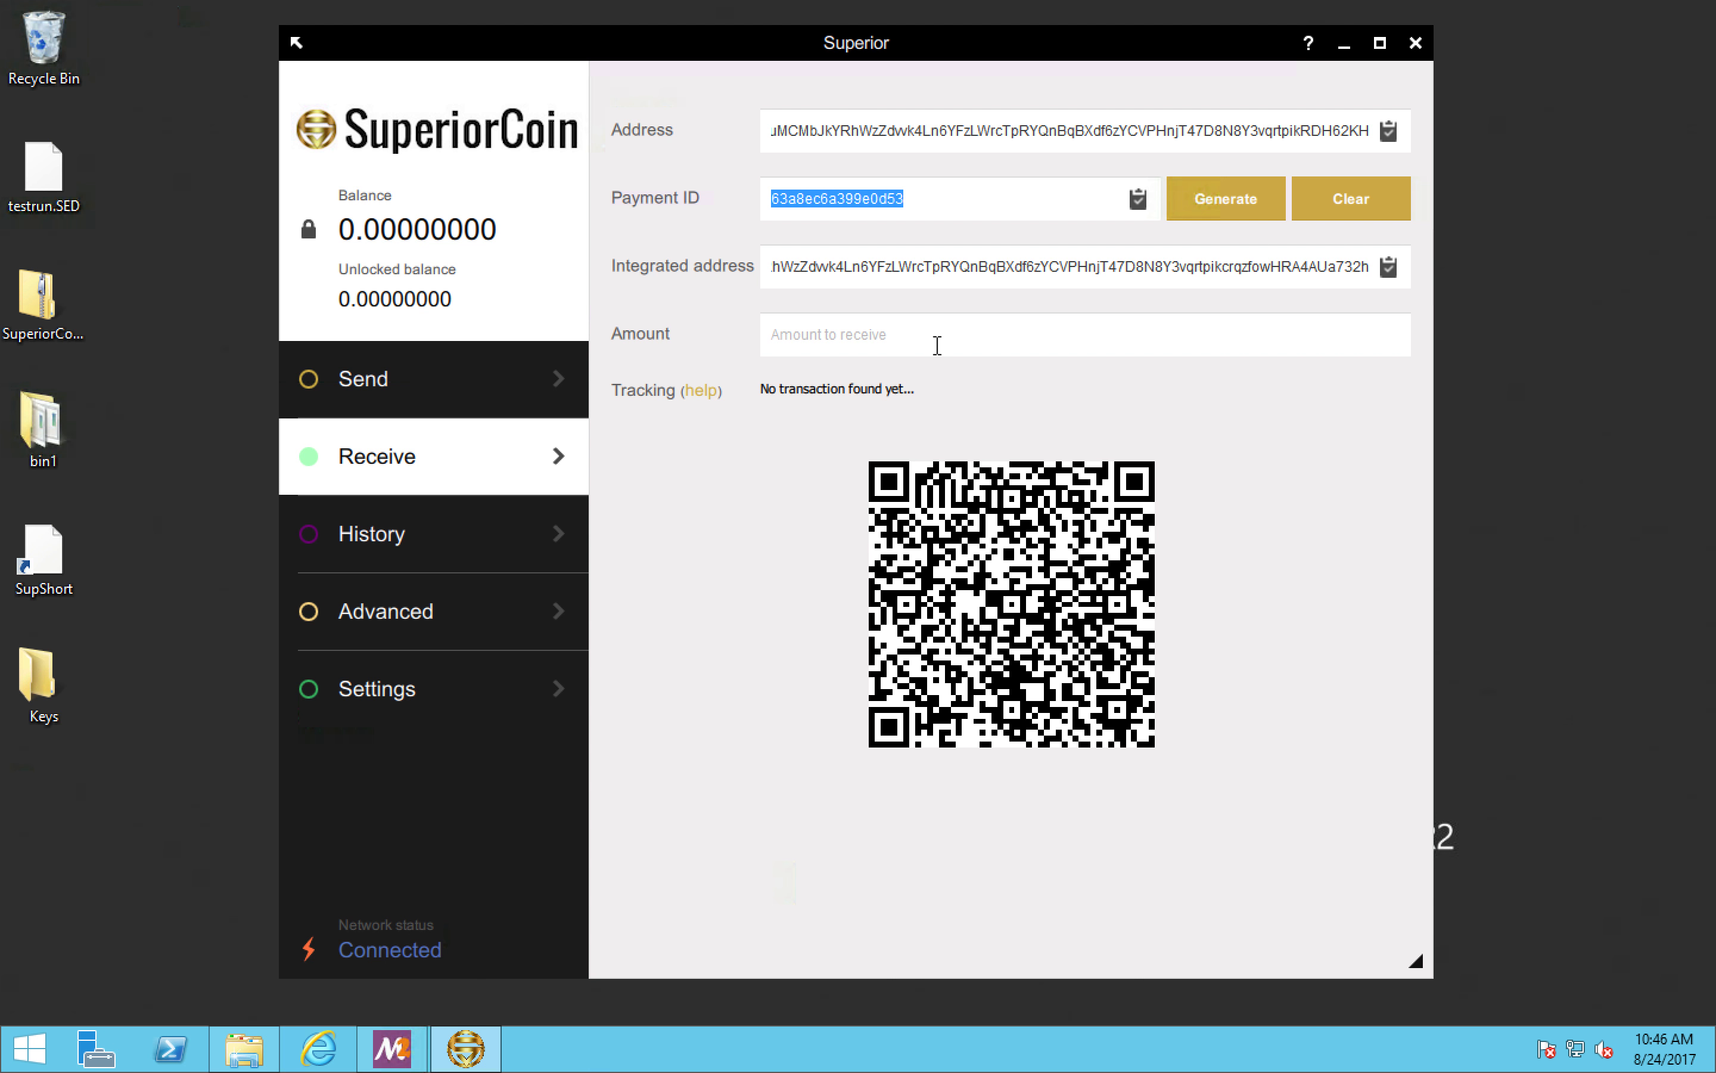
Step: Regenerate the payment ID twice, highlighting each new ID
left_click(1205, 200)
left_click_drag(911, 199, 785, 200)
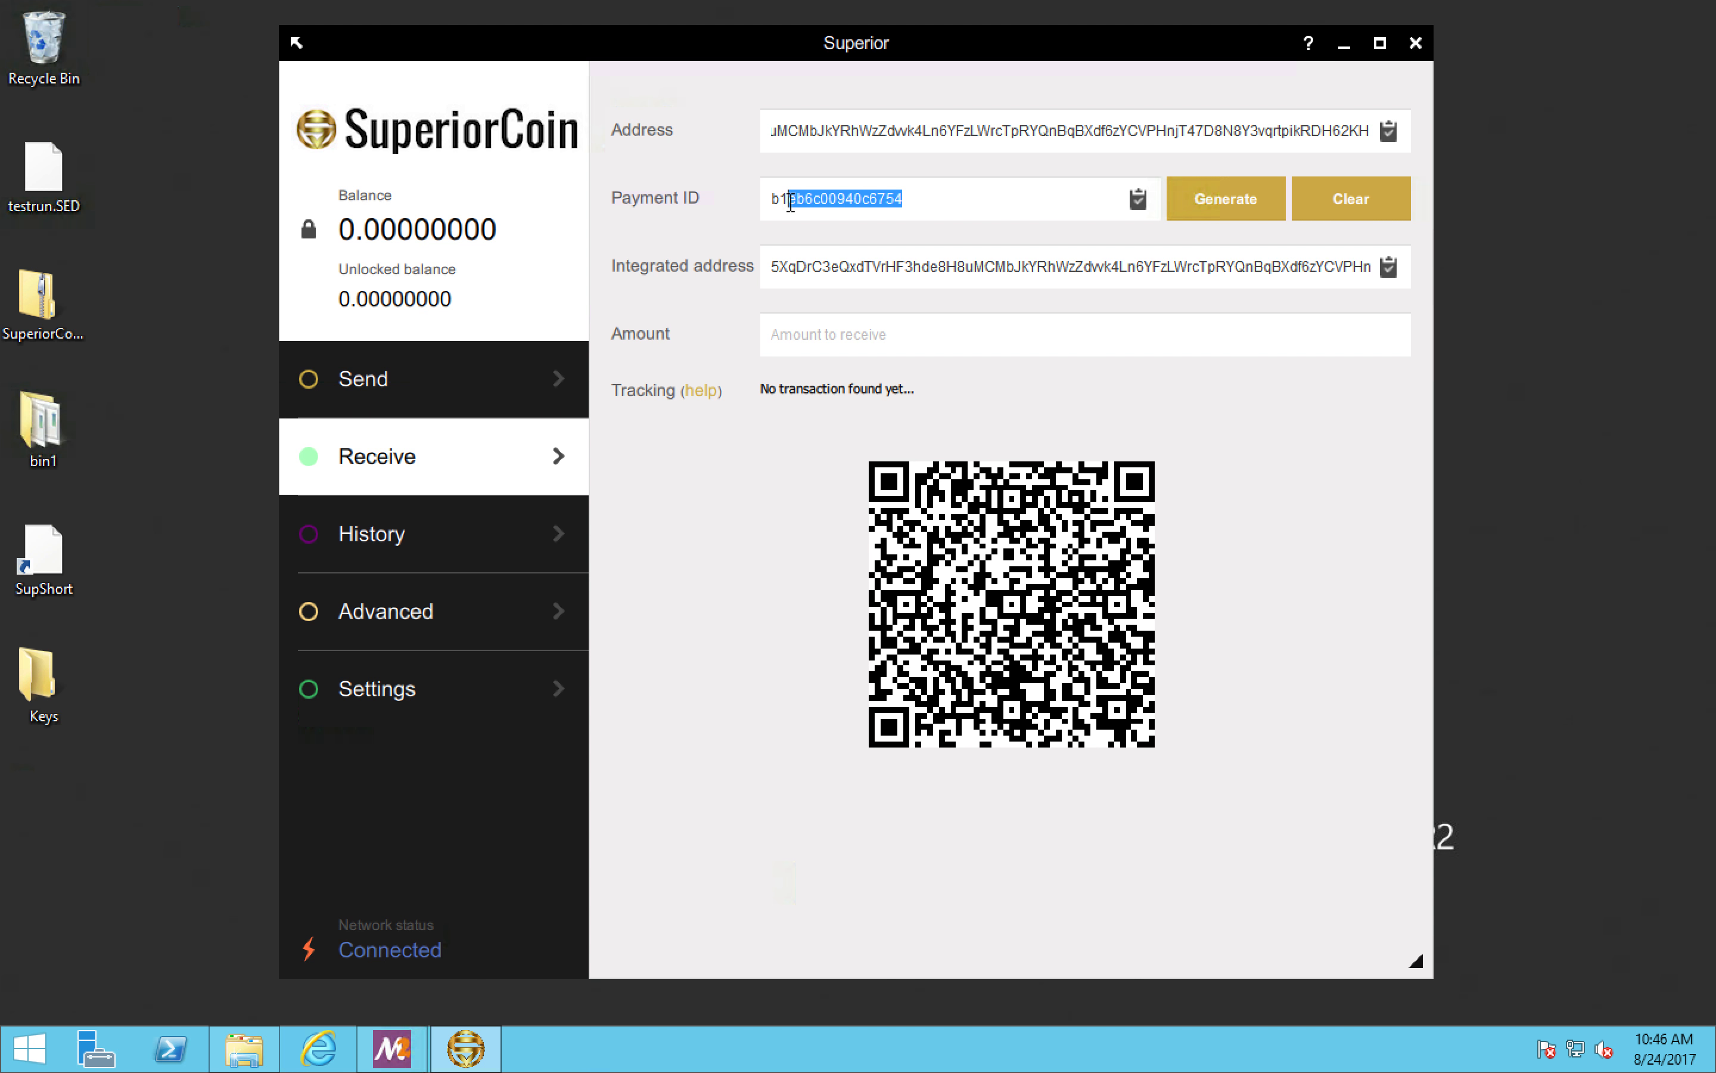
left_click(1225, 198)
left_click_drag(906, 198, 761, 208)
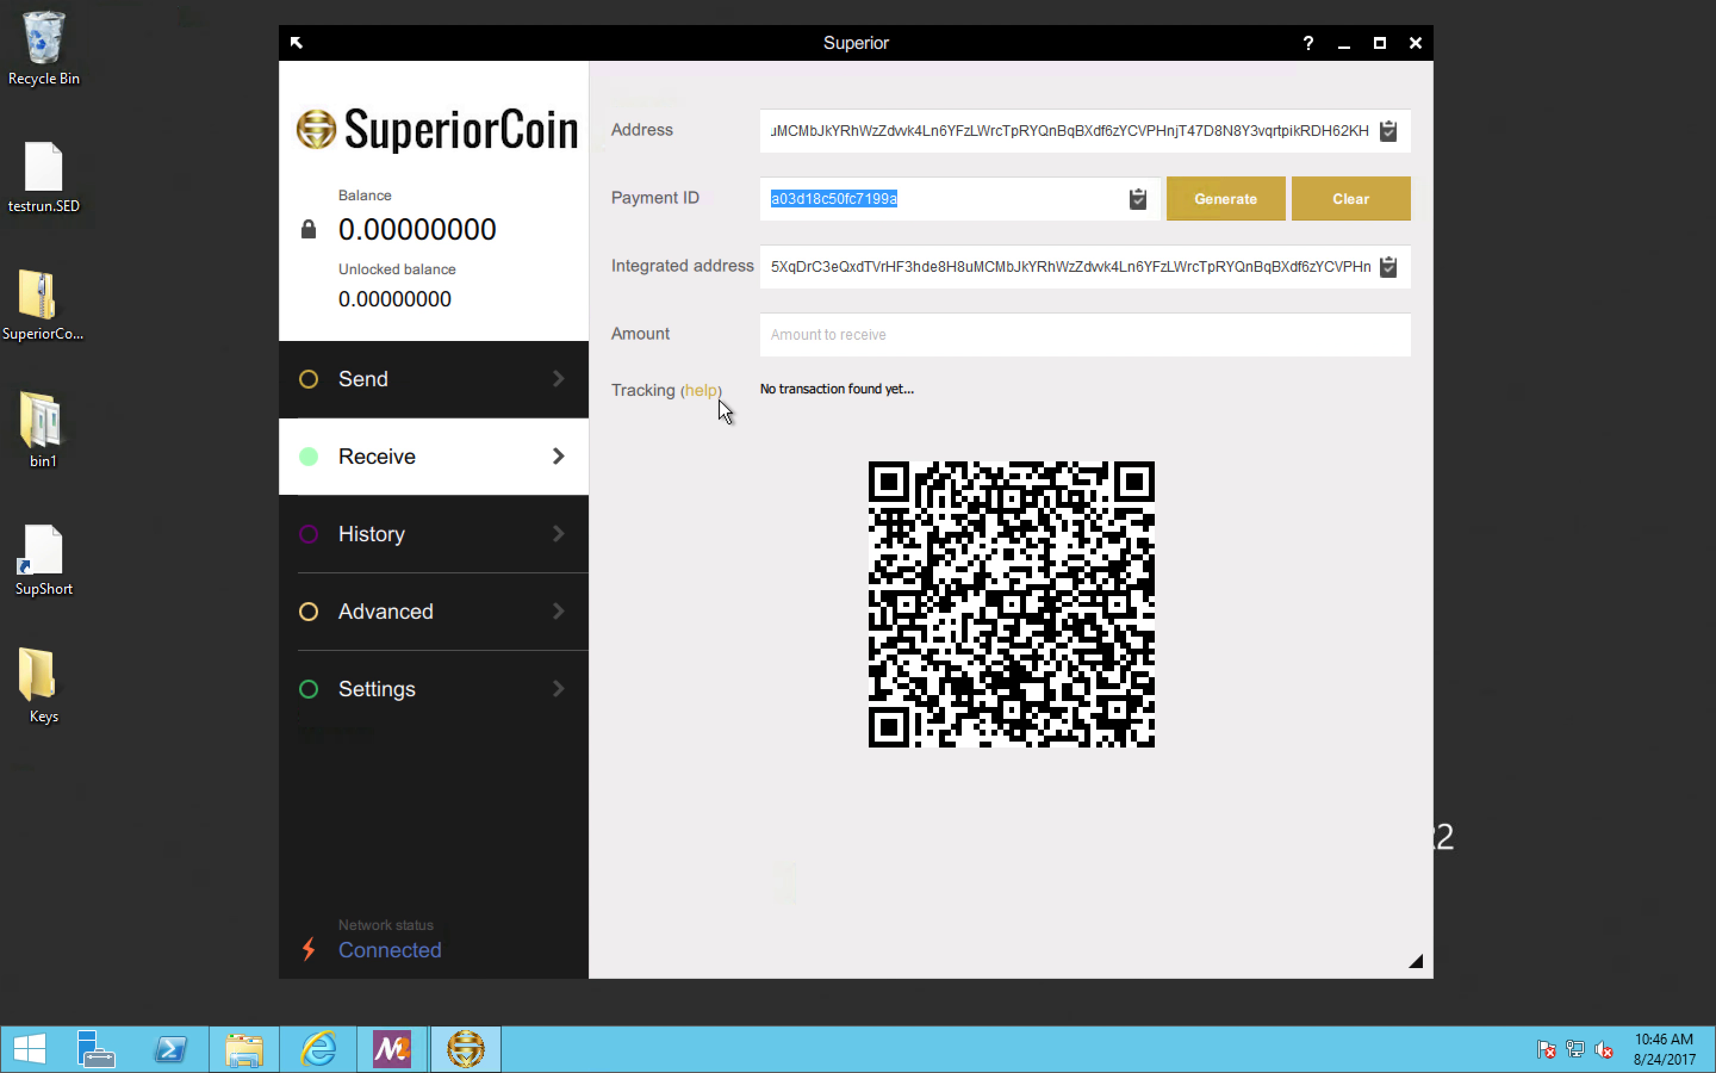
left_click(850, 340)
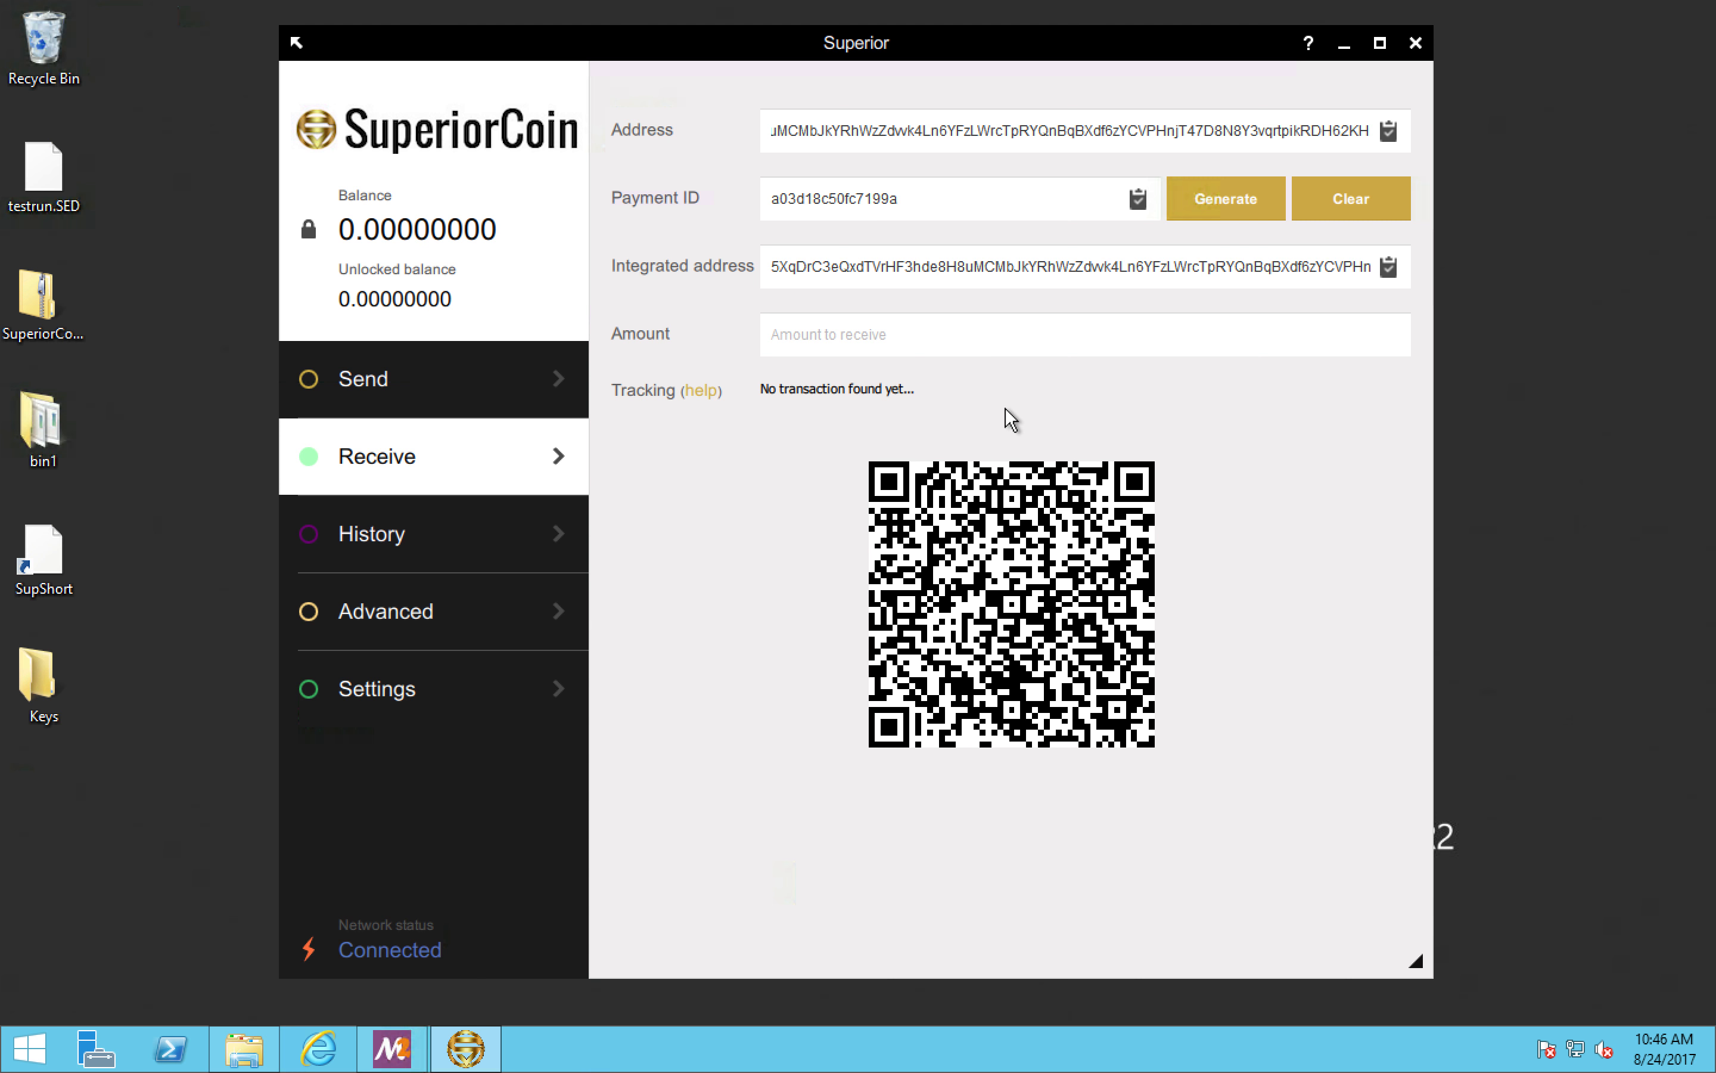
Step: View the transaction history, and start and stop solo mining with 1 CPU thread
left_click(489, 544)
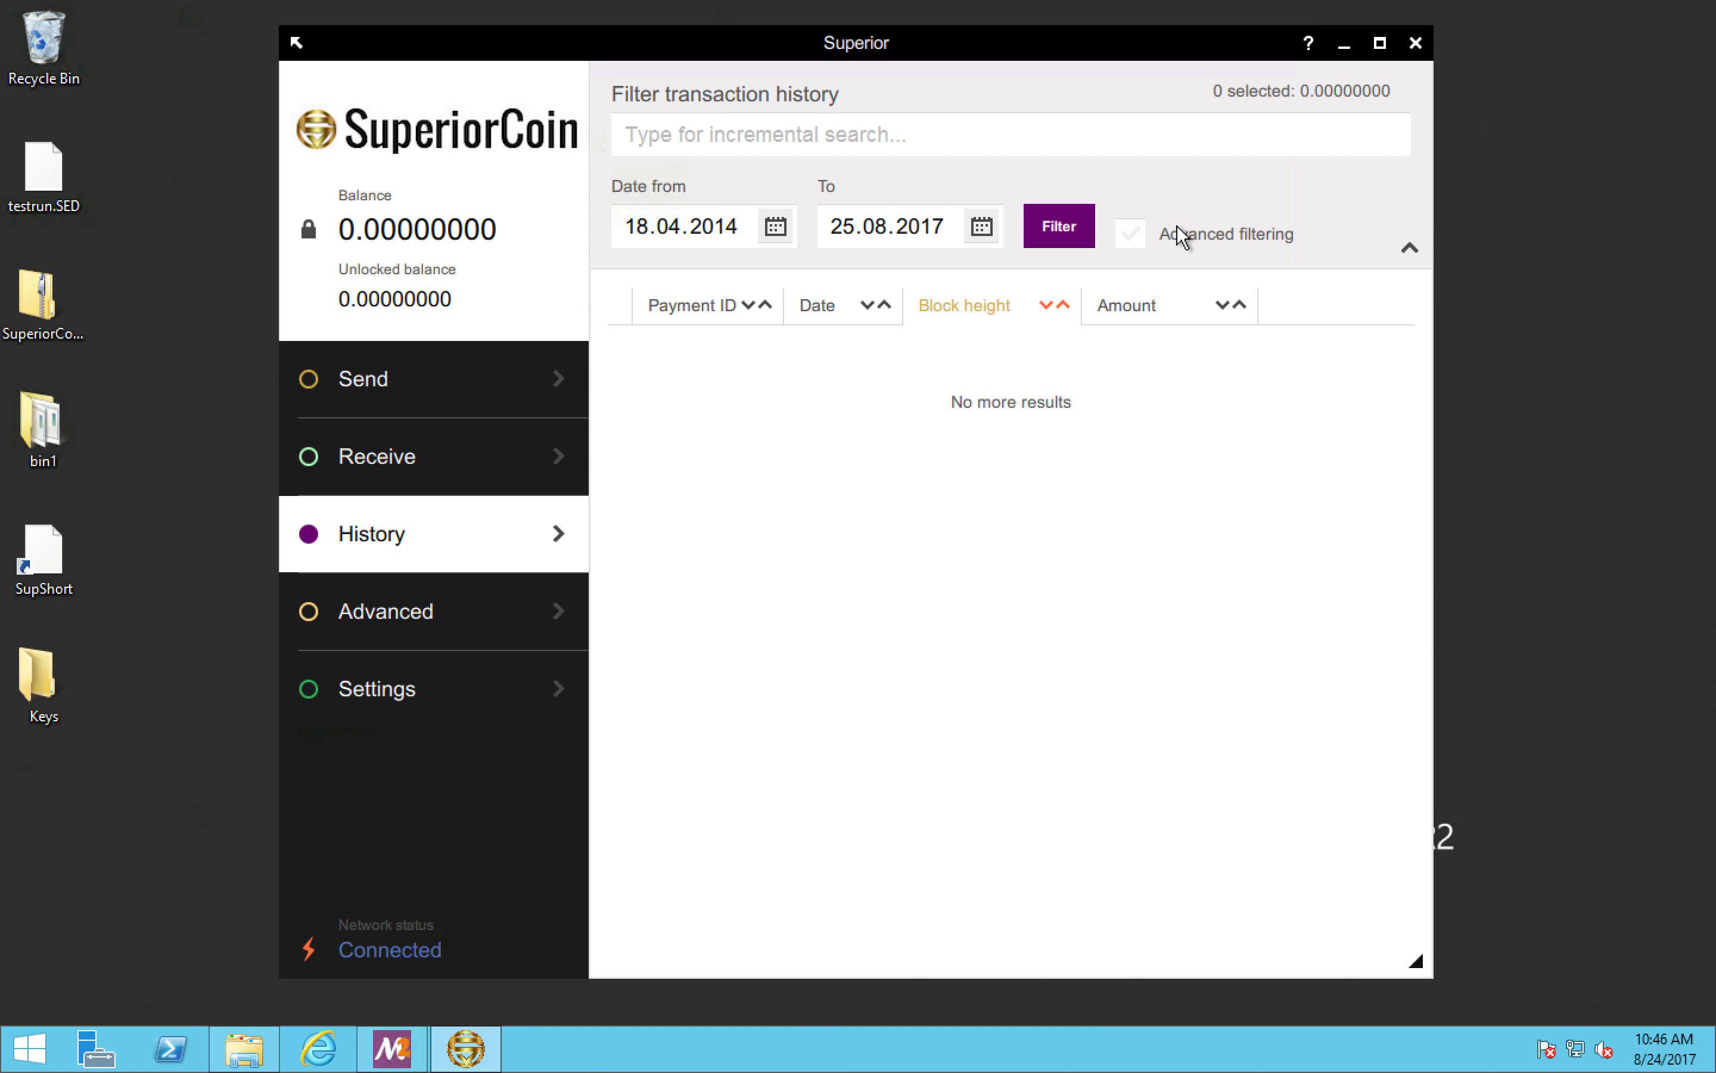
left_click(555, 608)
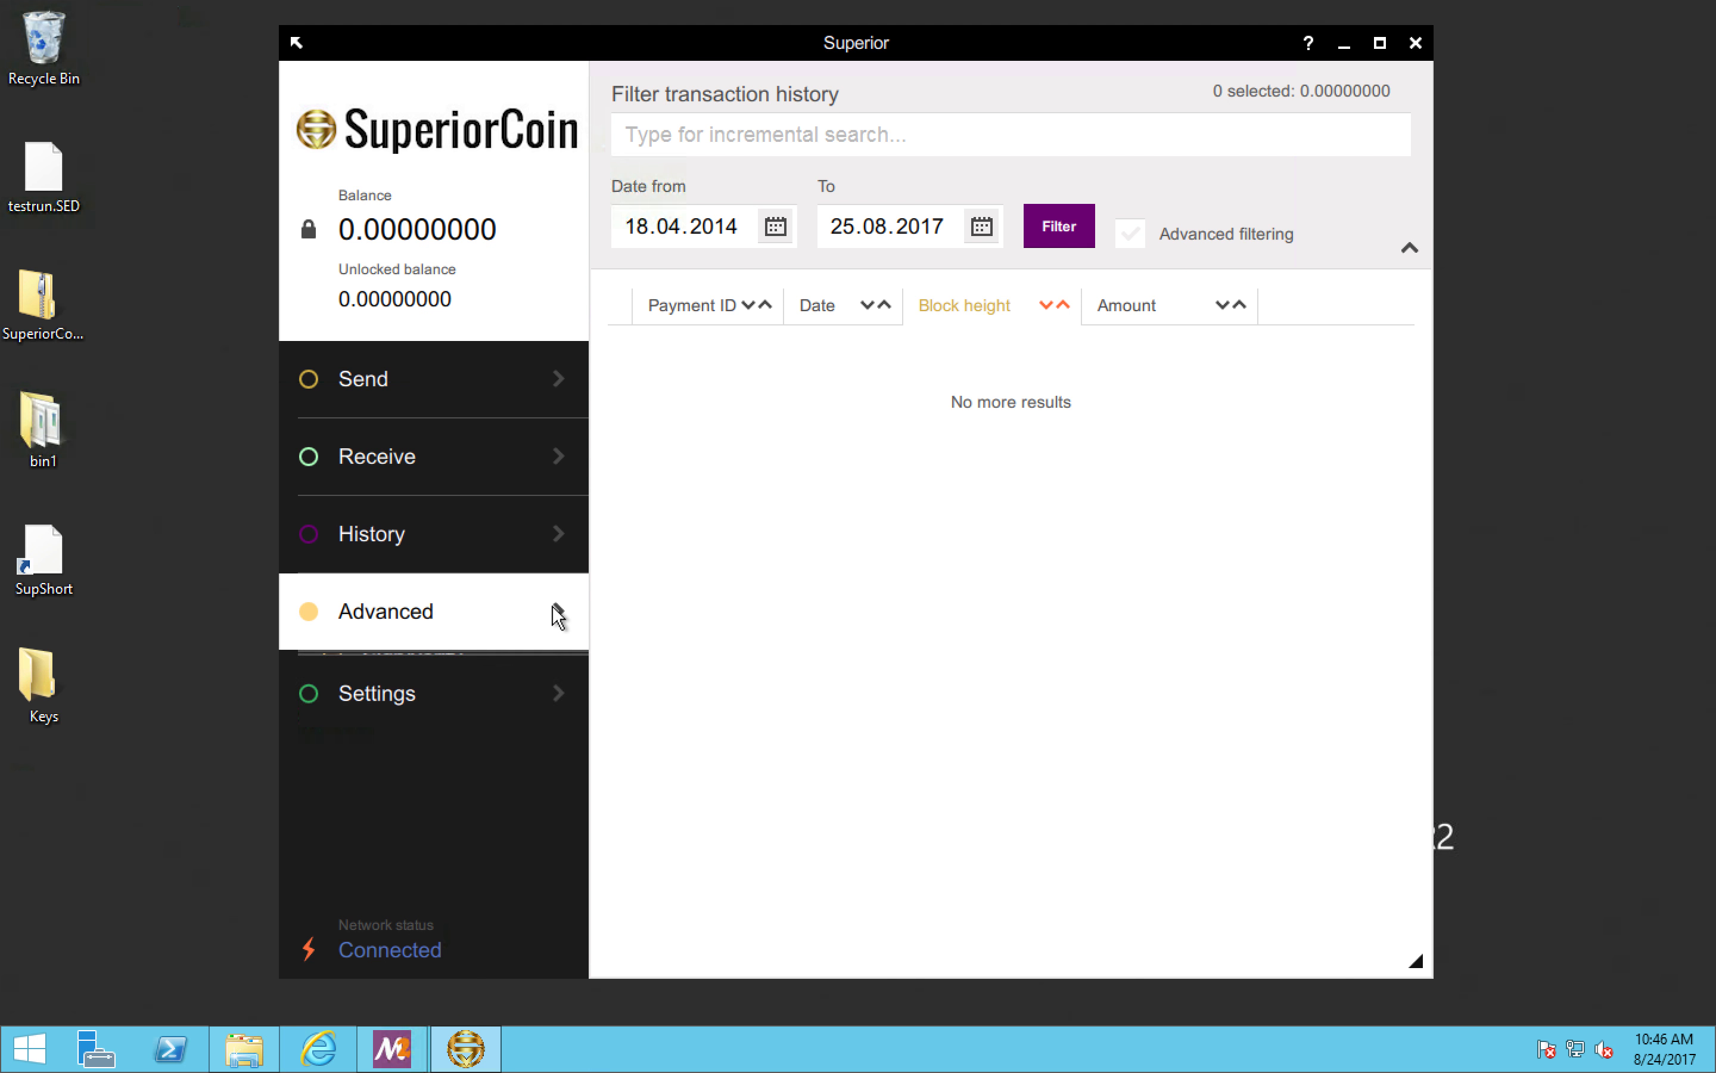
left_click(489, 704)
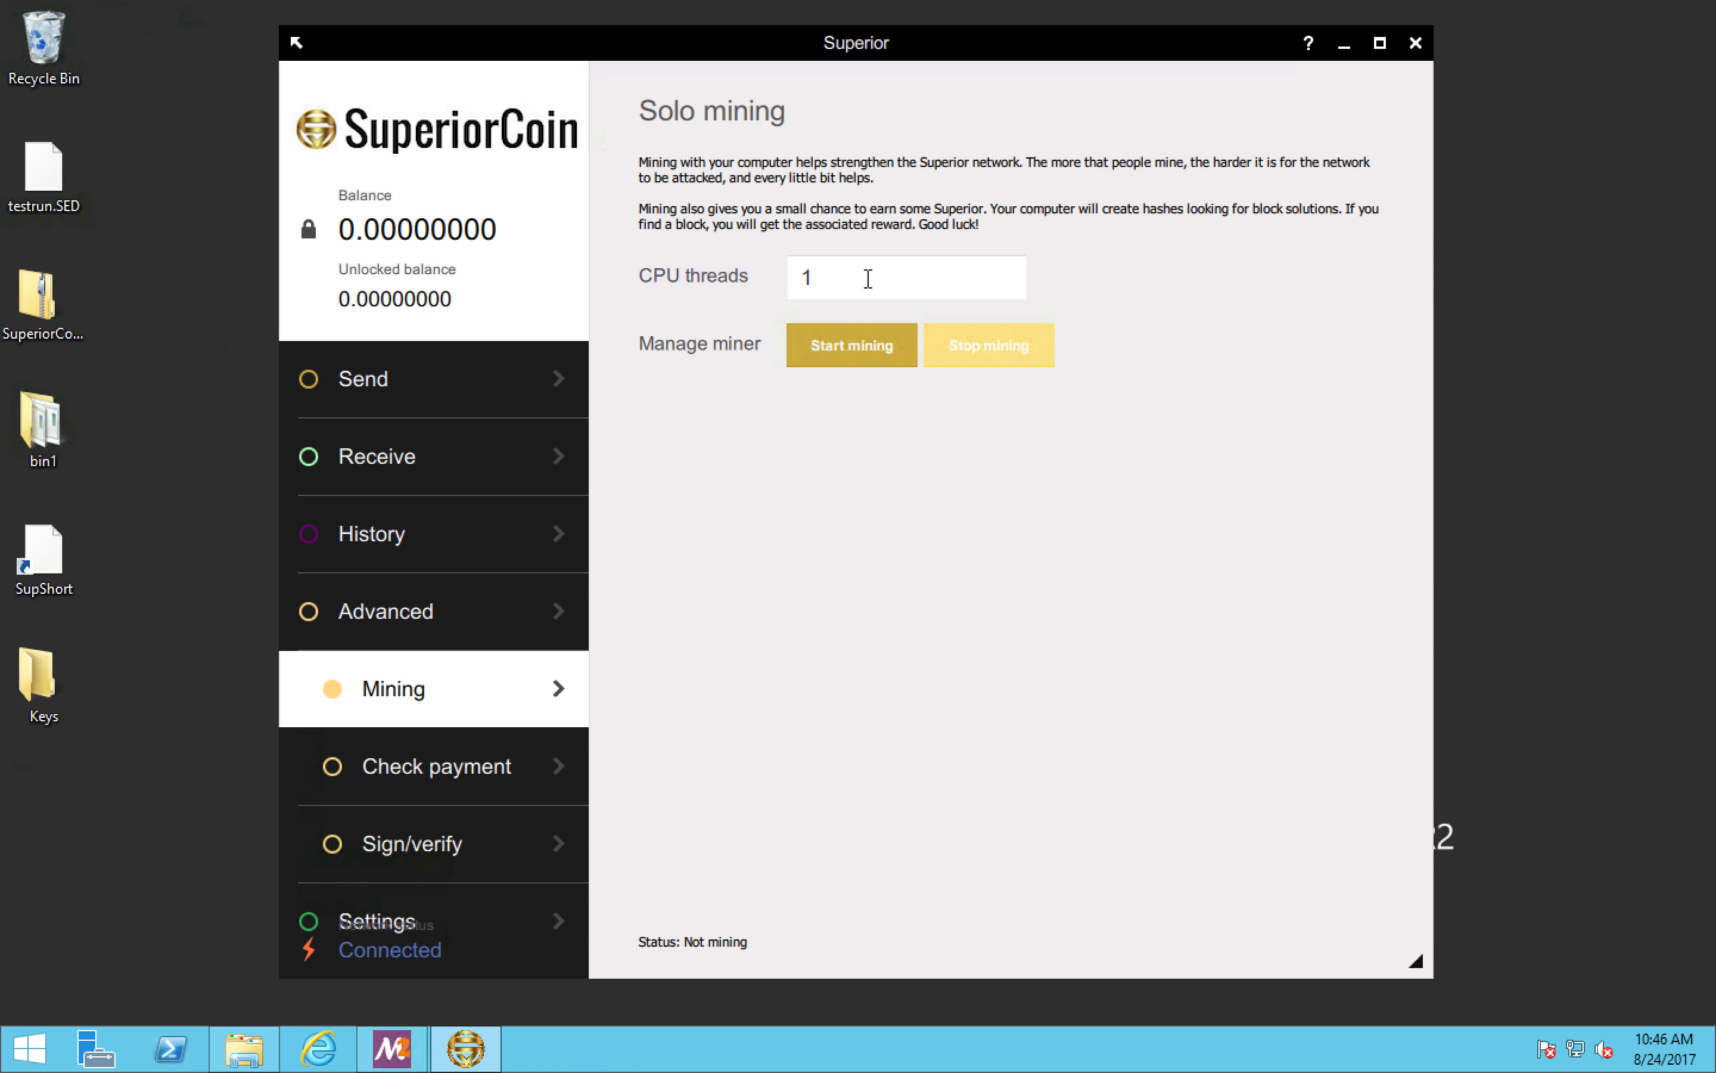
left_click(839, 346)
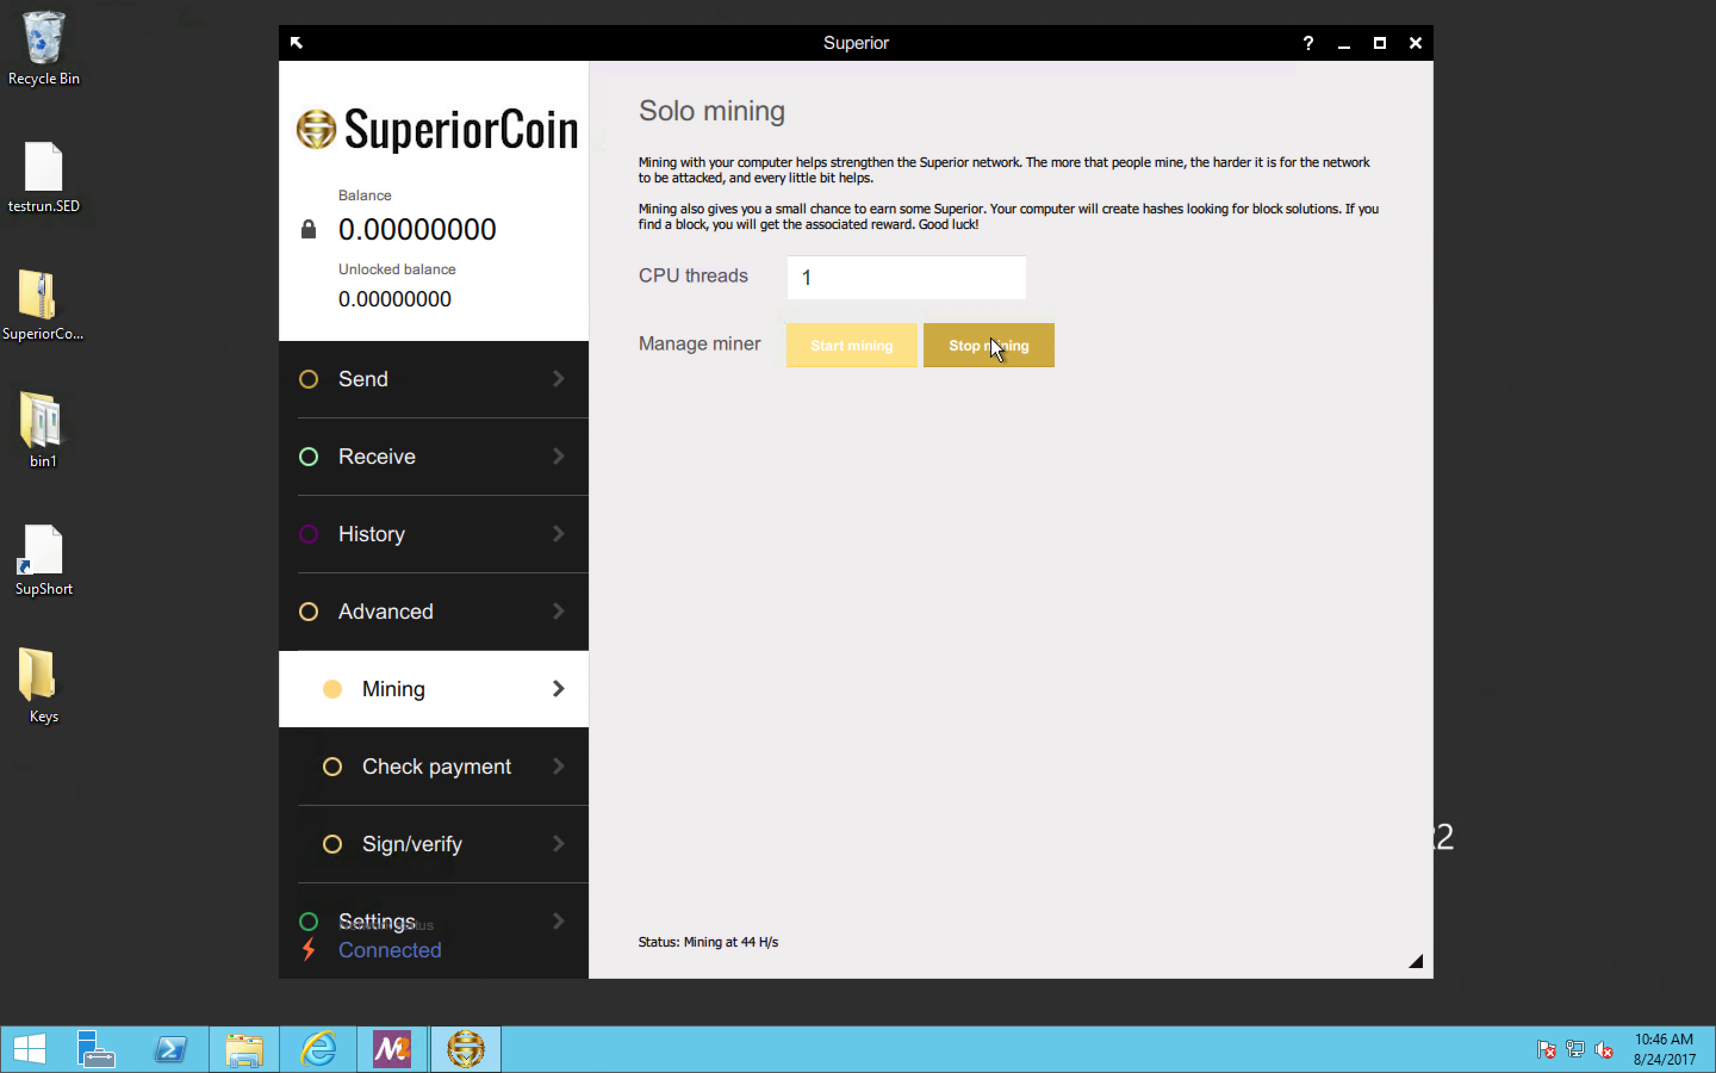
left_click(969, 351)
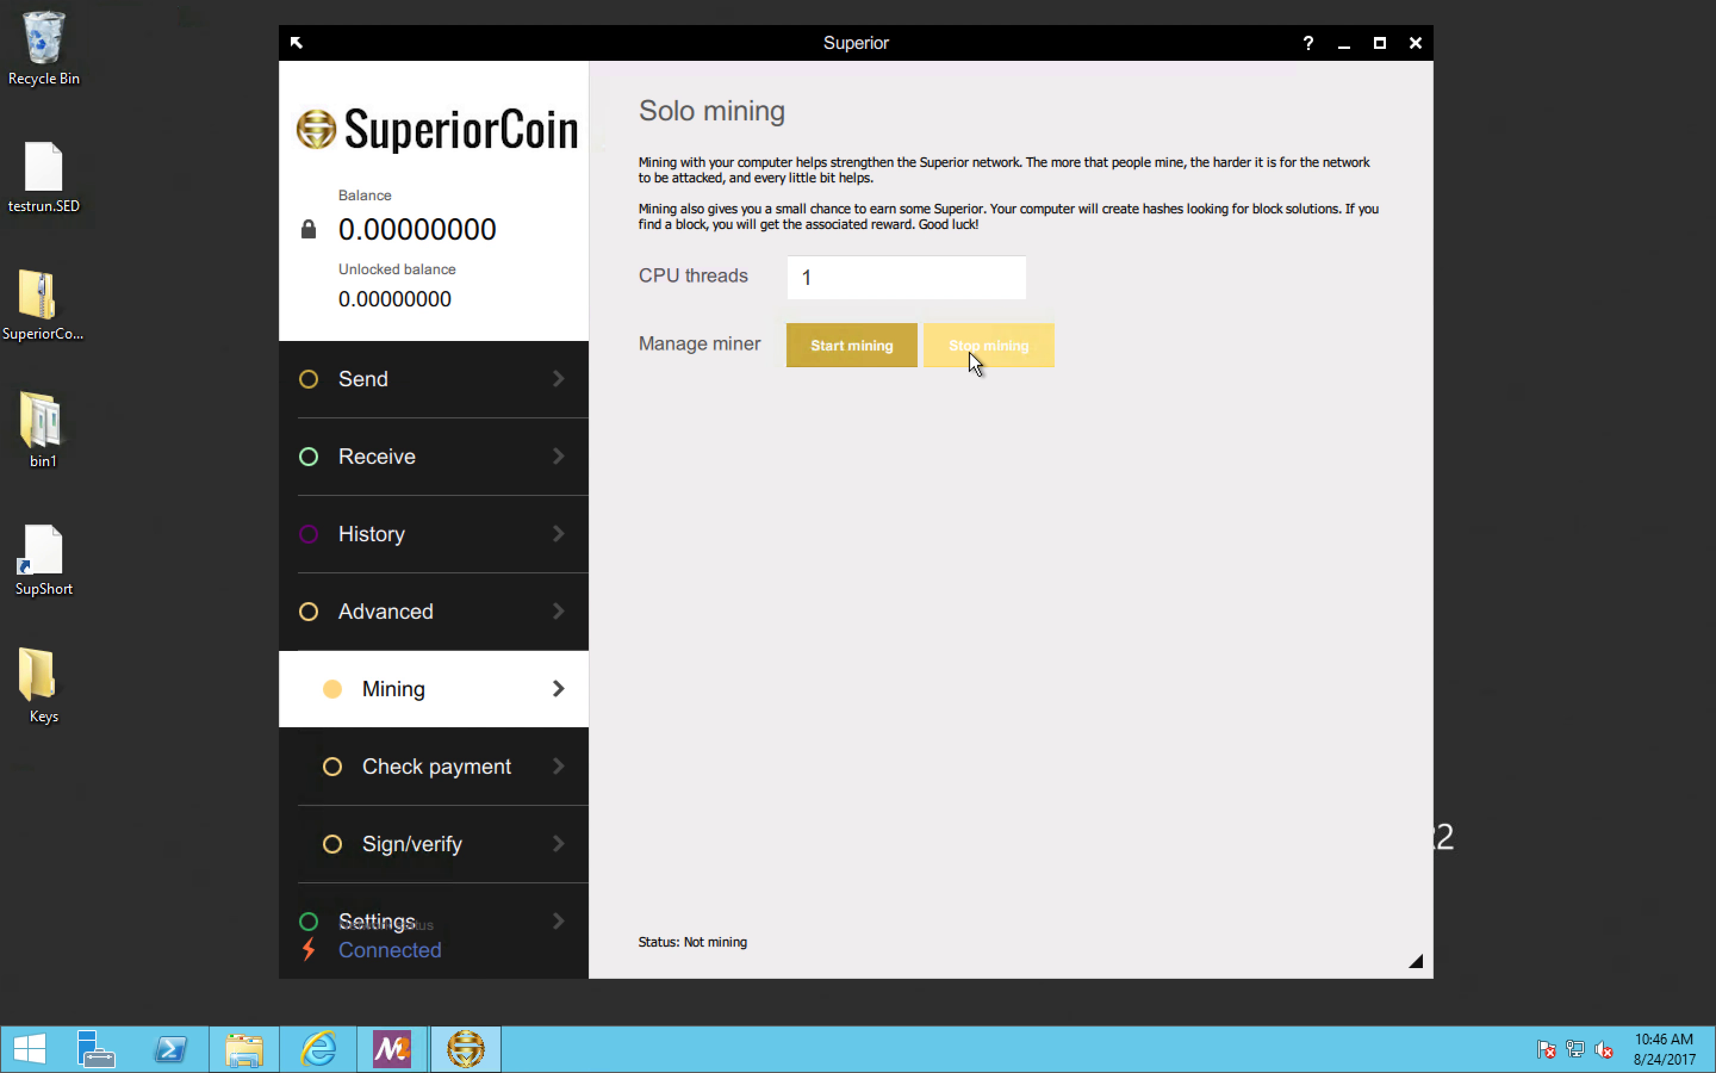
Step: Examine the payment check form and its fields for recipient address, transaction ID and transaction key
left_click(433, 778)
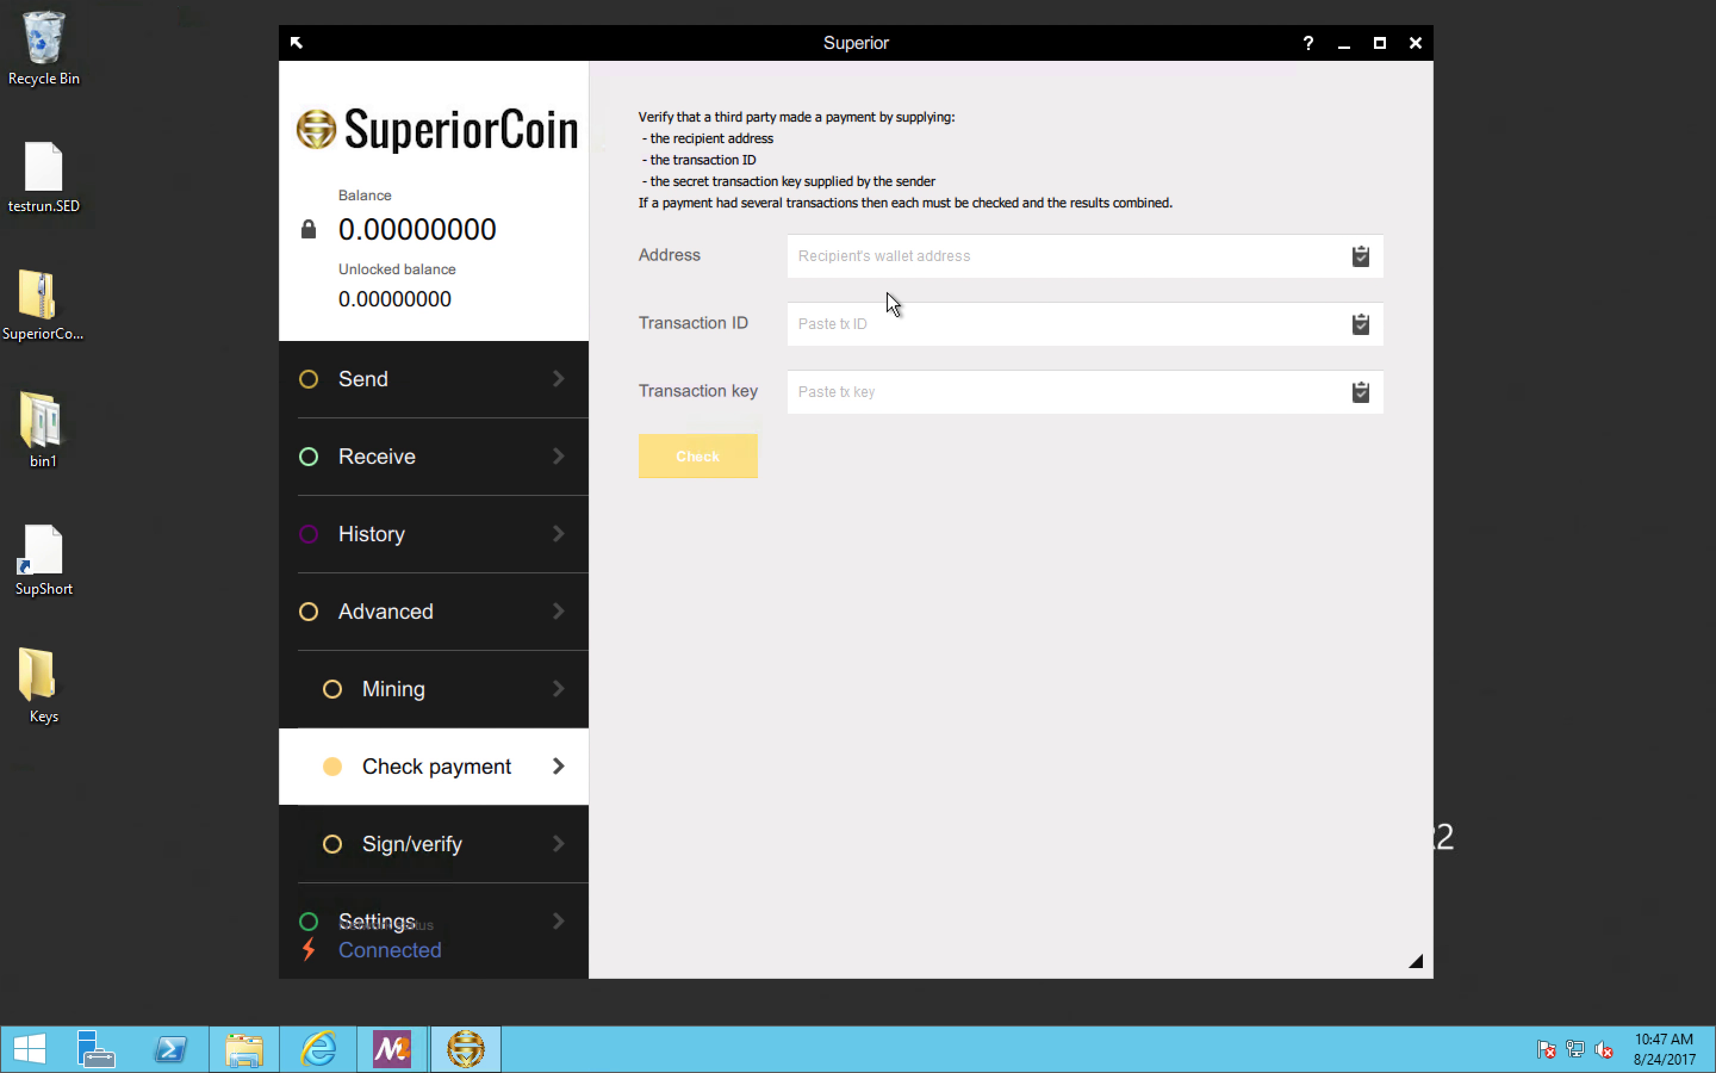
left_click(497, 512)
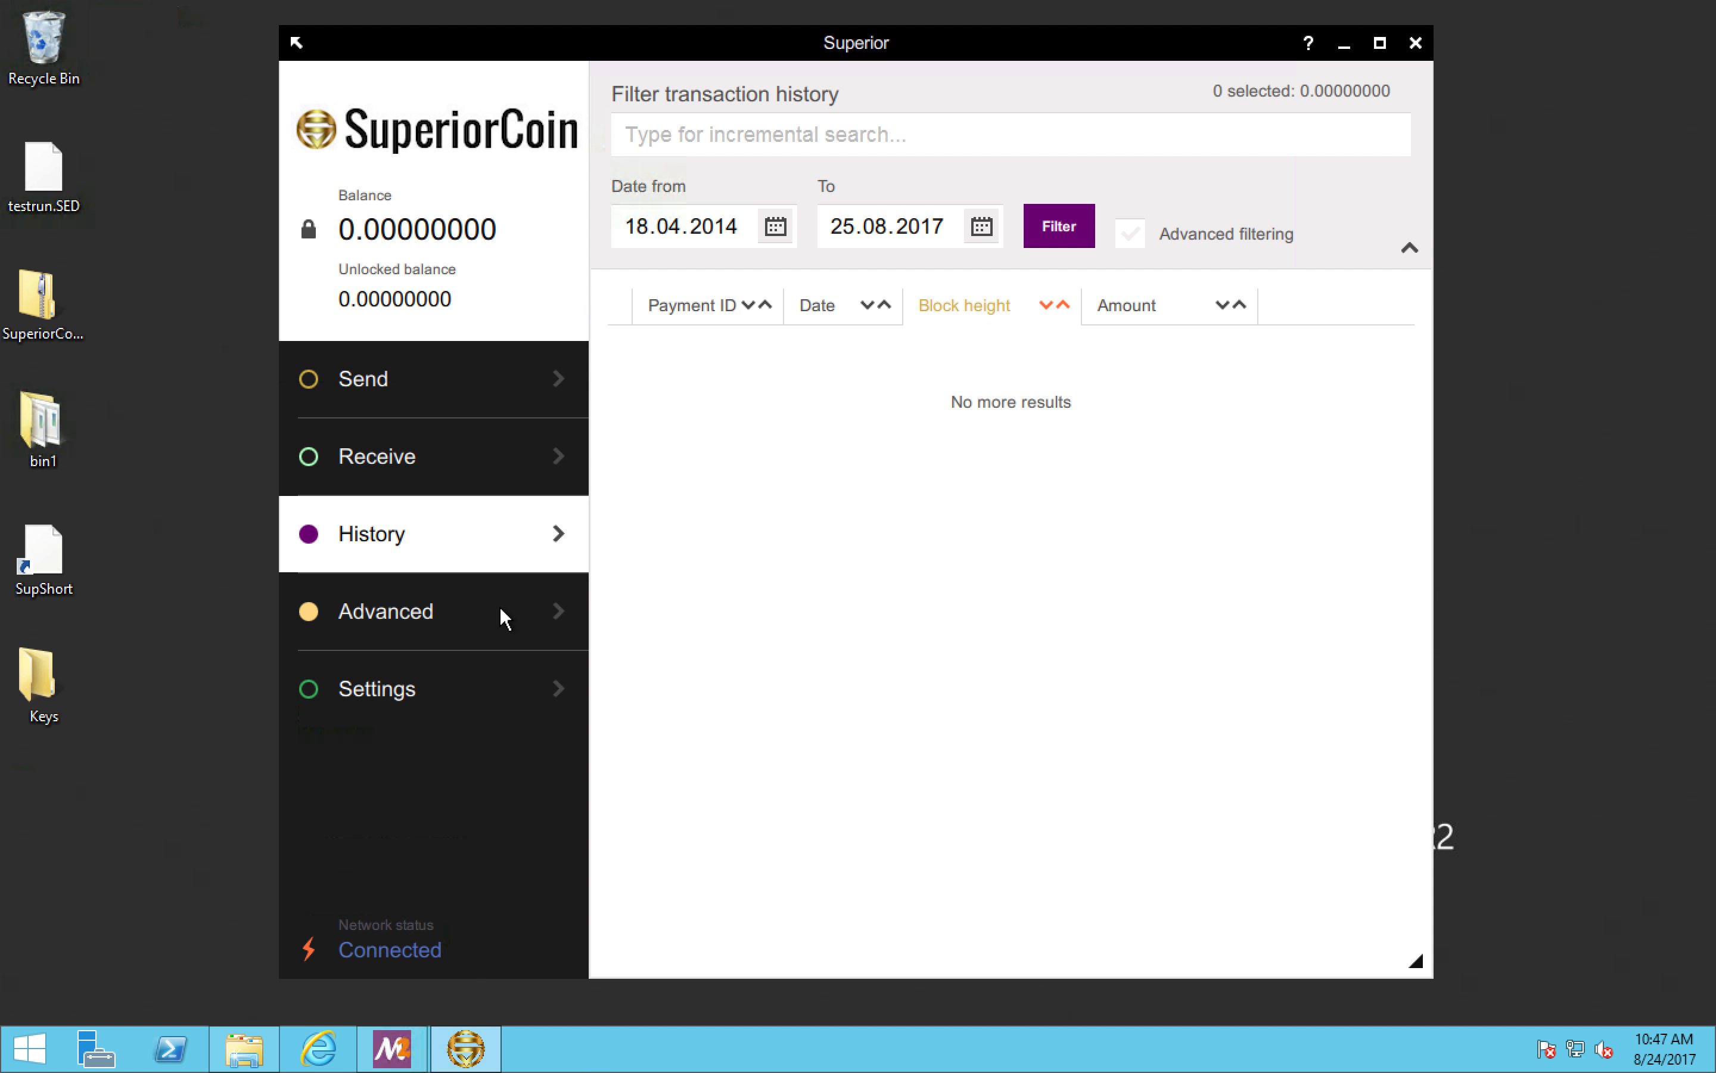
left_click(487, 656)
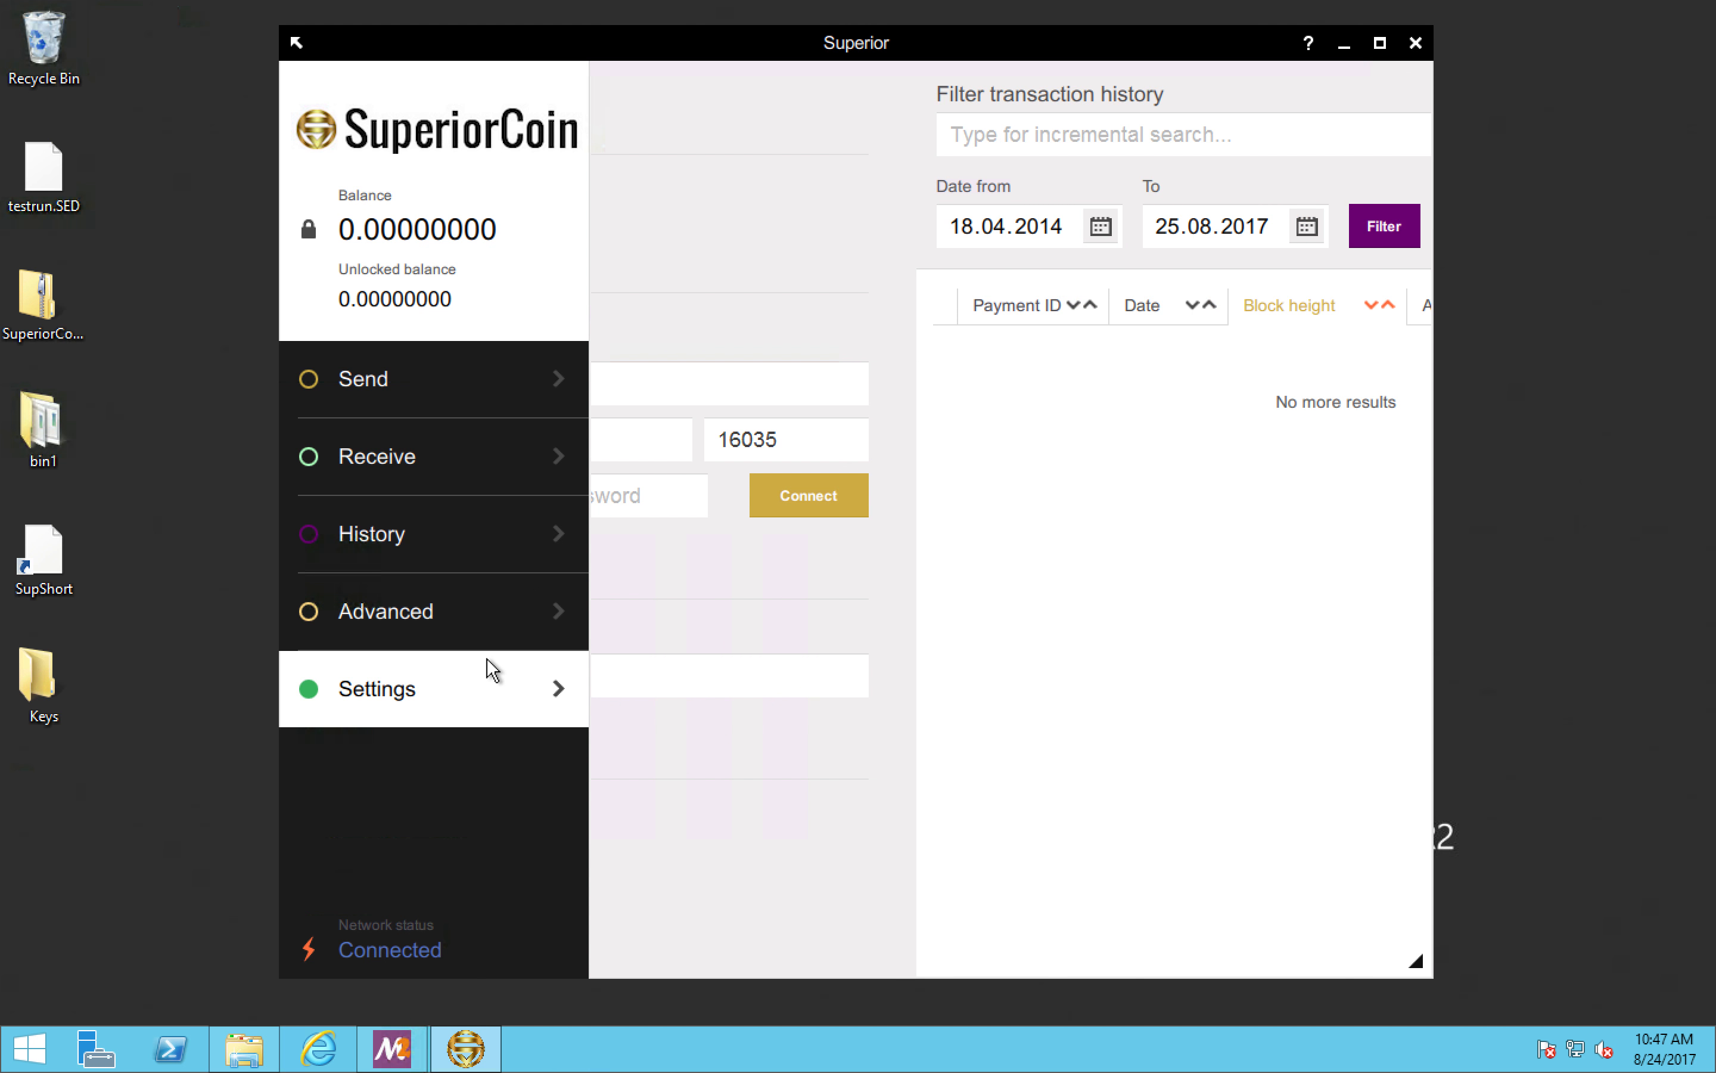
left_click(489, 618)
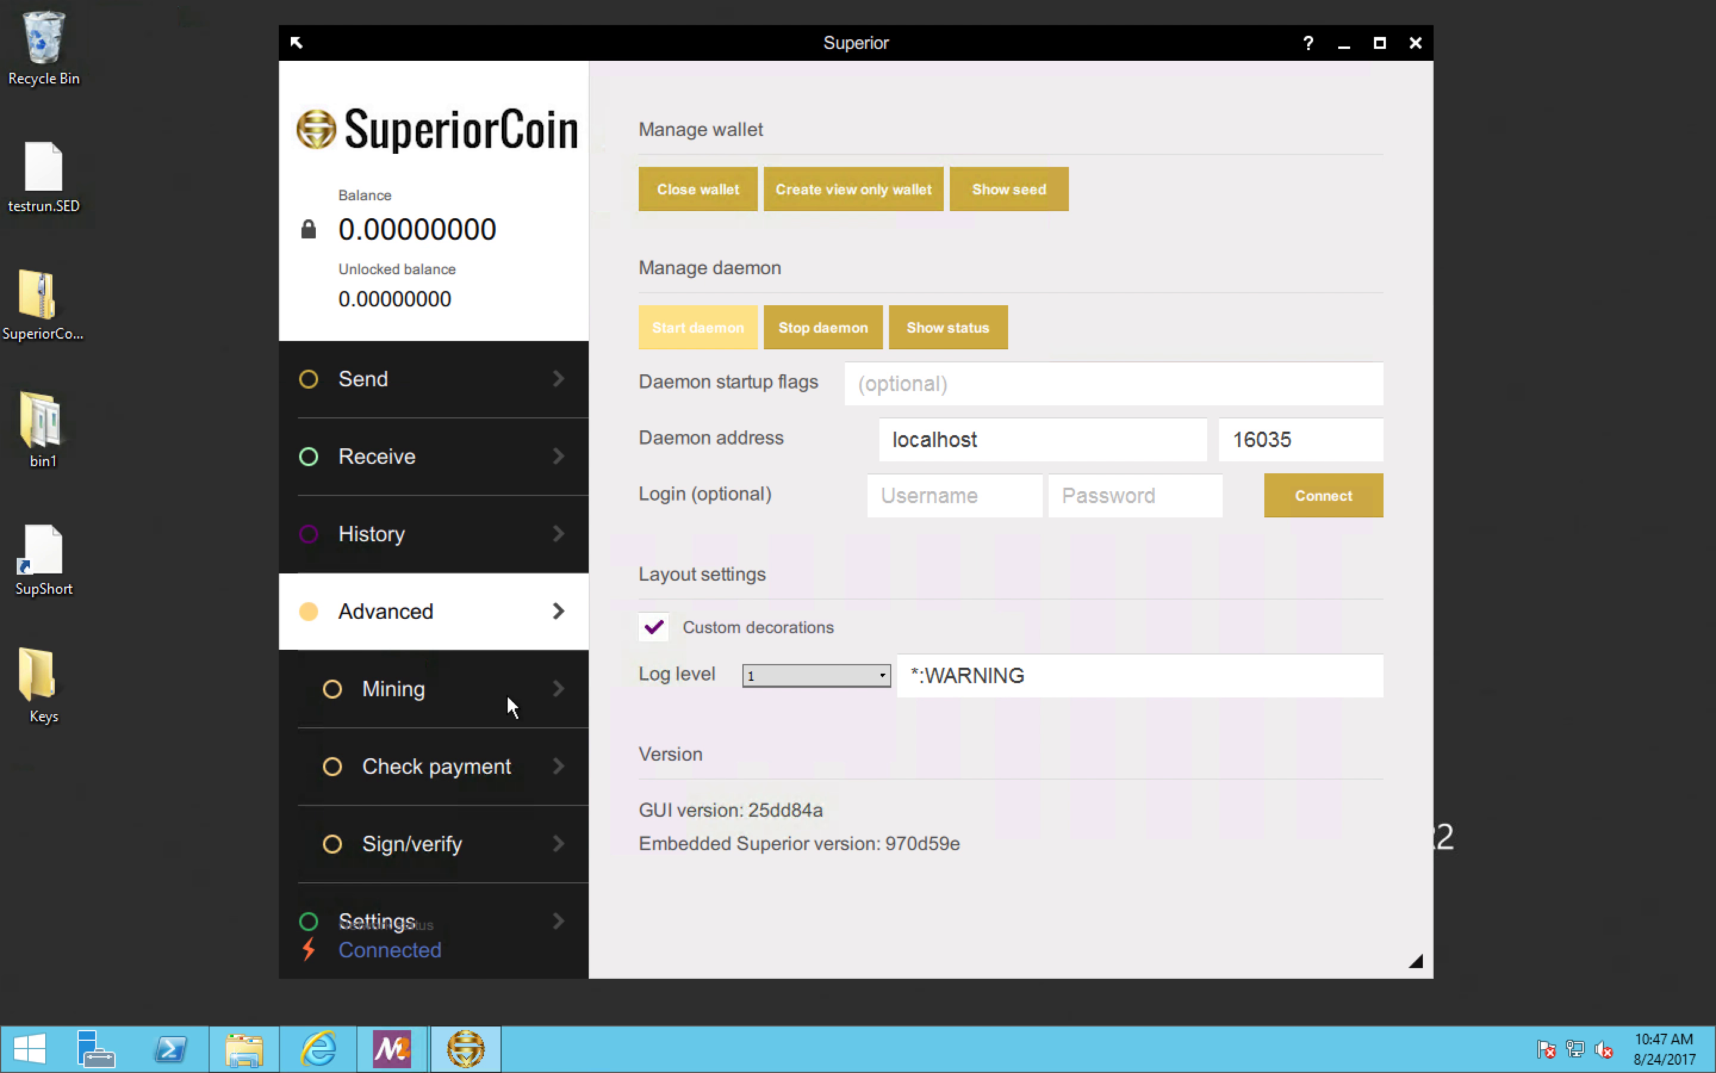
left_click(507, 765)
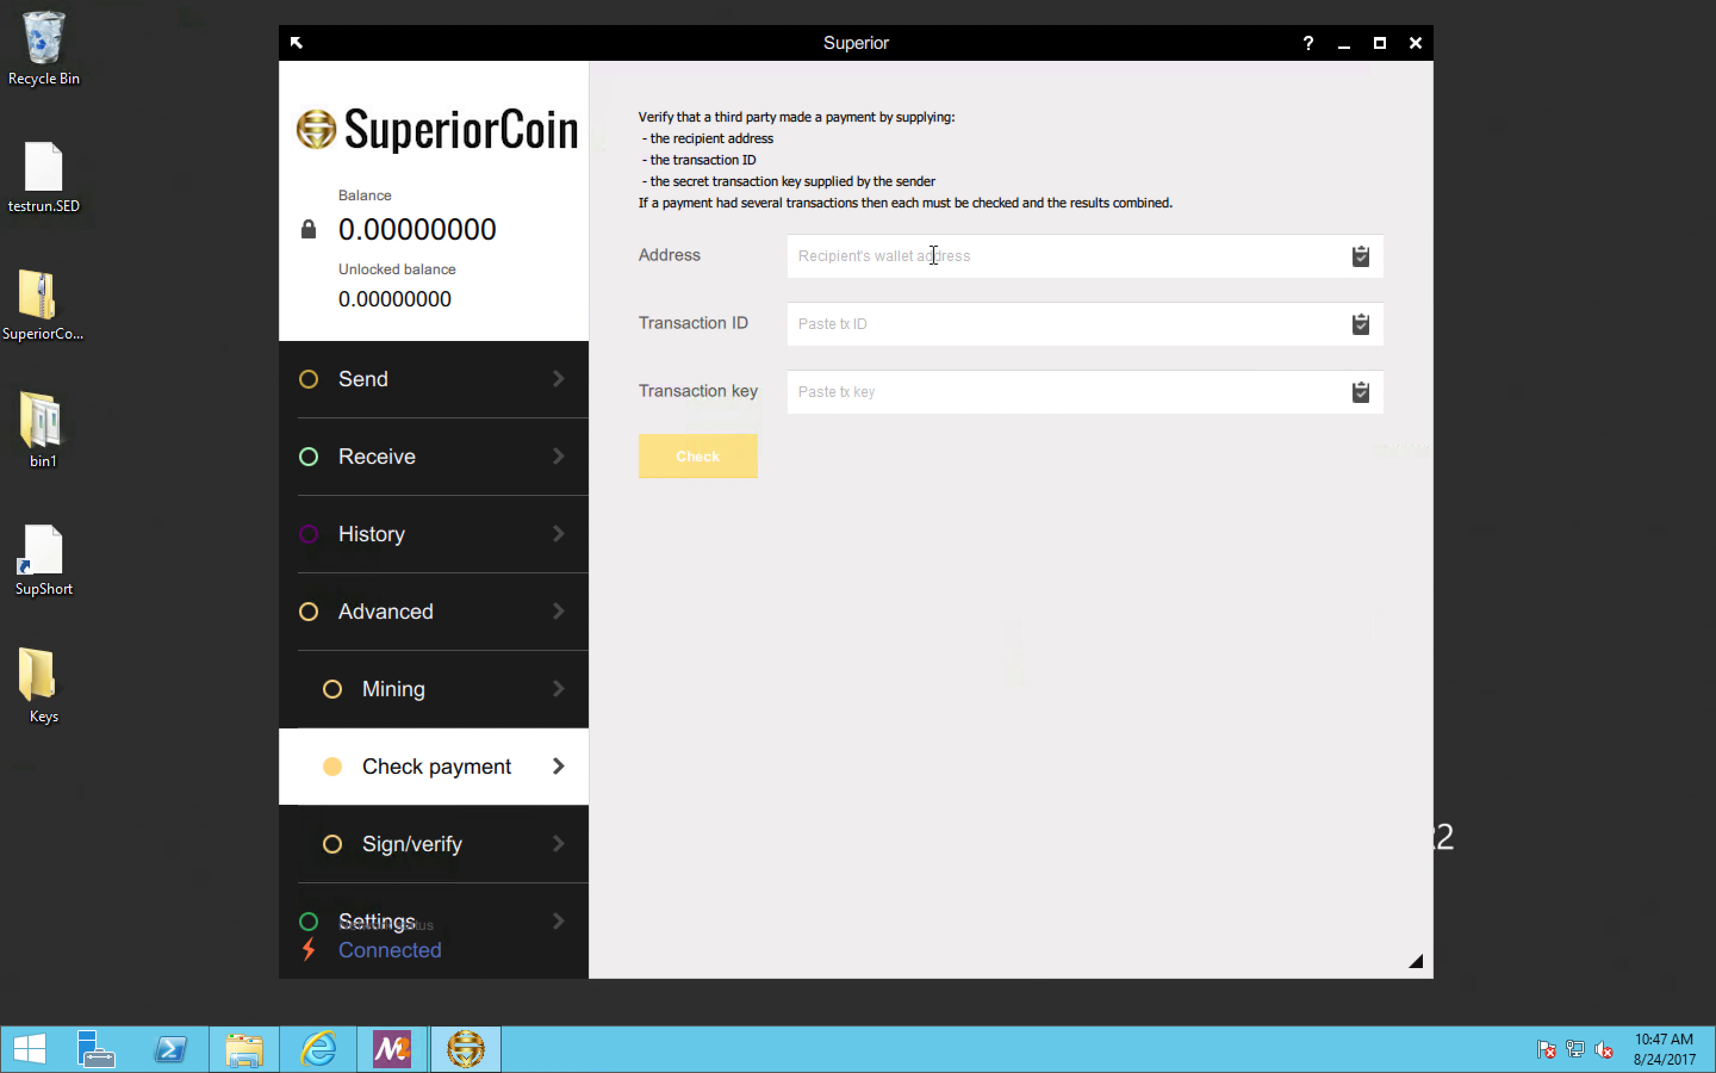
left_click(933, 255)
left_click(821, 338)
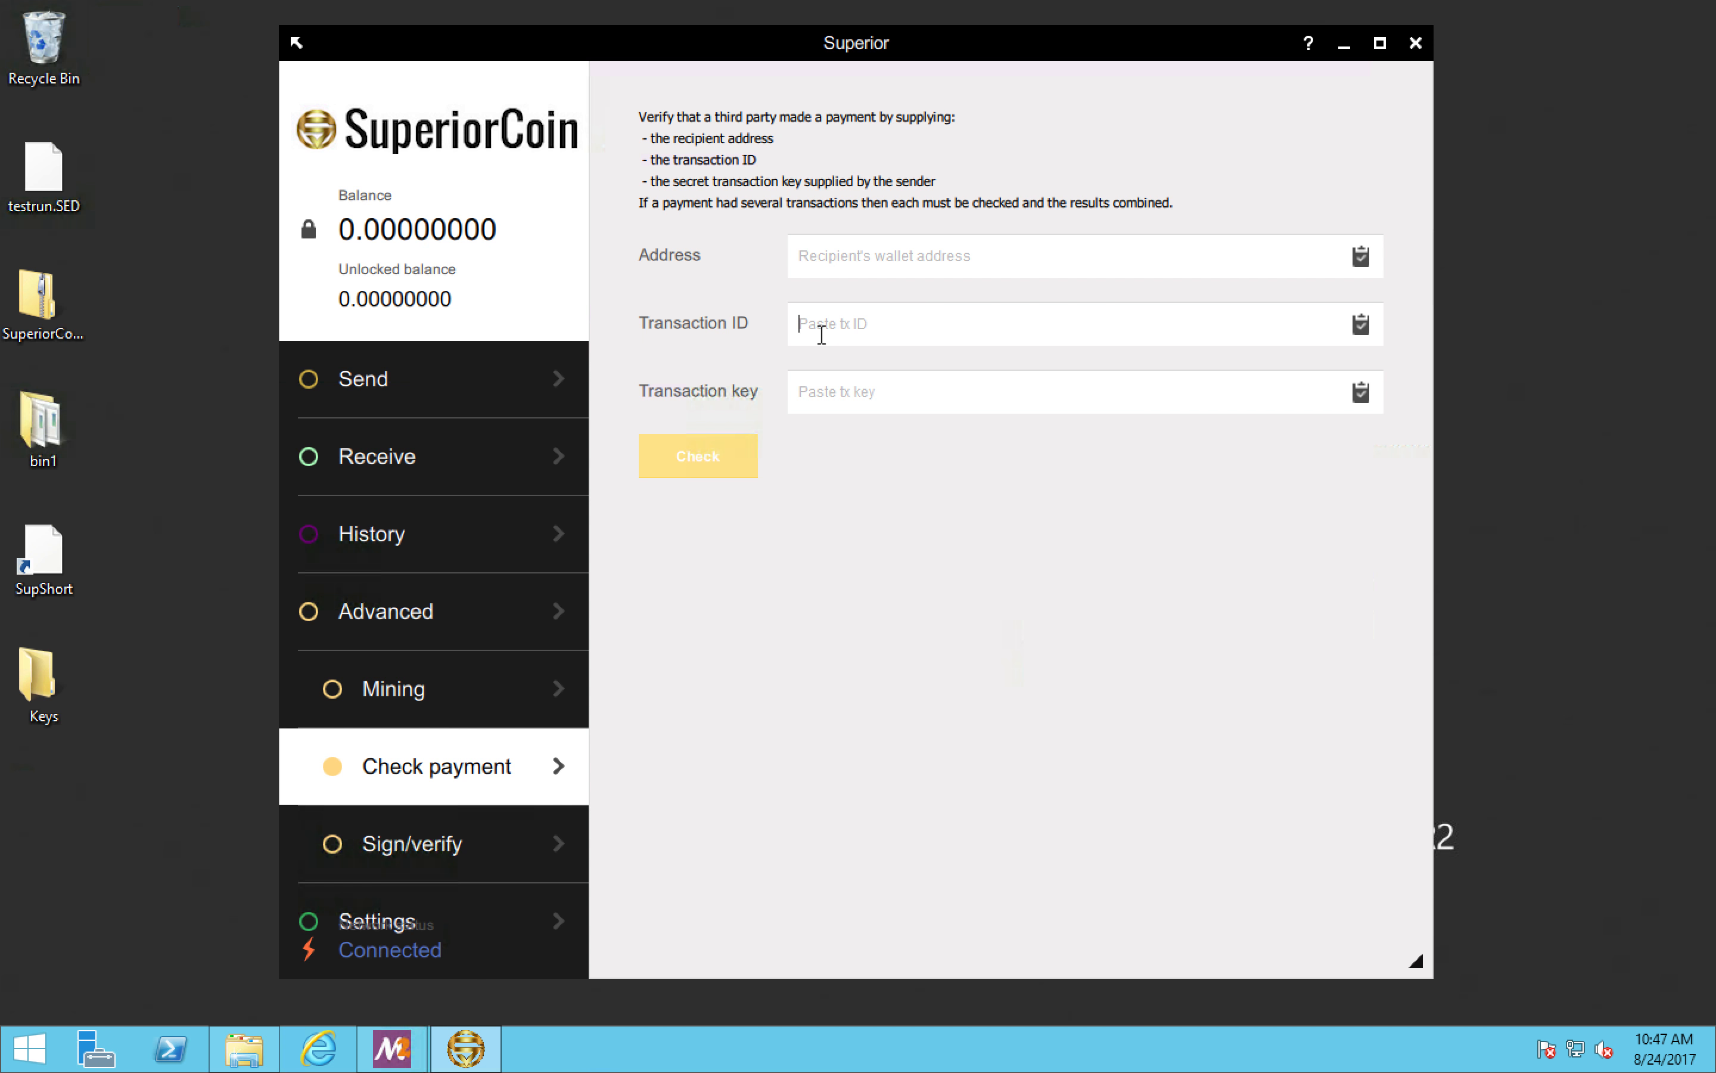
left_click(833, 395)
Step: Sign a short greeting message with the wallet's address to generate its signature
left_click(471, 841)
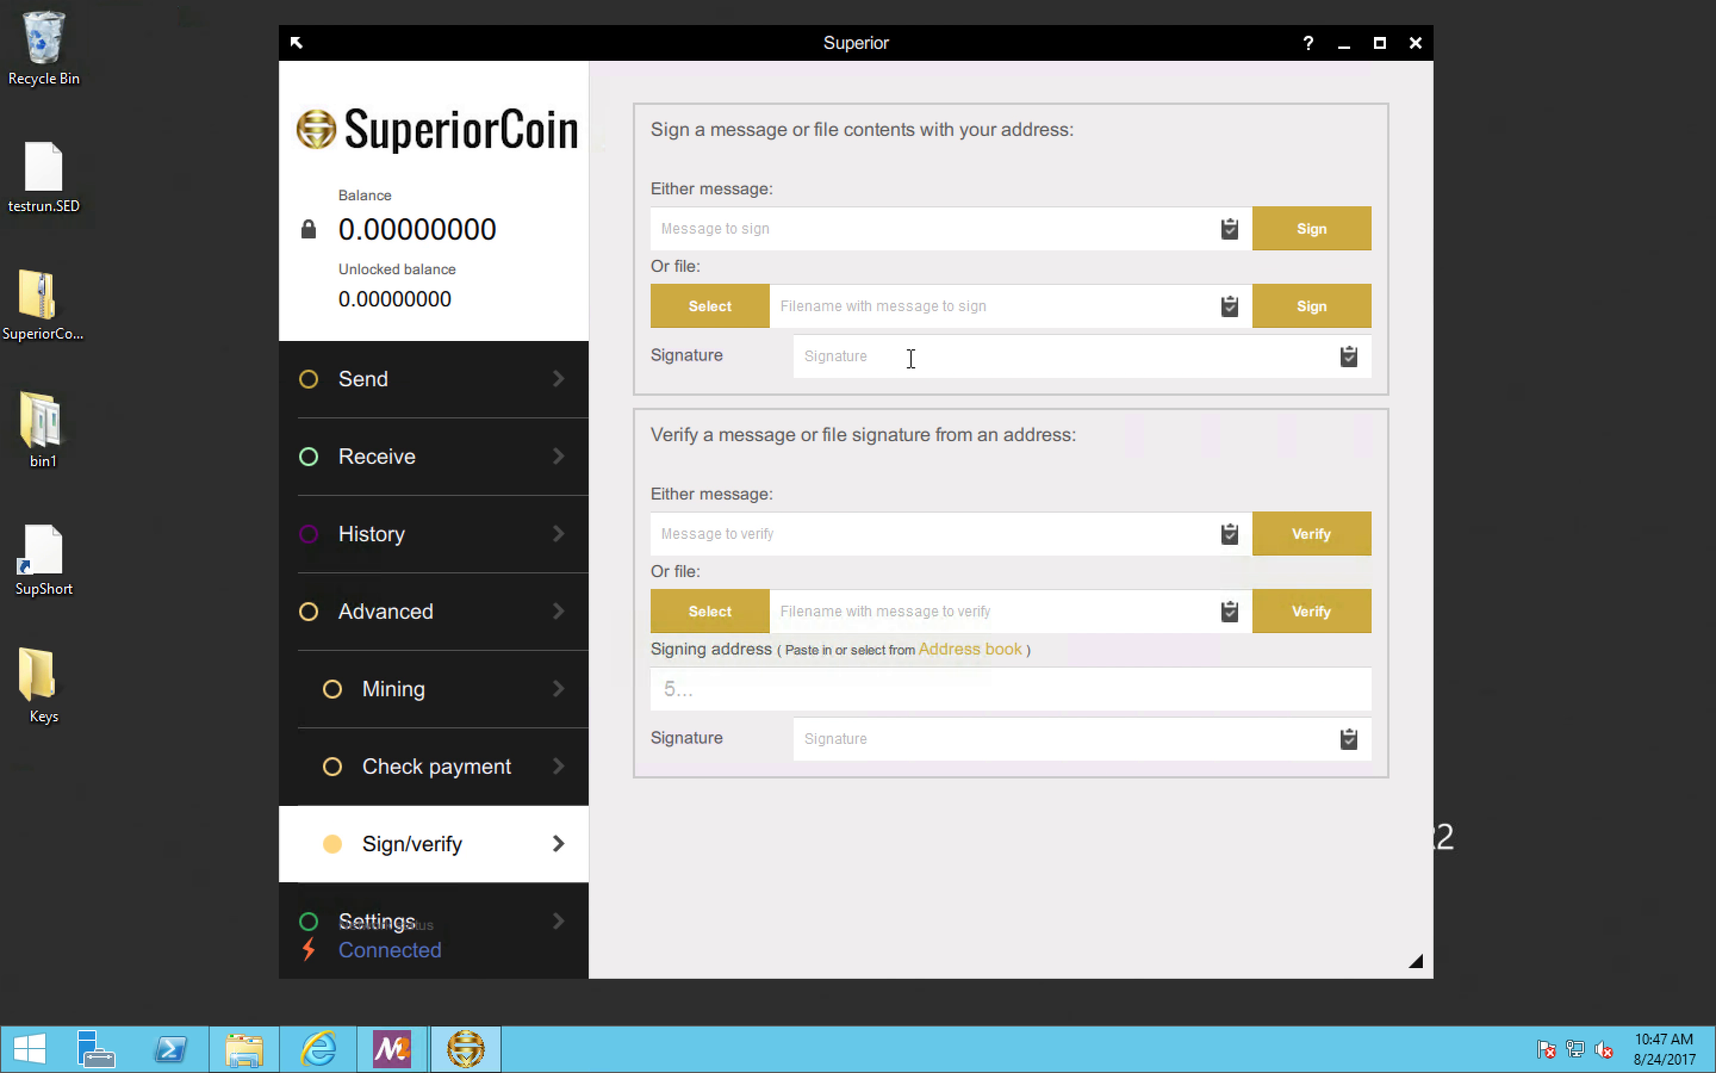
left_click(743, 228)
type("Hello Tom")
left_click(1319, 220)
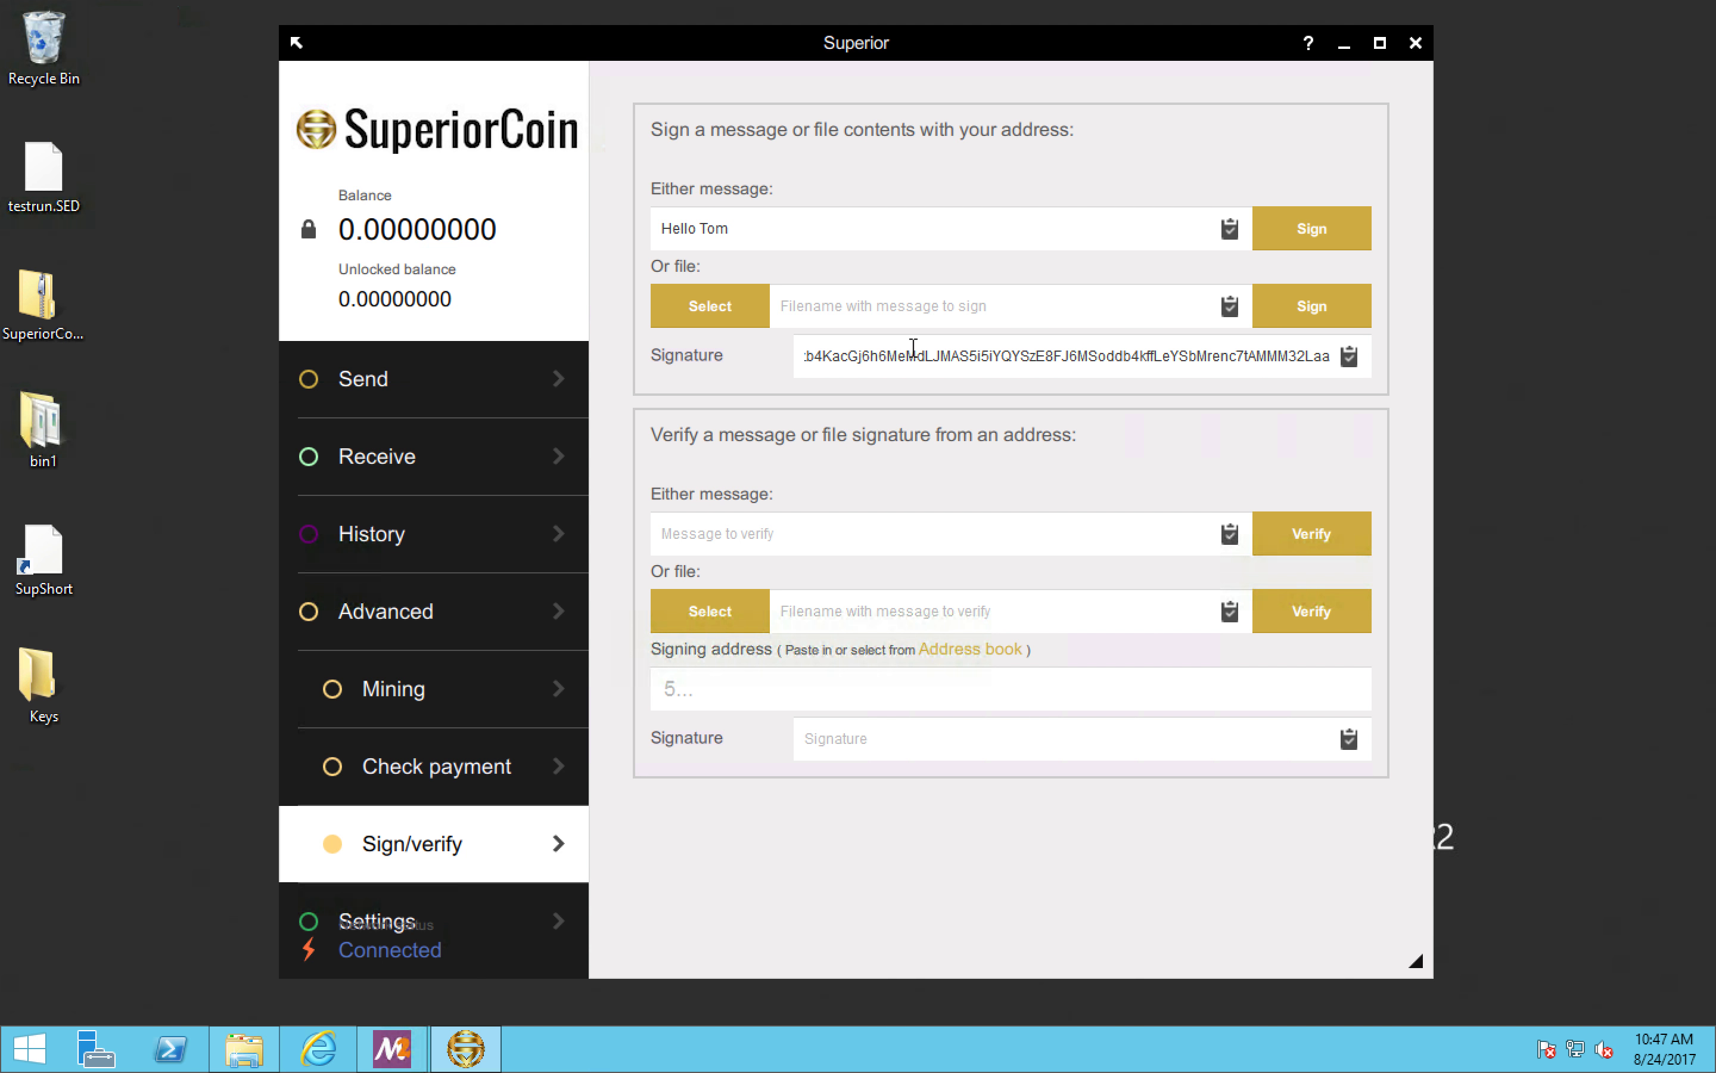
Step: Copy the signed message and its signature into the matching fields of the message verification form
triple_click(714, 237)
right_click(685, 227)
left_click(742, 335)
right_click(710, 532)
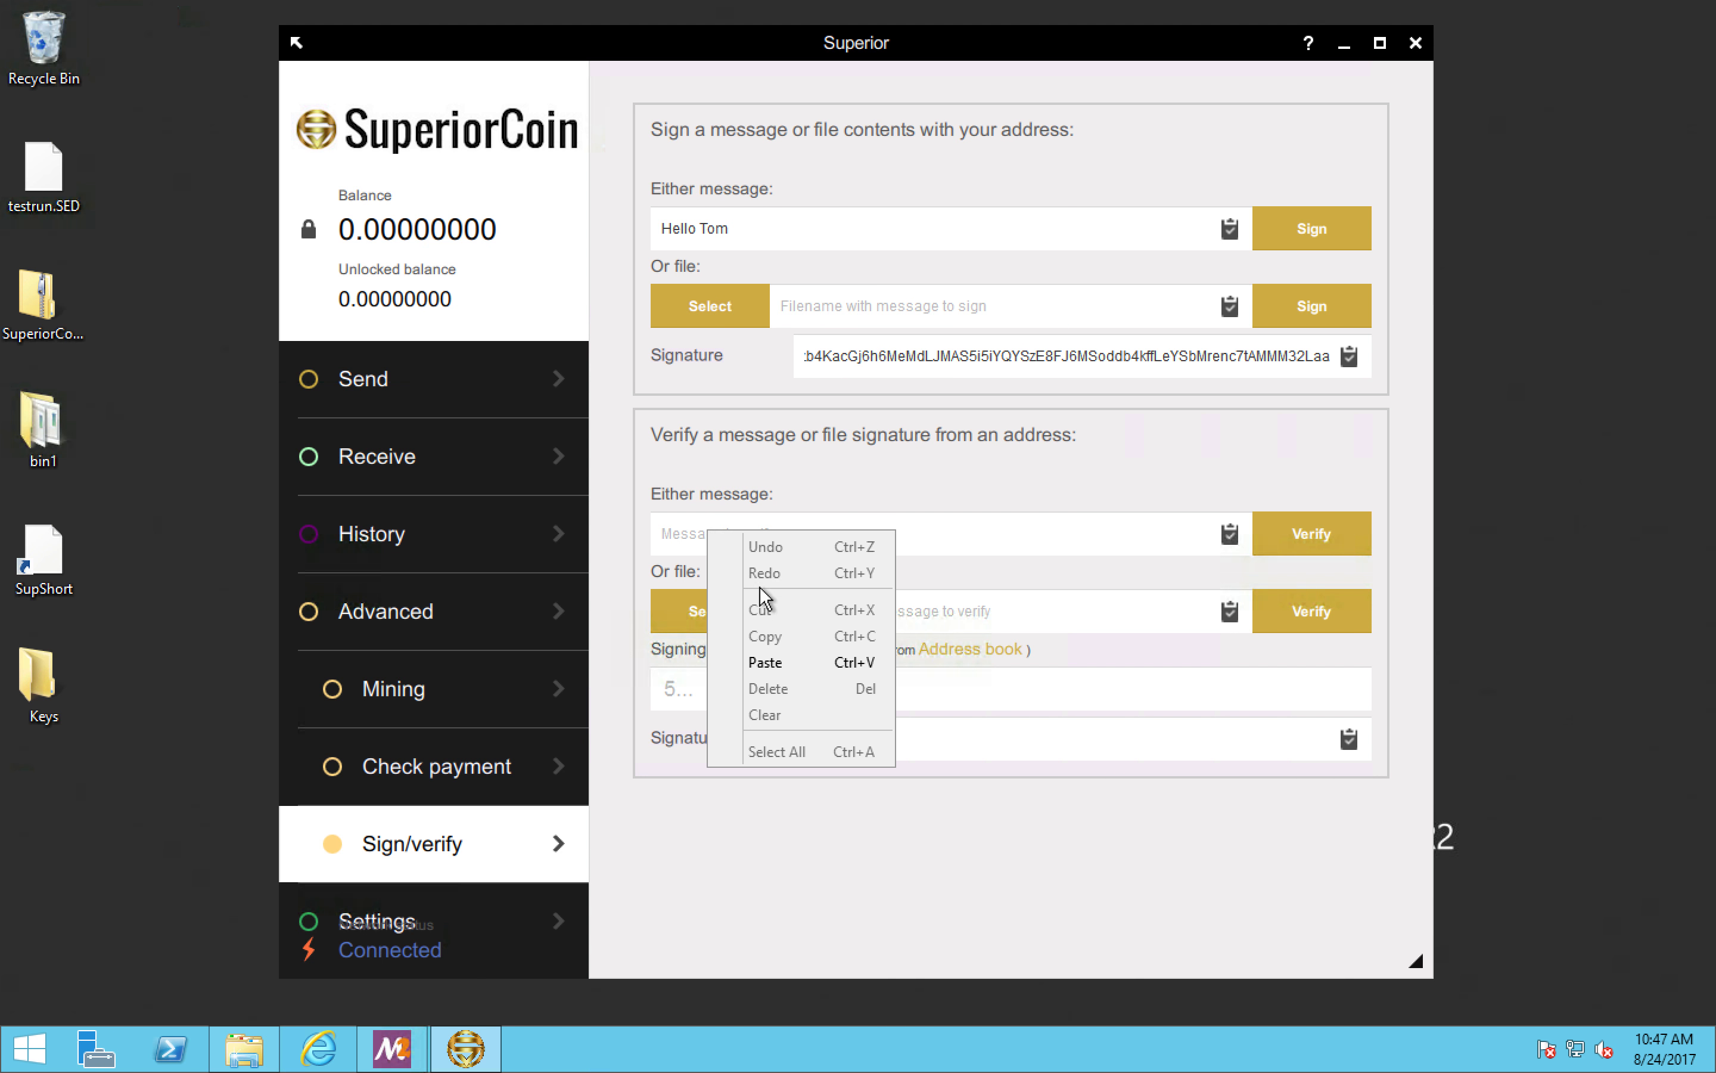
left_click(773, 660)
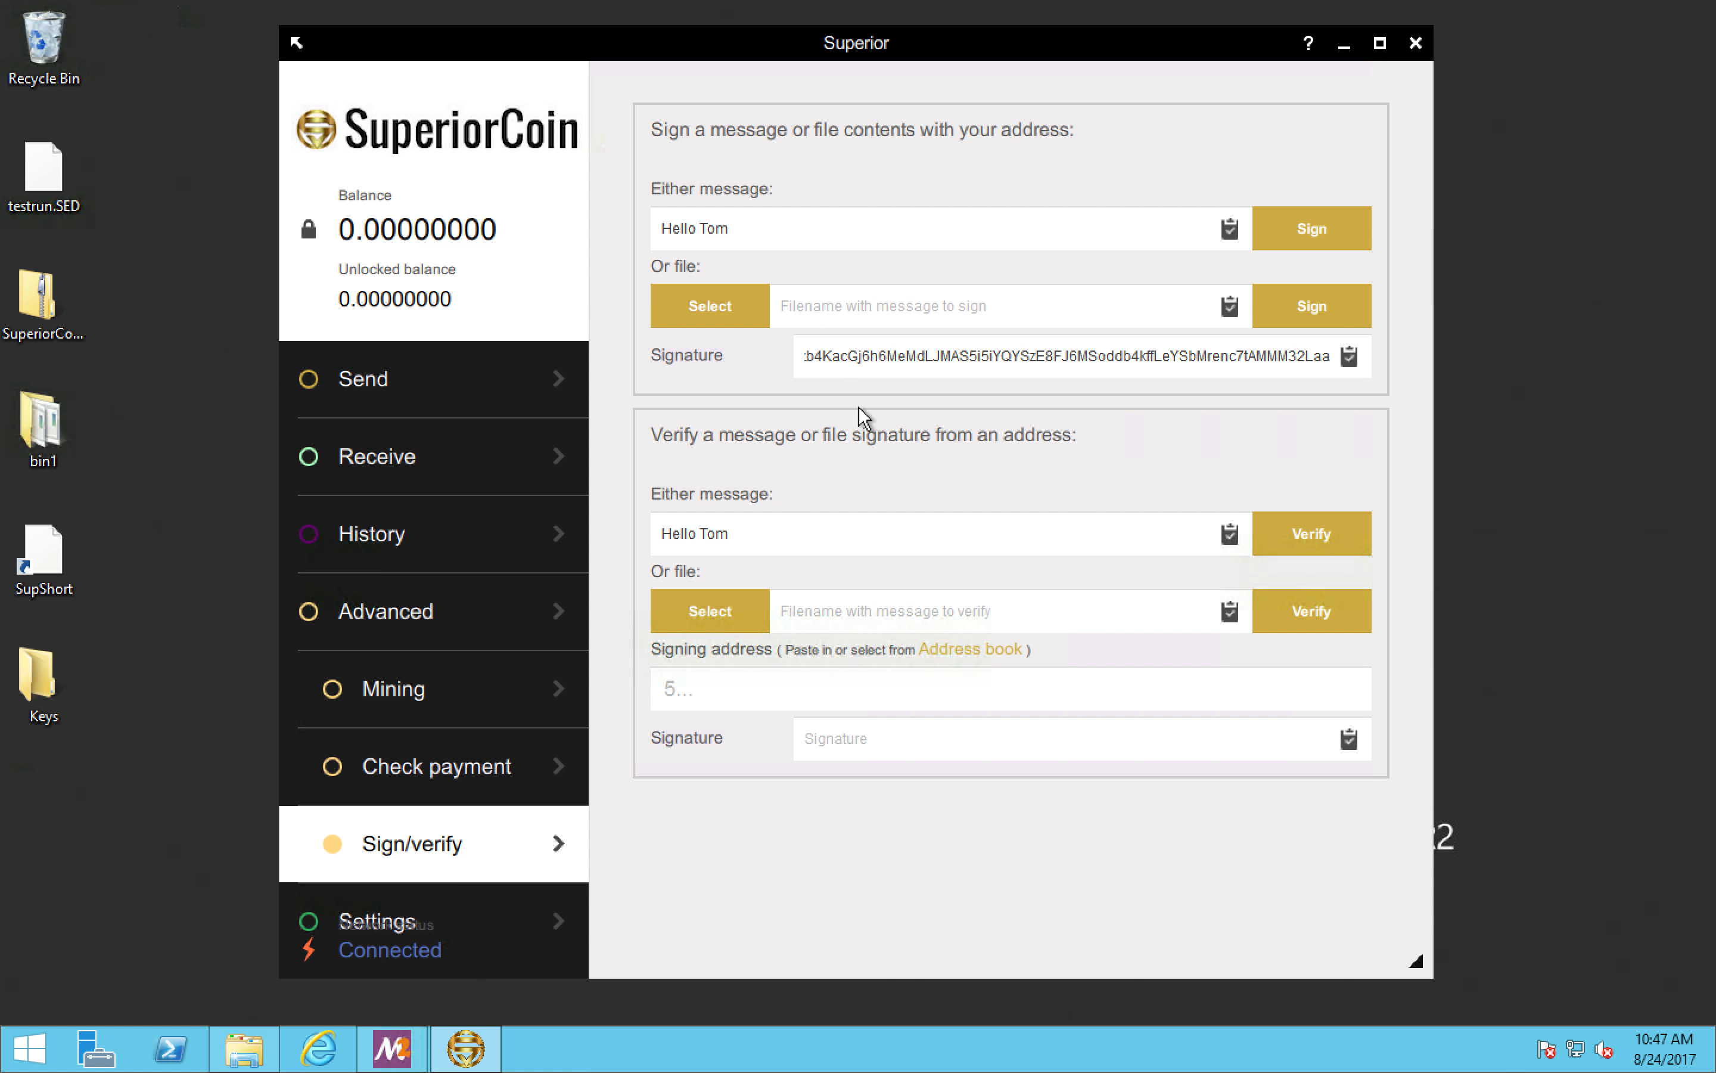
left_click(1348, 357)
right_click(841, 745)
left_click(898, 876)
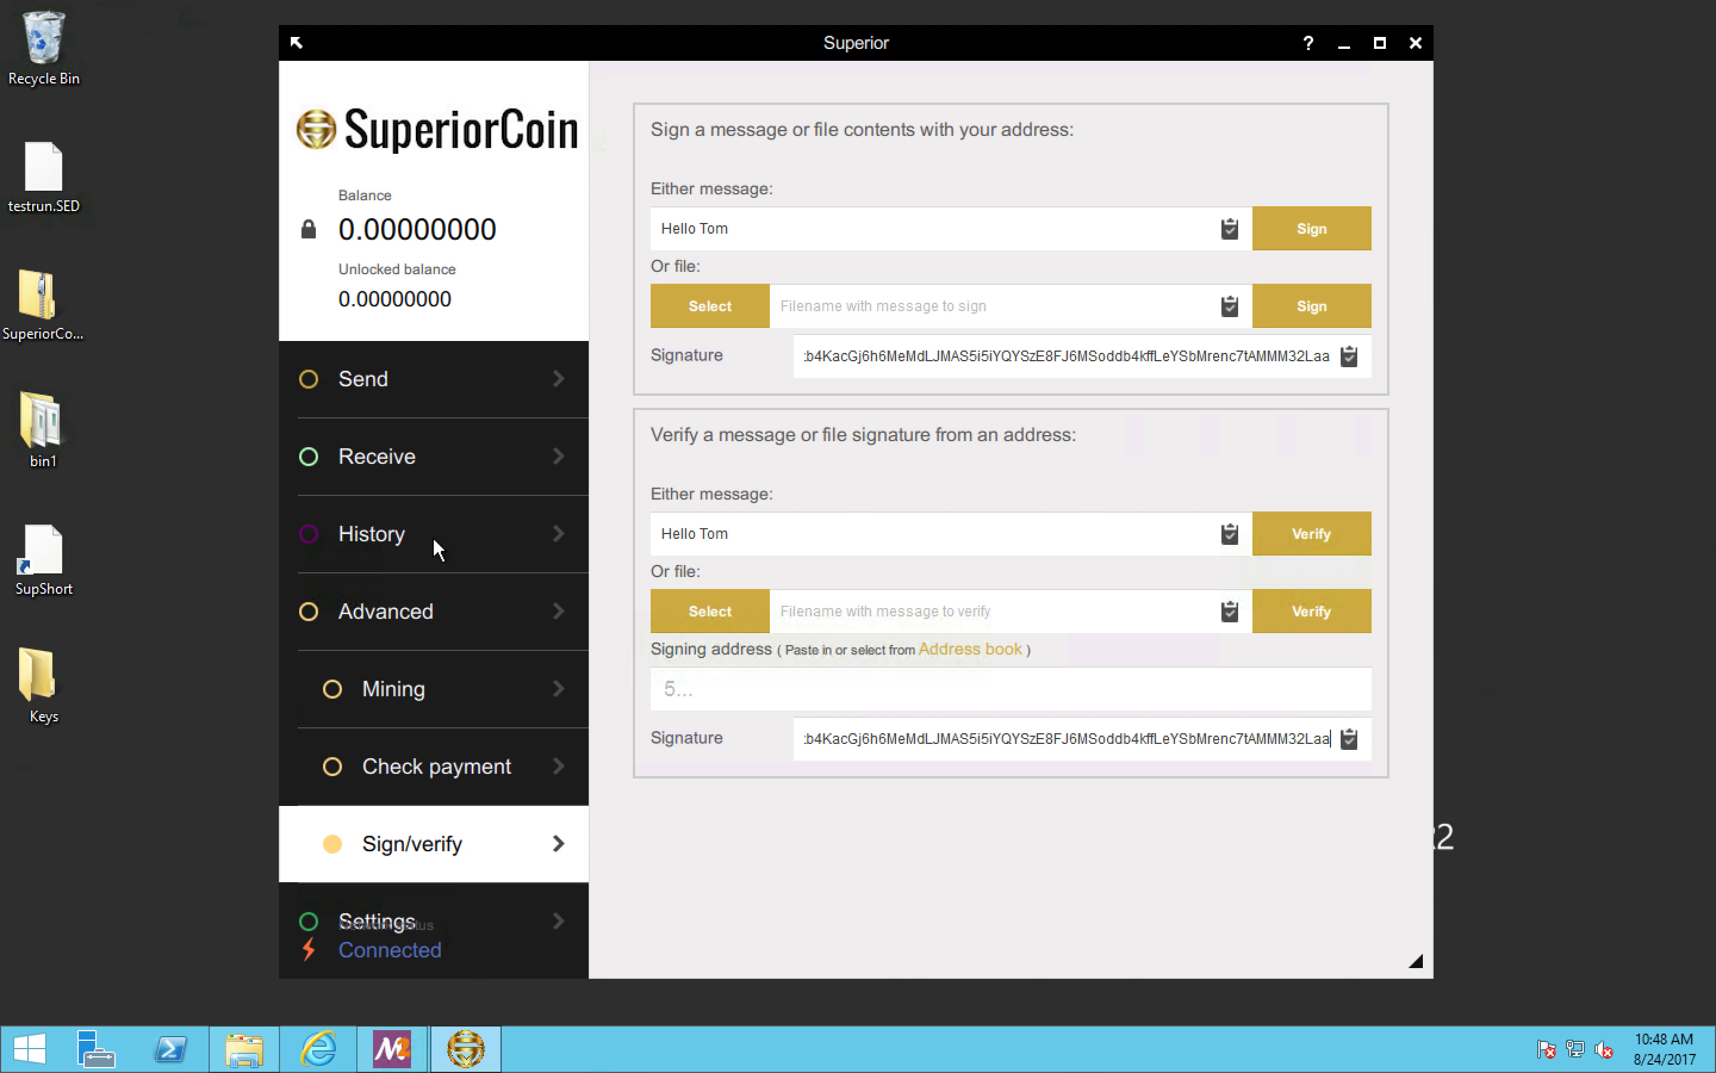
Step: Copy the wallet's own receiving address into the signing address field, and verify the message signature
left_click(440, 449)
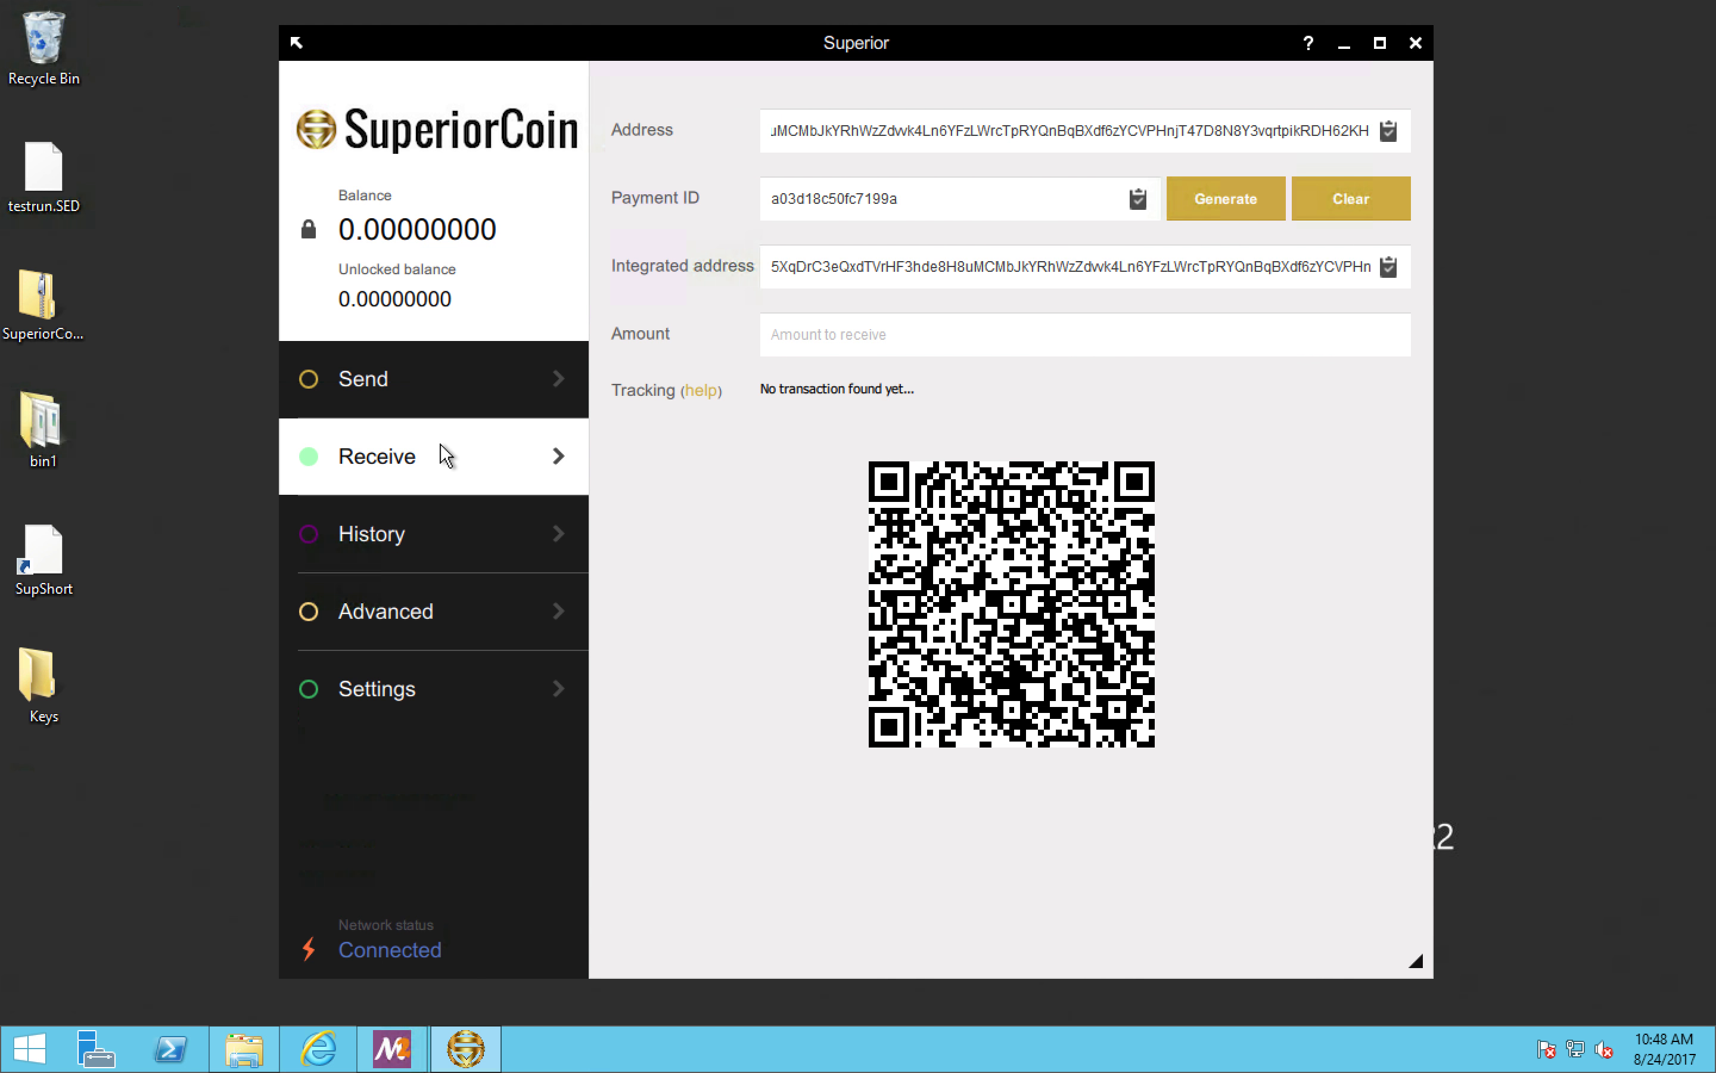
left_click(1388, 131)
left_click(467, 622)
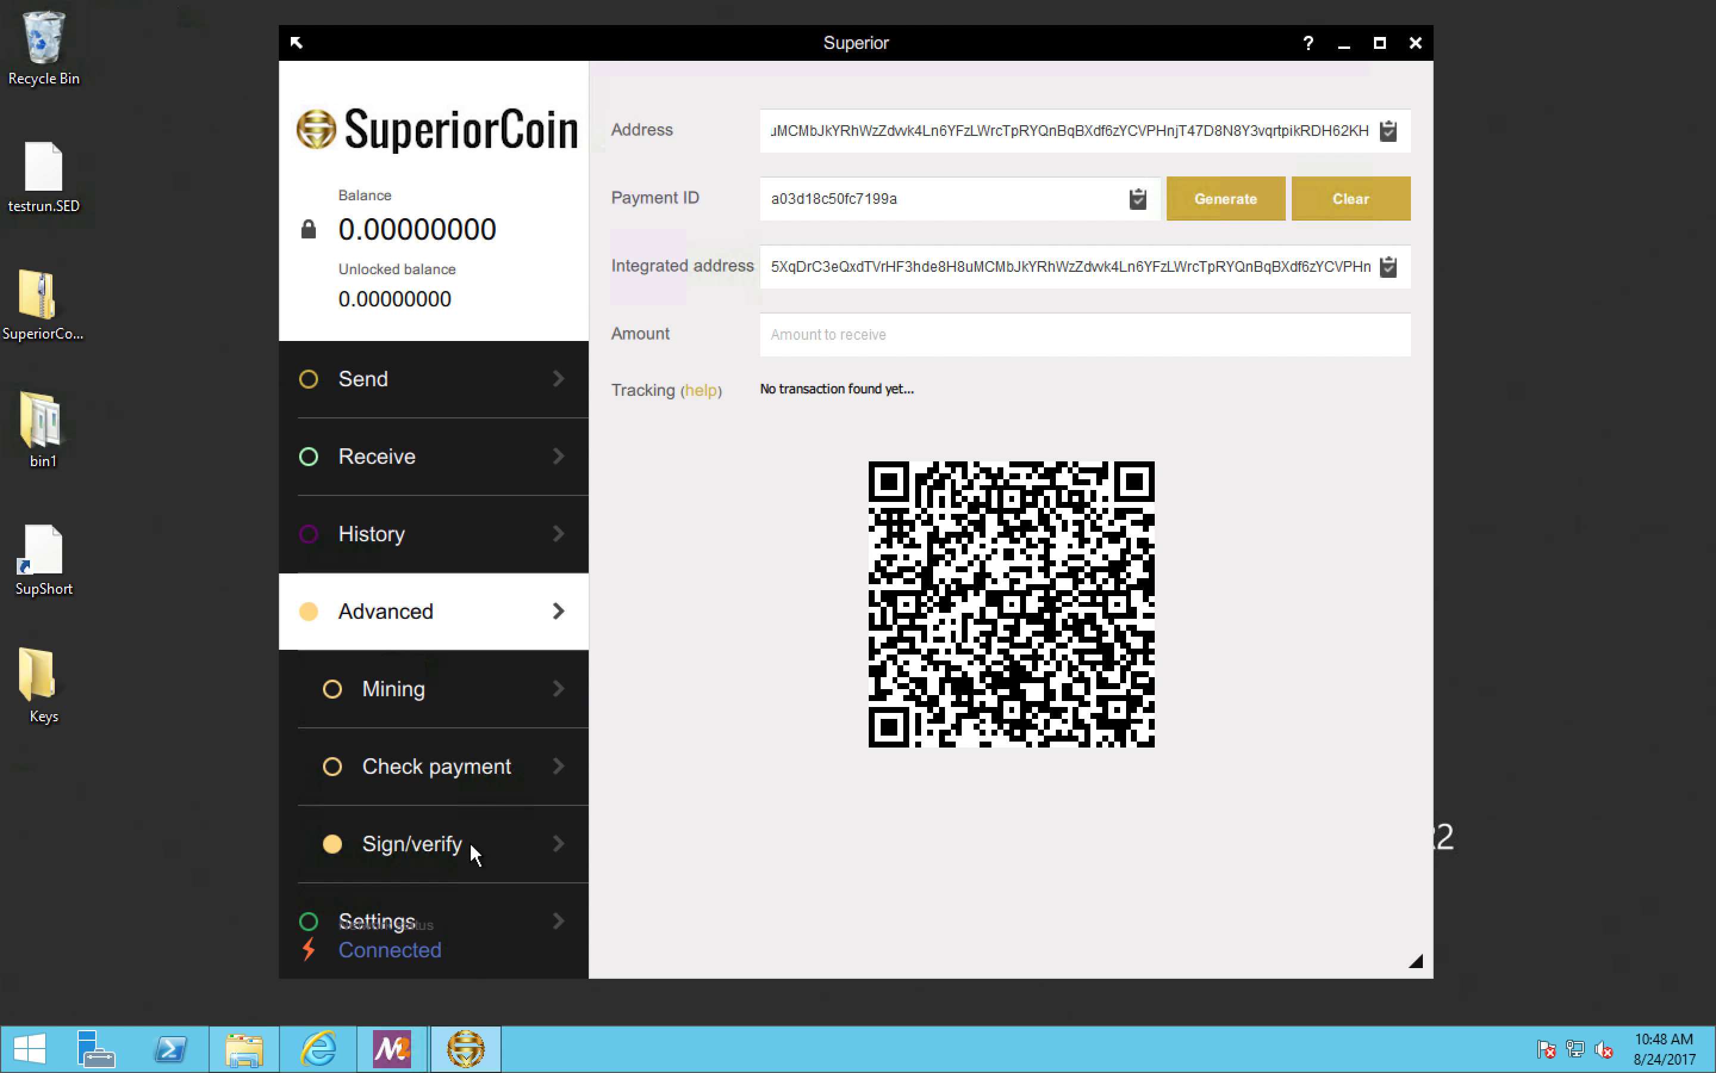
left_click(470, 842)
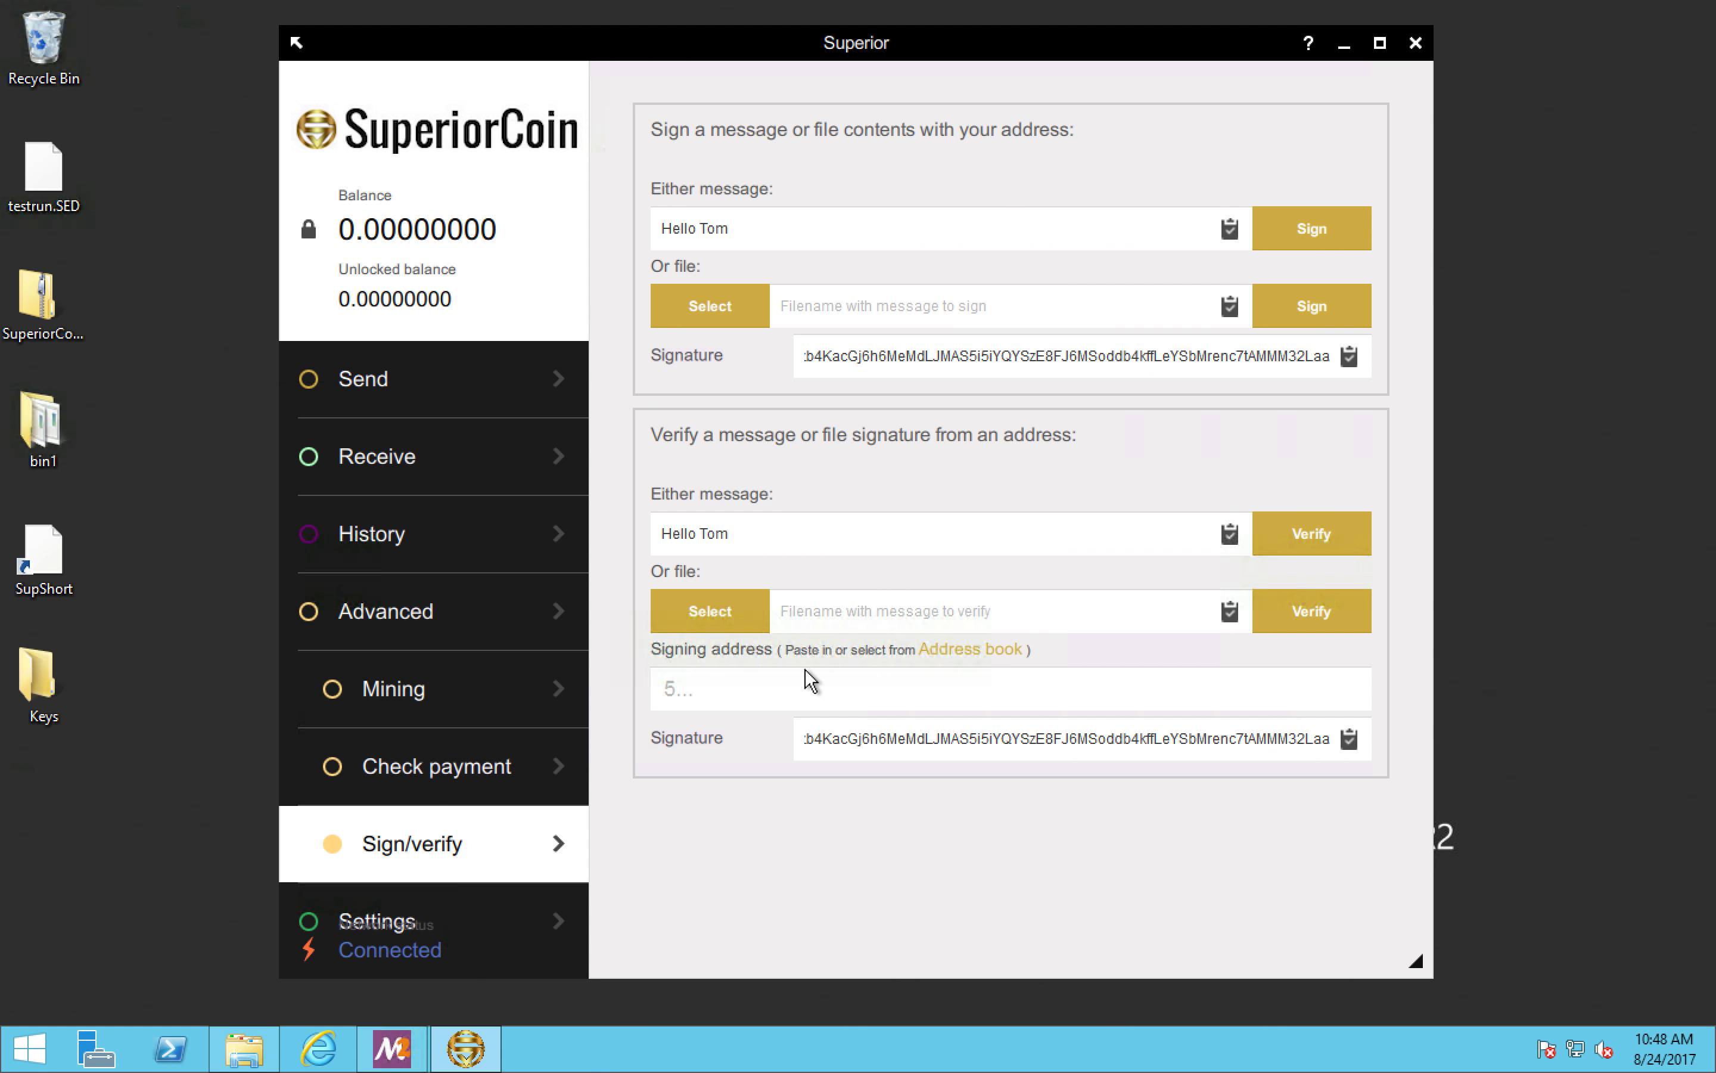
left_click(790, 692)
key("ctrl+v")
left_click(1311, 533)
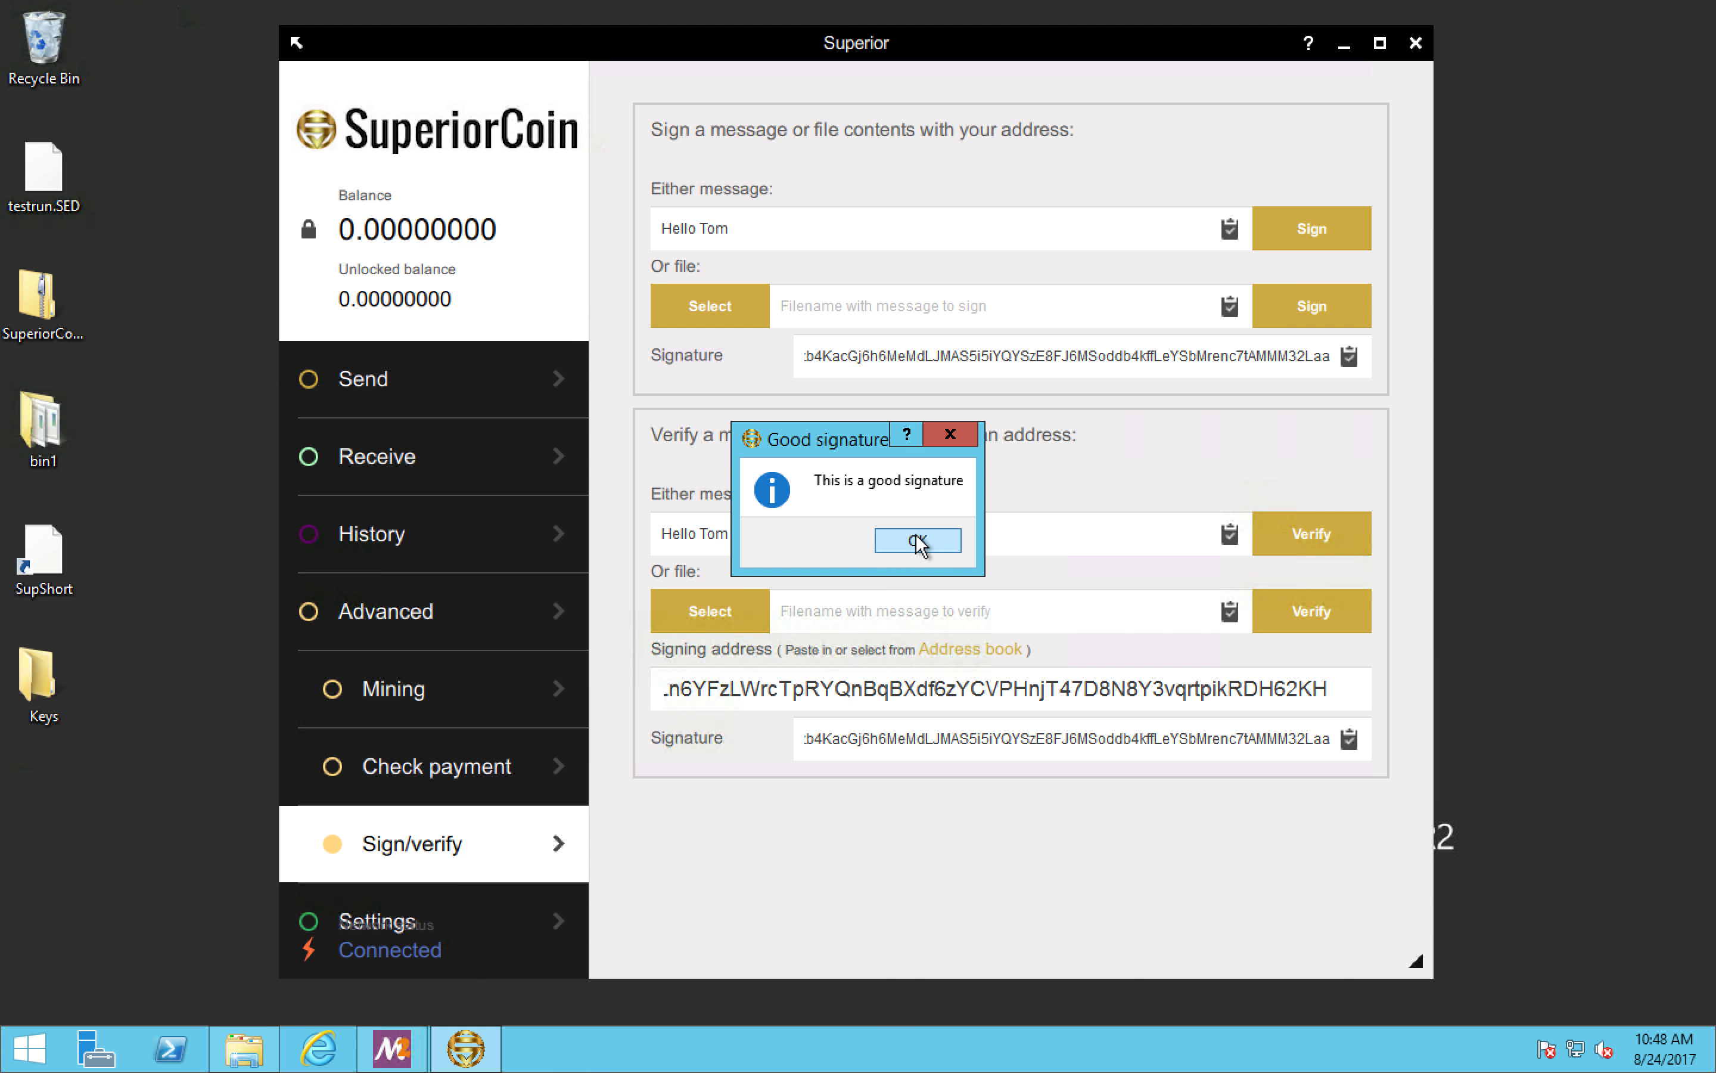
left_click(917, 540)
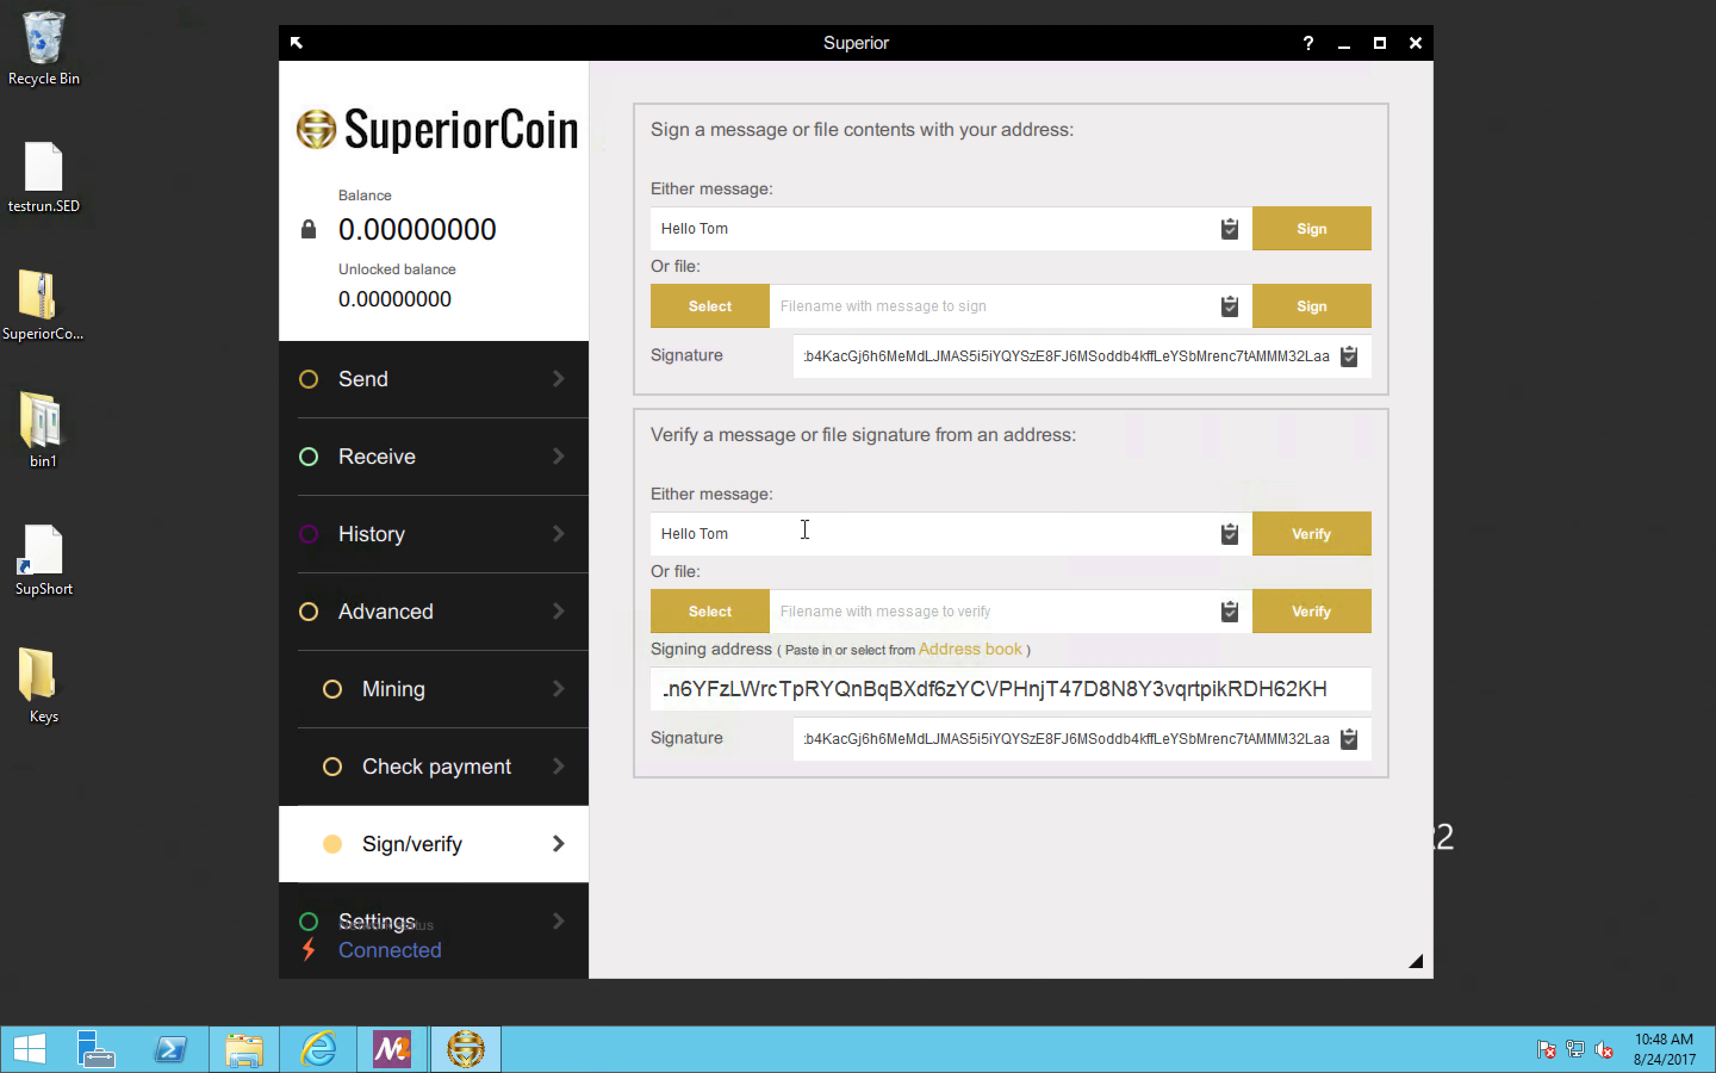
Step: Verify the signature against an altered message with extra characters added, and restore the original message text
type("8888")
left_click(1287, 520)
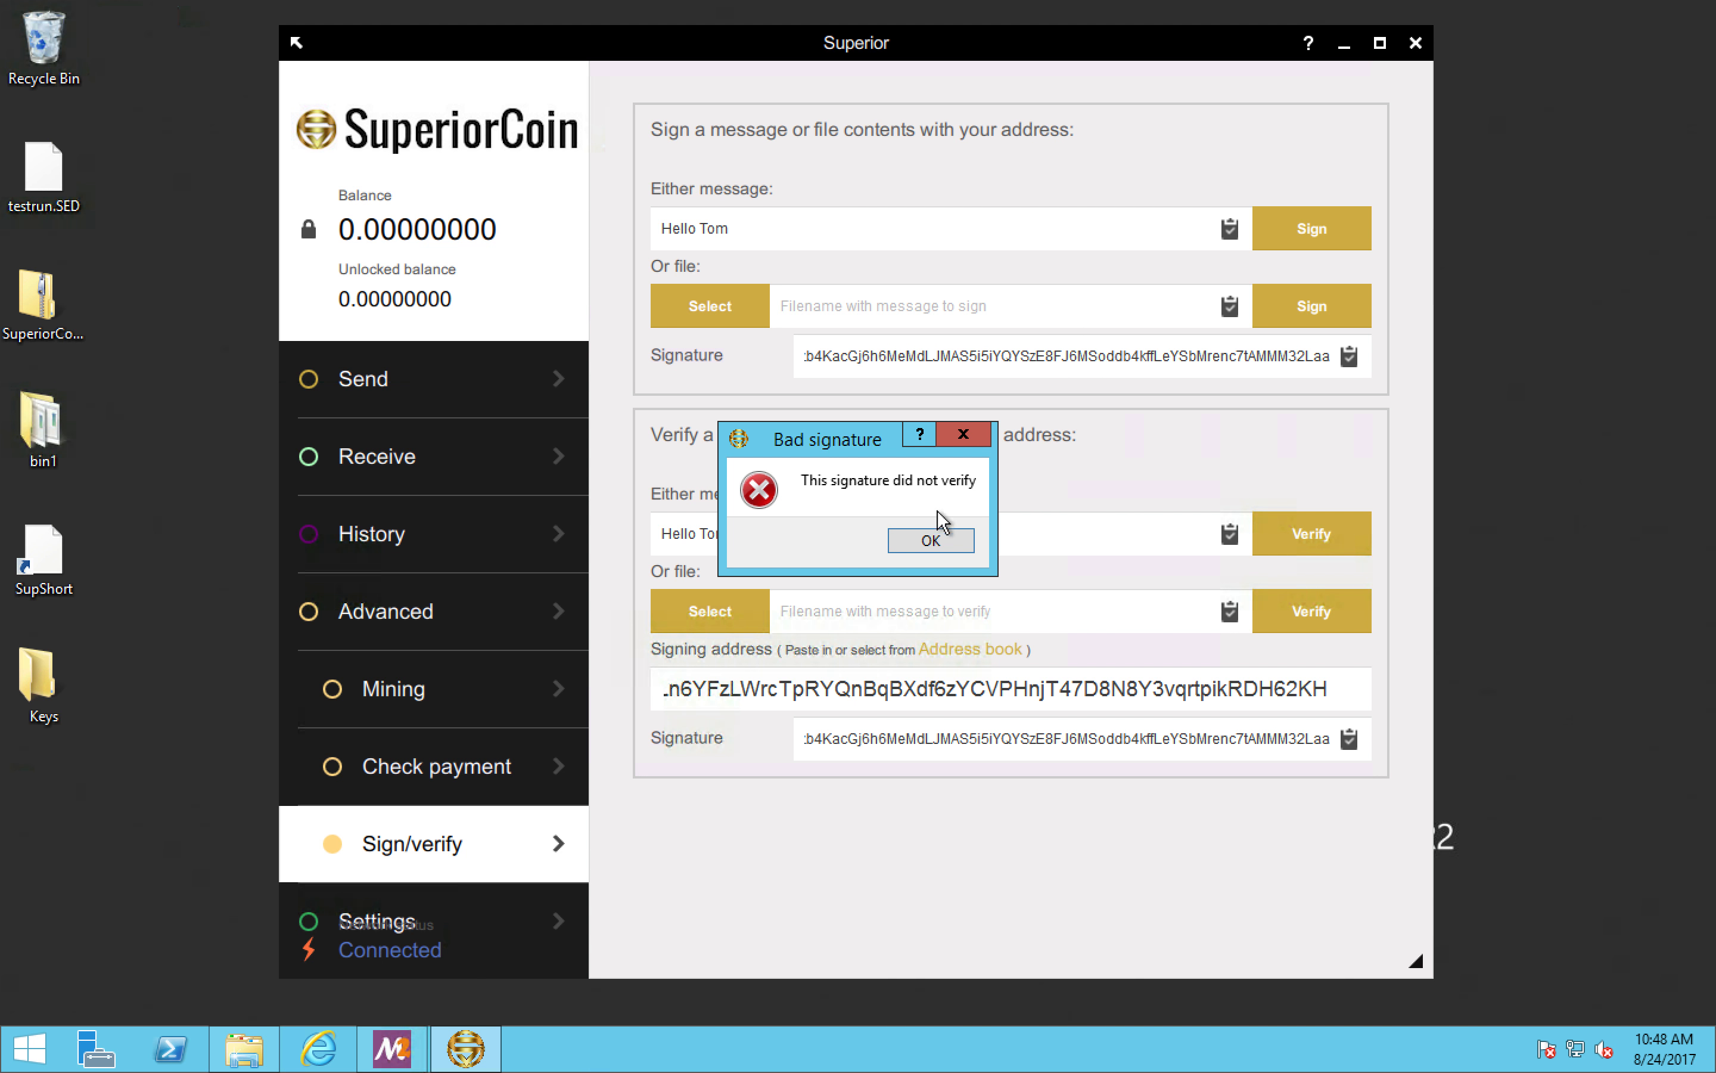
left_click(932, 543)
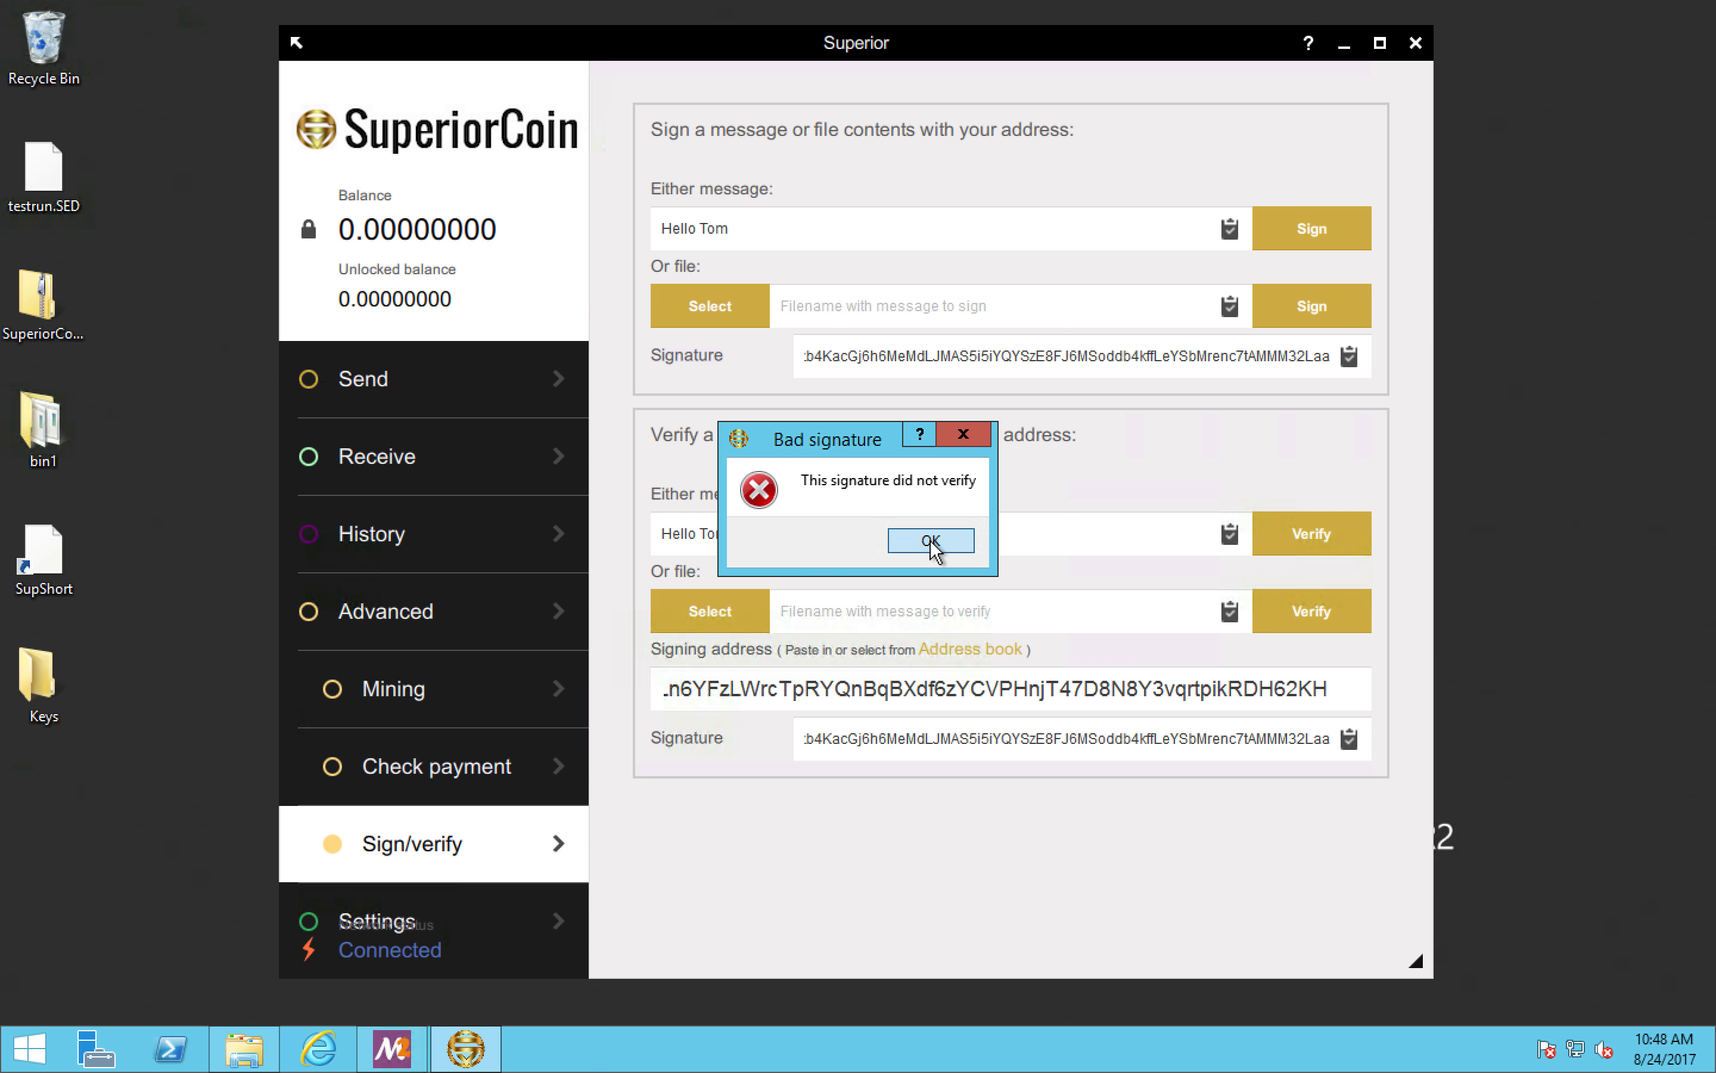
key("BackSpace")
key("BackSpace")
key("BackSpace")
key("BackSpace")
key("BackSpace")
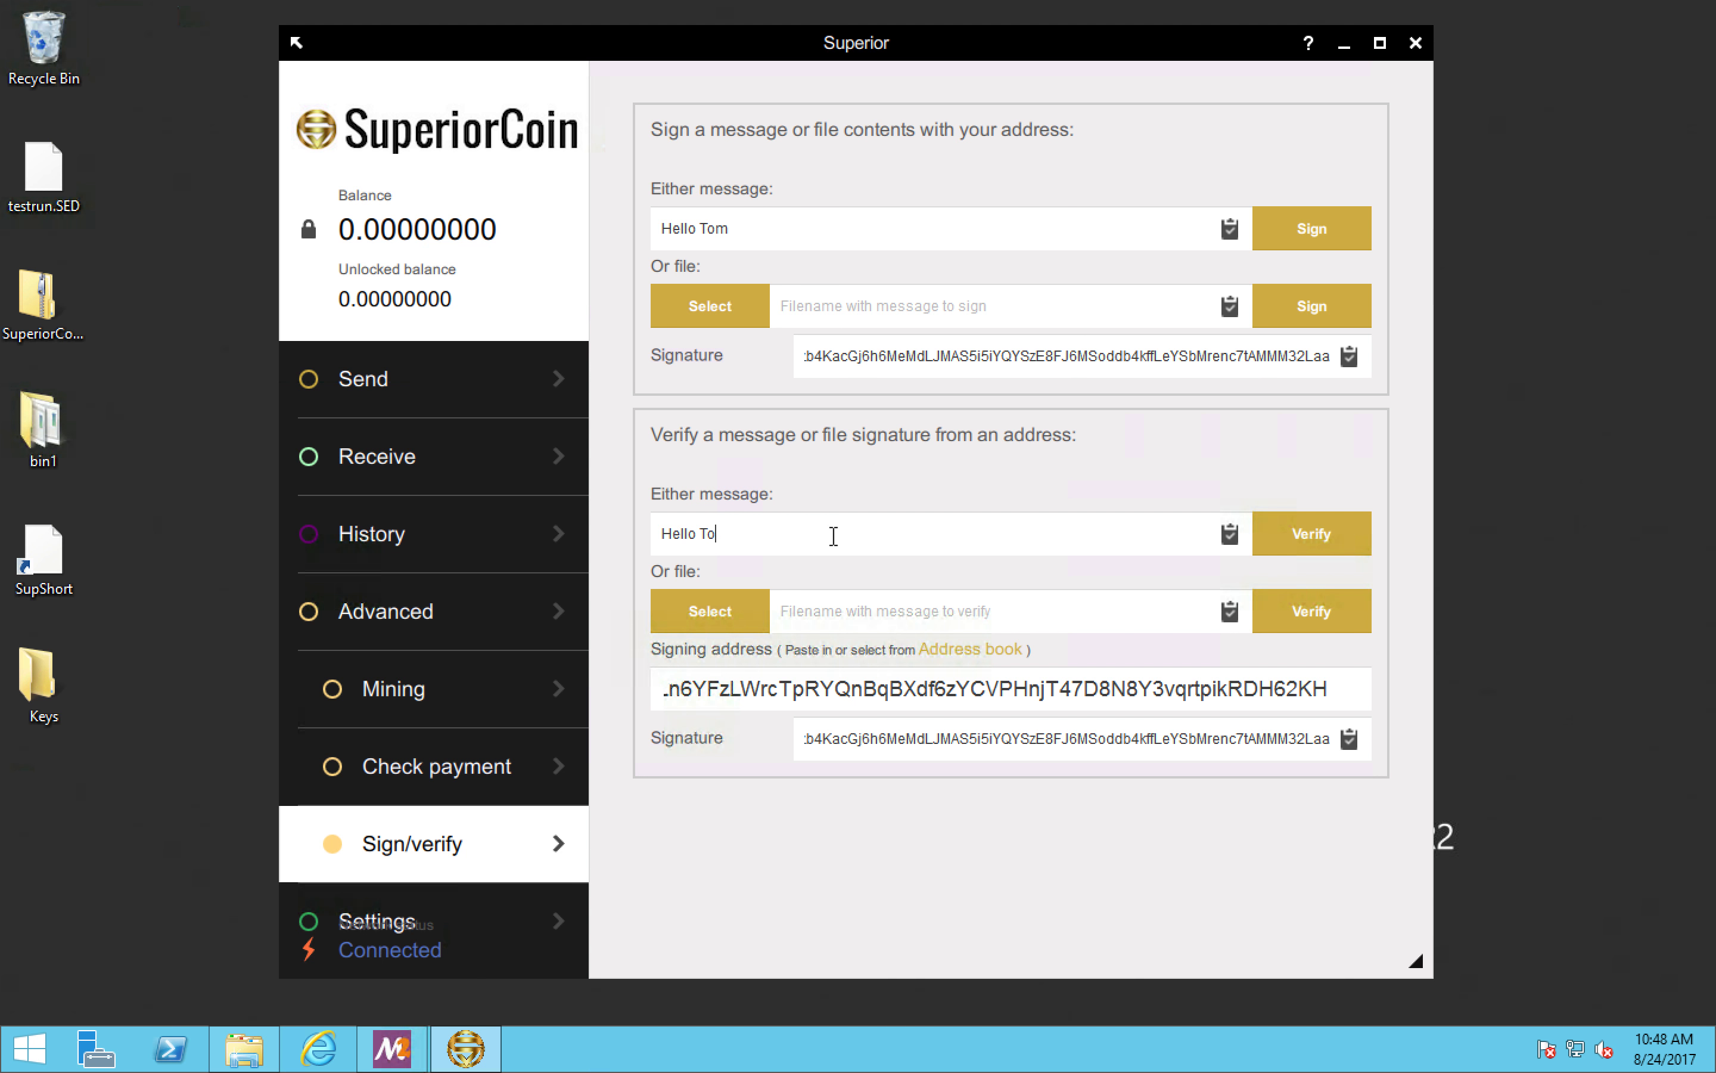
type("m")
Step: Show the wallet's mnemonic seed by entering the wallet password, highlight the whole seed, and close it
left_click(483, 904)
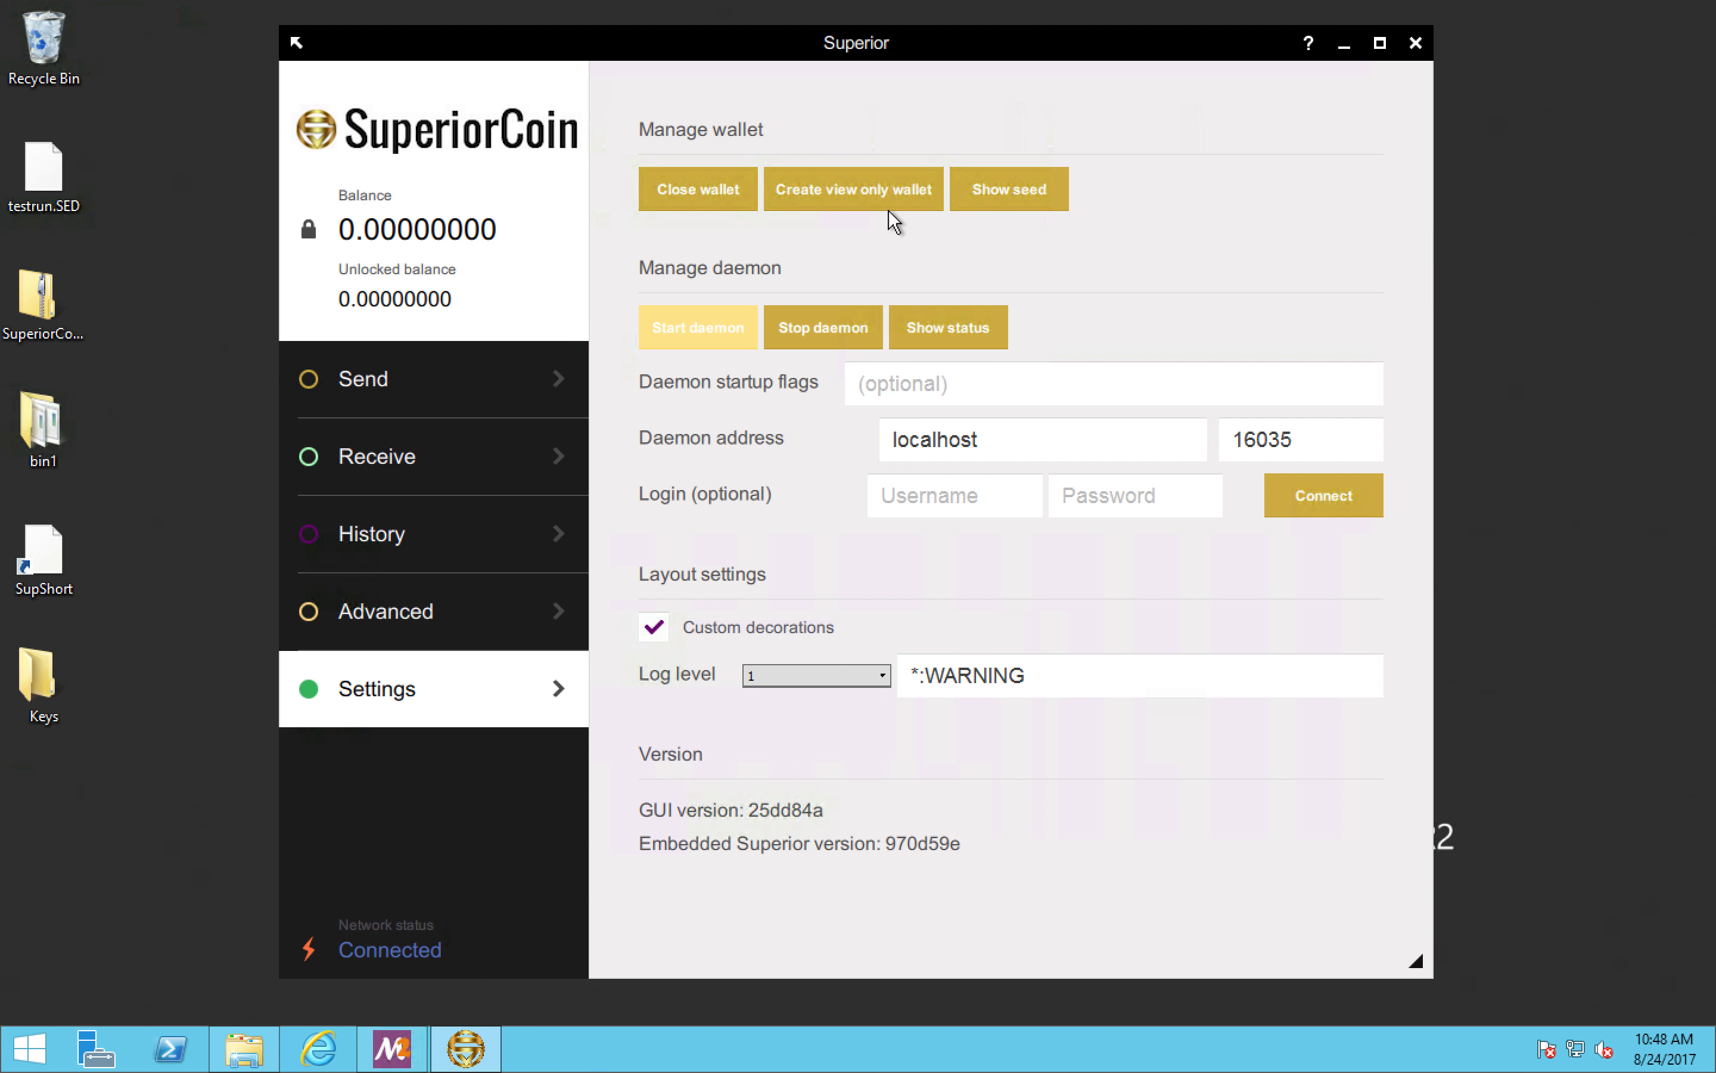
left_click(1010, 189)
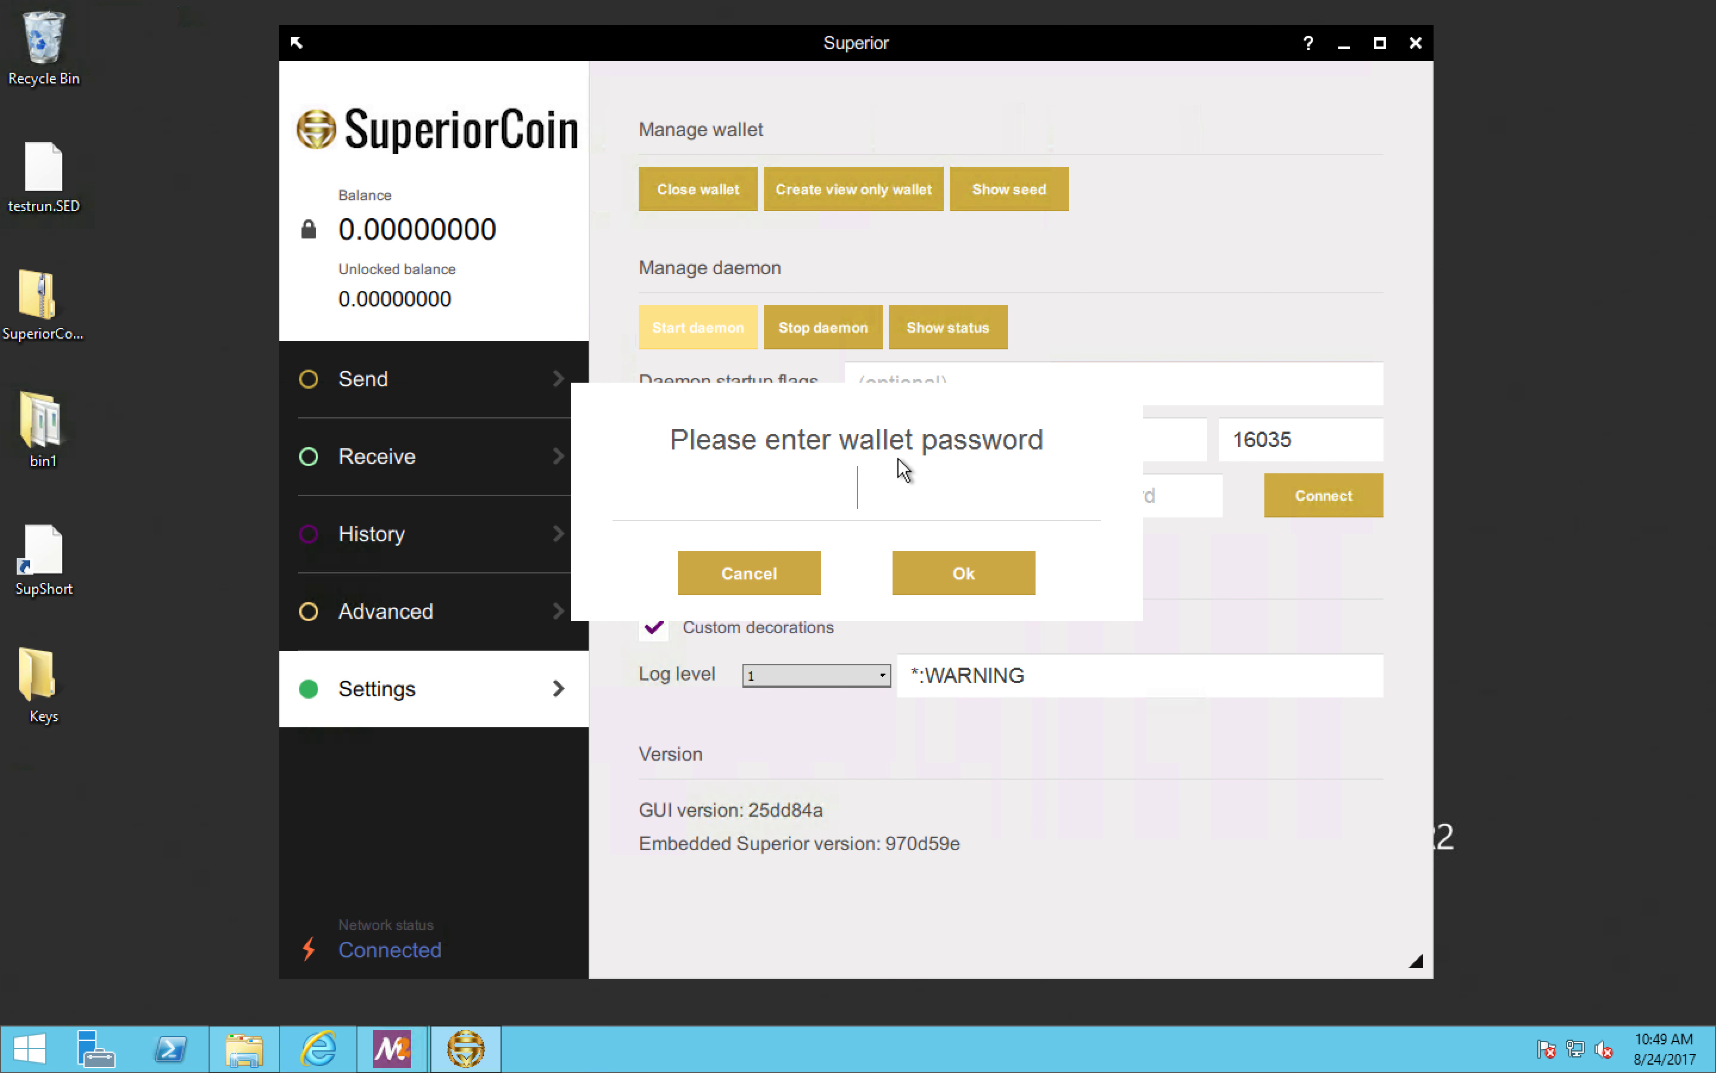
type("12345678")
left_click(915, 585)
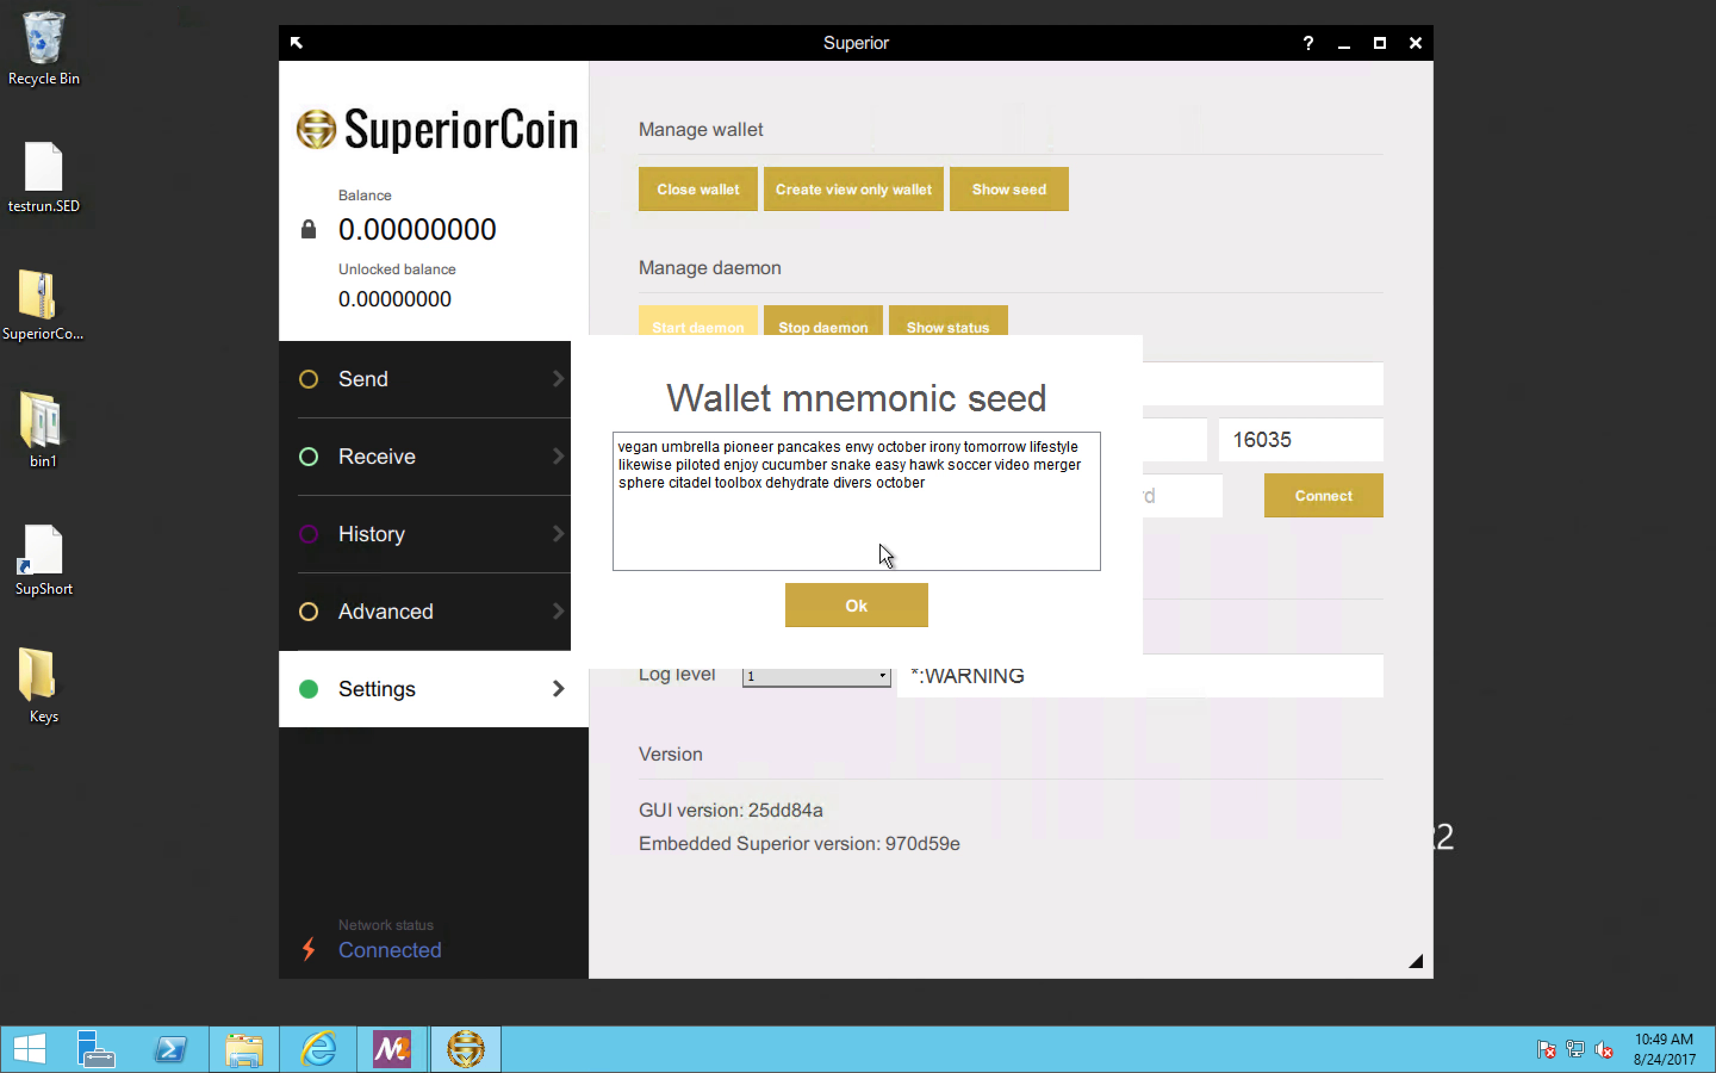
left_click_drag(925, 483, 621, 444)
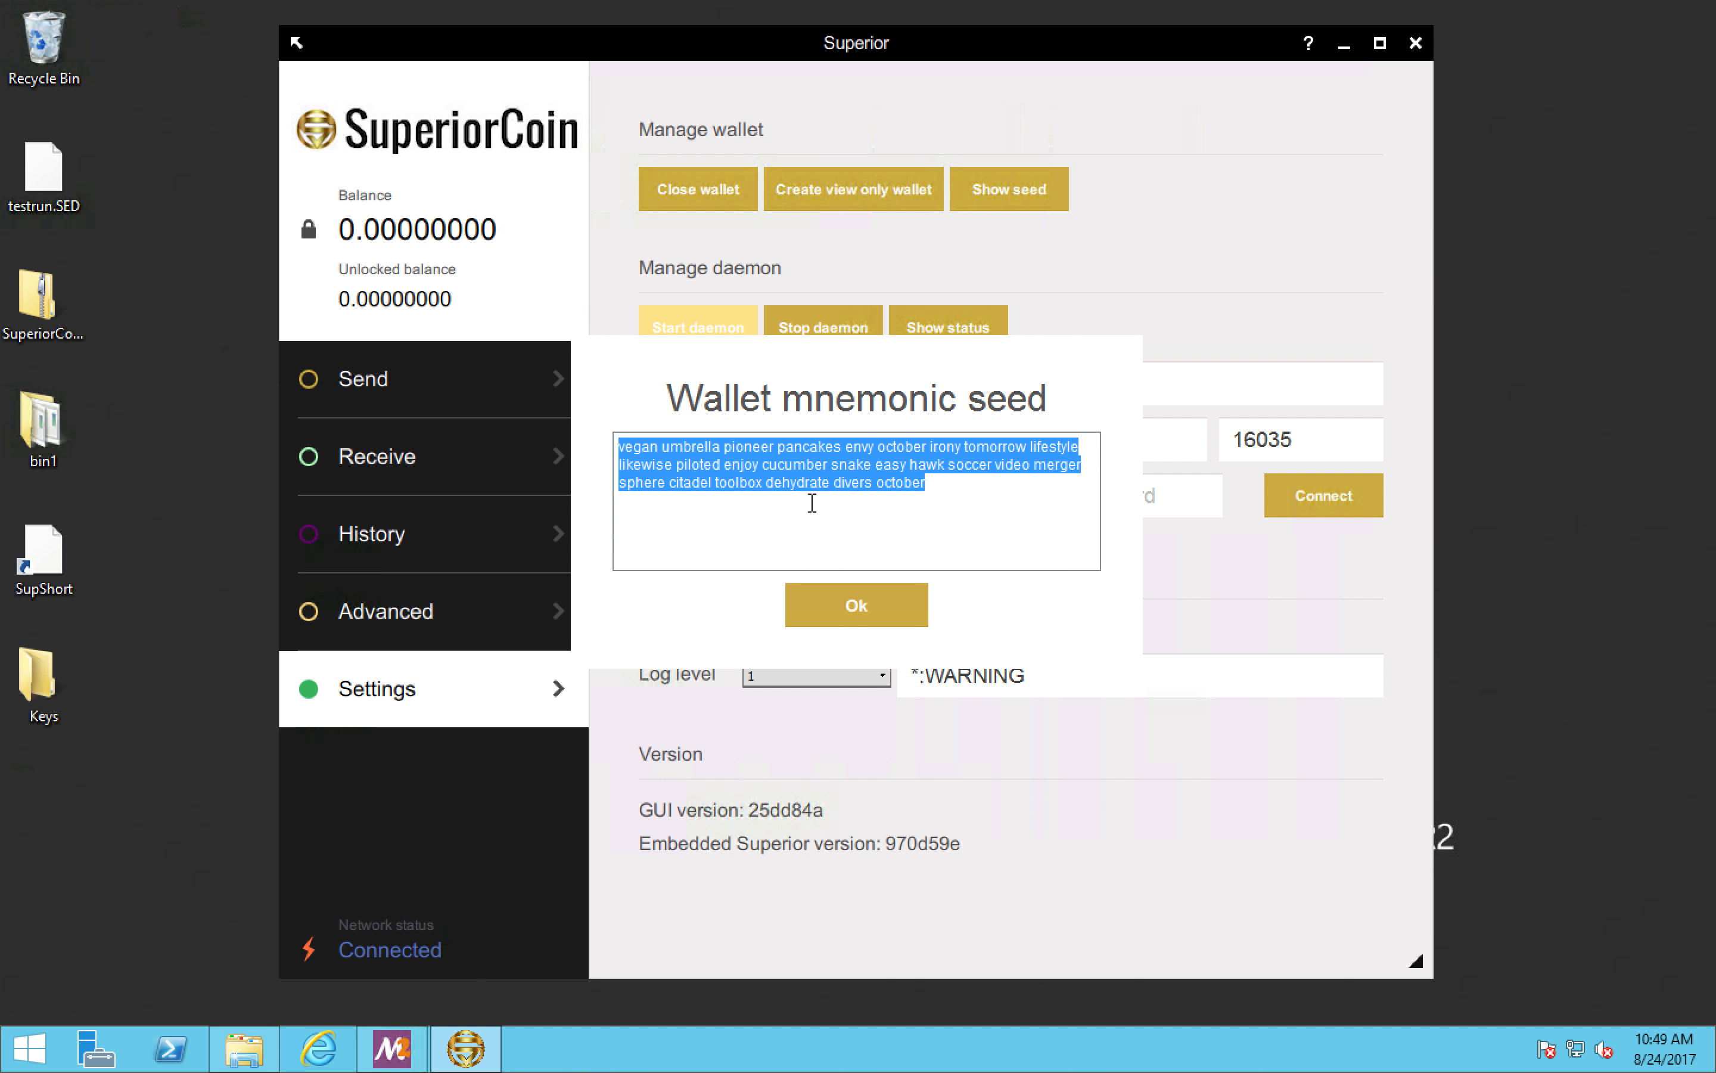
left_click(844, 592)
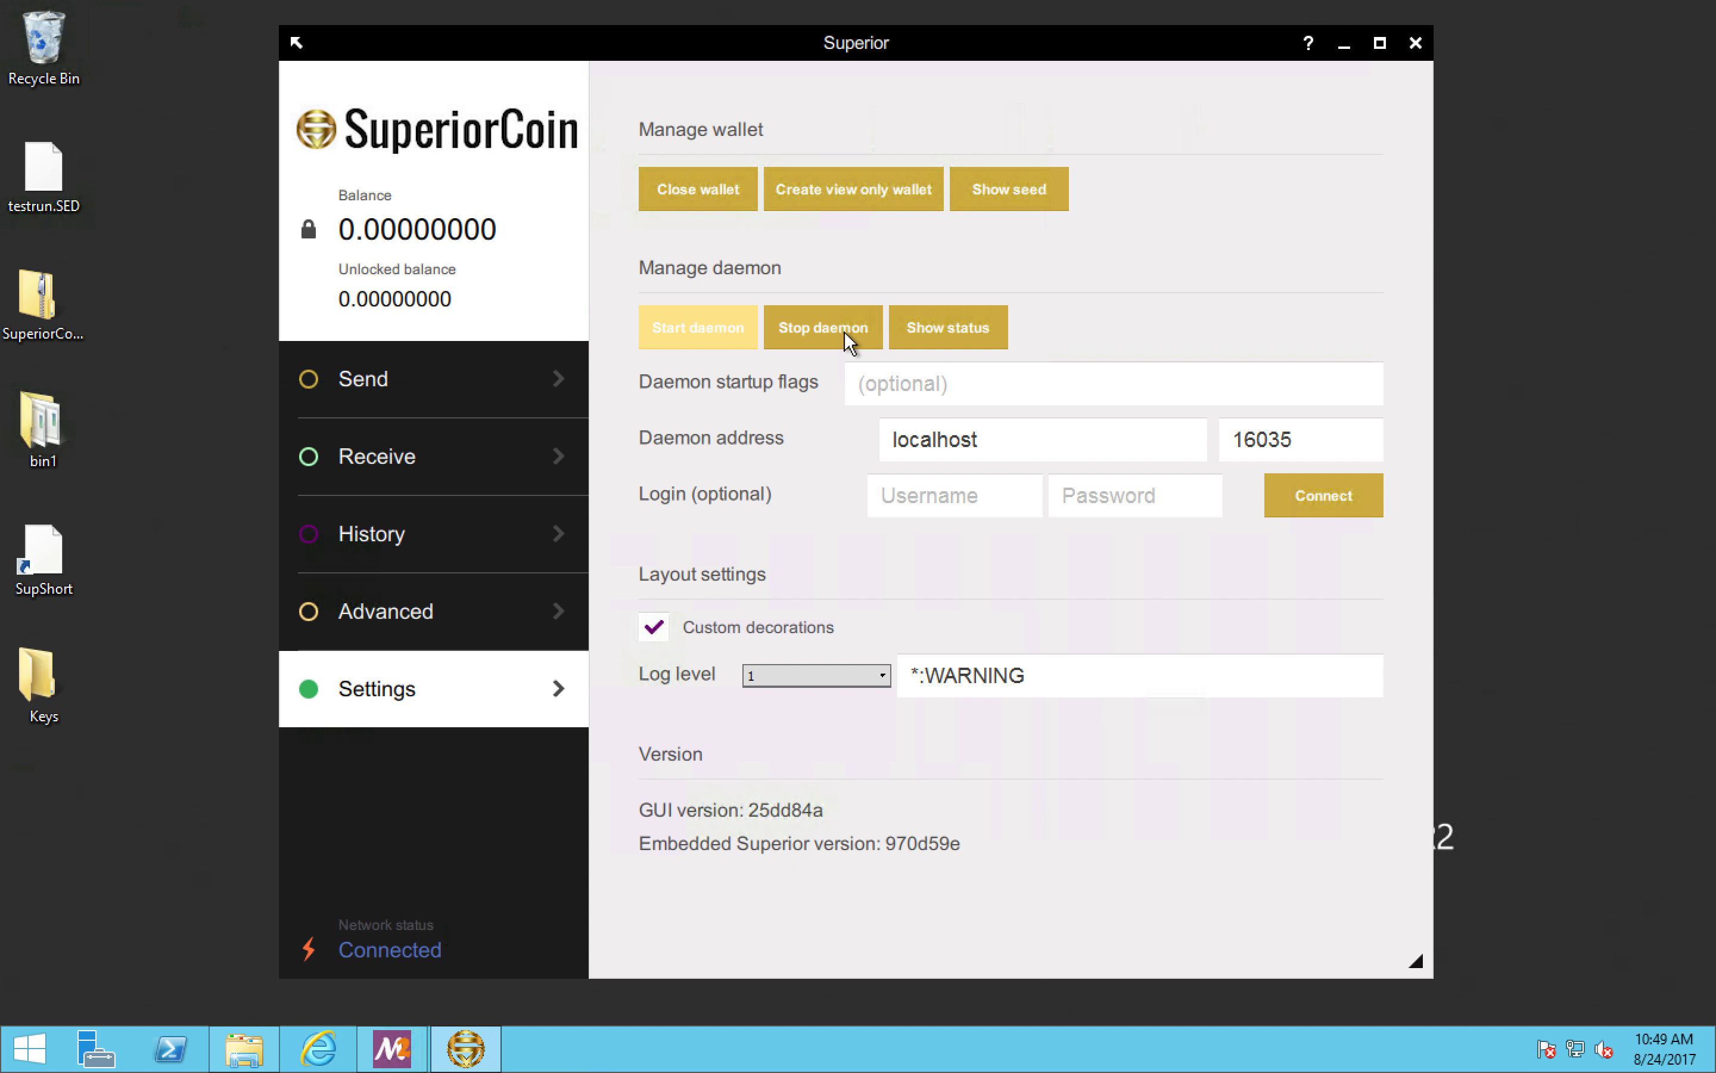
Step: Run the status command in the daemon log, and highlight the block height and connection counts
left_click(967, 323)
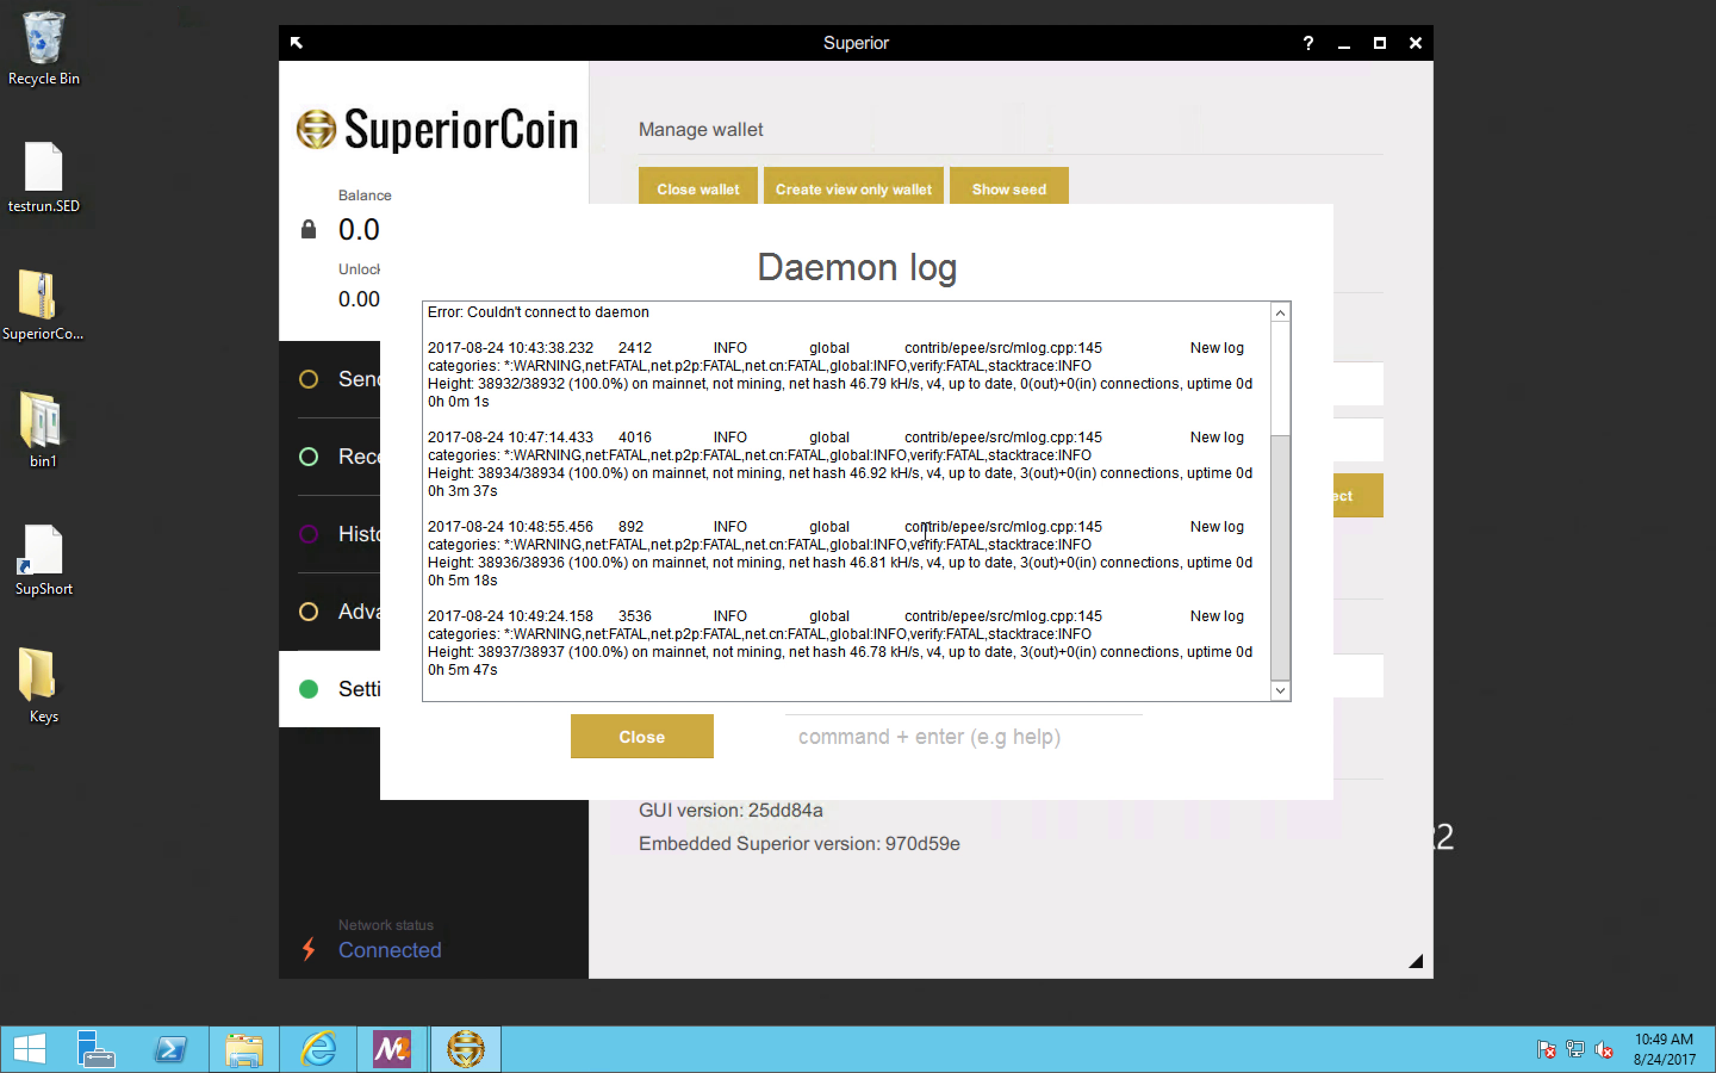
left_click(858, 740)
type("status")
key("Return")
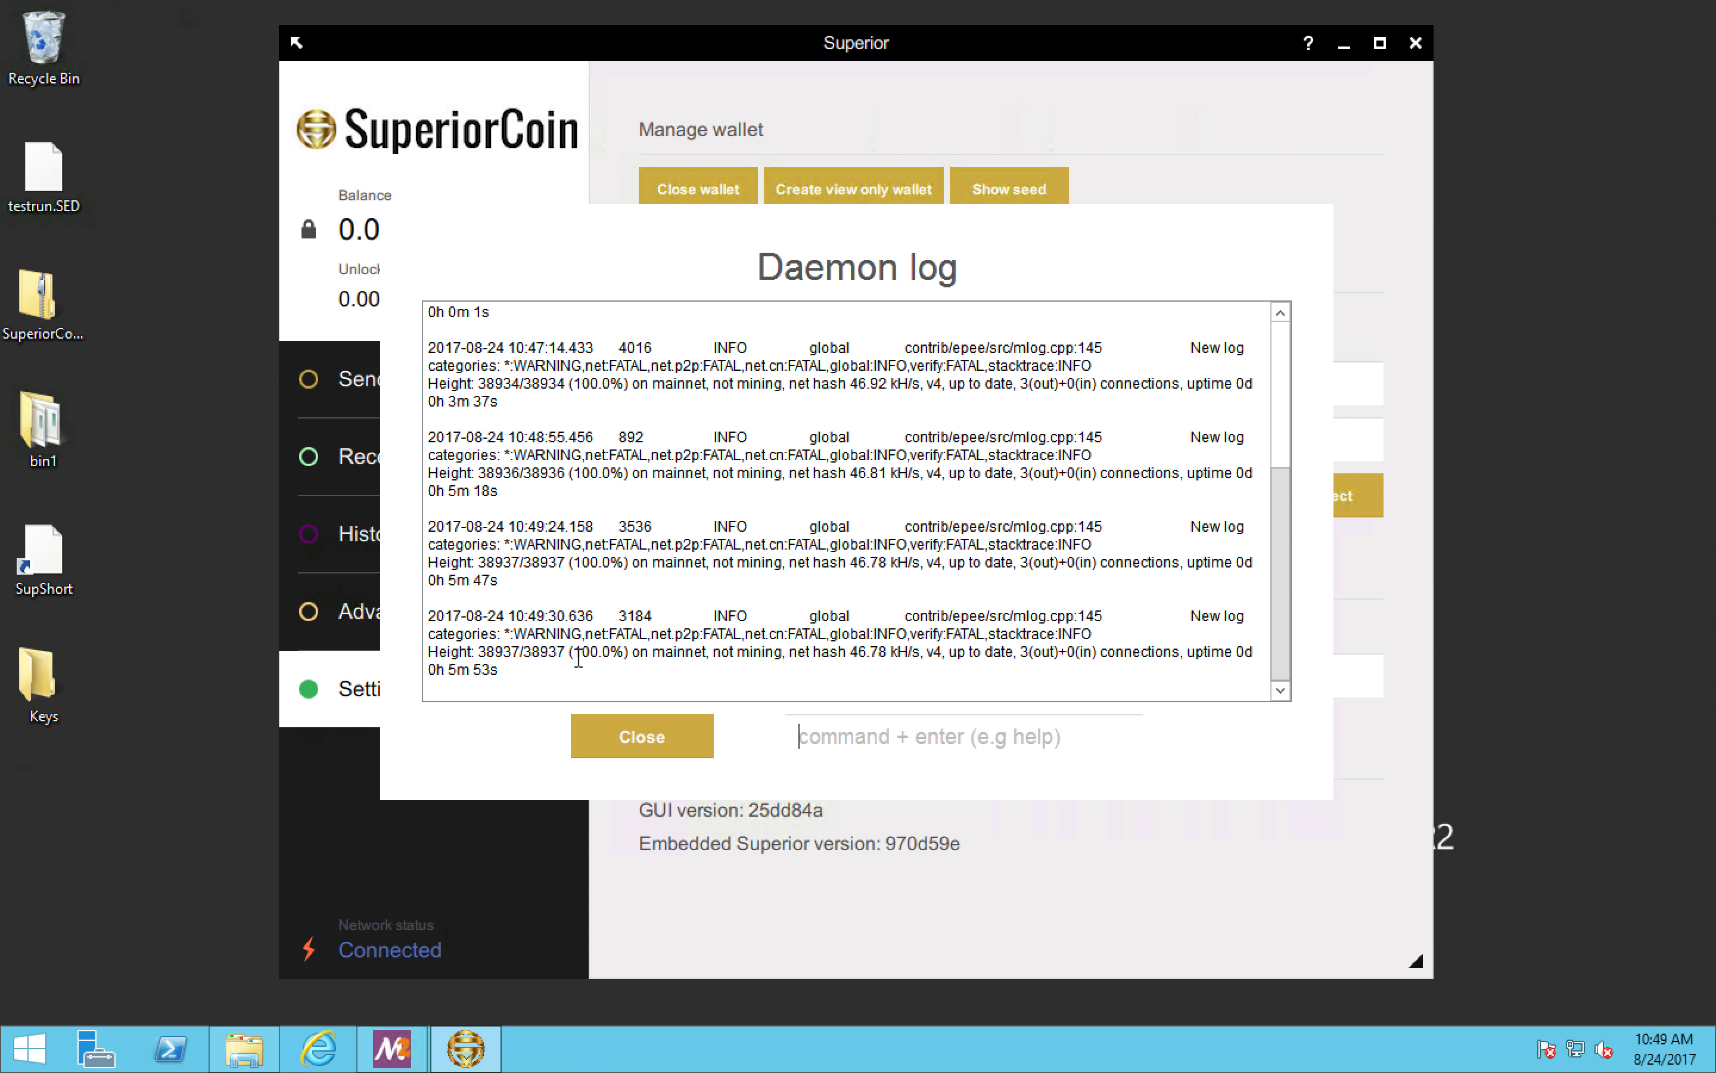
left_click_drag(578, 656, 609, 655)
left_click_drag(479, 655, 564, 653)
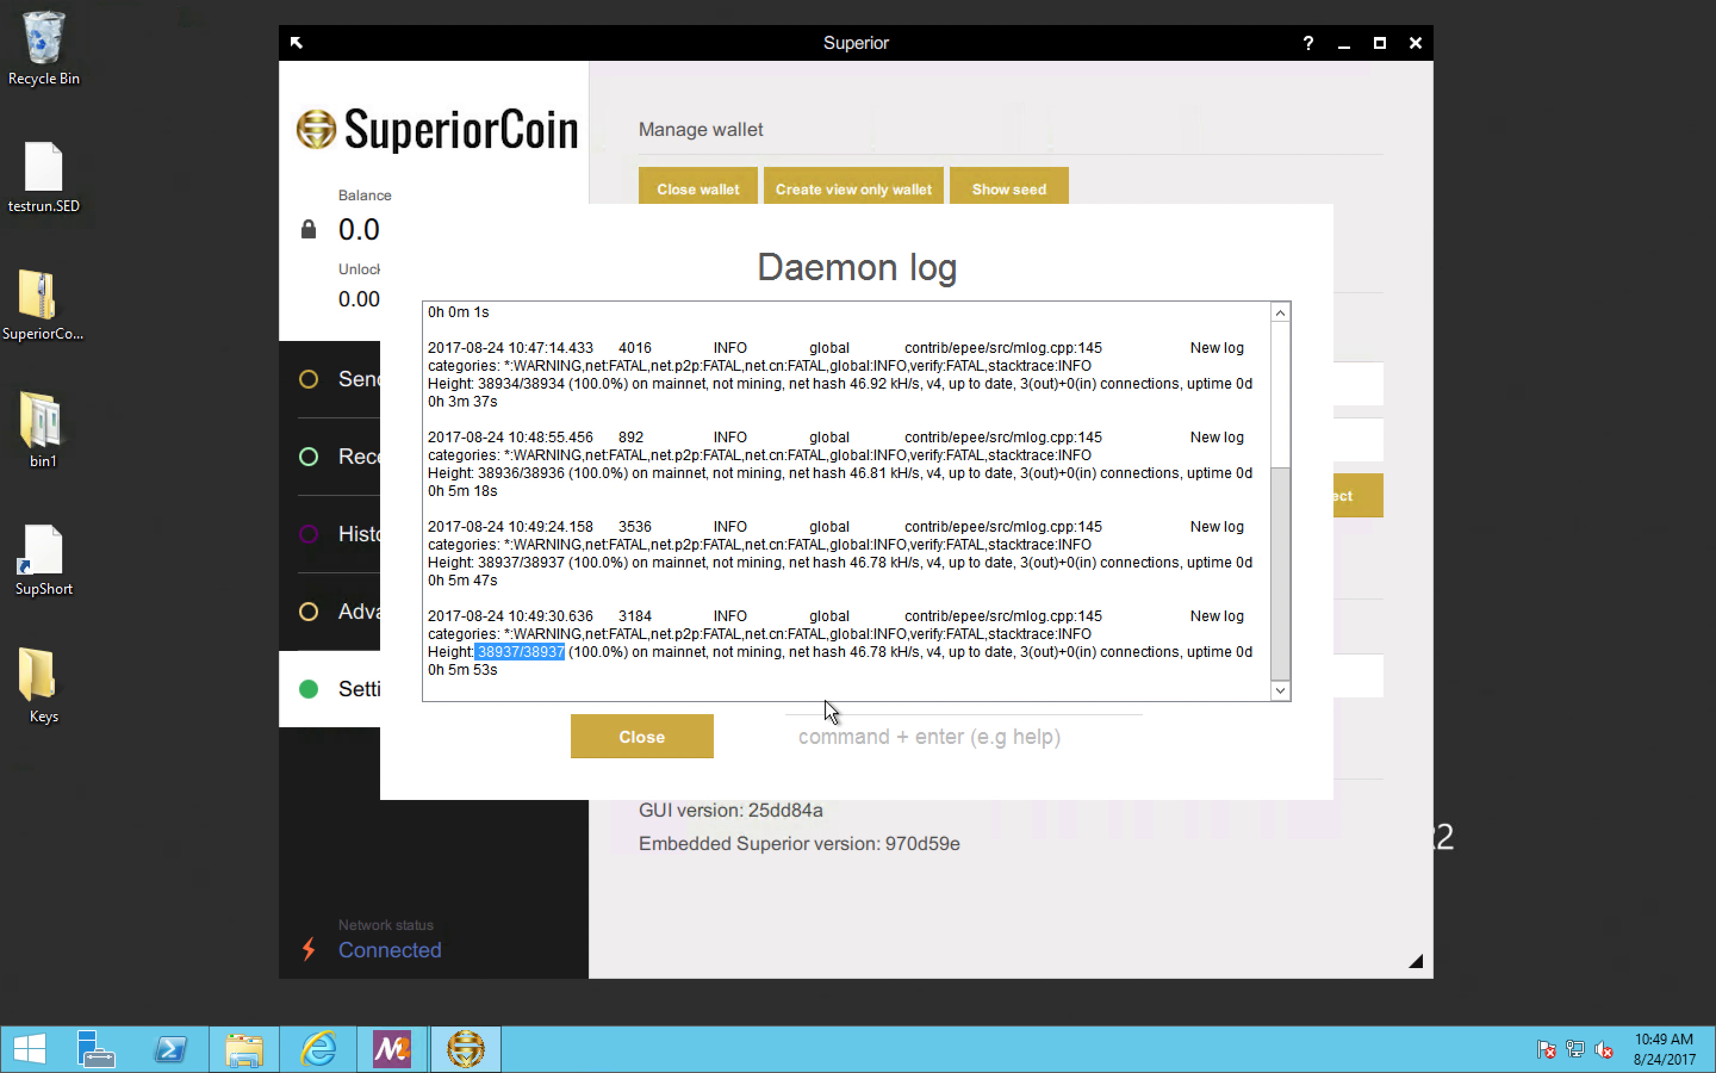
left_click_drag(850, 653, 1104, 654)
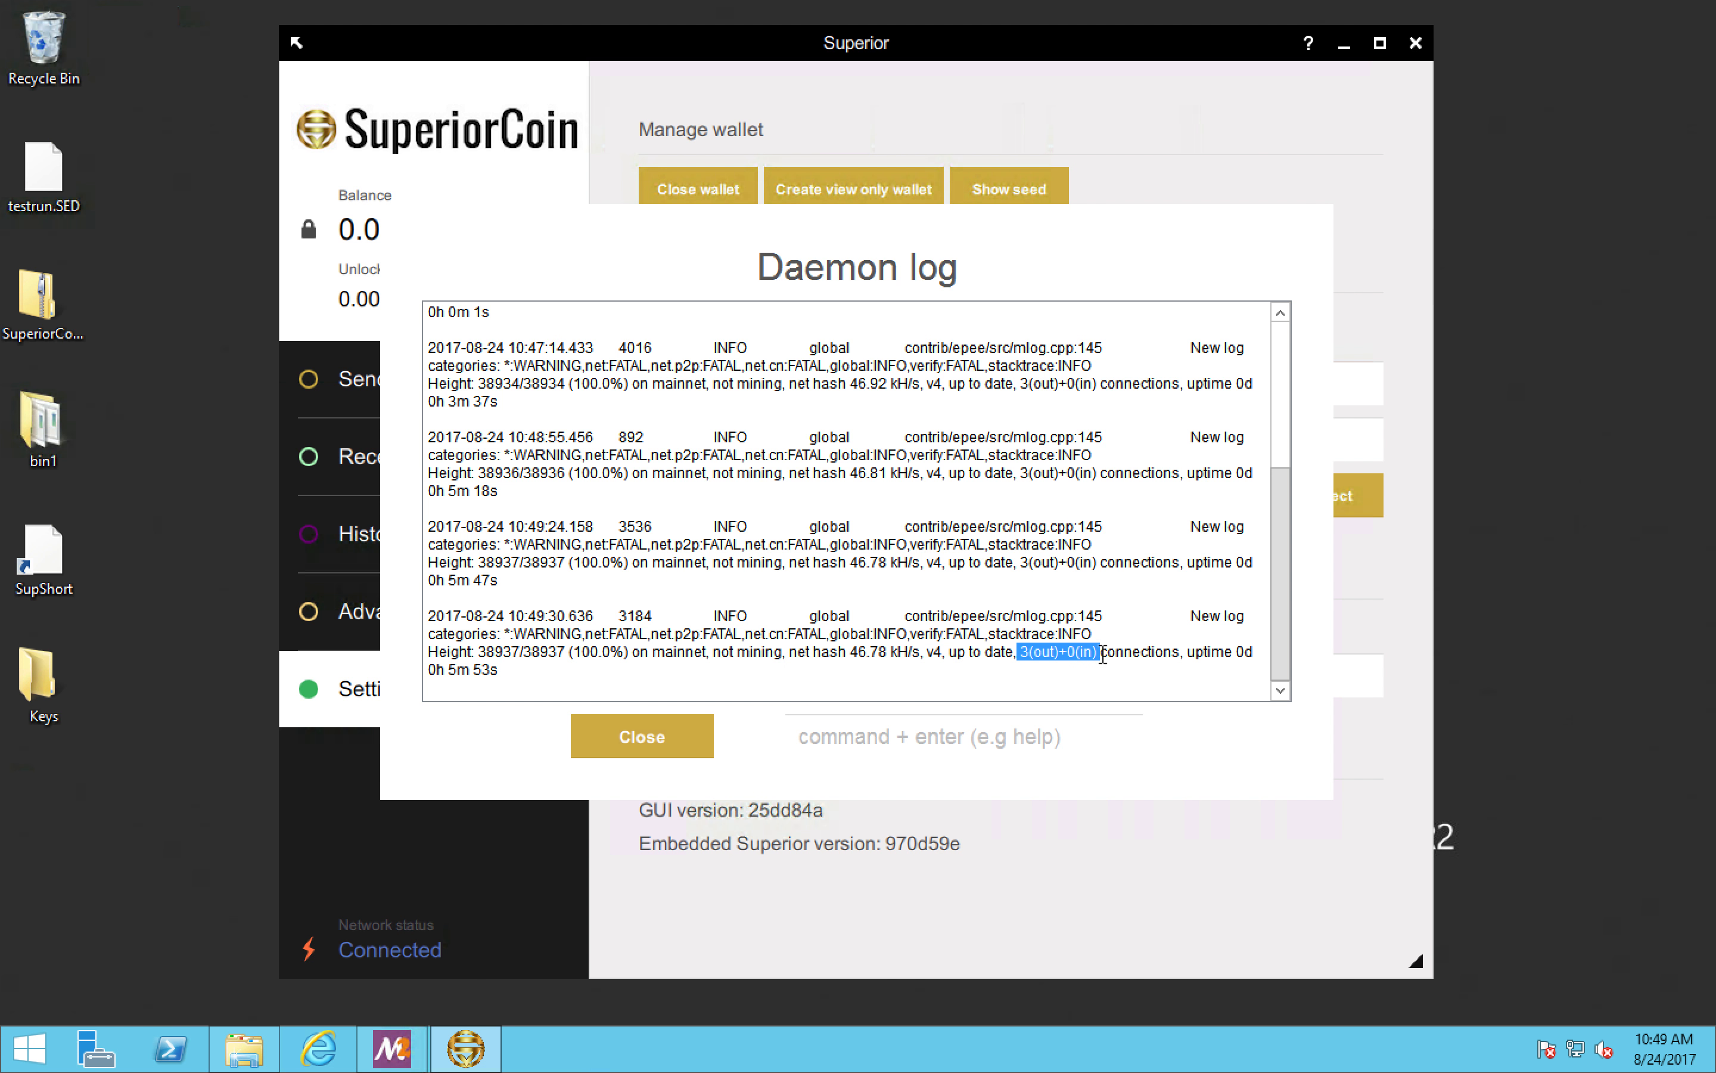
Step: List the daemon's available commands with help, and look through the log level options without changing the level
left_click(836, 734)
type("help")
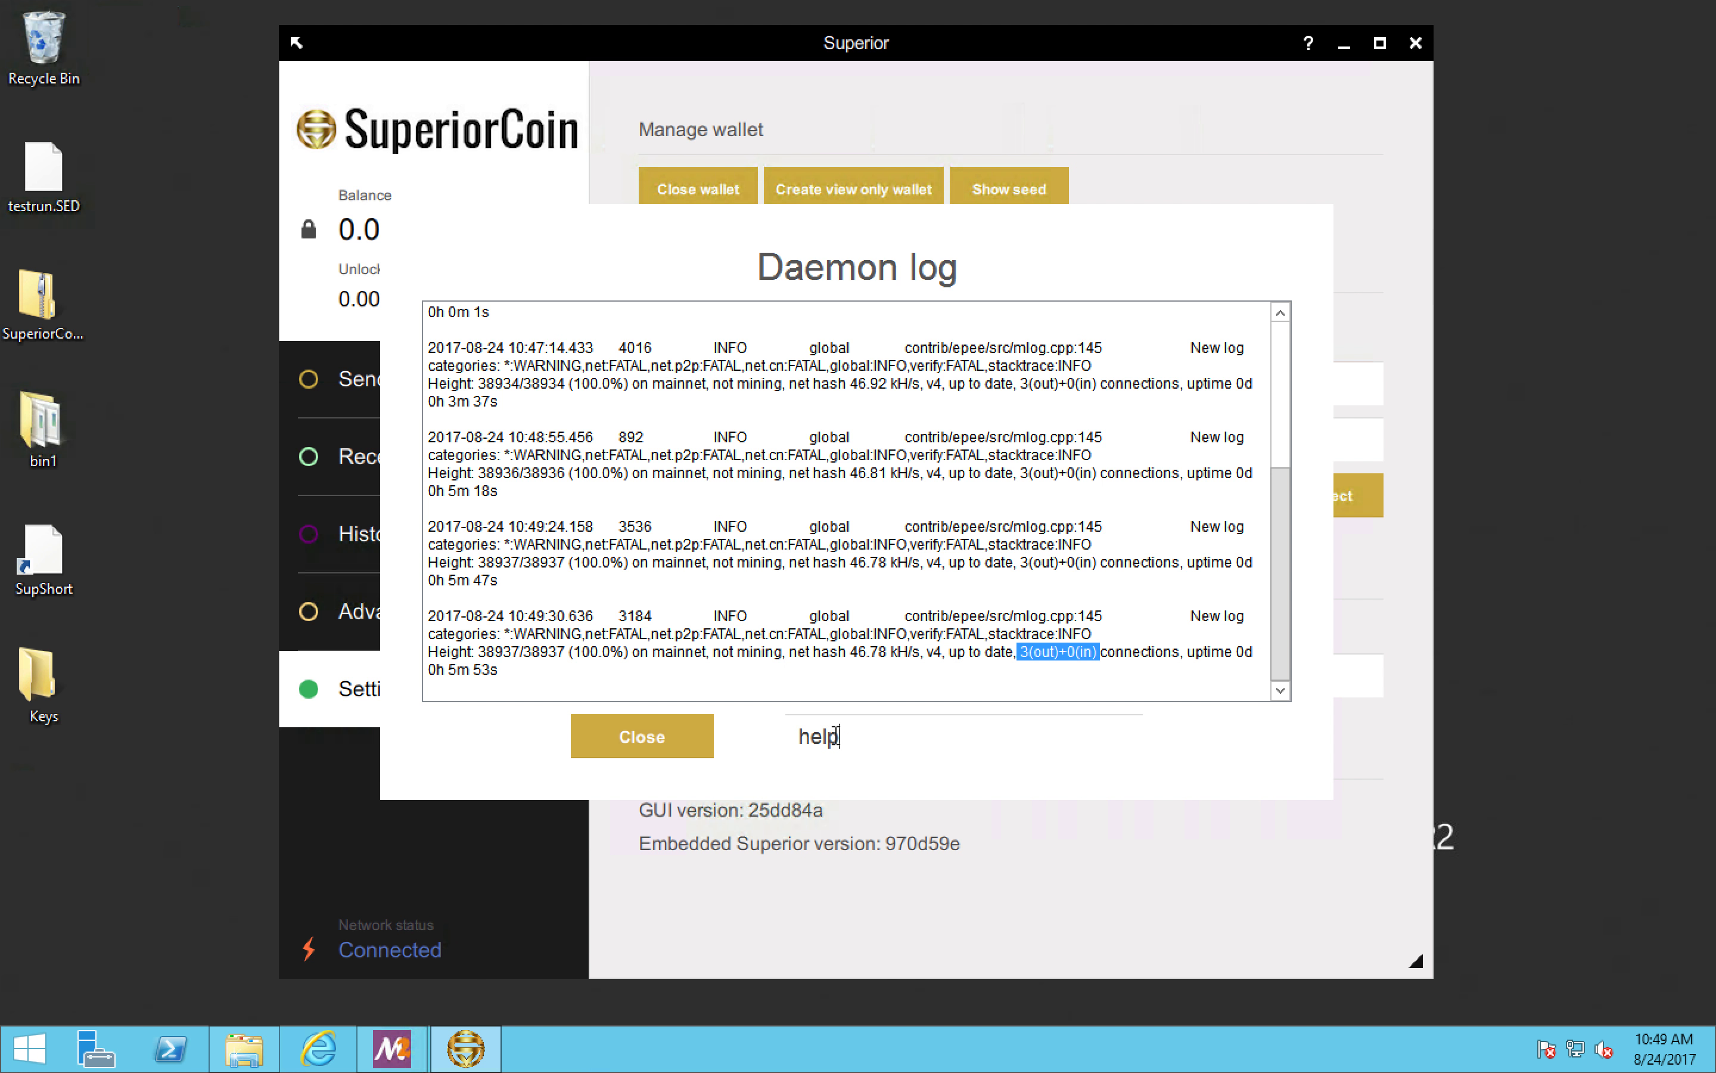
key("Return")
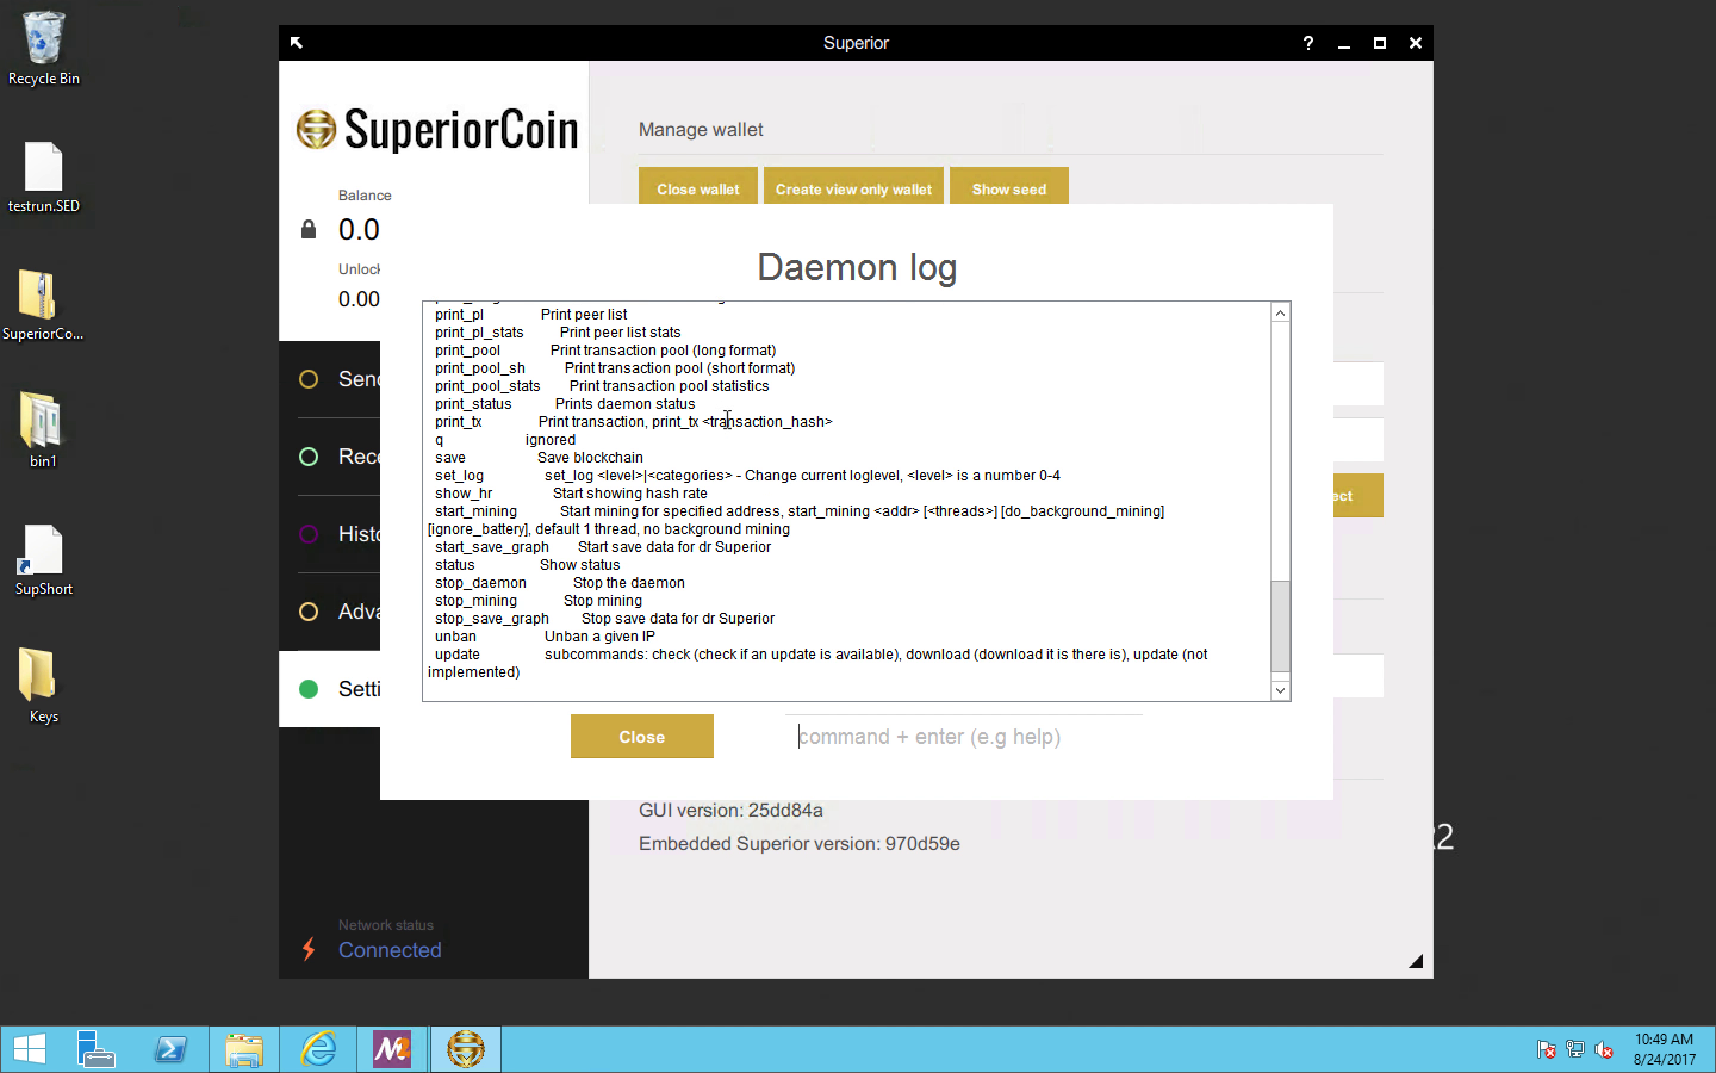
scroll(727, 419, "up", 5)
scroll(727, 418, "down", 5)
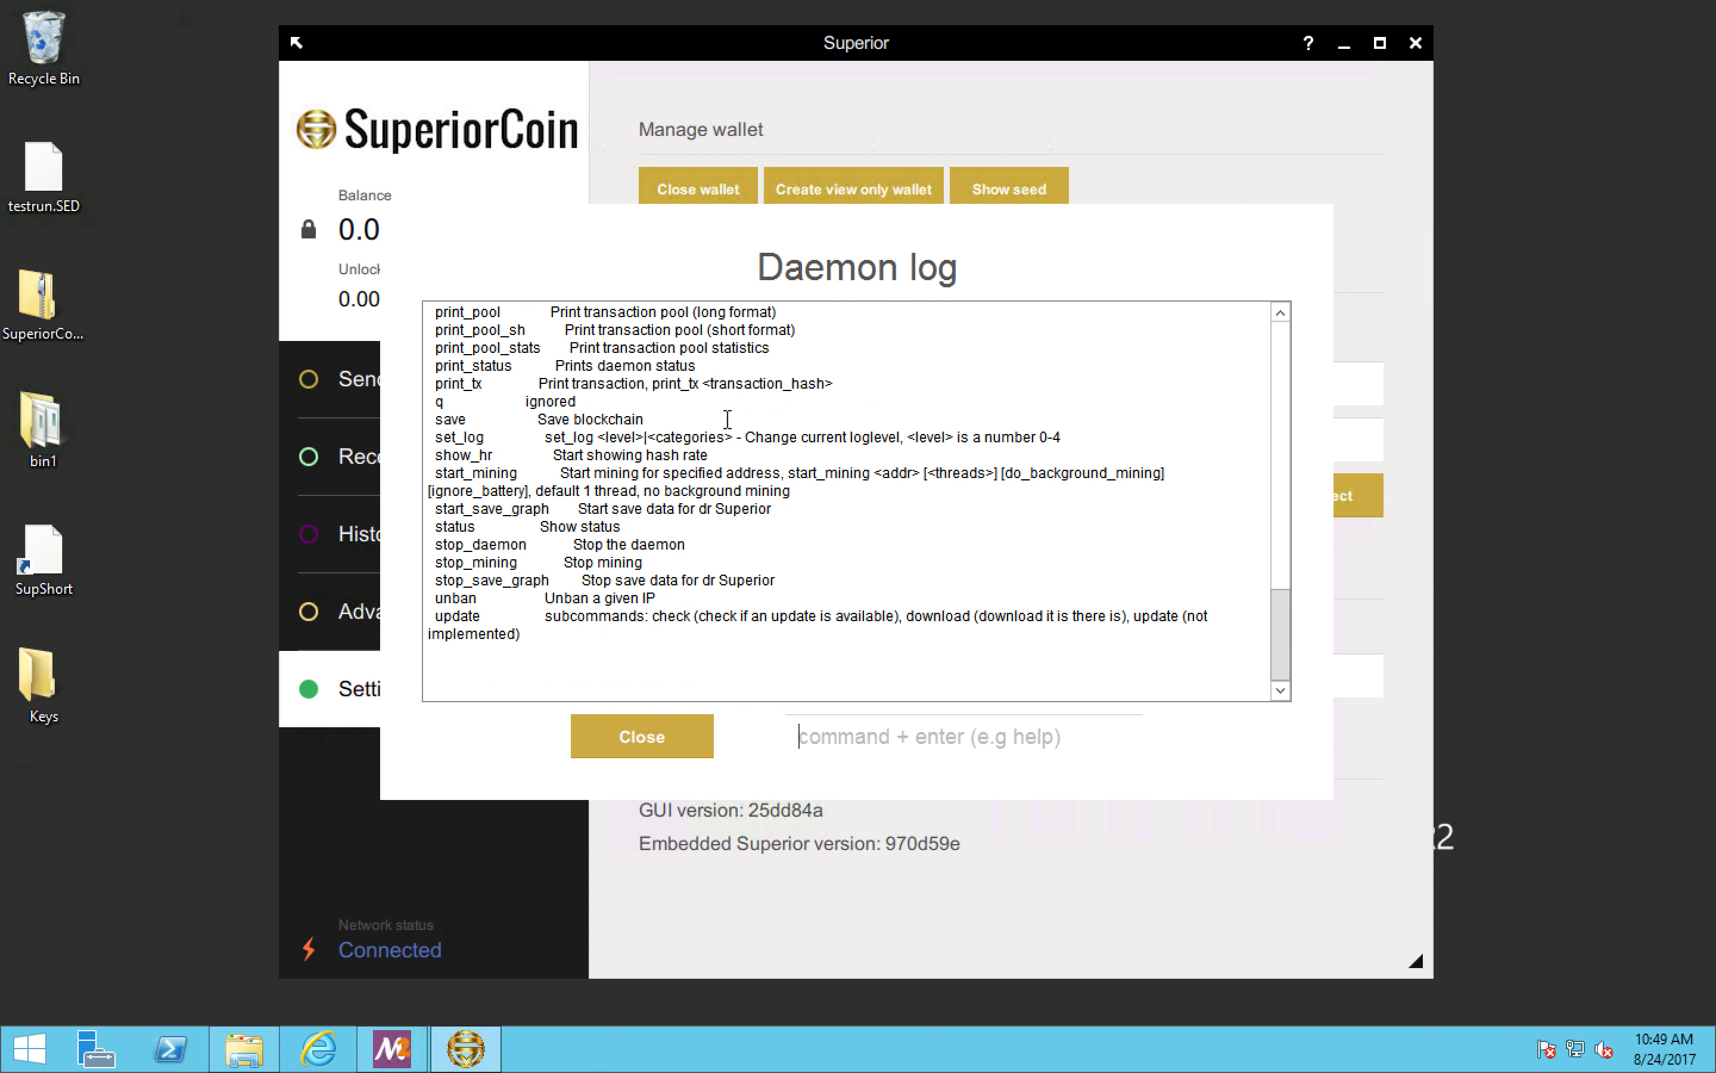
left_click(654, 734)
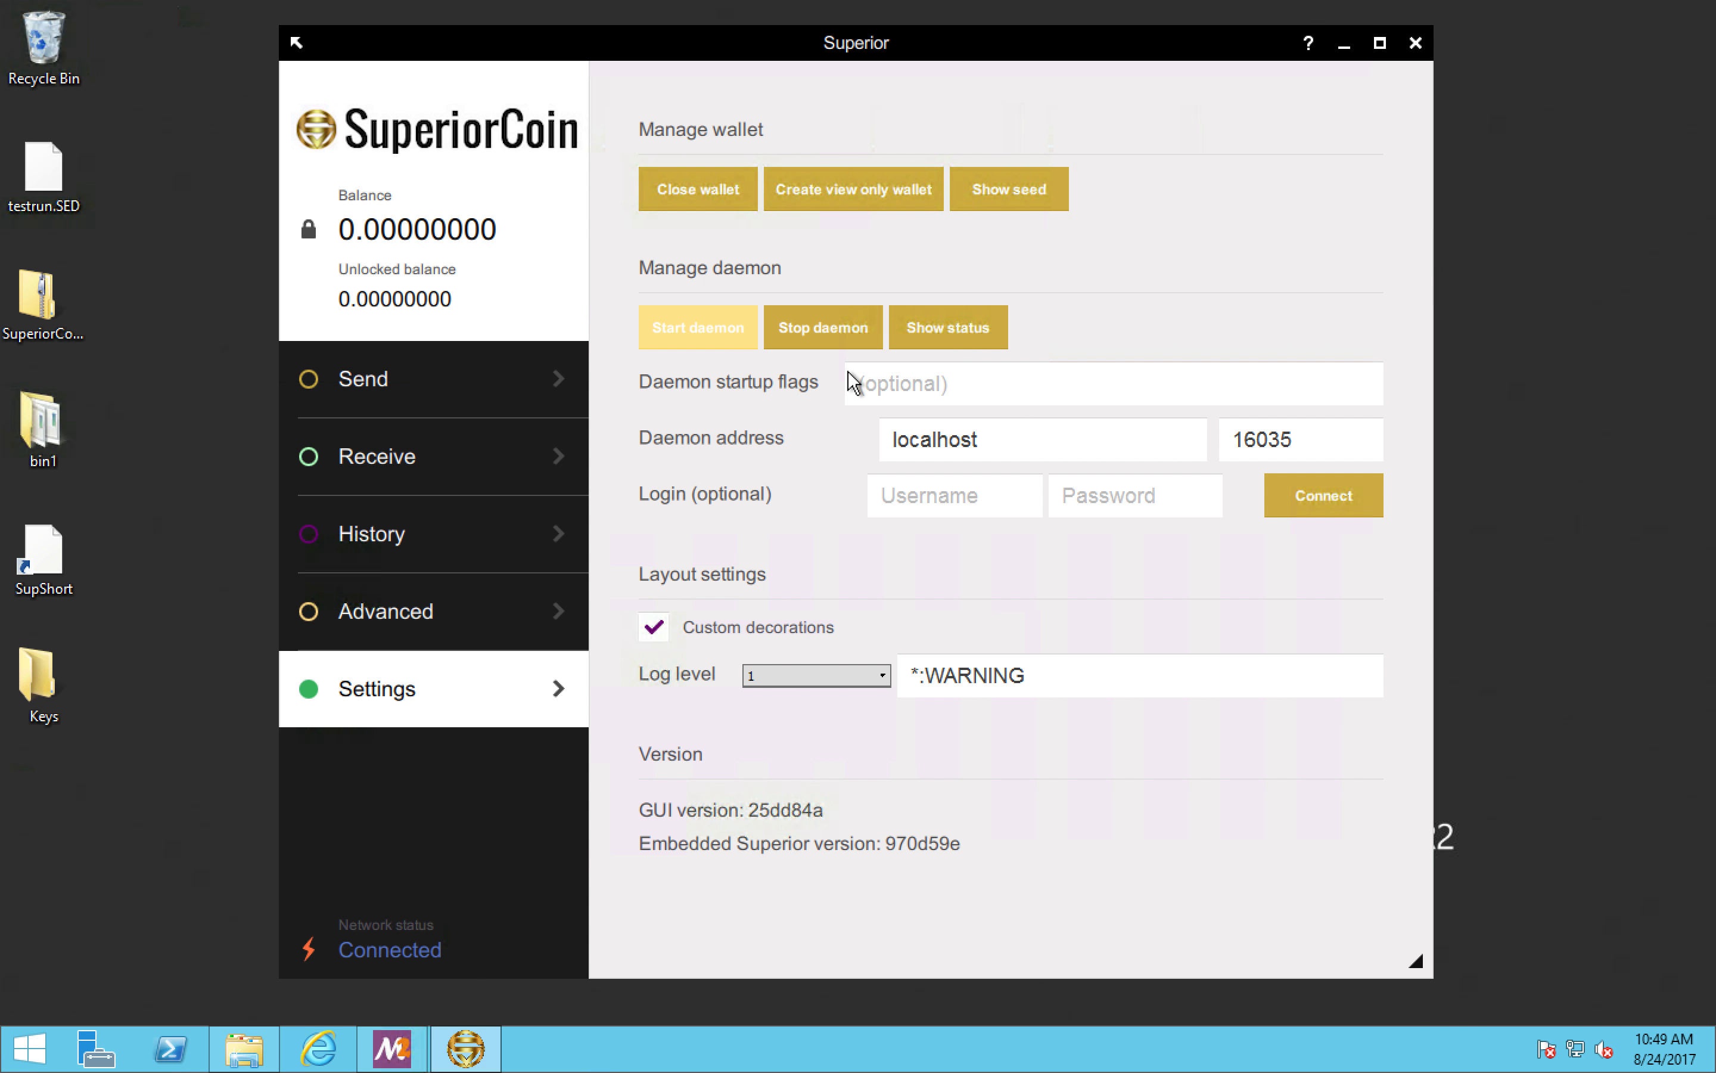
left_click(888, 676)
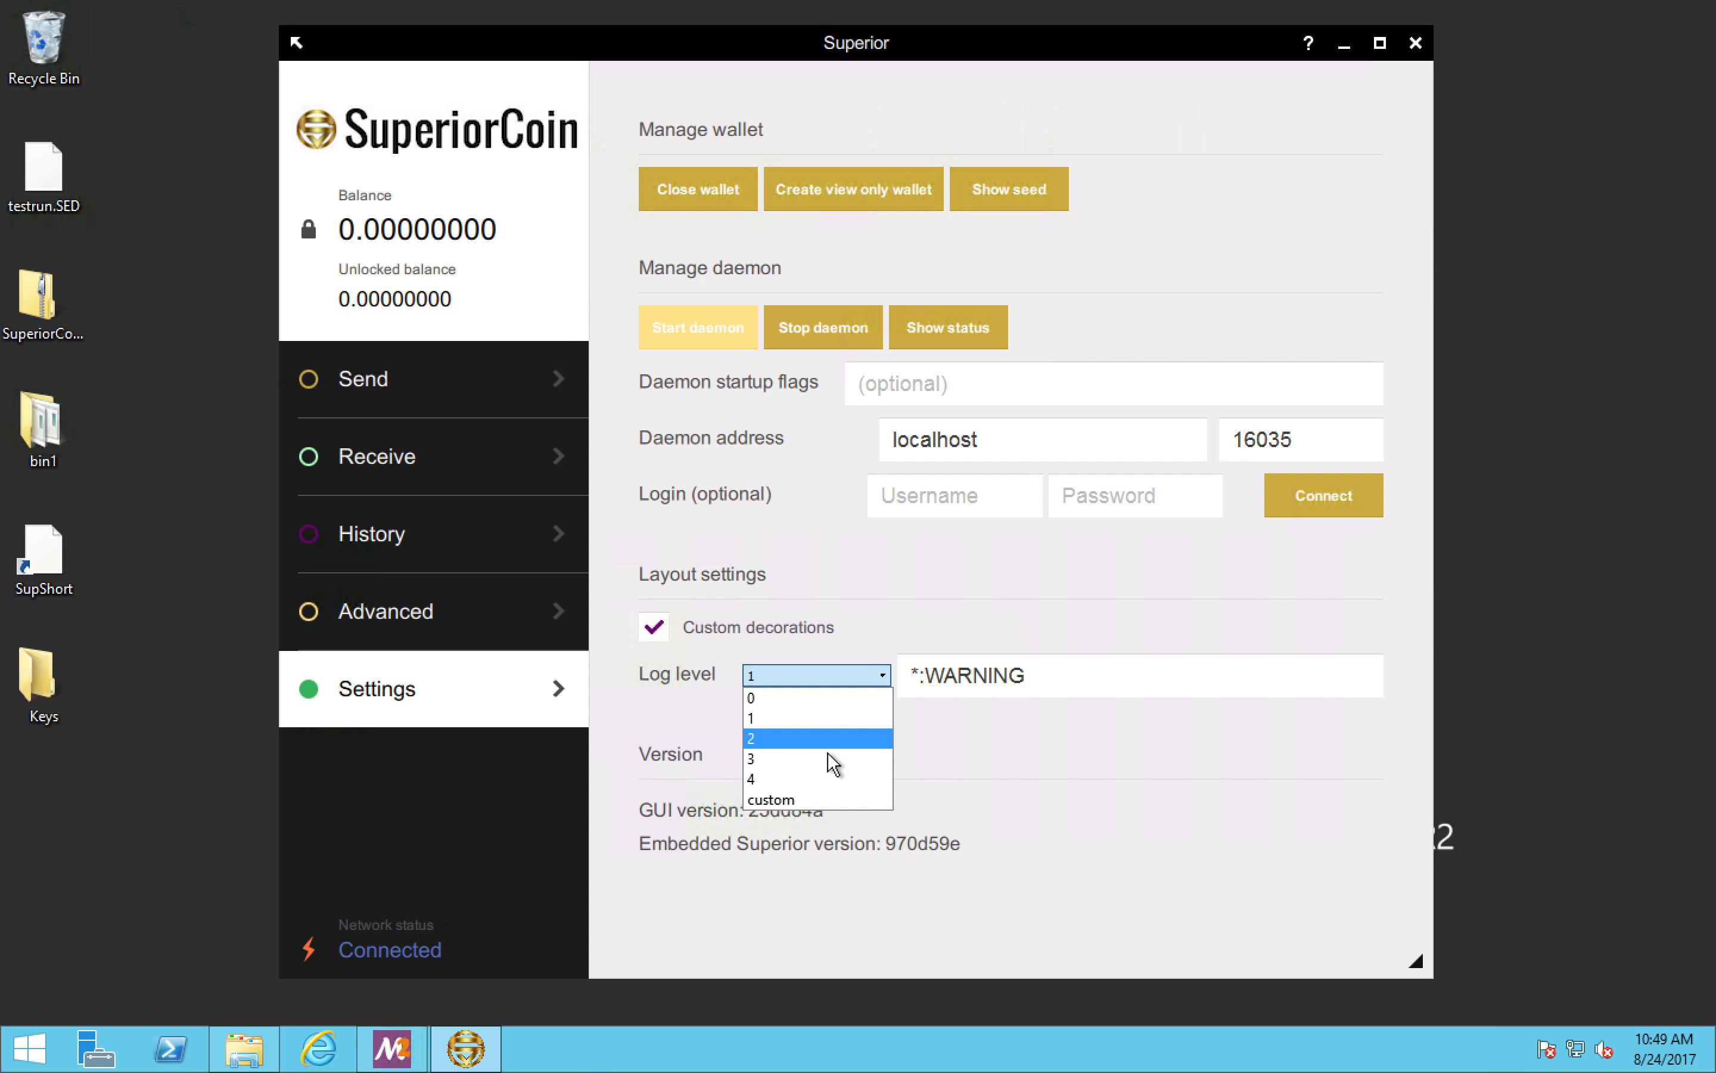
left_click(945, 744)
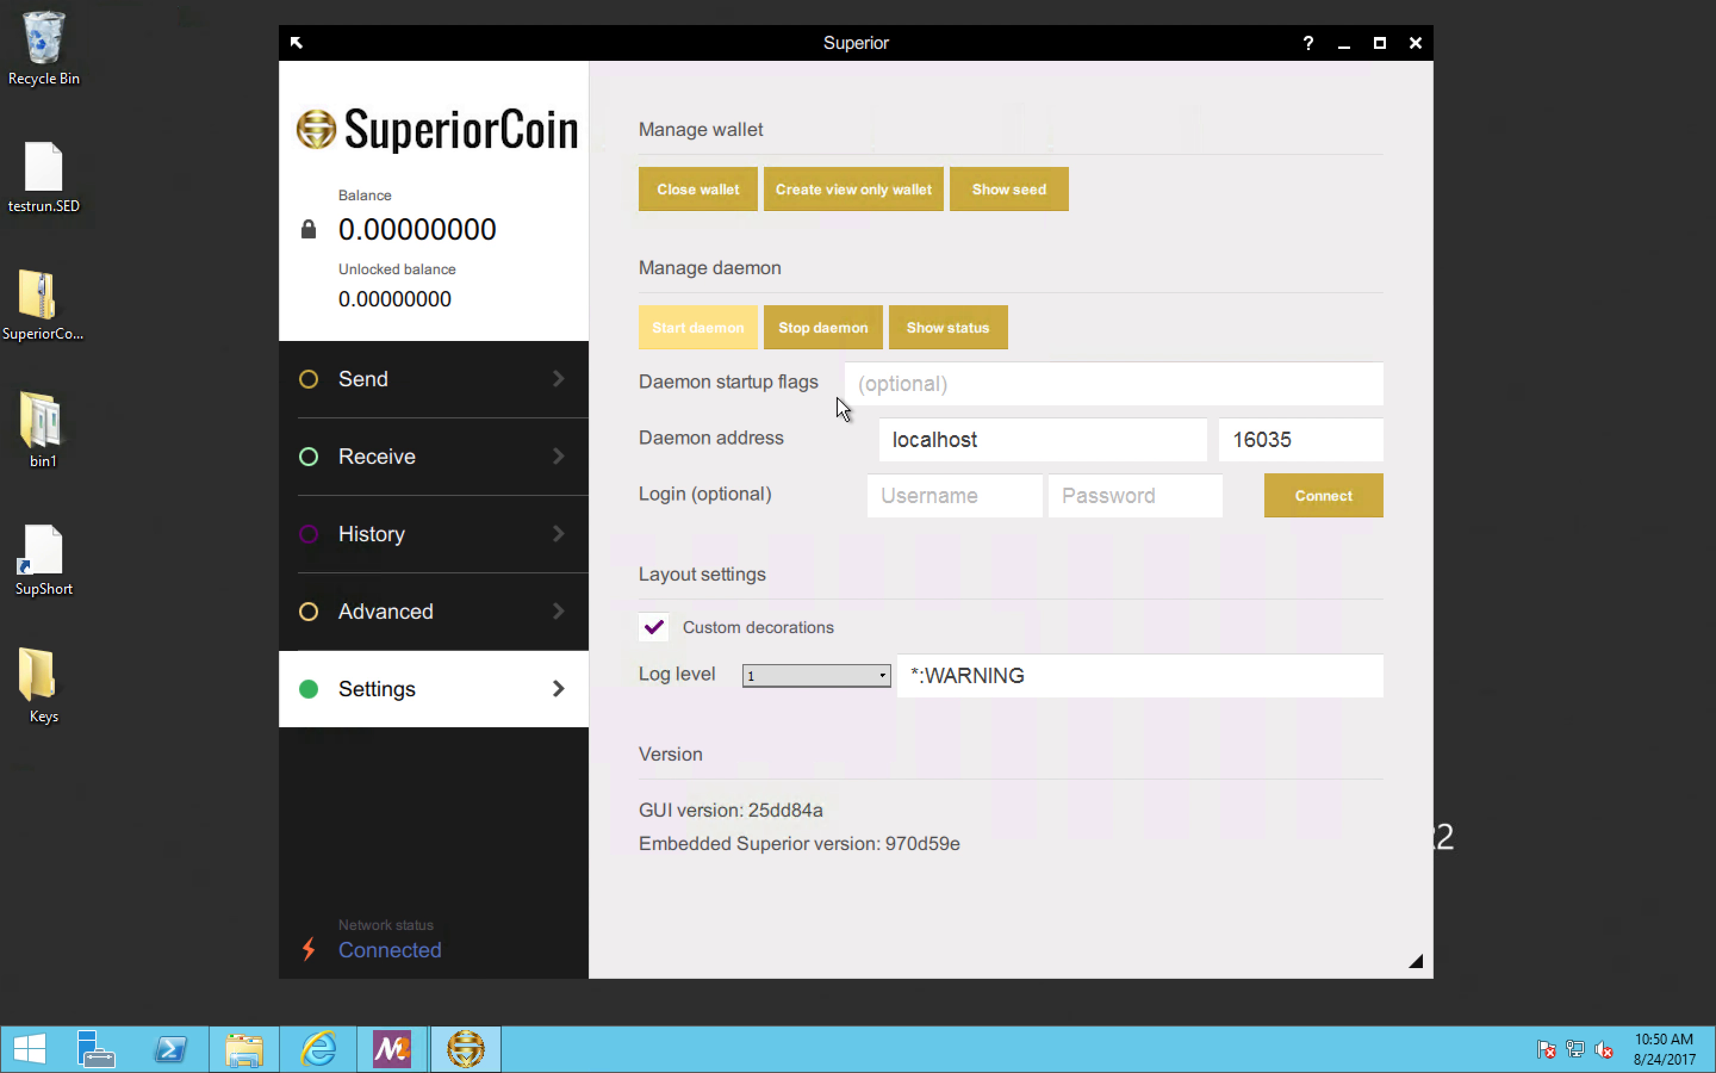
Step: Restart the daemon, viewing its status log while it is stopped
left_click(823, 328)
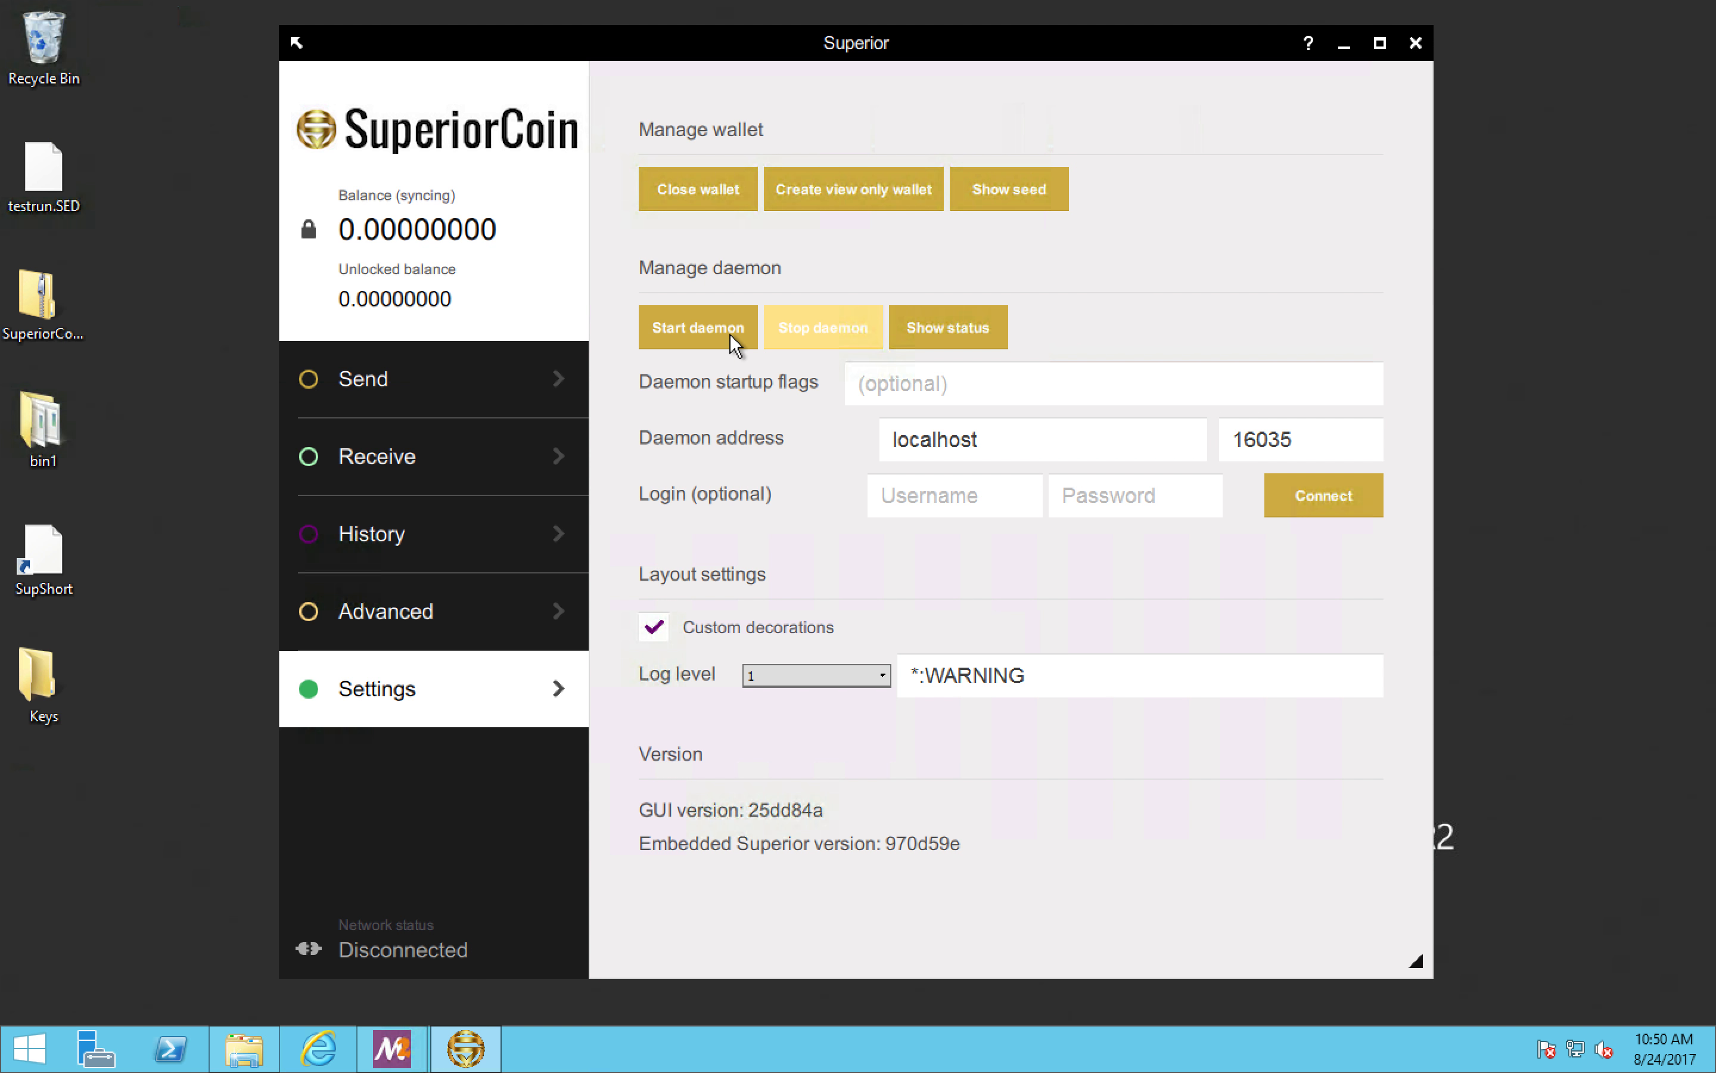
left_click(906, 325)
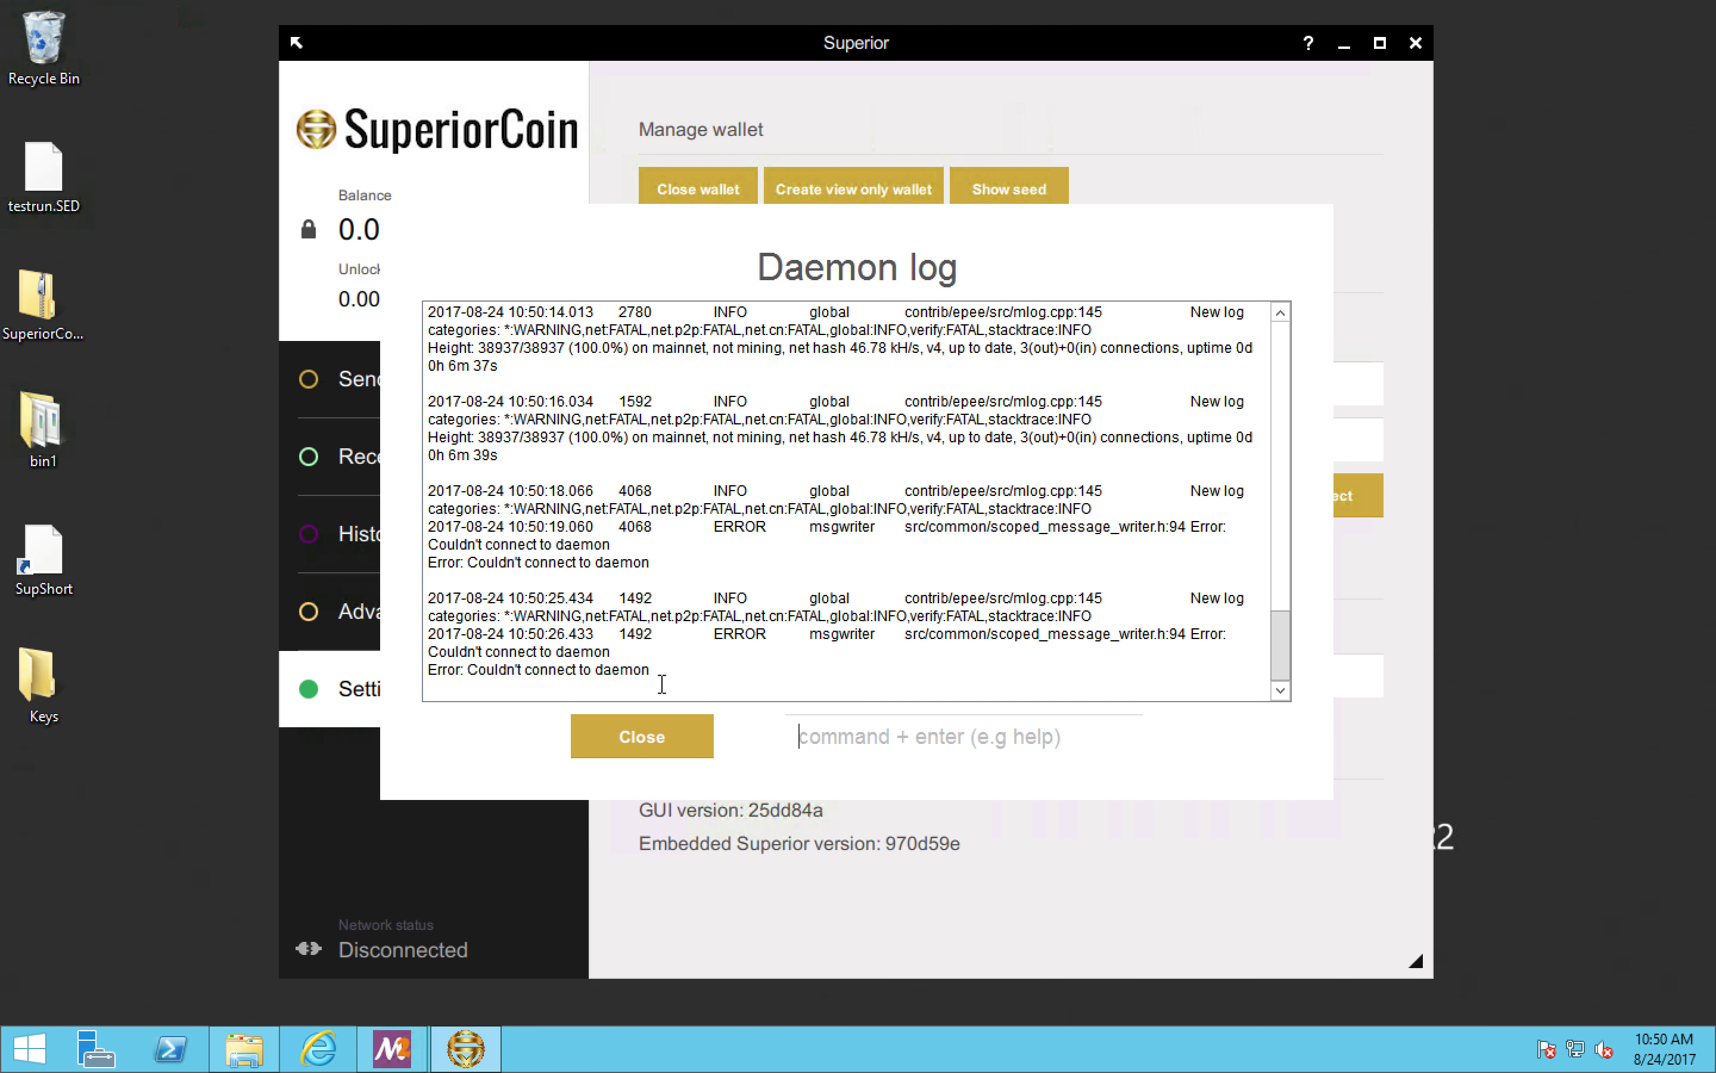
left_click(661, 738)
left_click(712, 325)
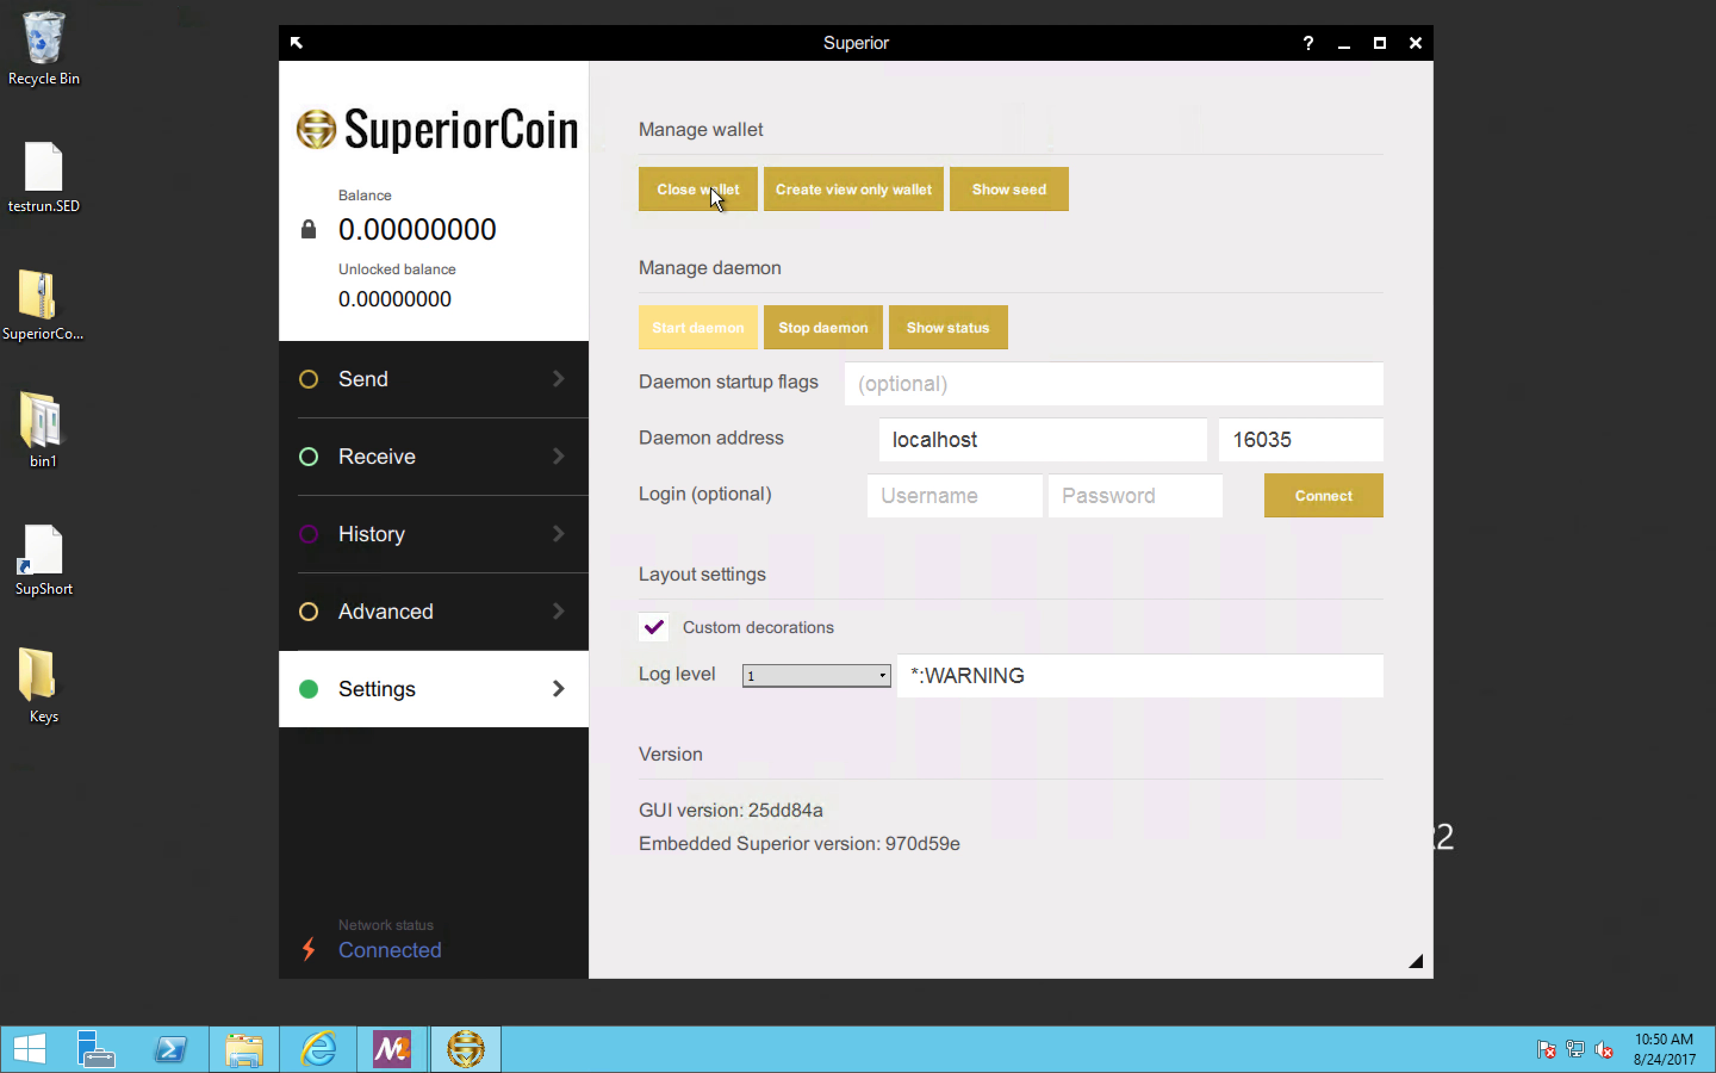
Step: Copy the wallet's own receiving address, and close the wallet from the settings
left_click(548, 448)
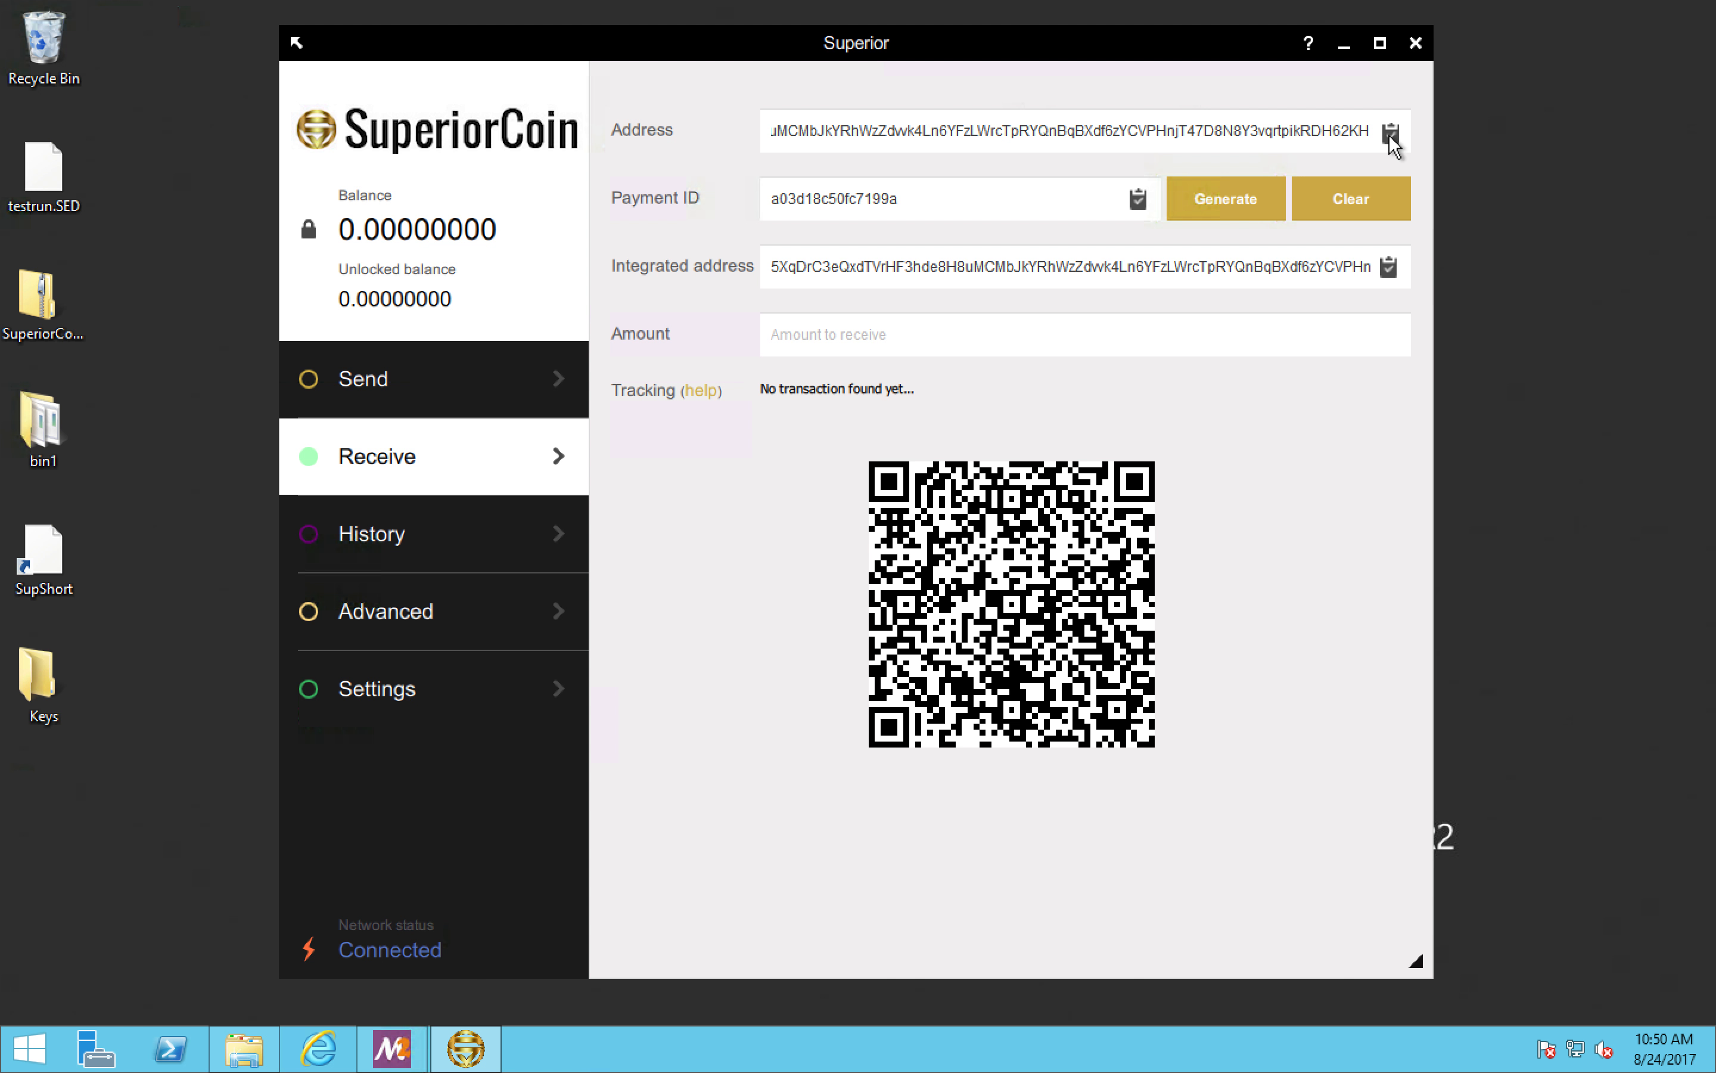
left_click(486, 673)
left_click(705, 181)
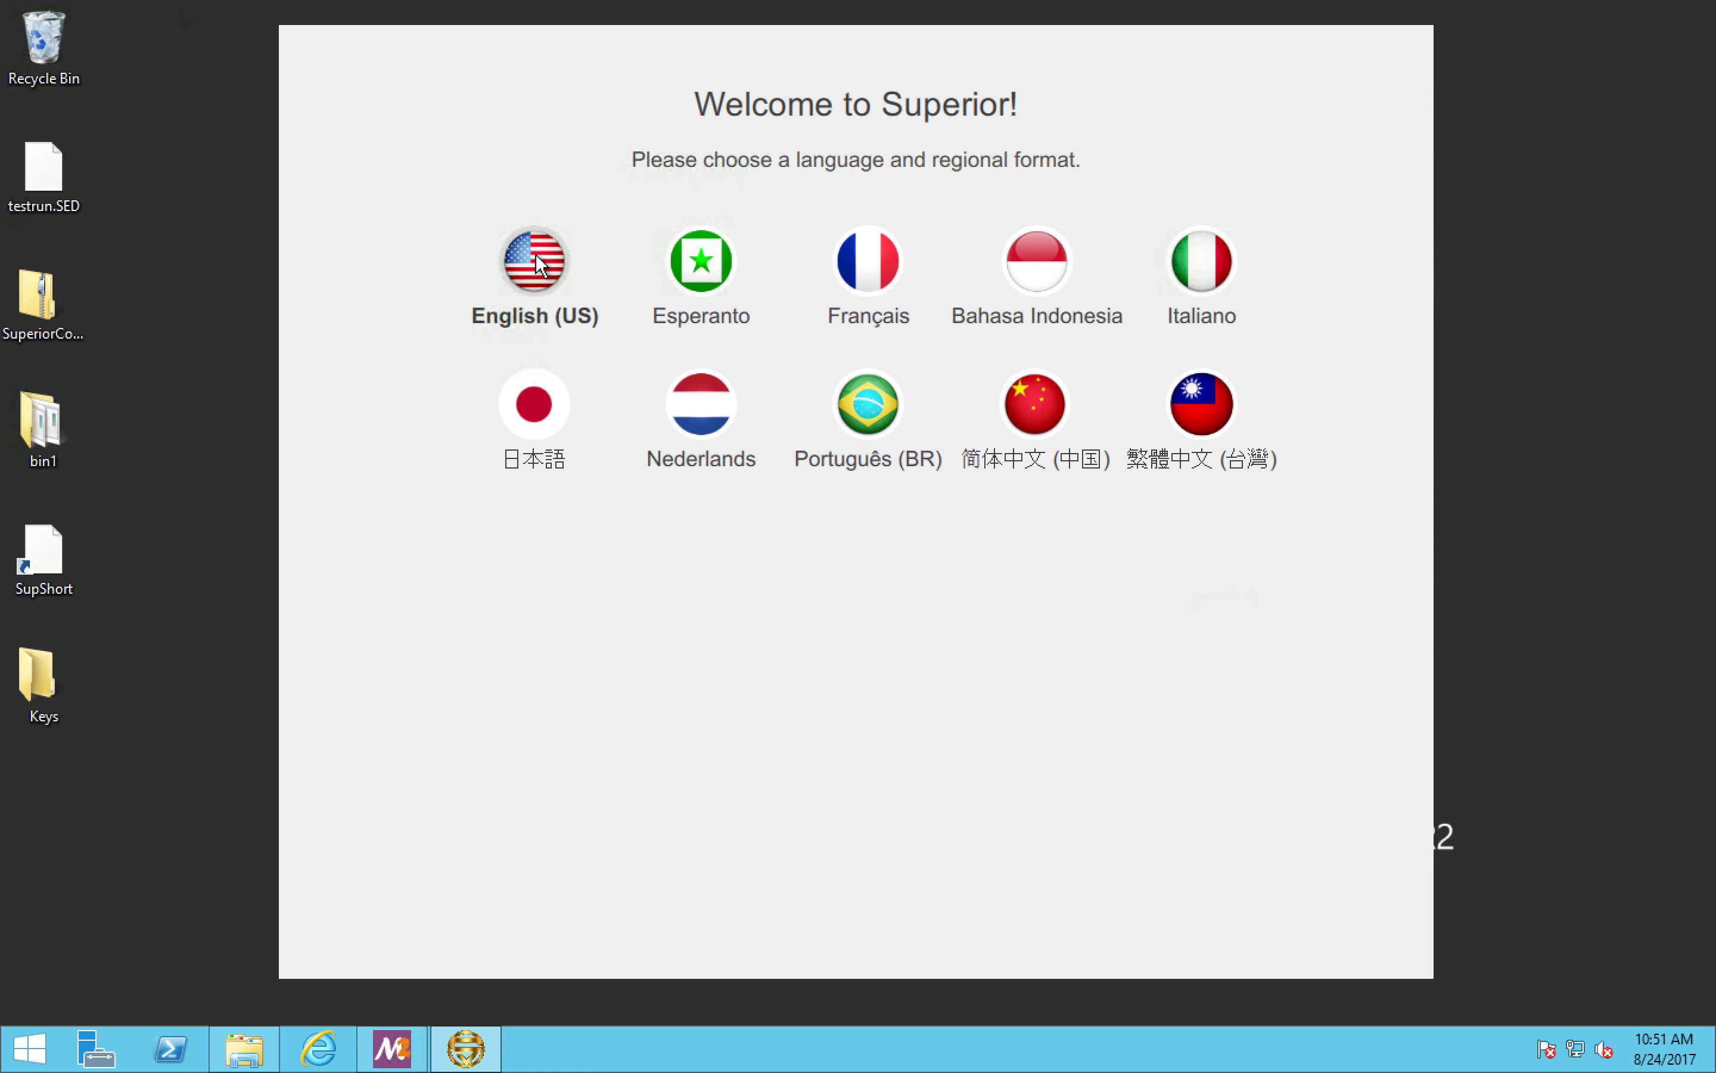
Step: Choose English (US) and open the wallet file TEST_WALLET.keys from the desktop's Keys > TEST_WALLET folder
left_click(537, 264)
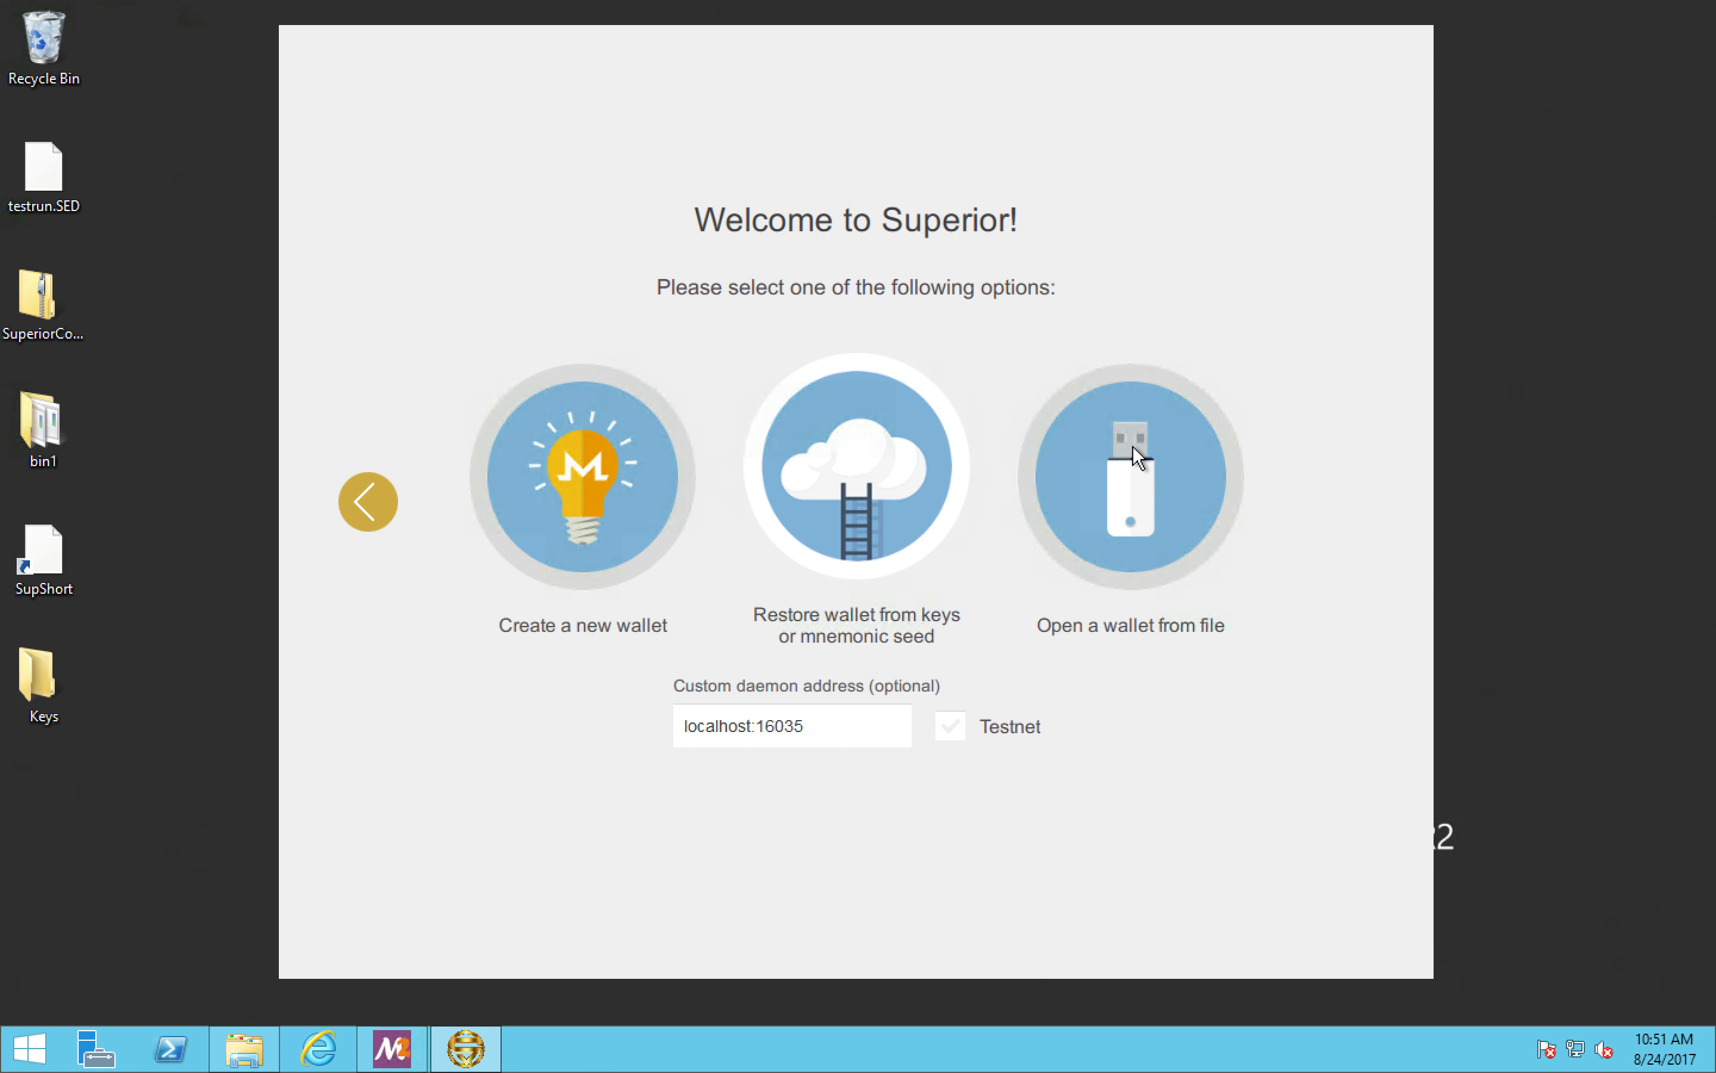
left_click(1132, 446)
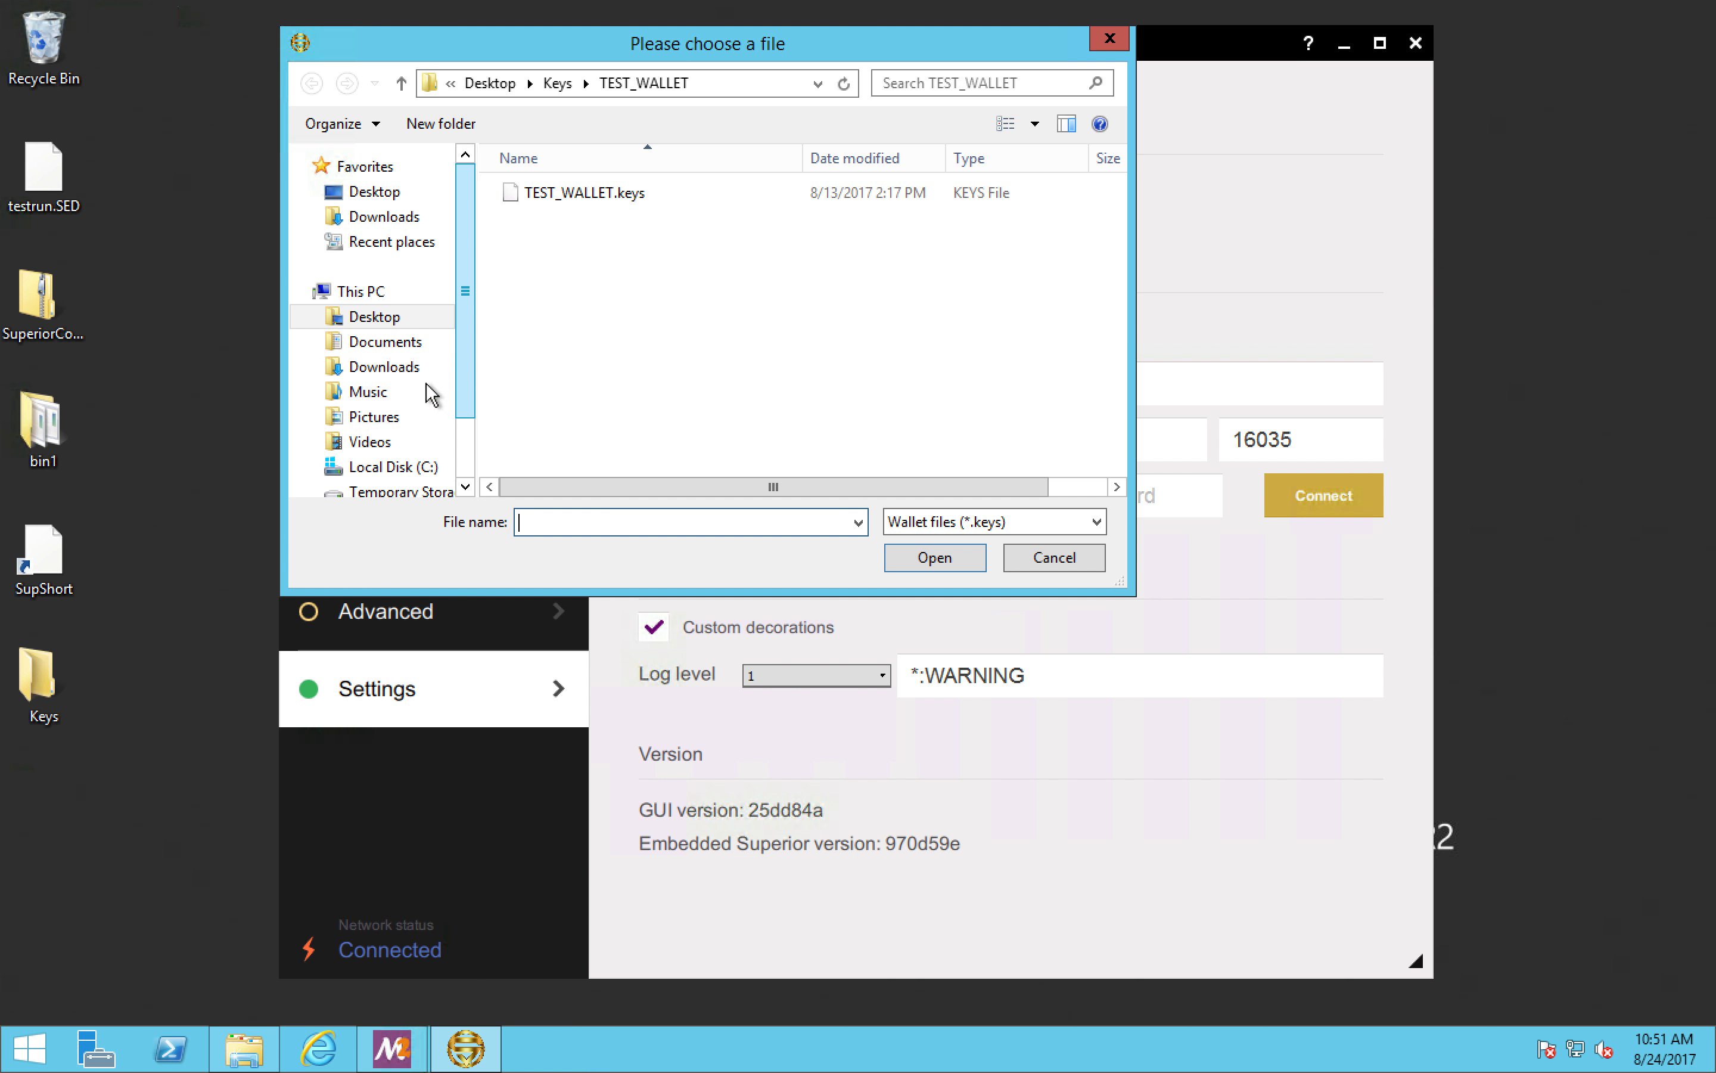
left_click(389, 324)
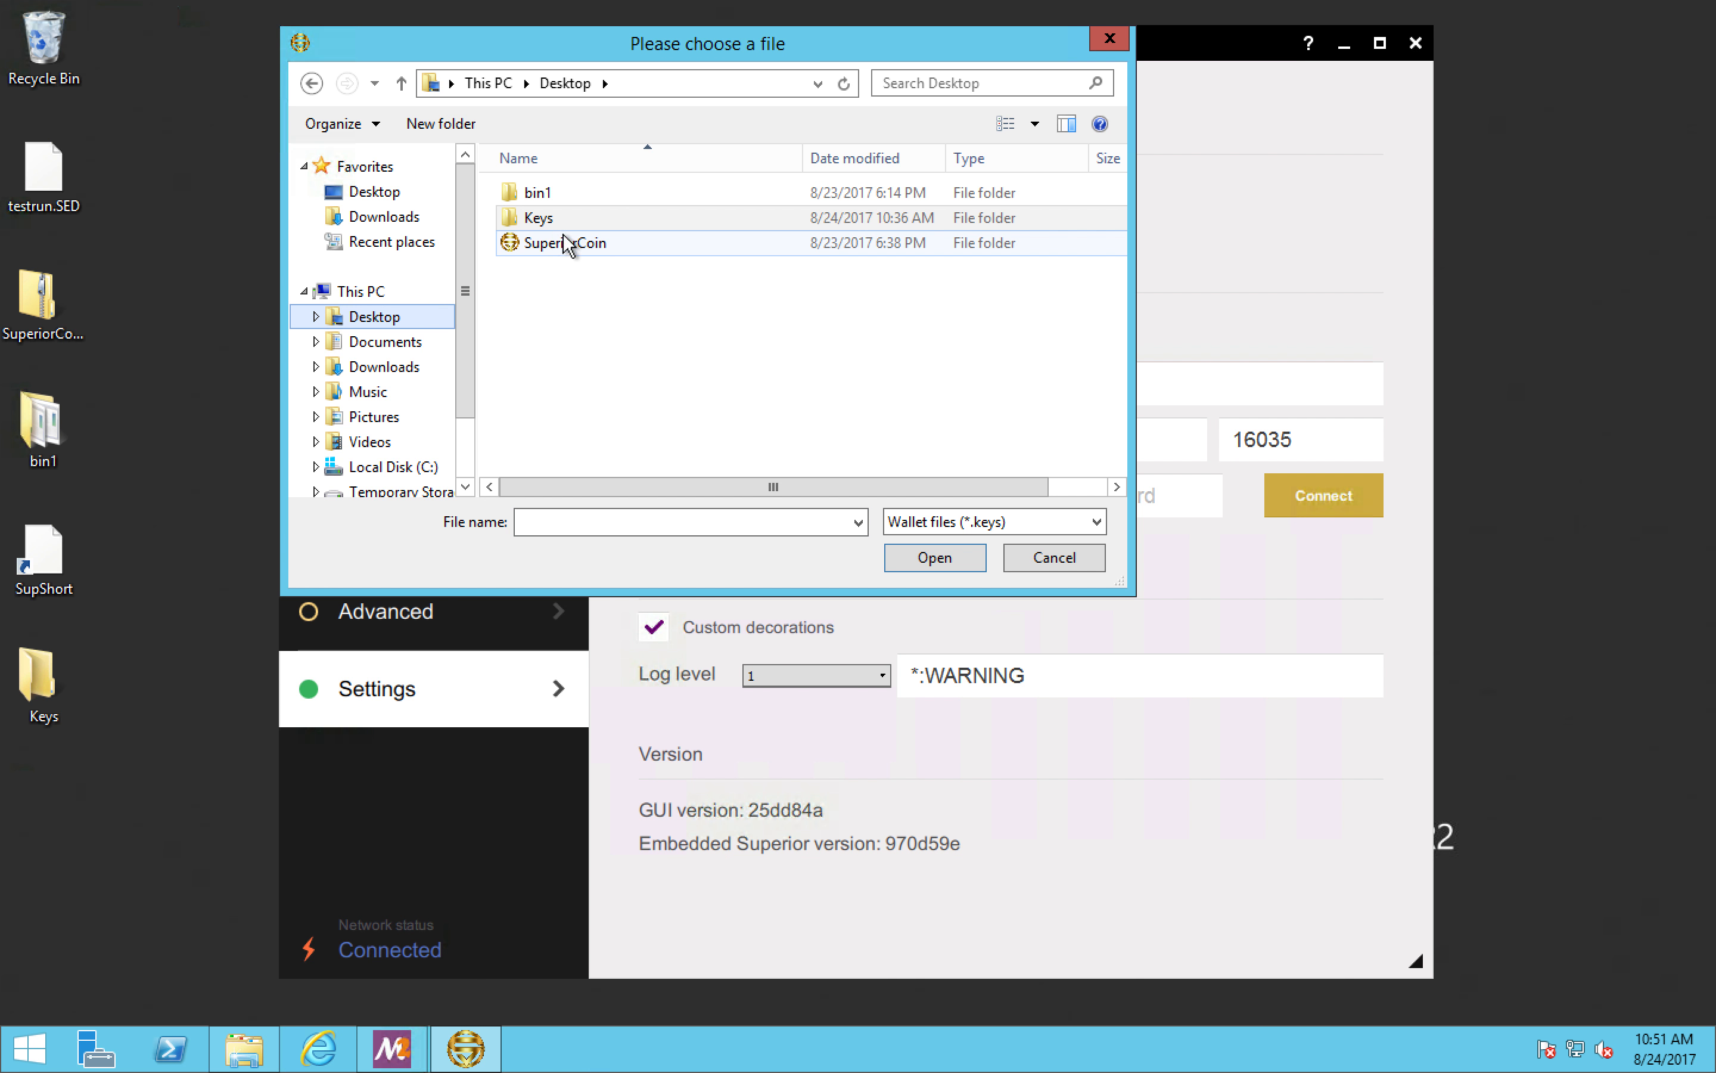
double_click(544, 216)
double_click(549, 196)
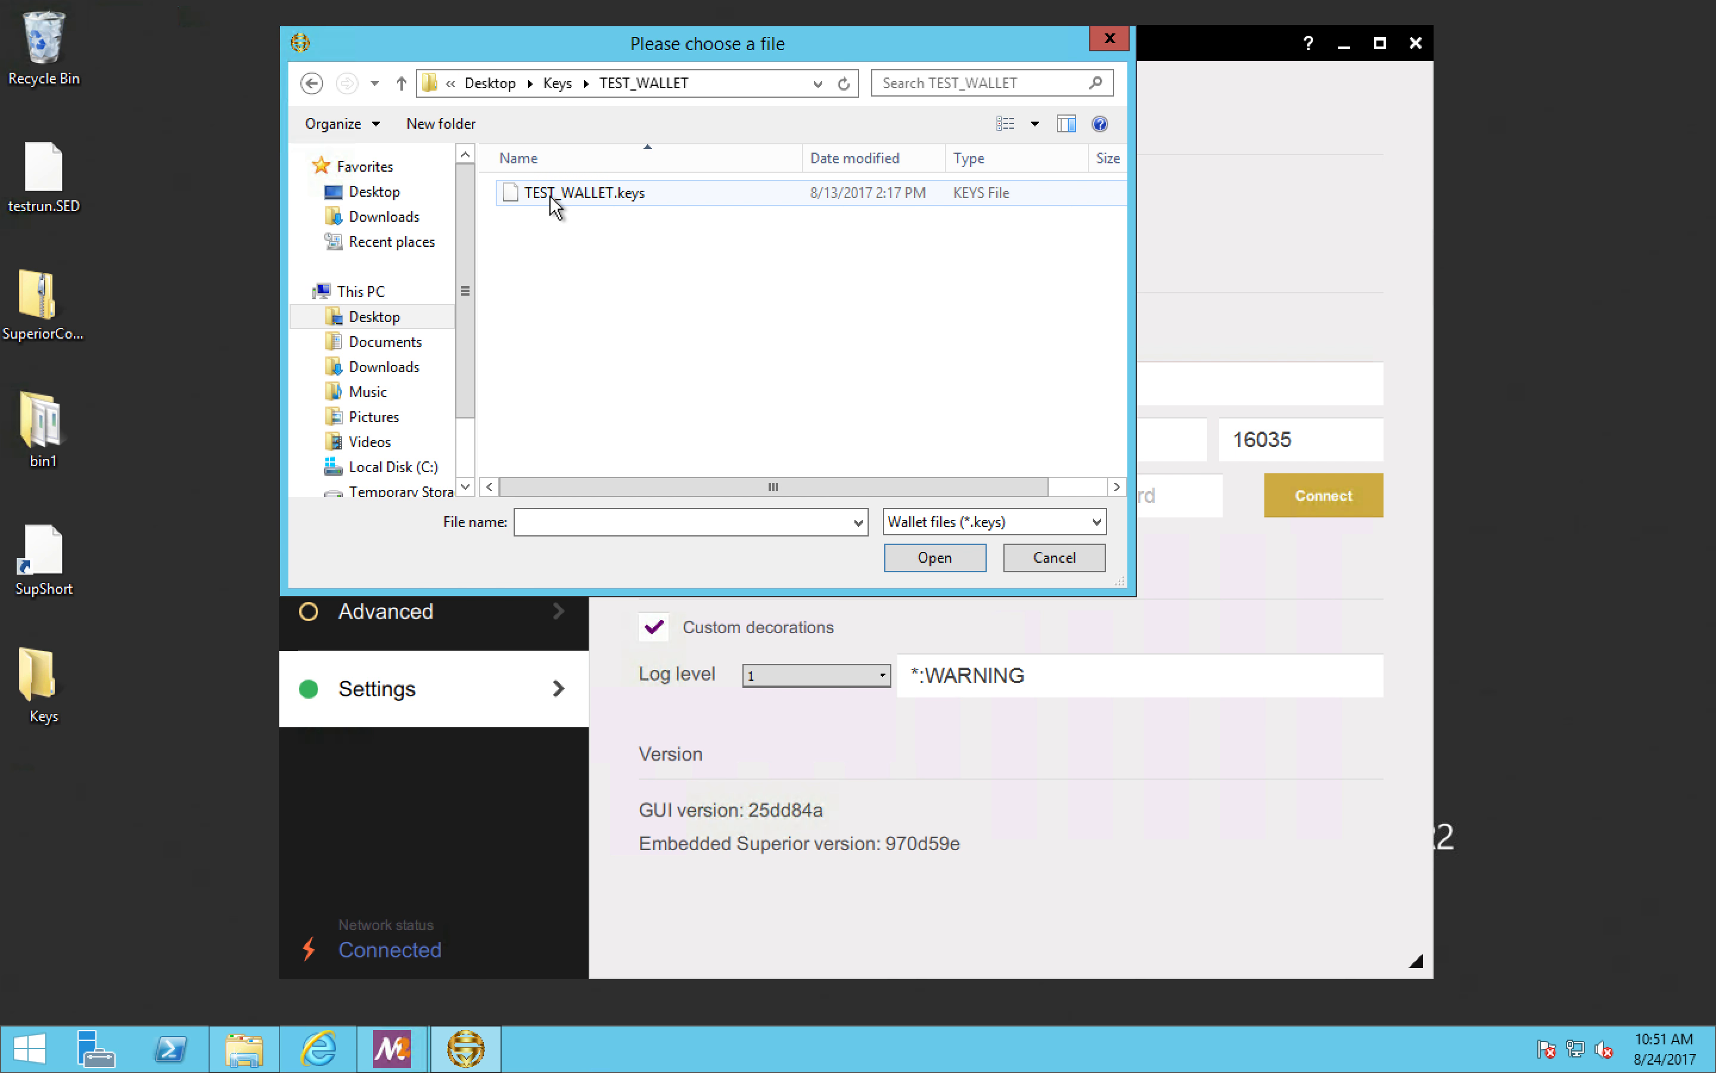
left_click(567, 191)
left_click(935, 556)
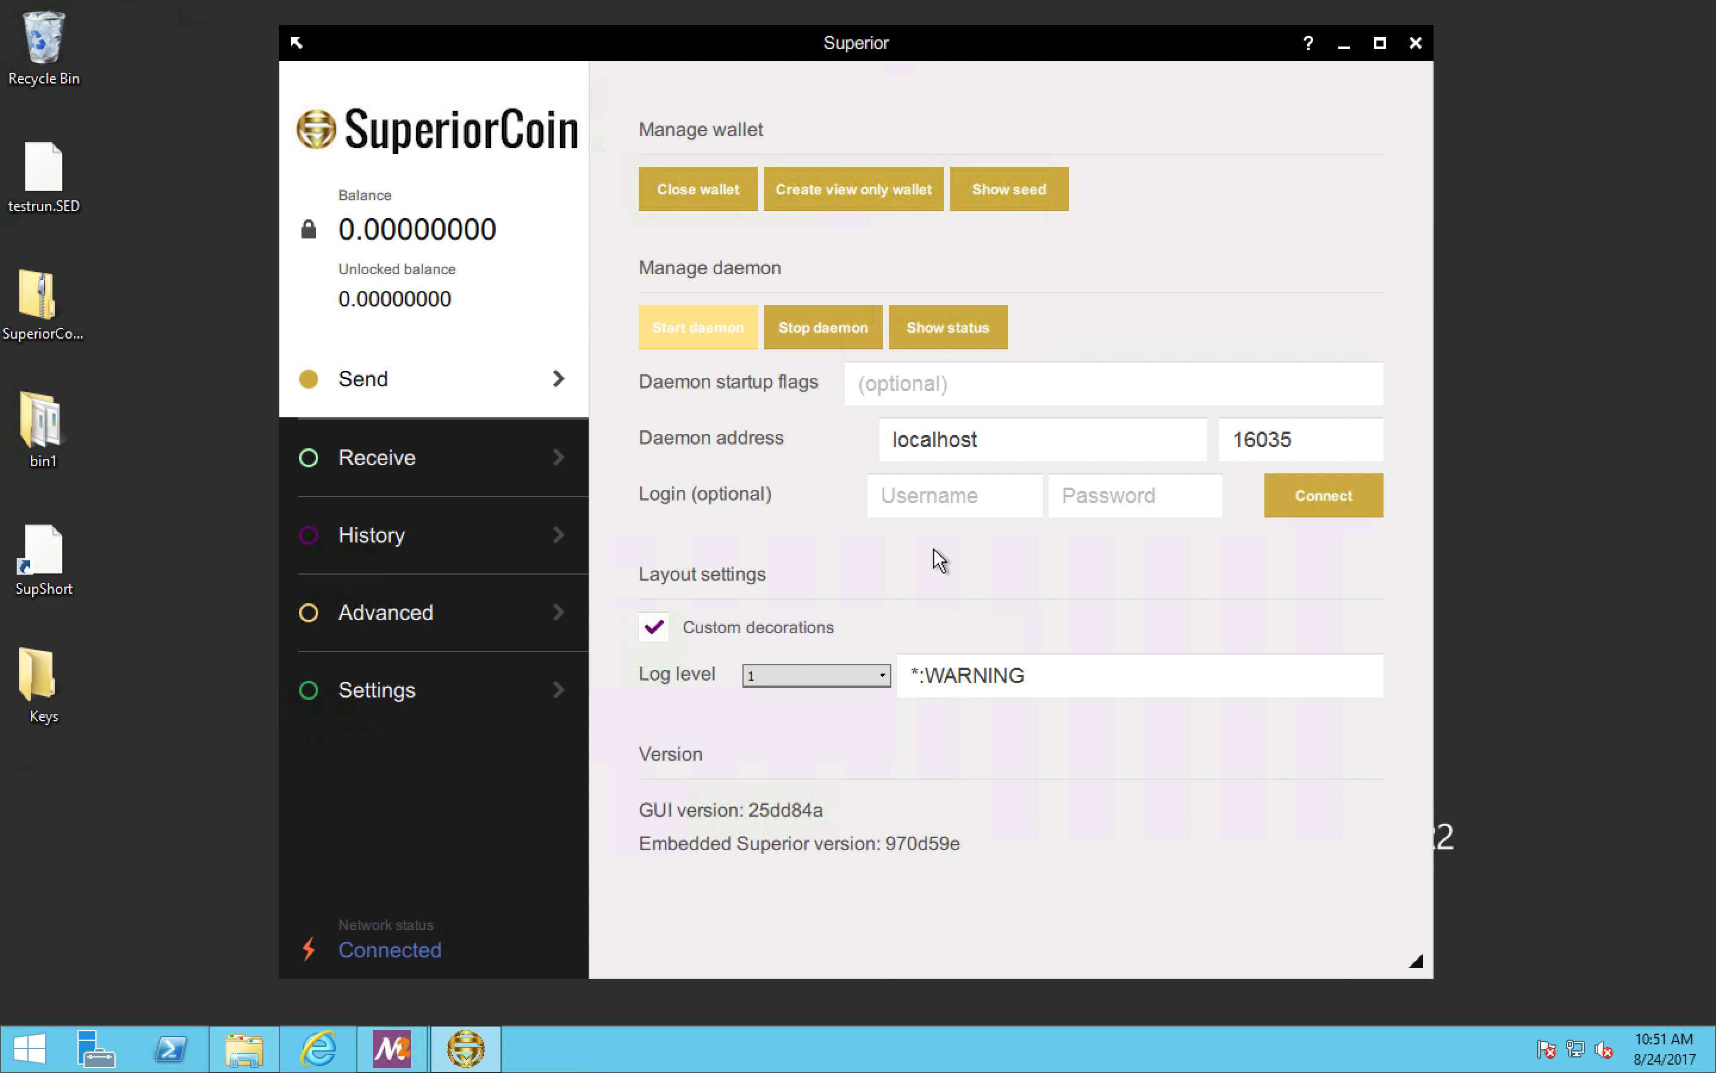
Step: Enter the wallet password for TEST_WALLET and unlock it
left_click(873, 503)
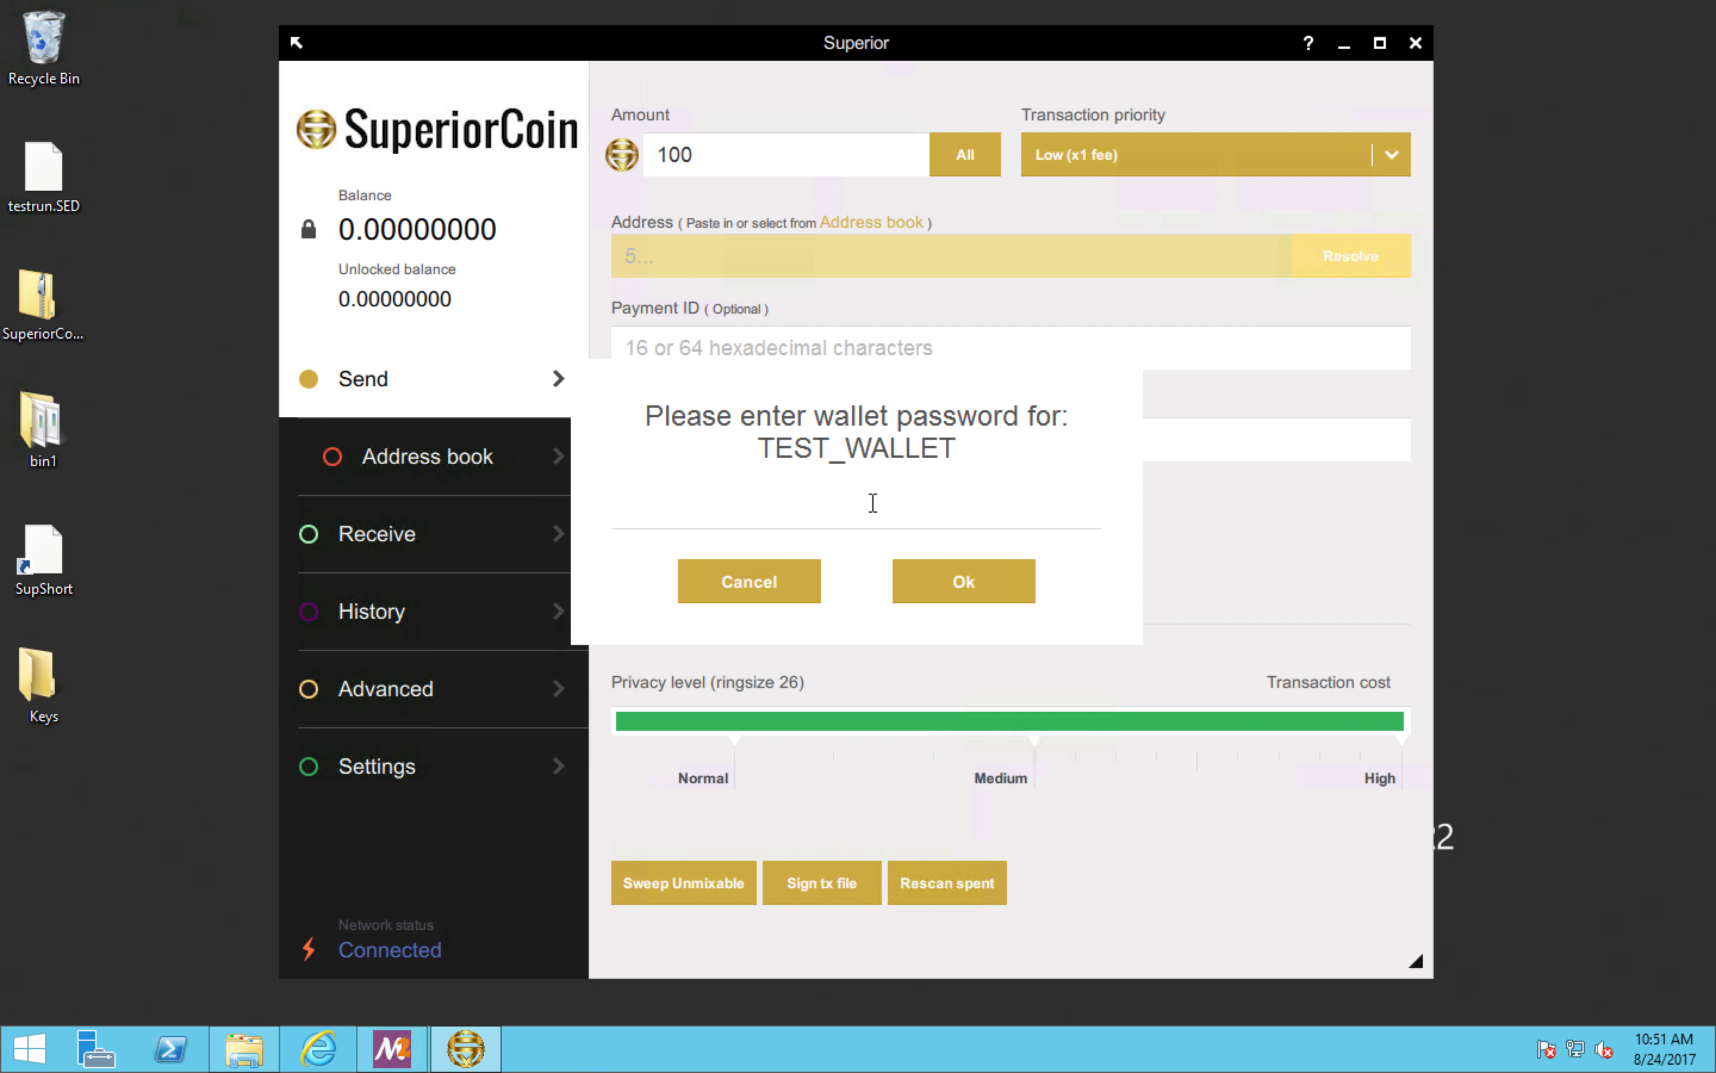
type("********")
left_click(954, 582)
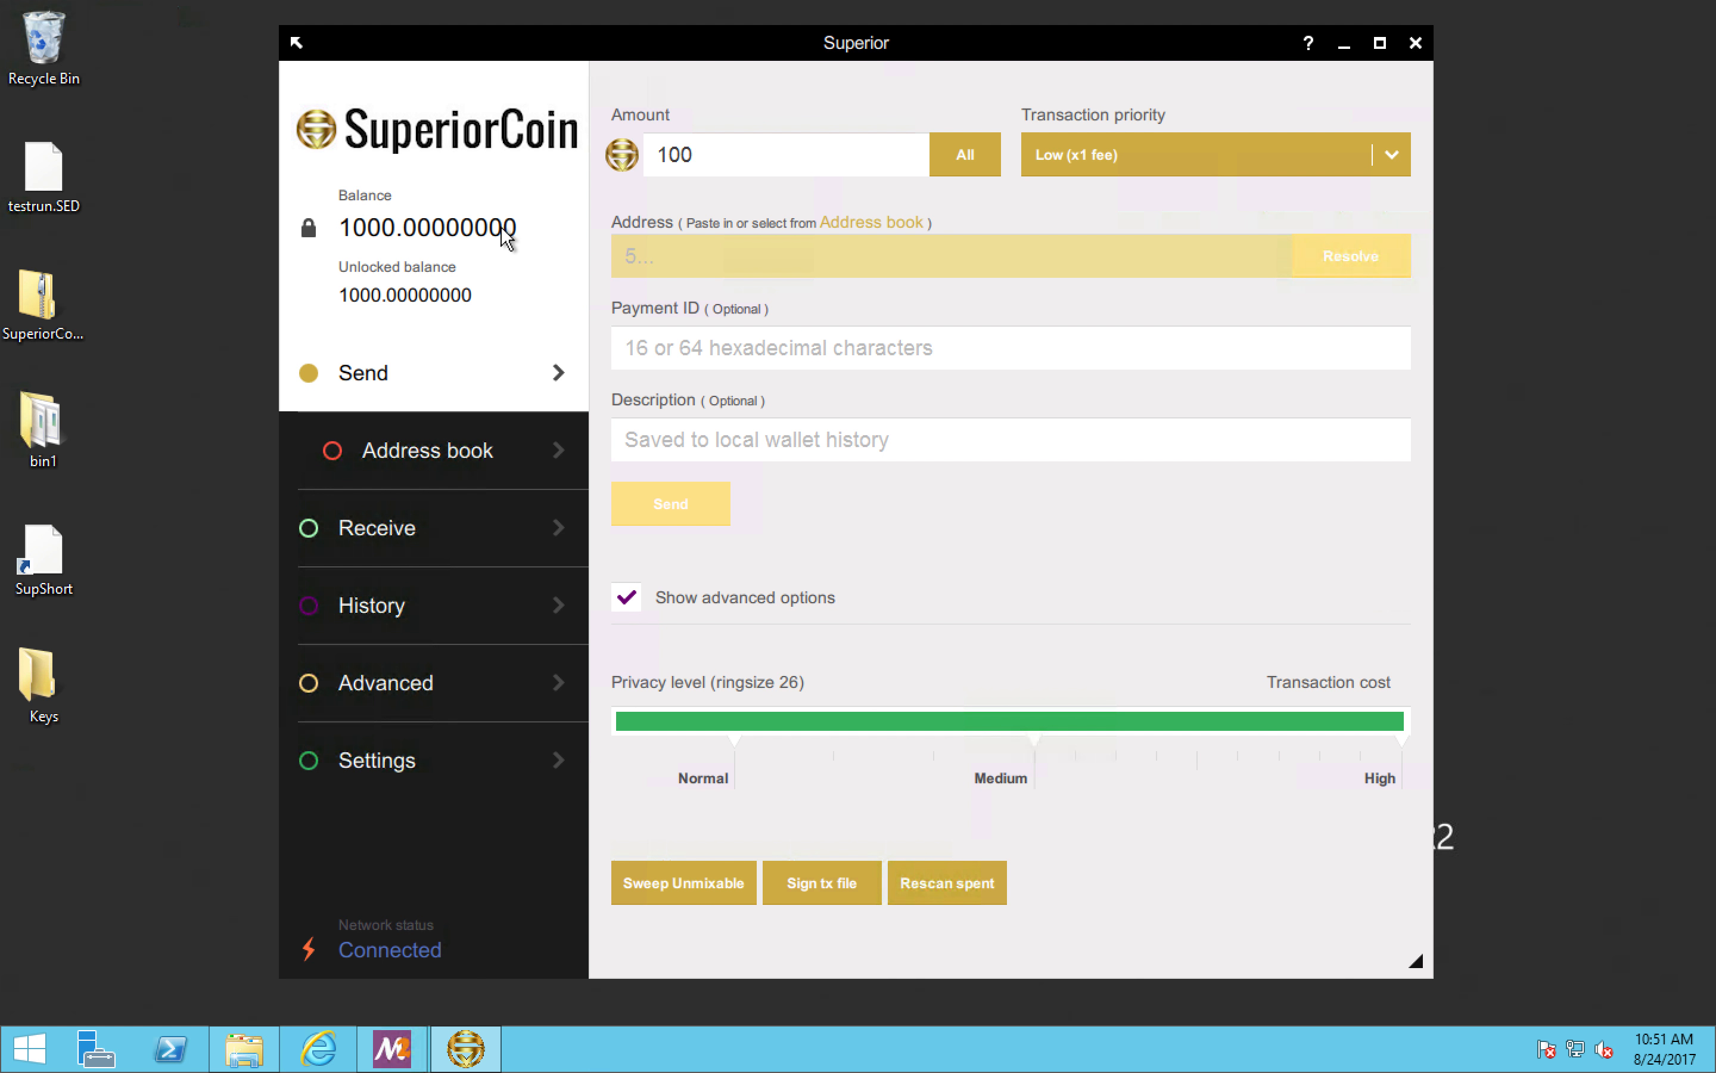
Step: Paste the copied wallet address as the recipient of the 100-coin payment and describe it as "test demo"
left_click(680, 248)
right_click(679, 250)
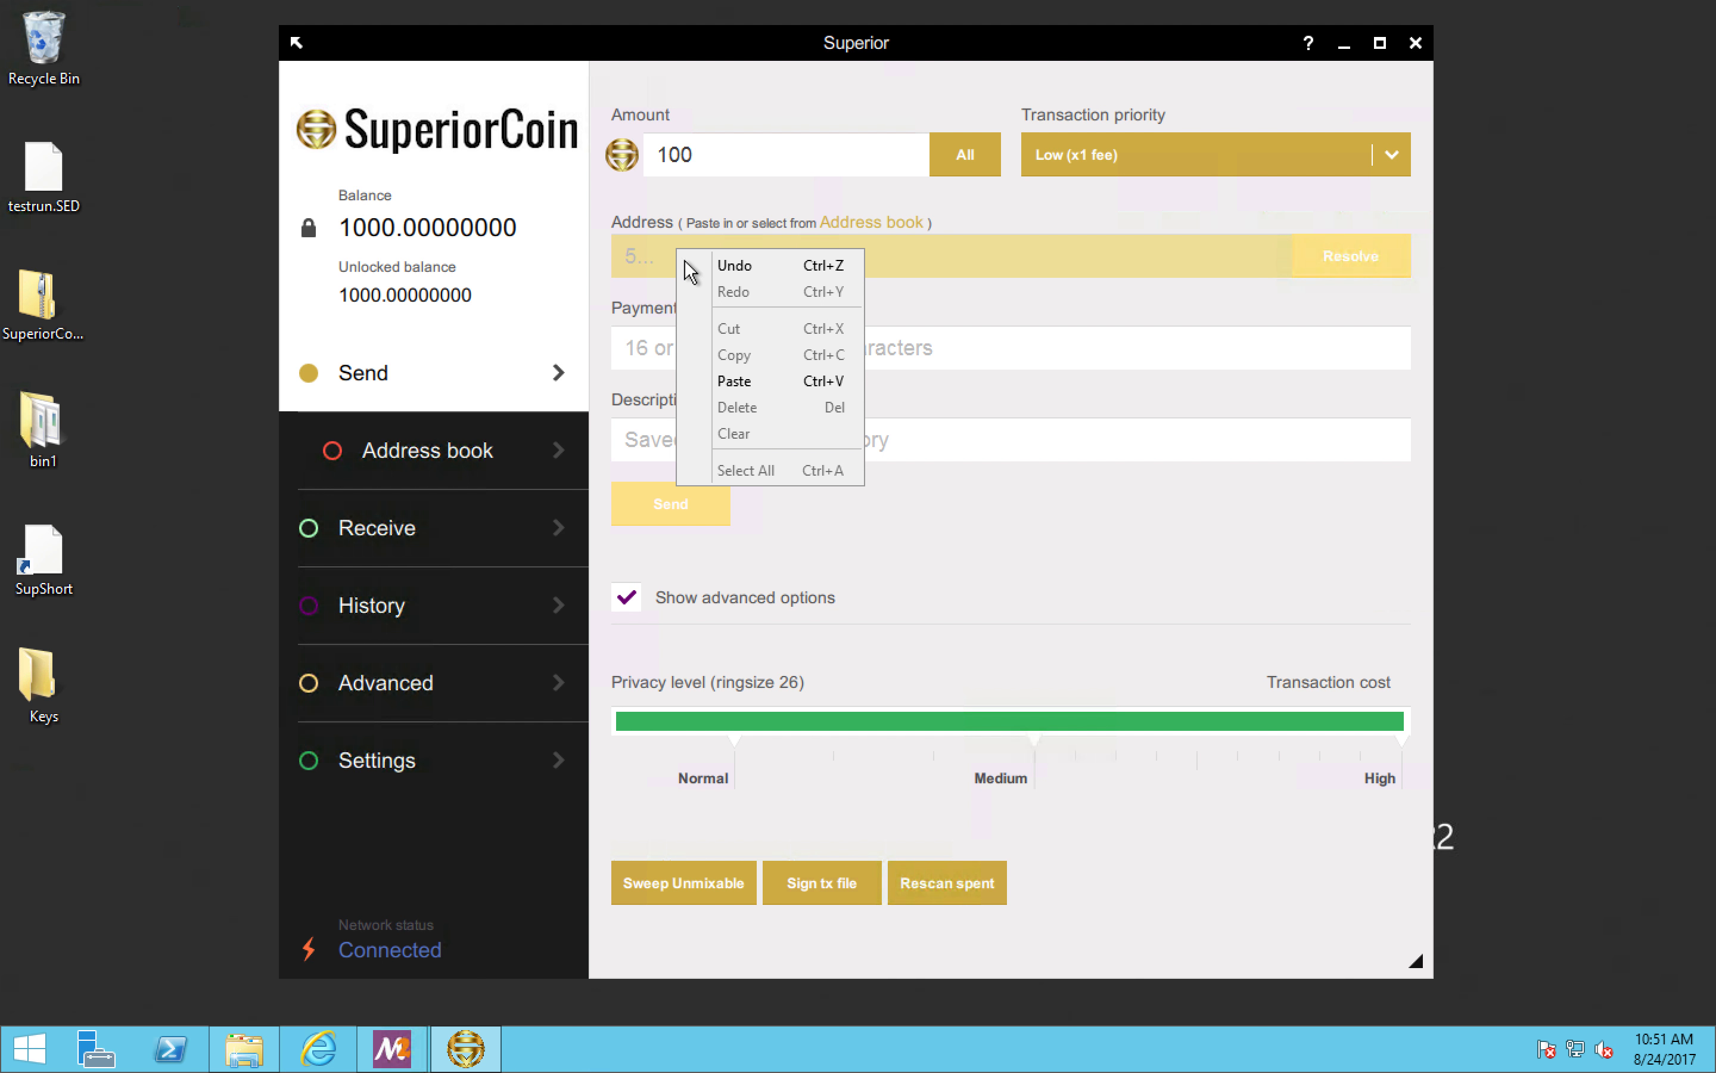
left_click(730, 381)
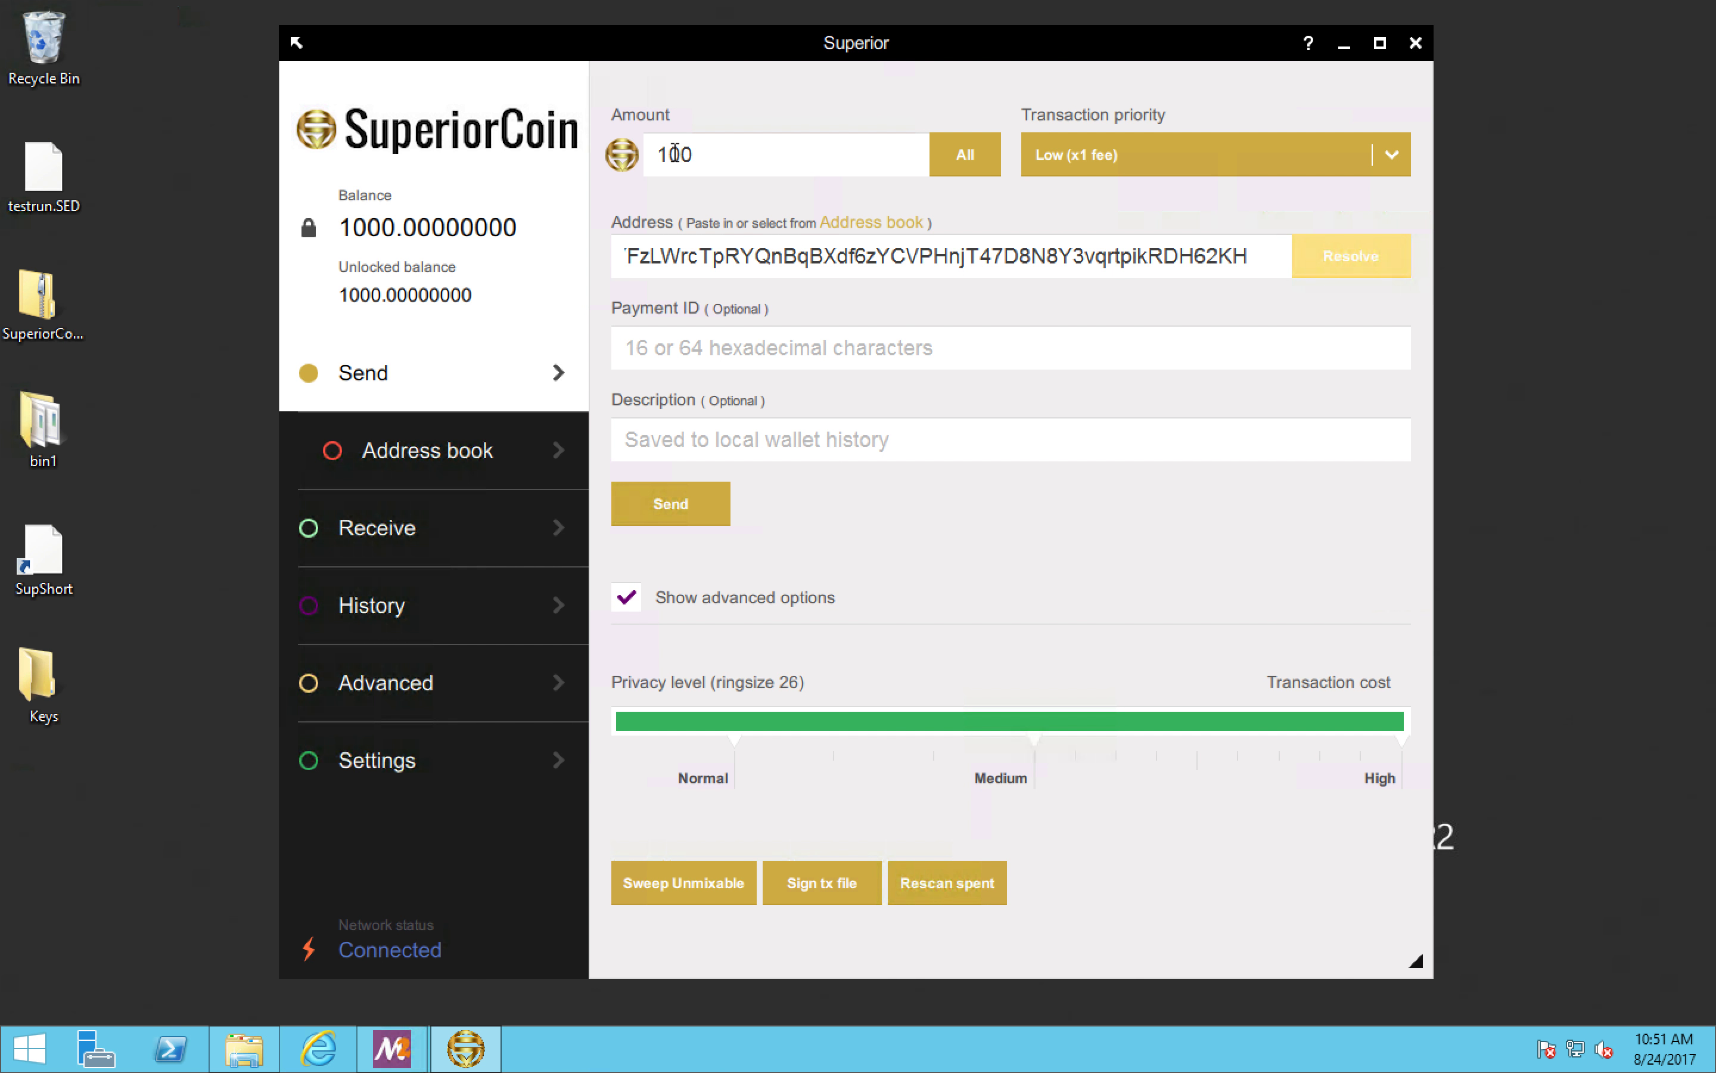
left_click(668, 437)
type("tes")
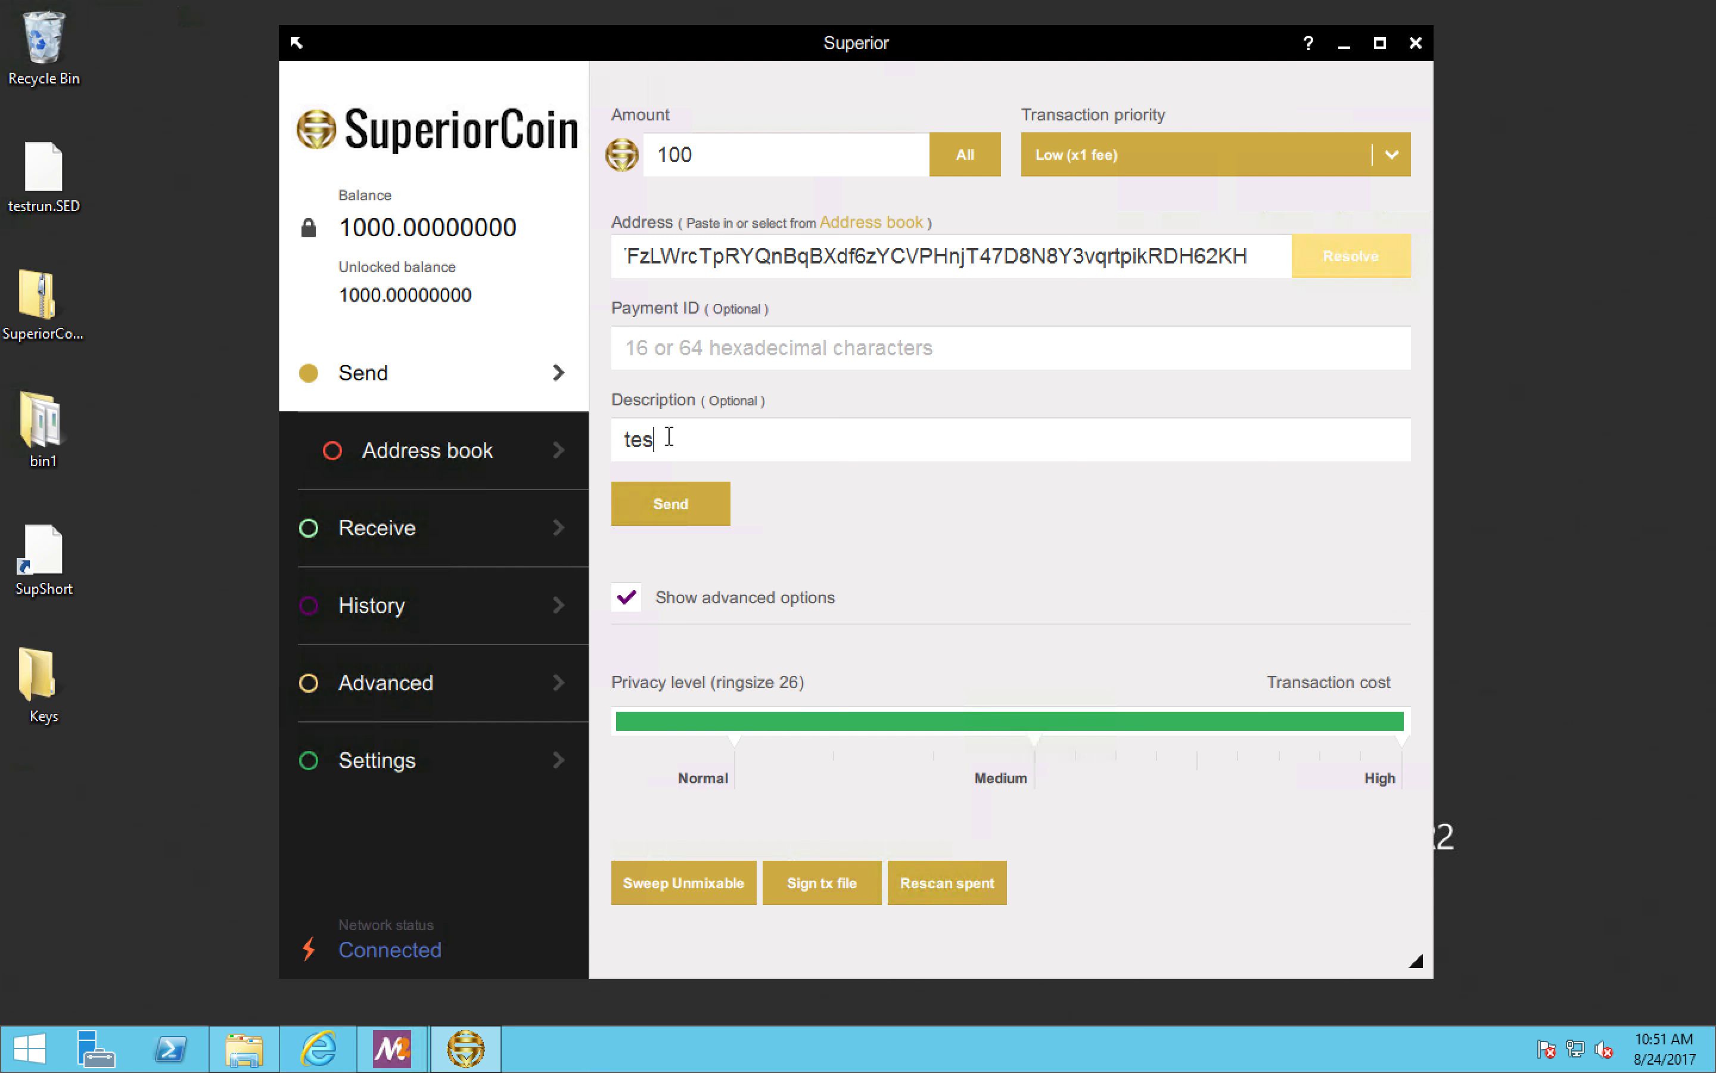
type("t demo")
Step: Set the privacy level to Medium (ringsize 9), preview the transaction's fee, and cancel the confirmation
left_click(735, 718)
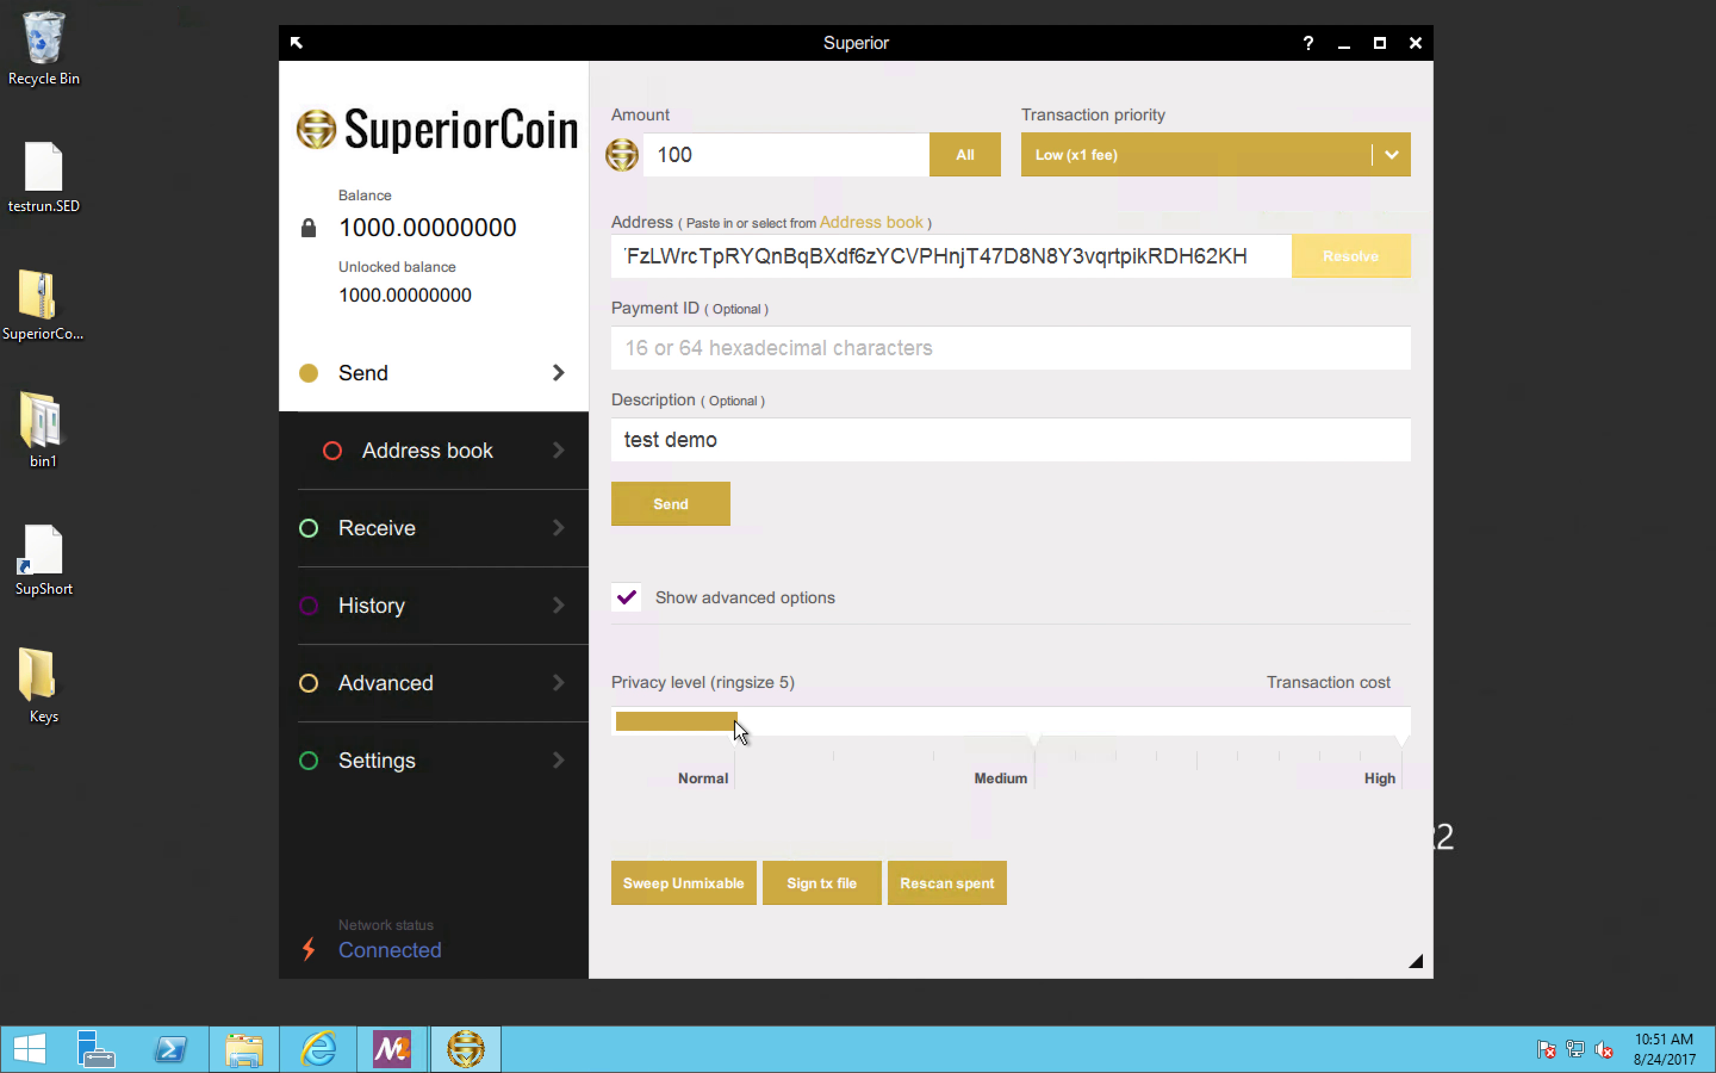
left_click(1036, 731)
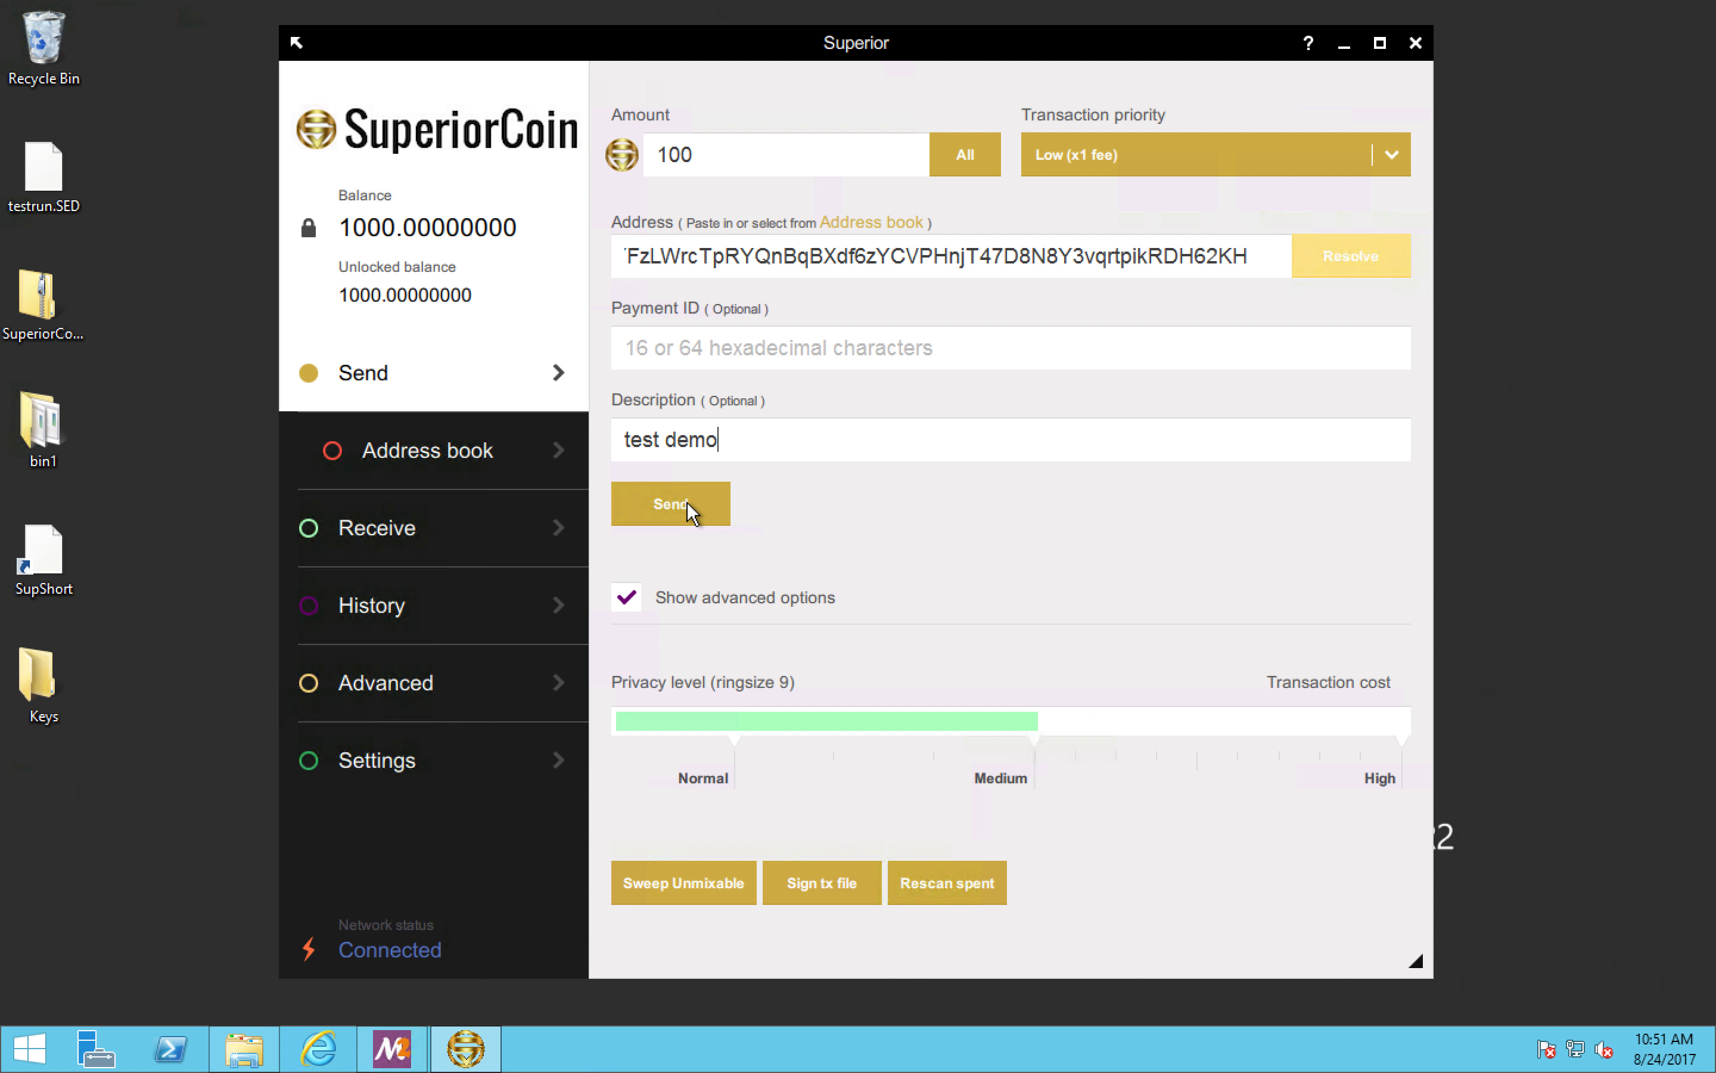
left_click(670, 502)
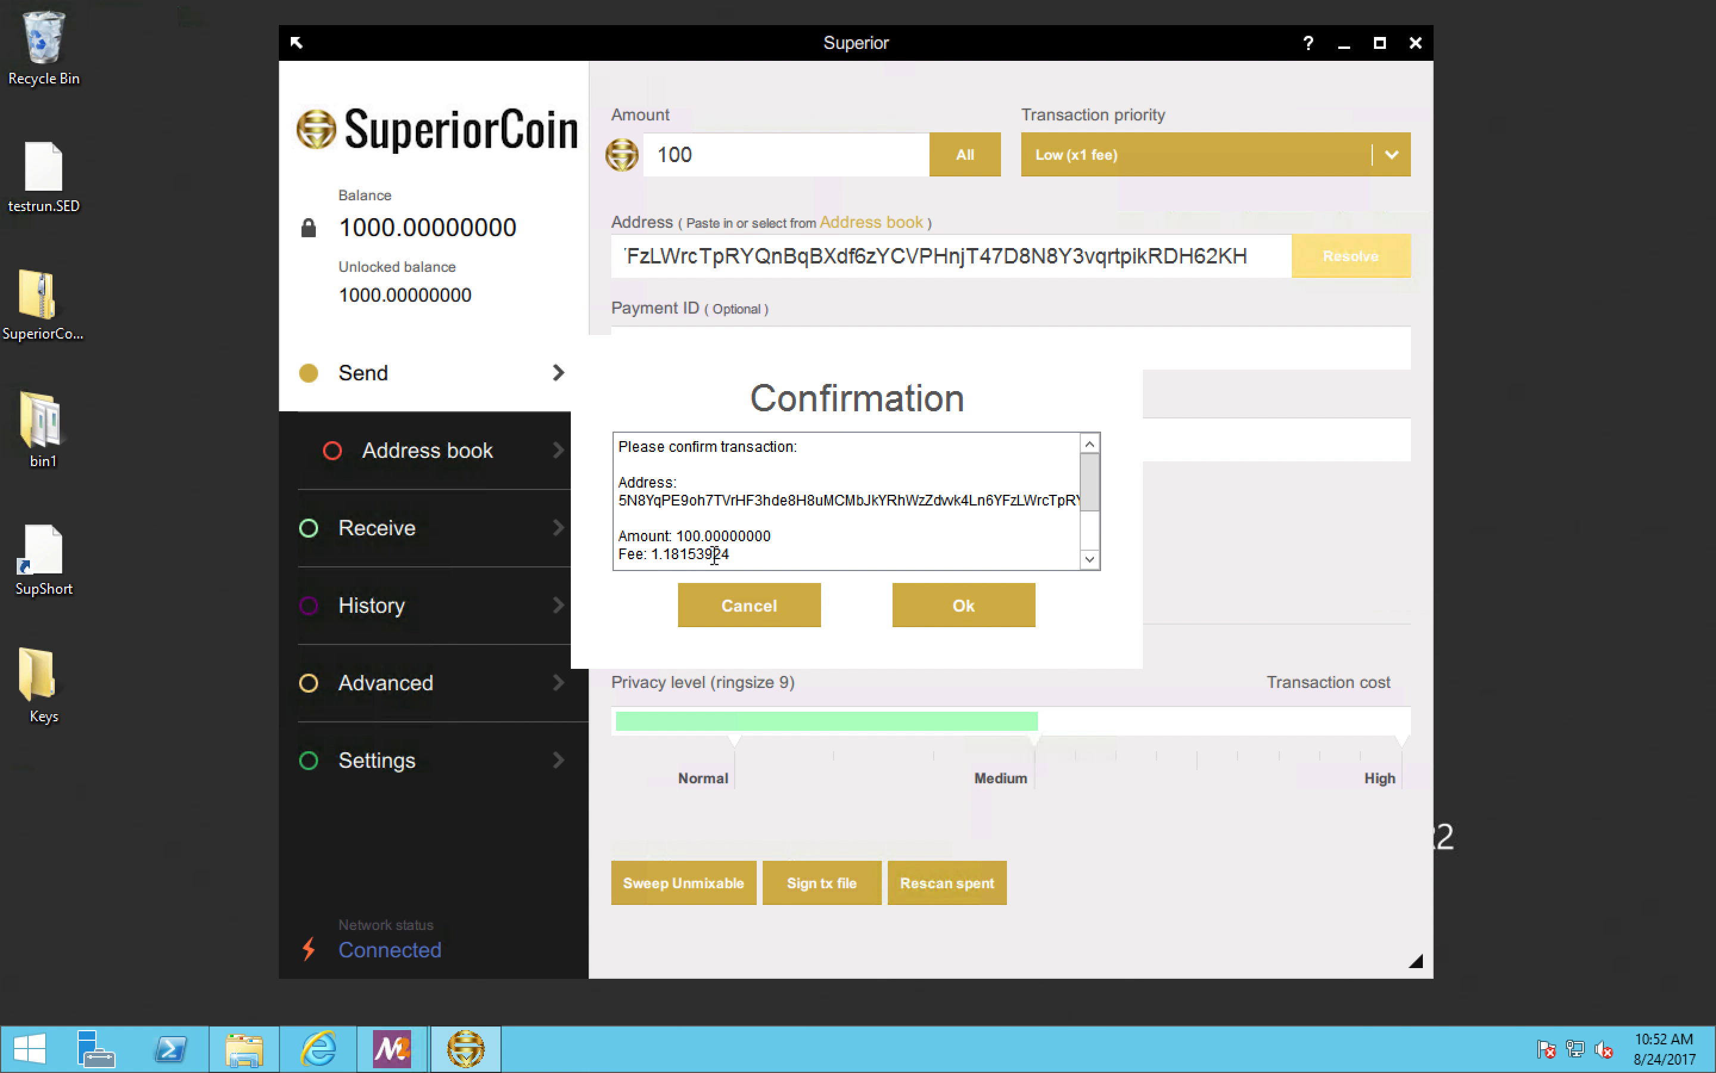
left_click(753, 602)
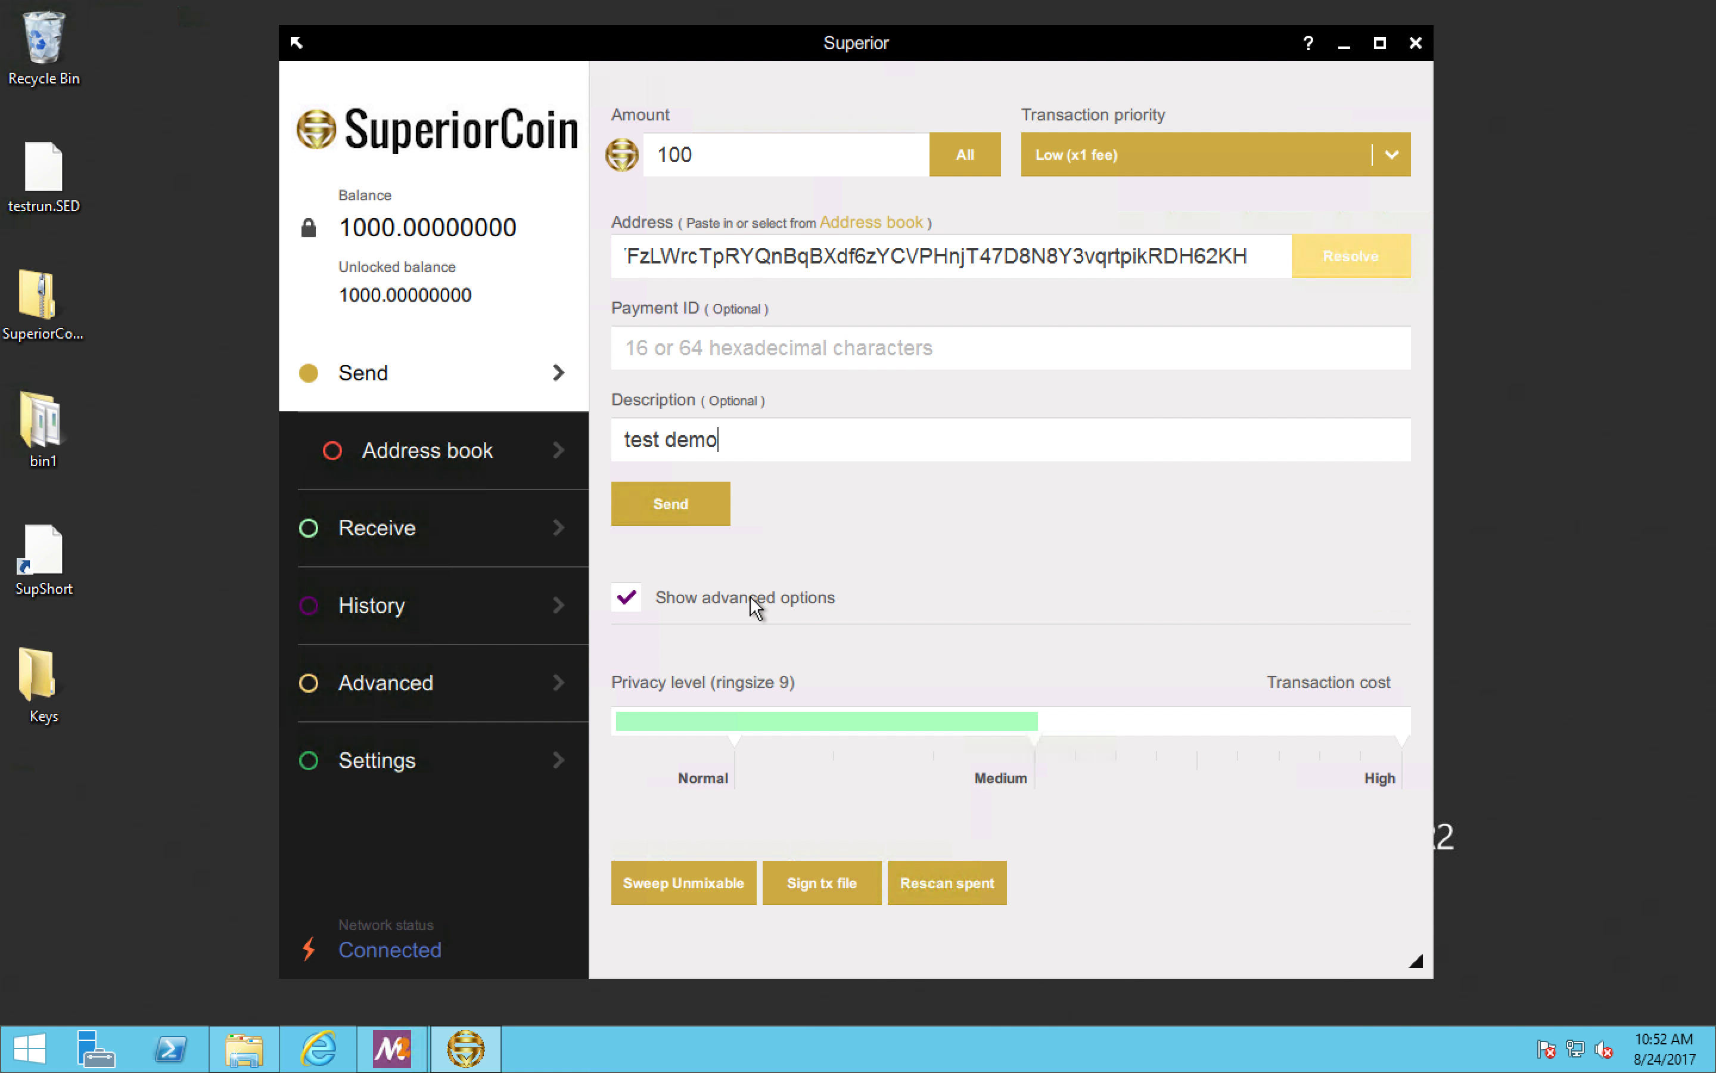
Step: Raise the privacy level to High (ringsize 26), preview the transaction's fee, and cancel the confirmation
left_click(1408, 742)
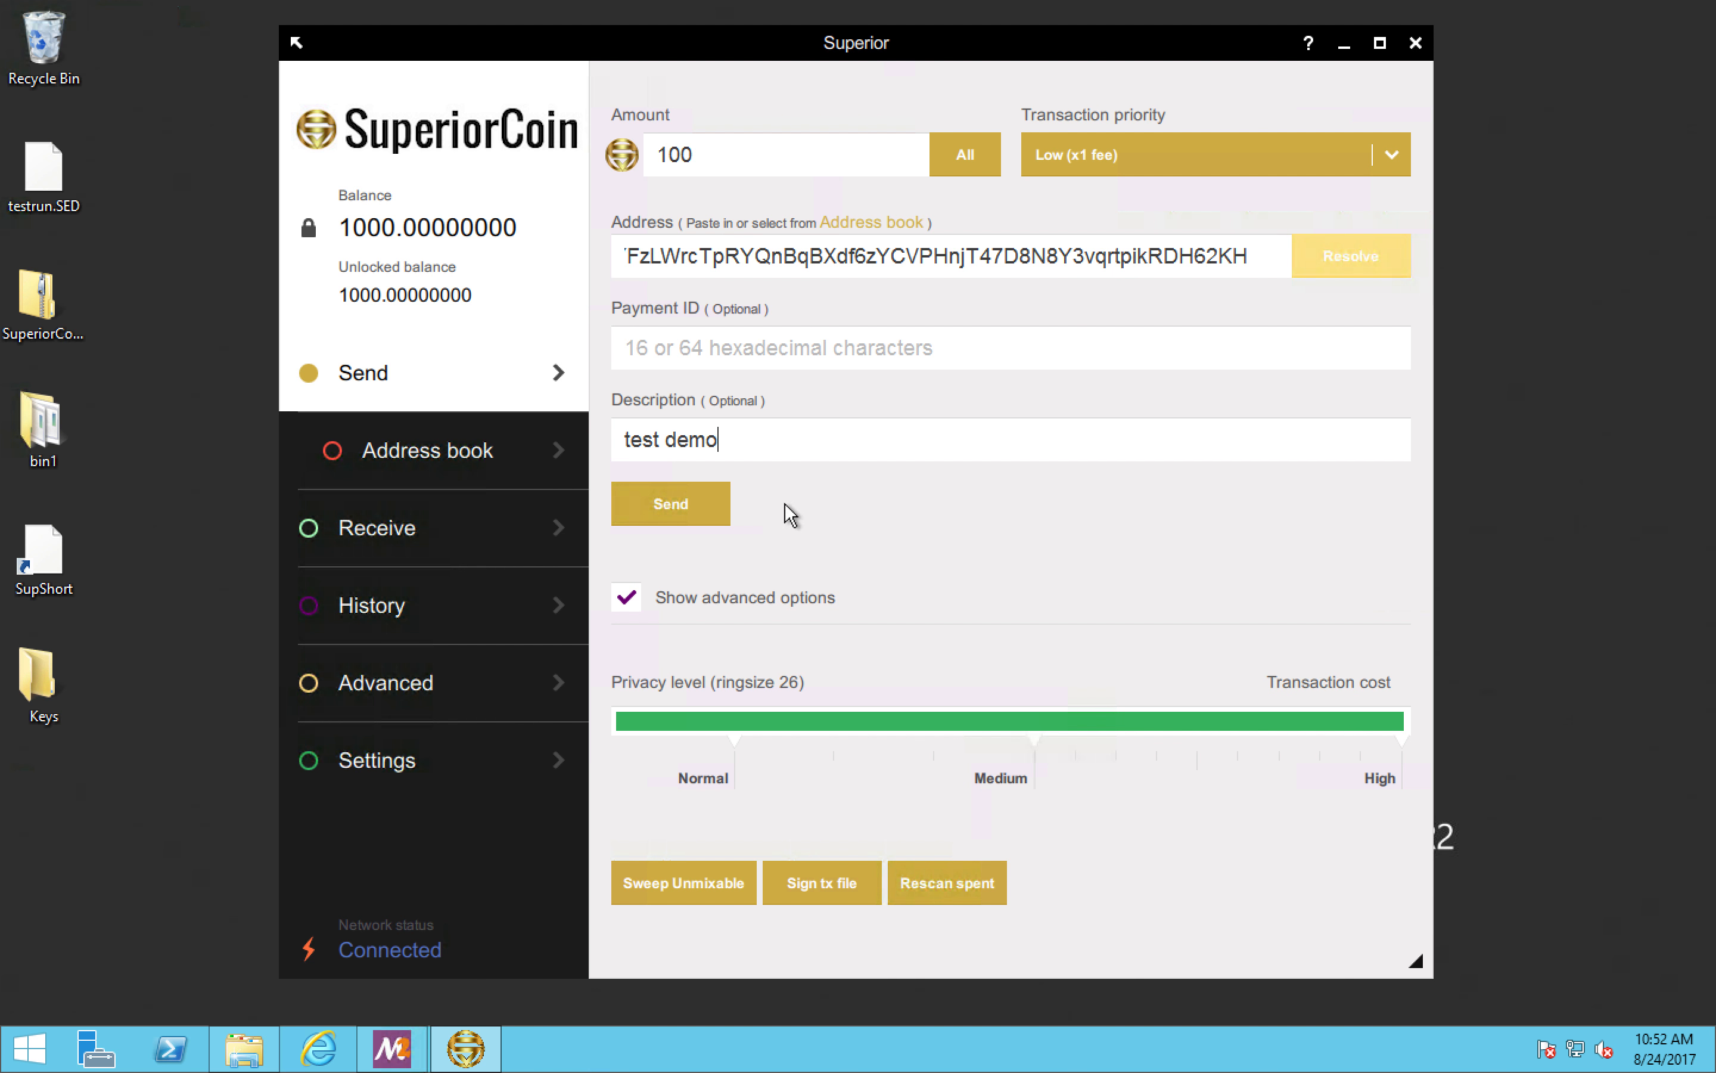
left_click(686, 509)
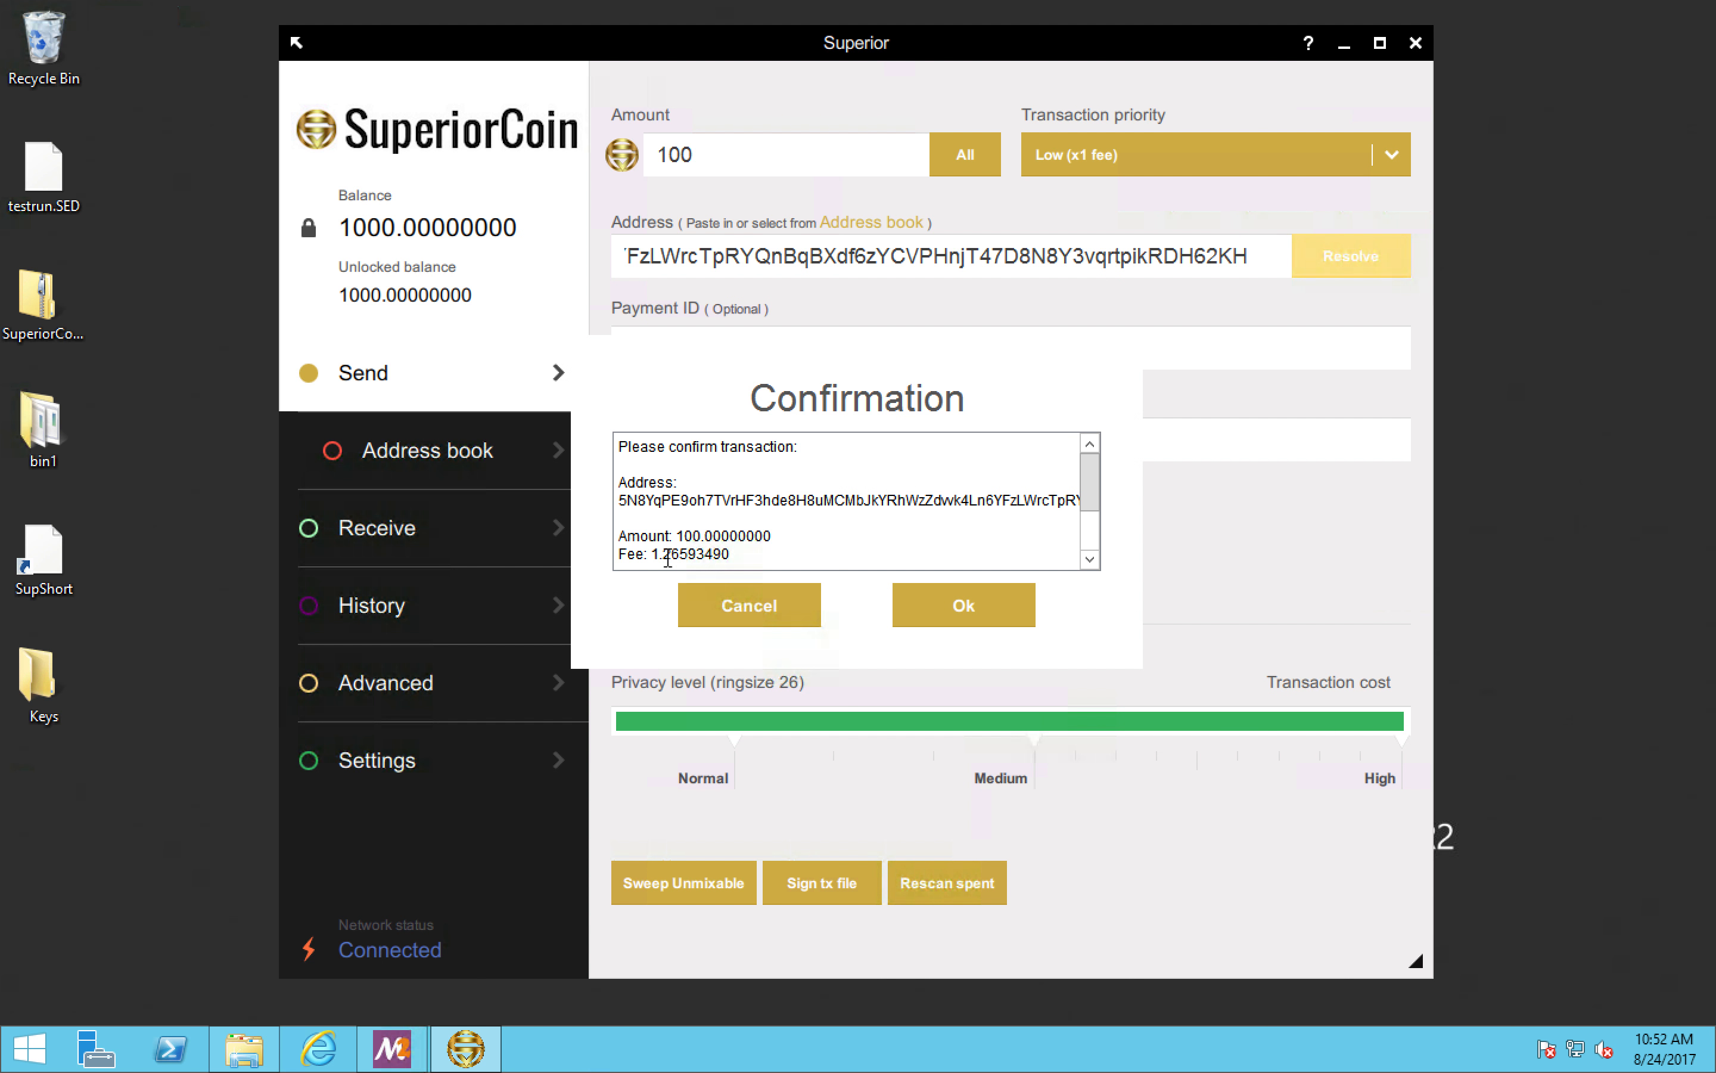
left_click(750, 604)
Step: Set the transaction priority to High (x166 fee), preview the fee, and cancel the confirmation
left_click(1390, 155)
left_click(1205, 265)
left_click(694, 506)
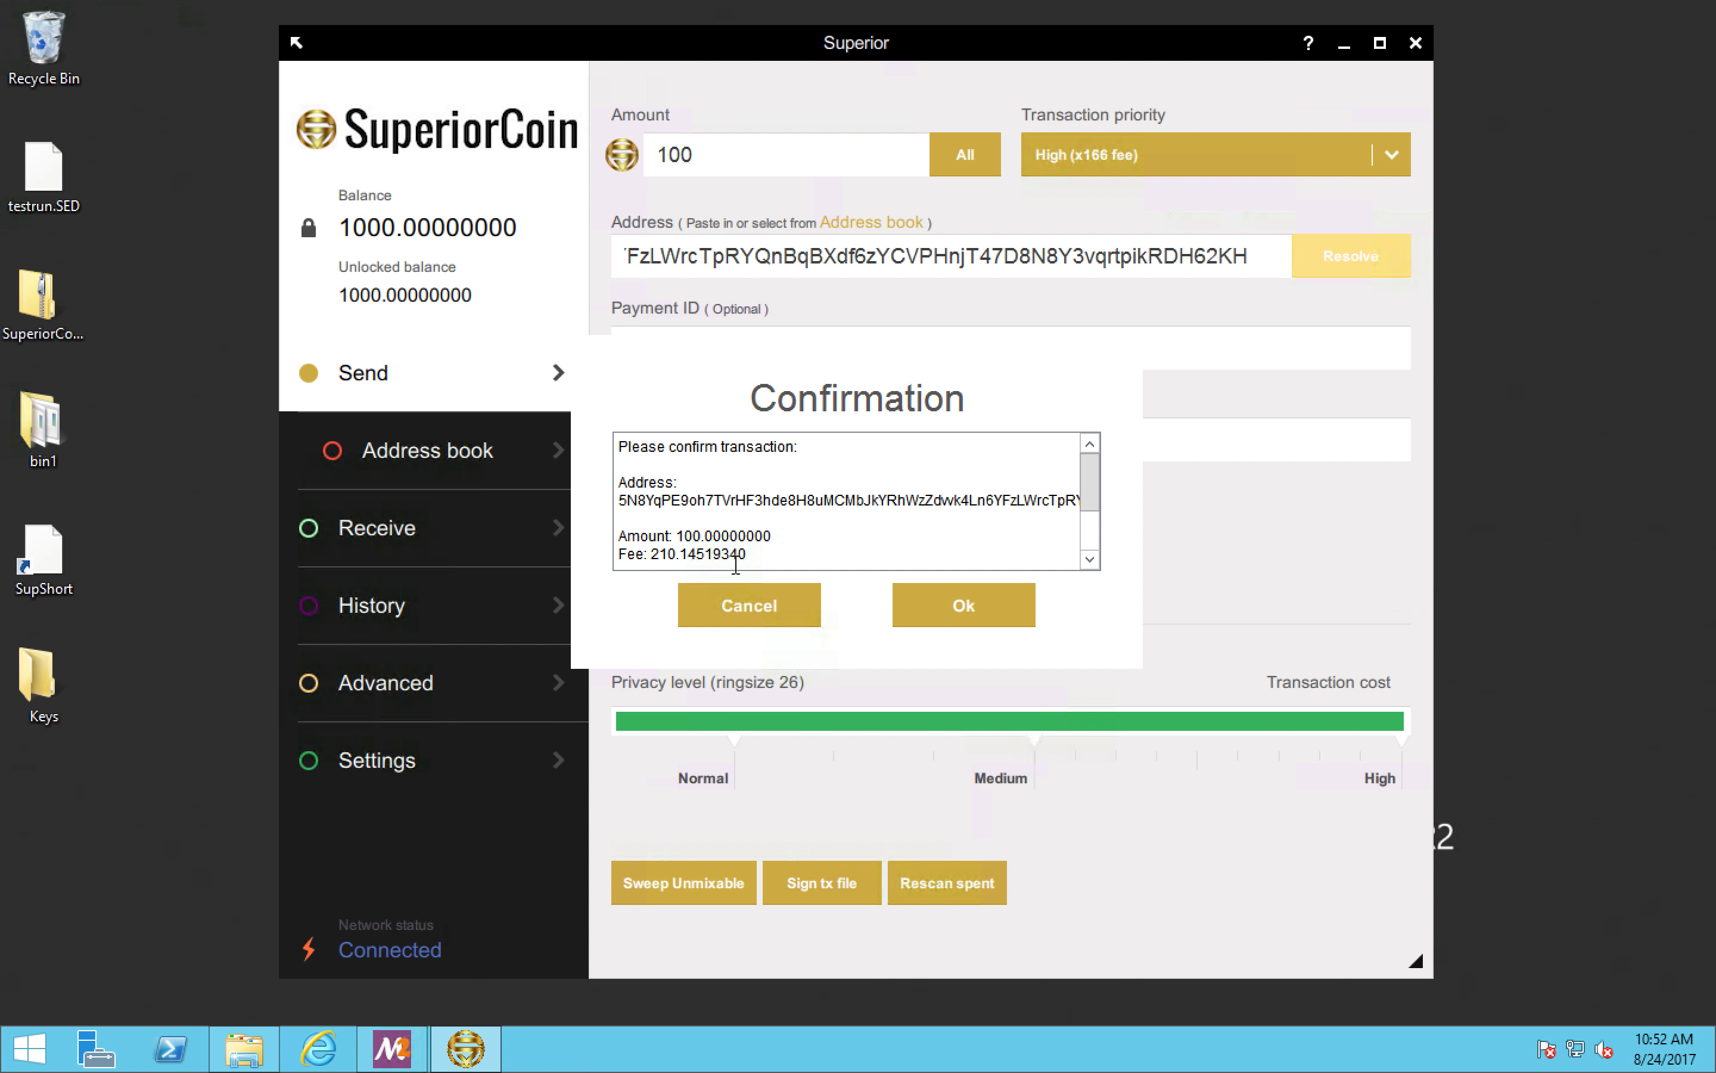
left_click(748, 605)
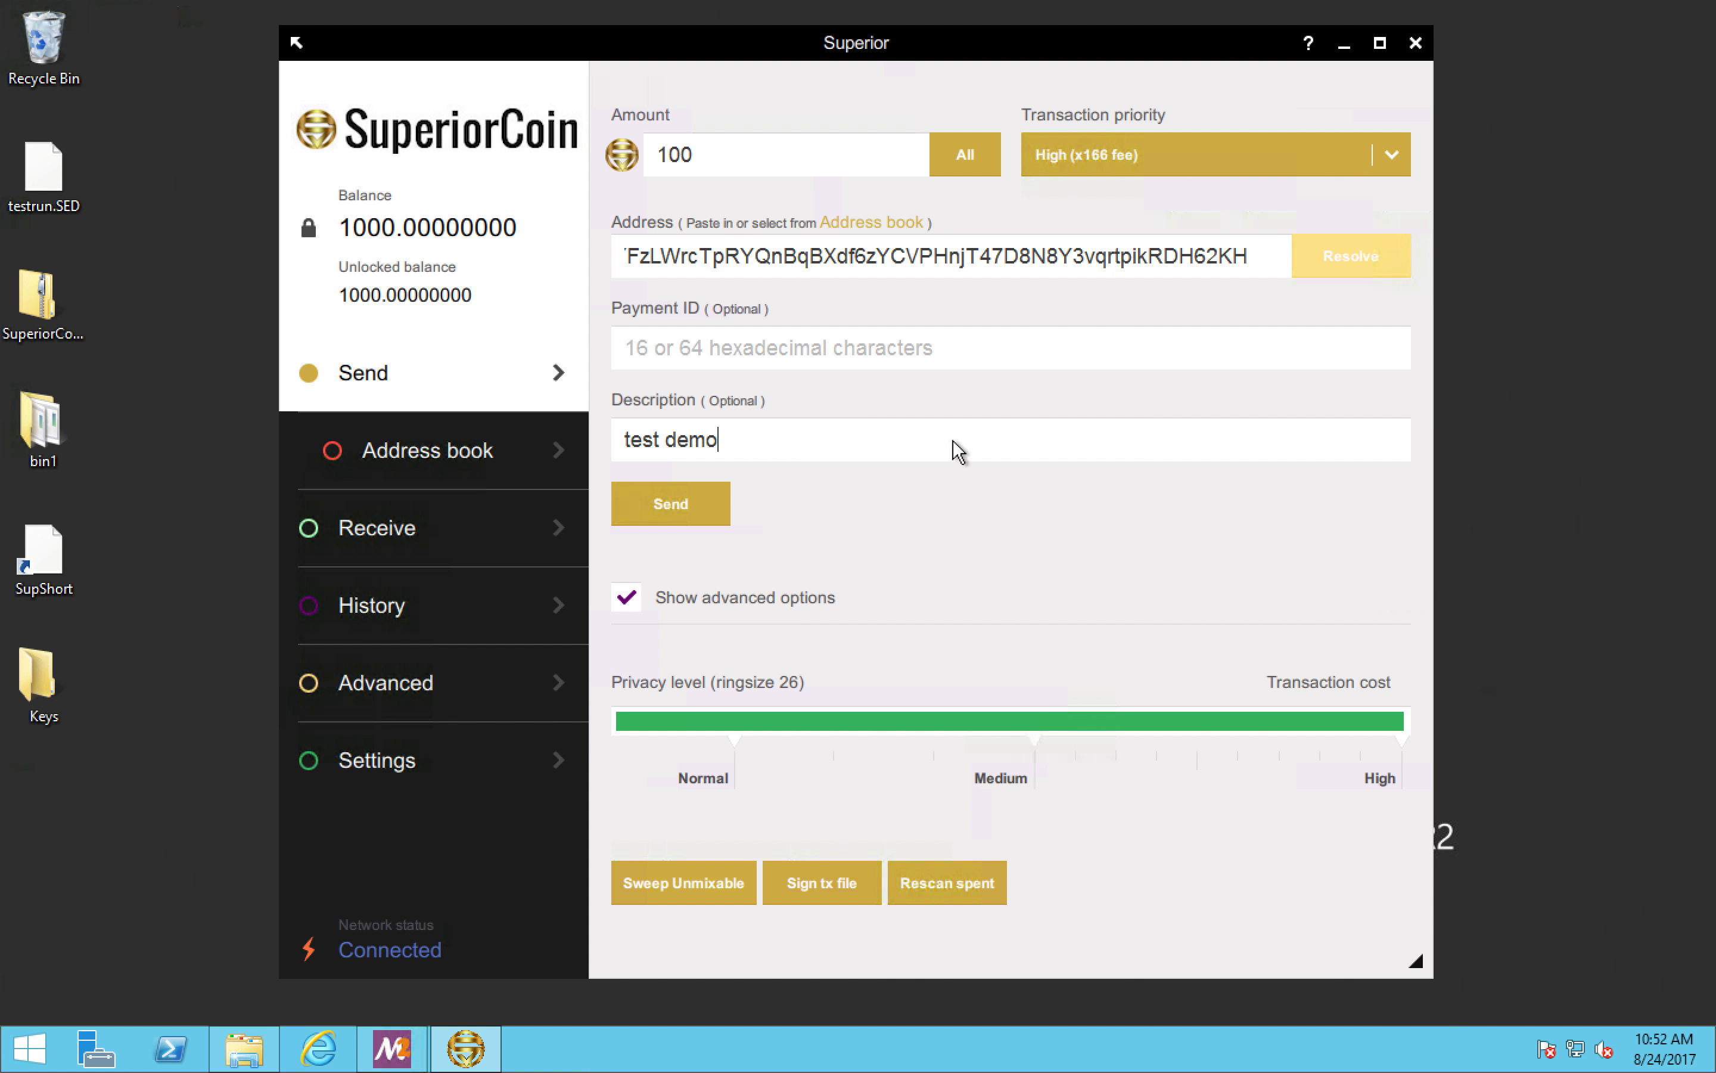
Step: Send the 100-coin payment with Low (x1 fee) priority and Normal privacy level (ringsize 5), confirming the transaction
left_click(1390, 155)
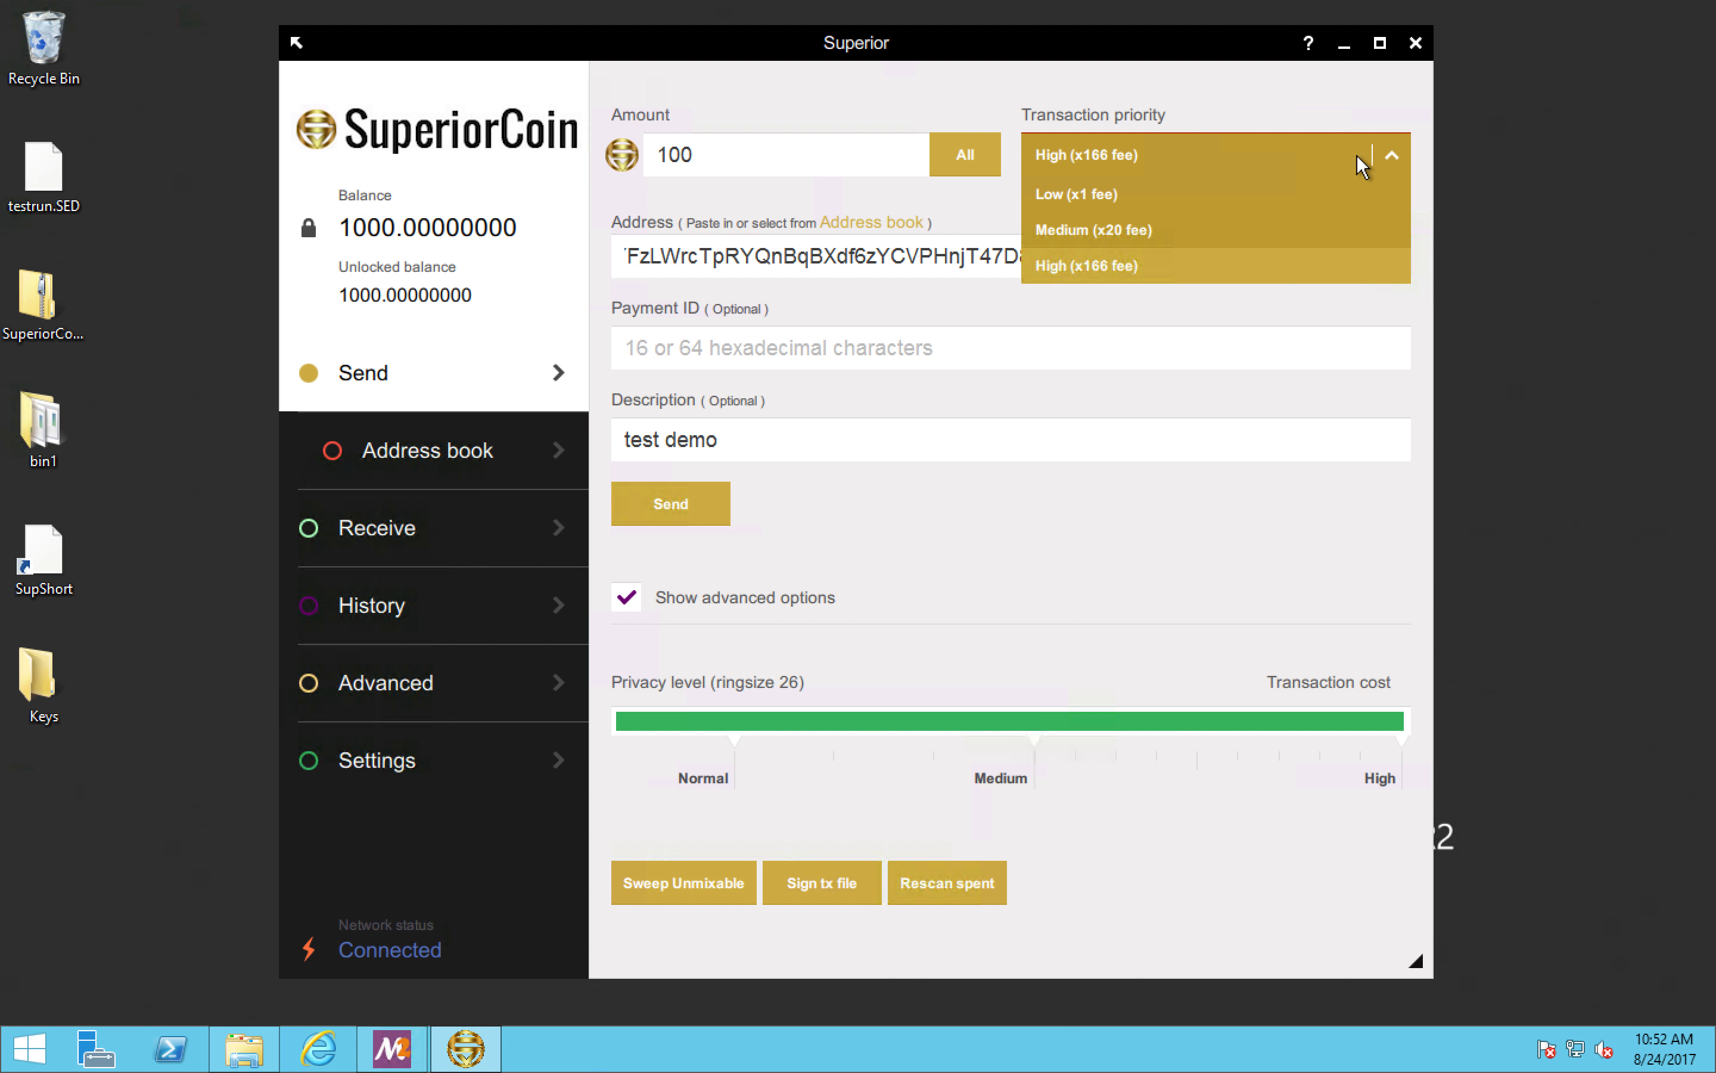
left_click(1178, 197)
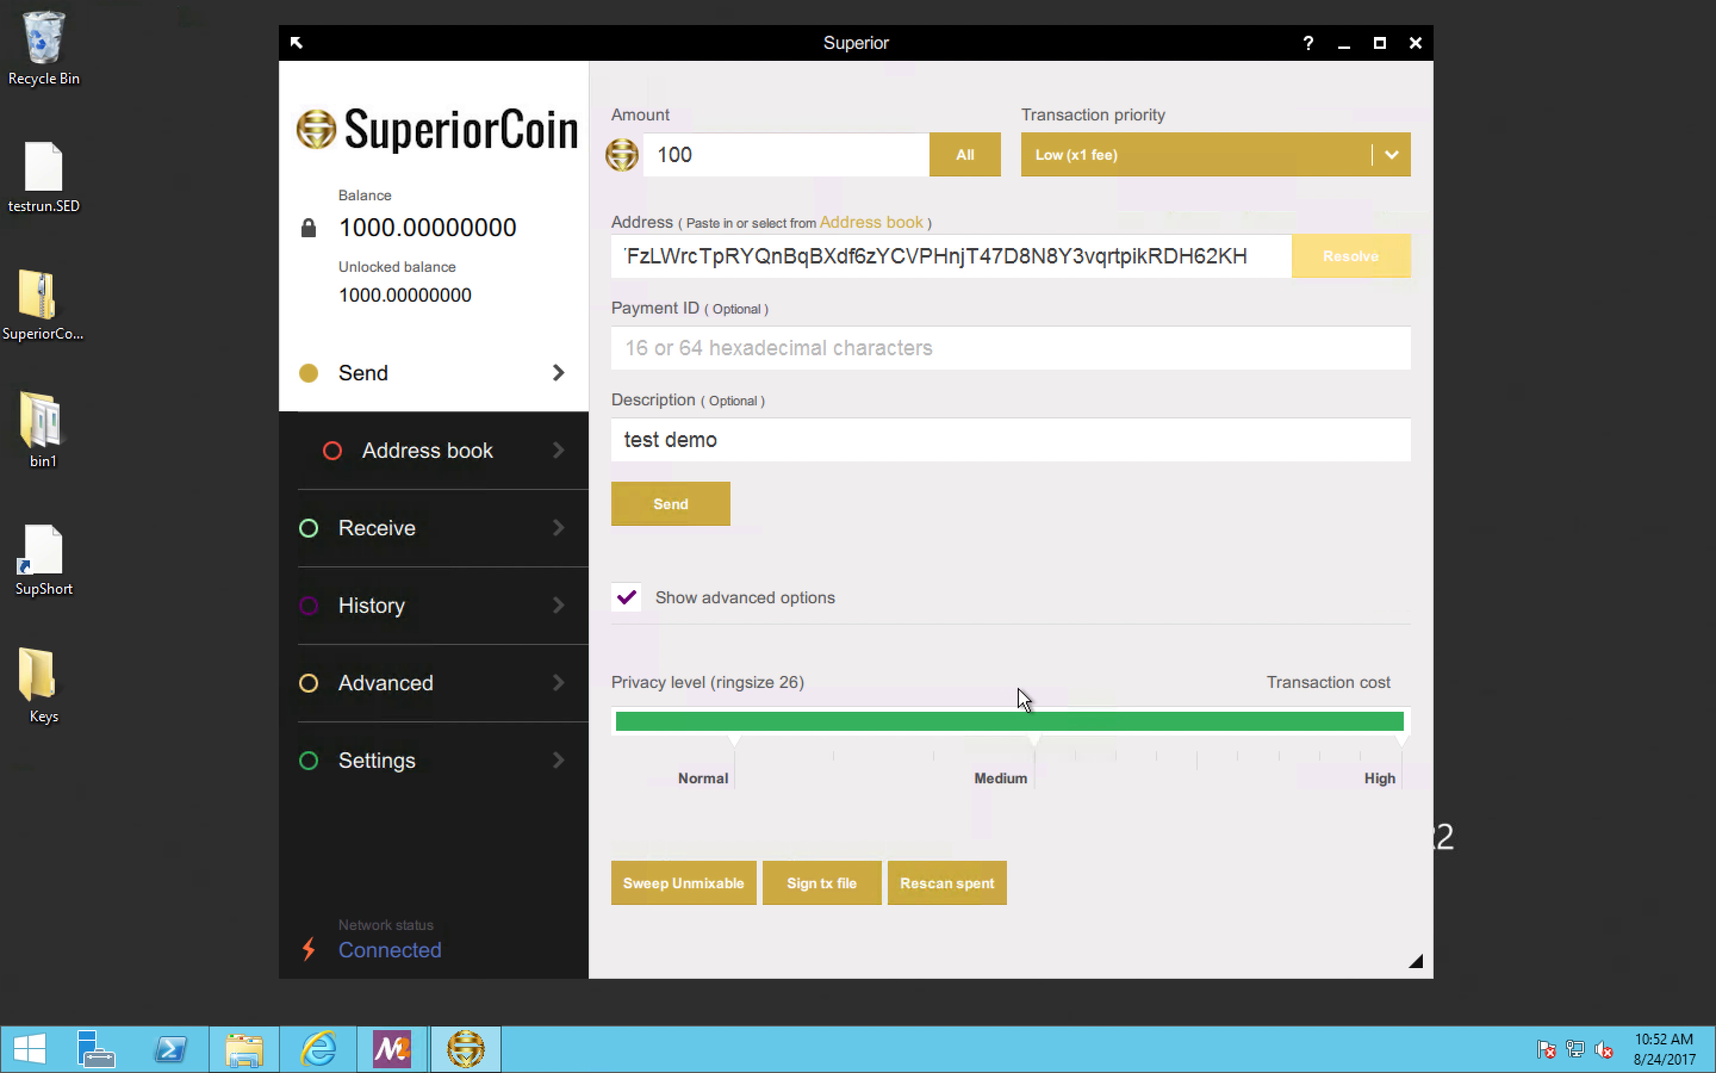
left_click(724, 726)
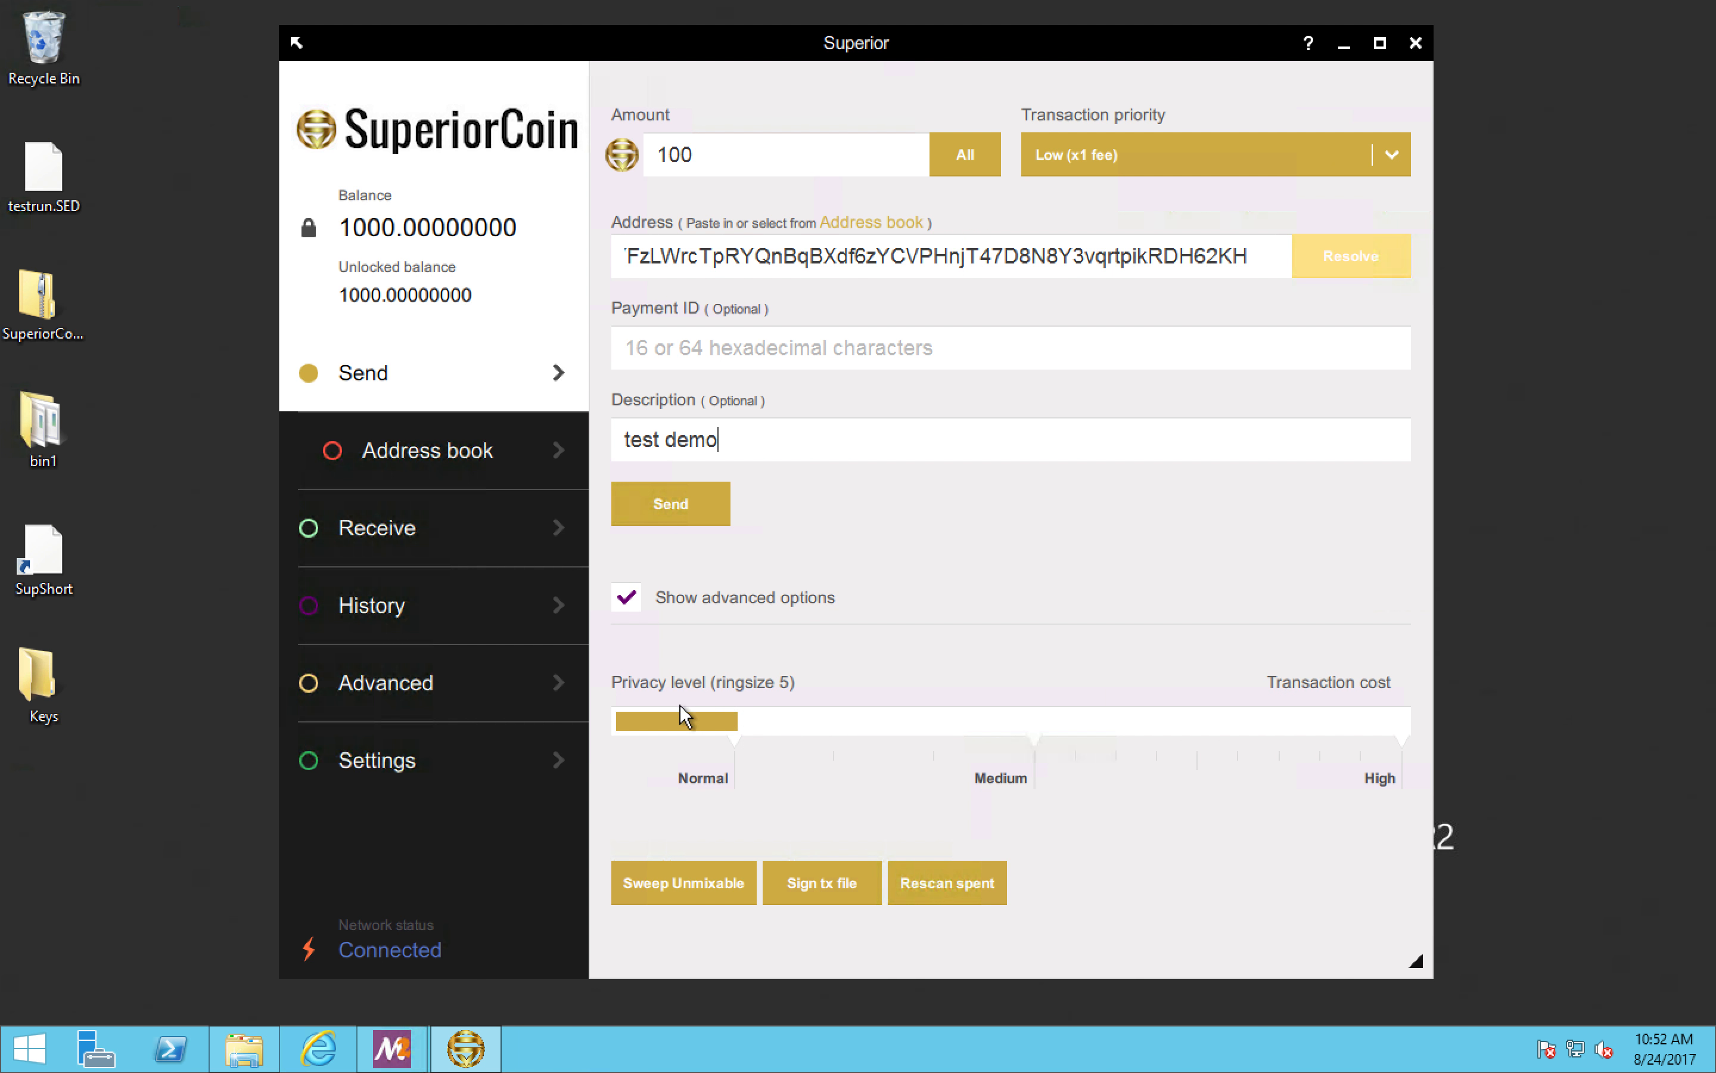
left_click(689, 507)
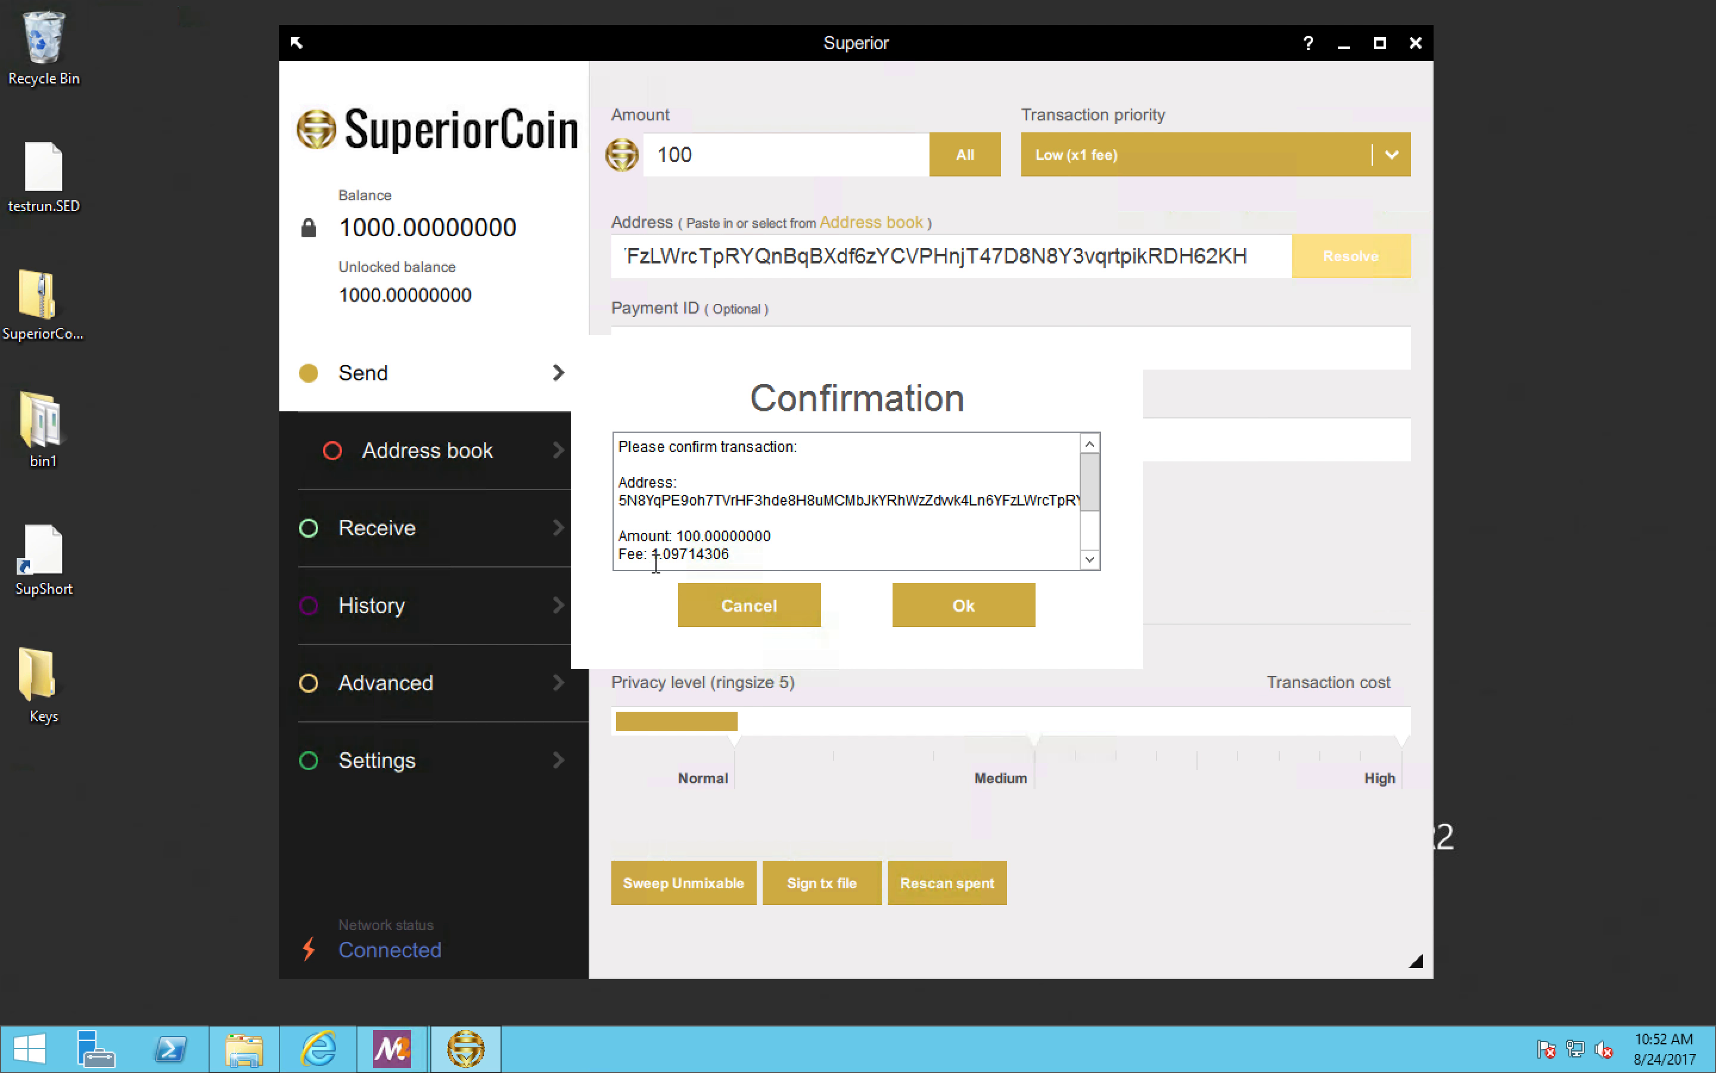
left_click(940, 606)
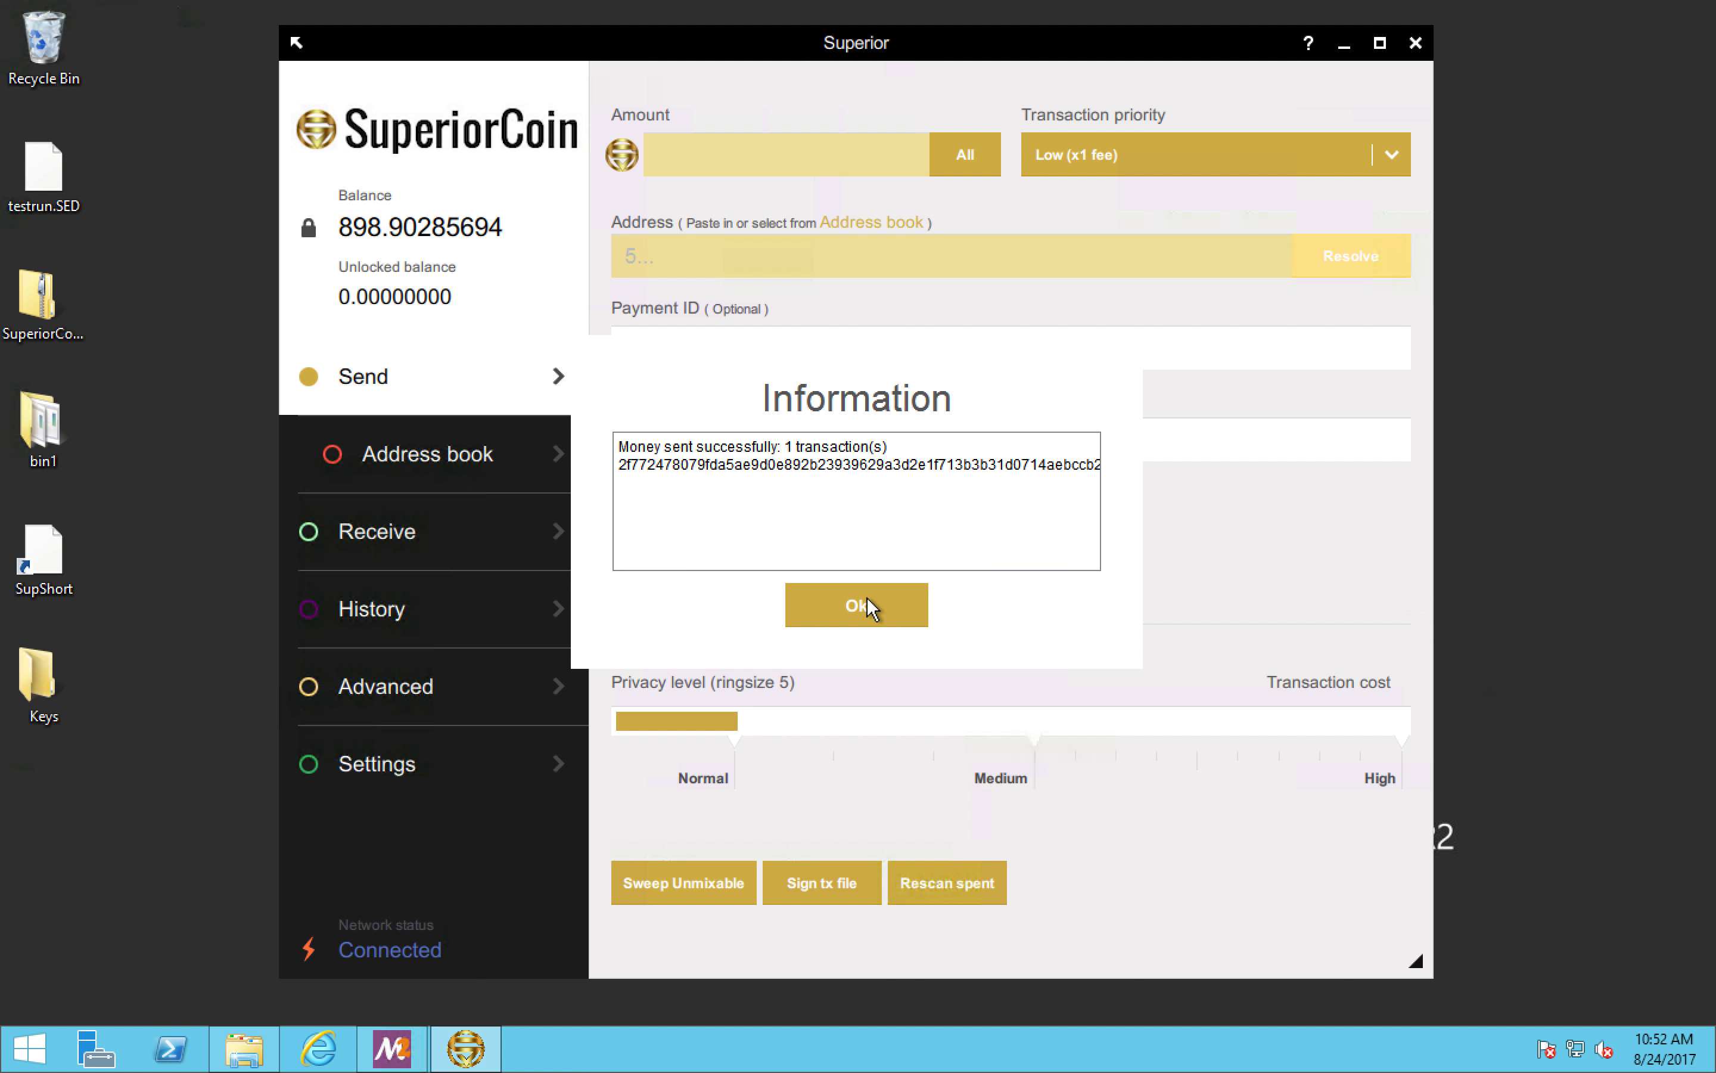
left_click(865, 602)
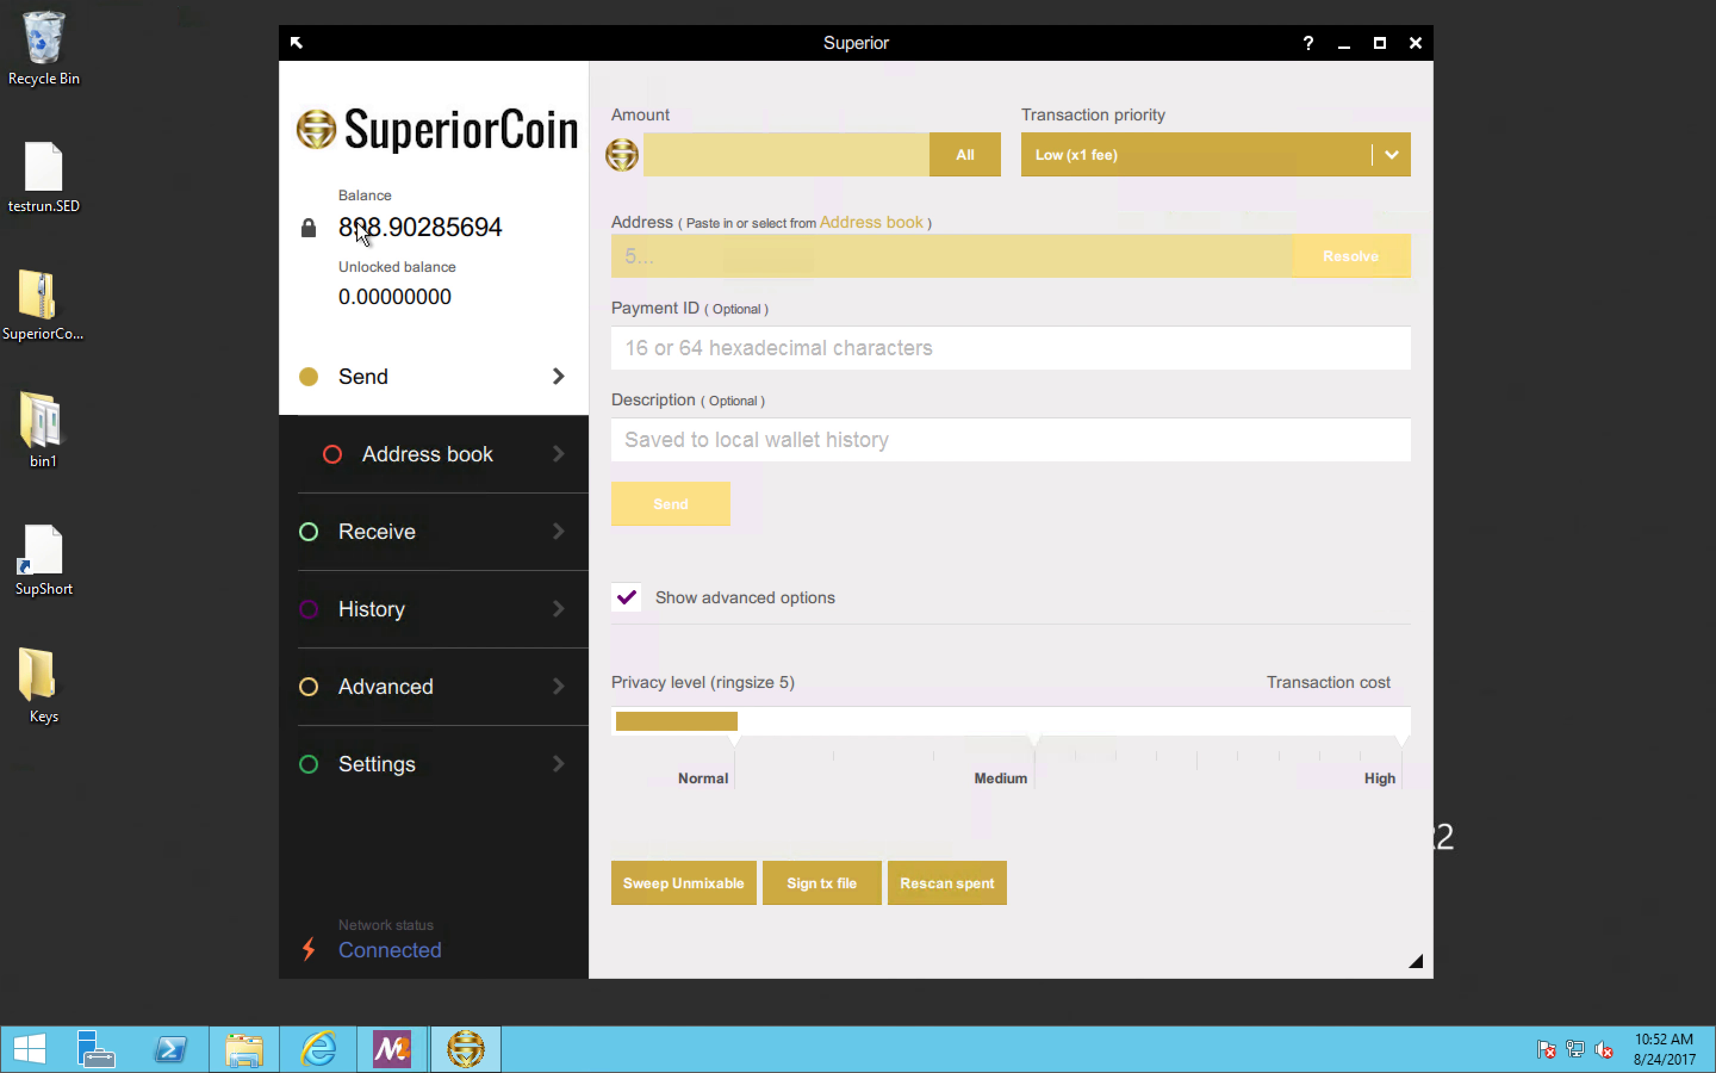
Step: Open the wallet's transaction history and examine the payment just sent
left_click(397, 530)
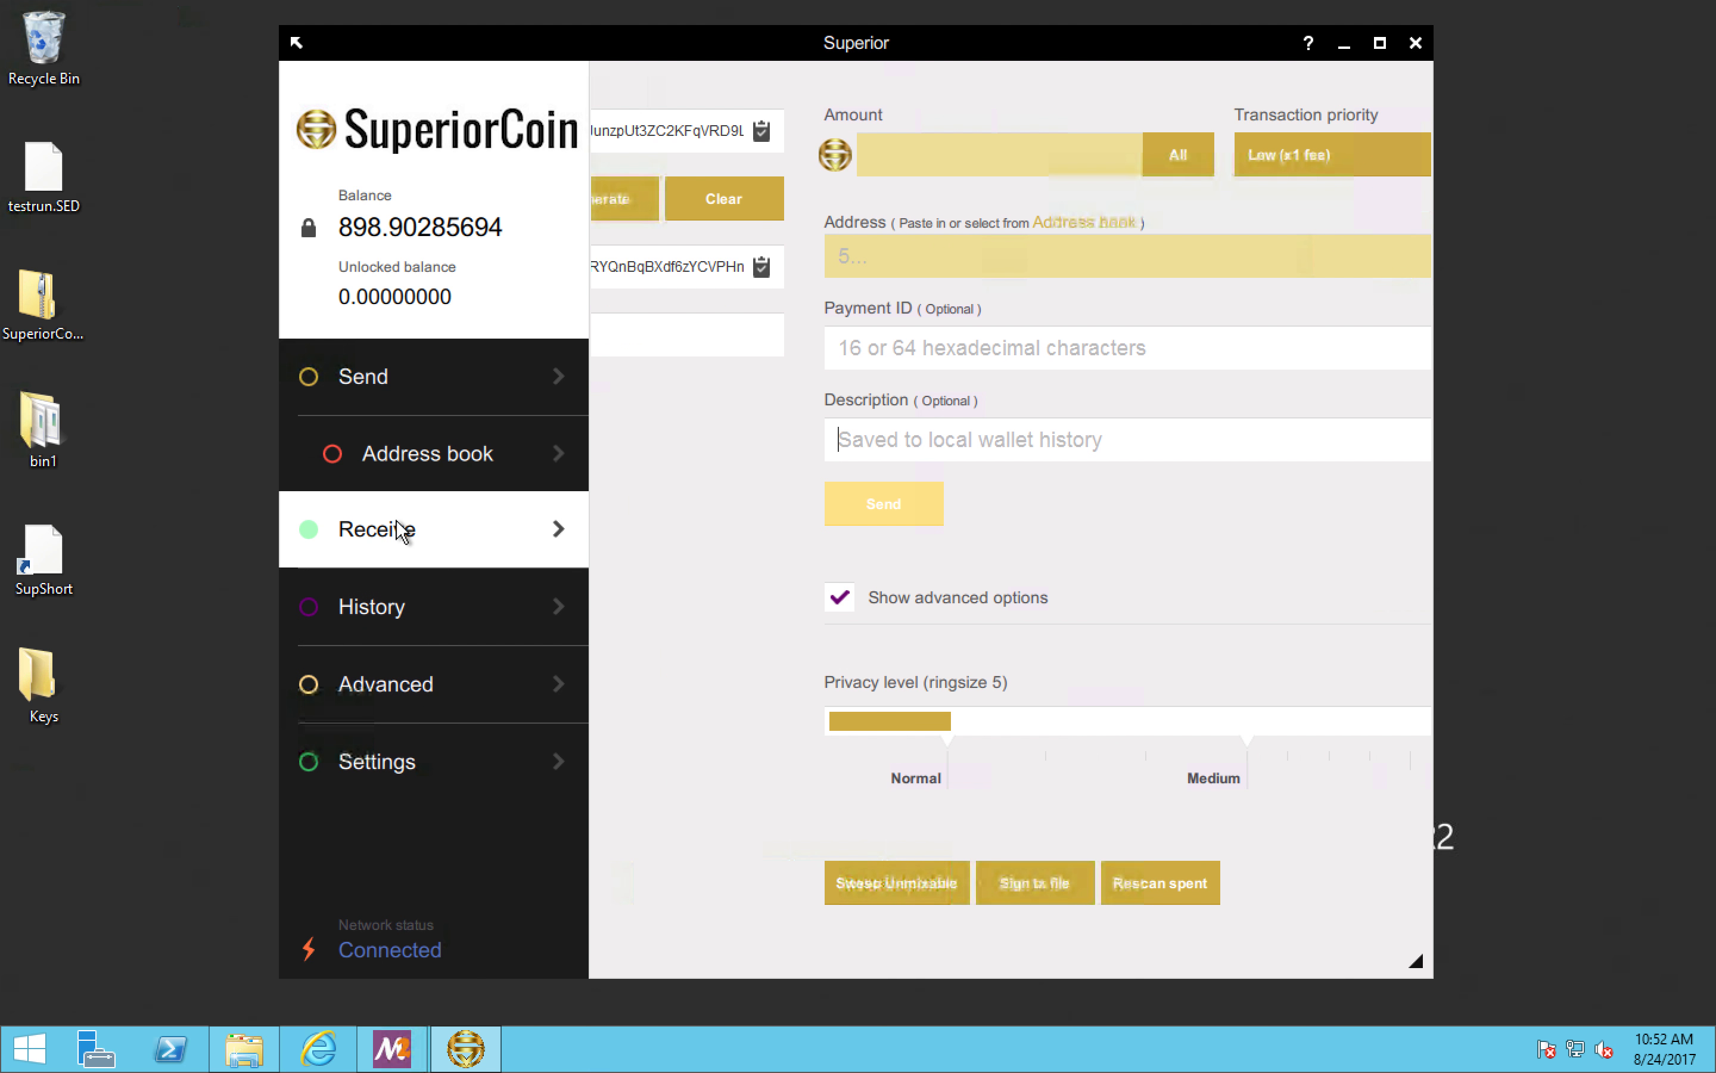
left_click(494, 533)
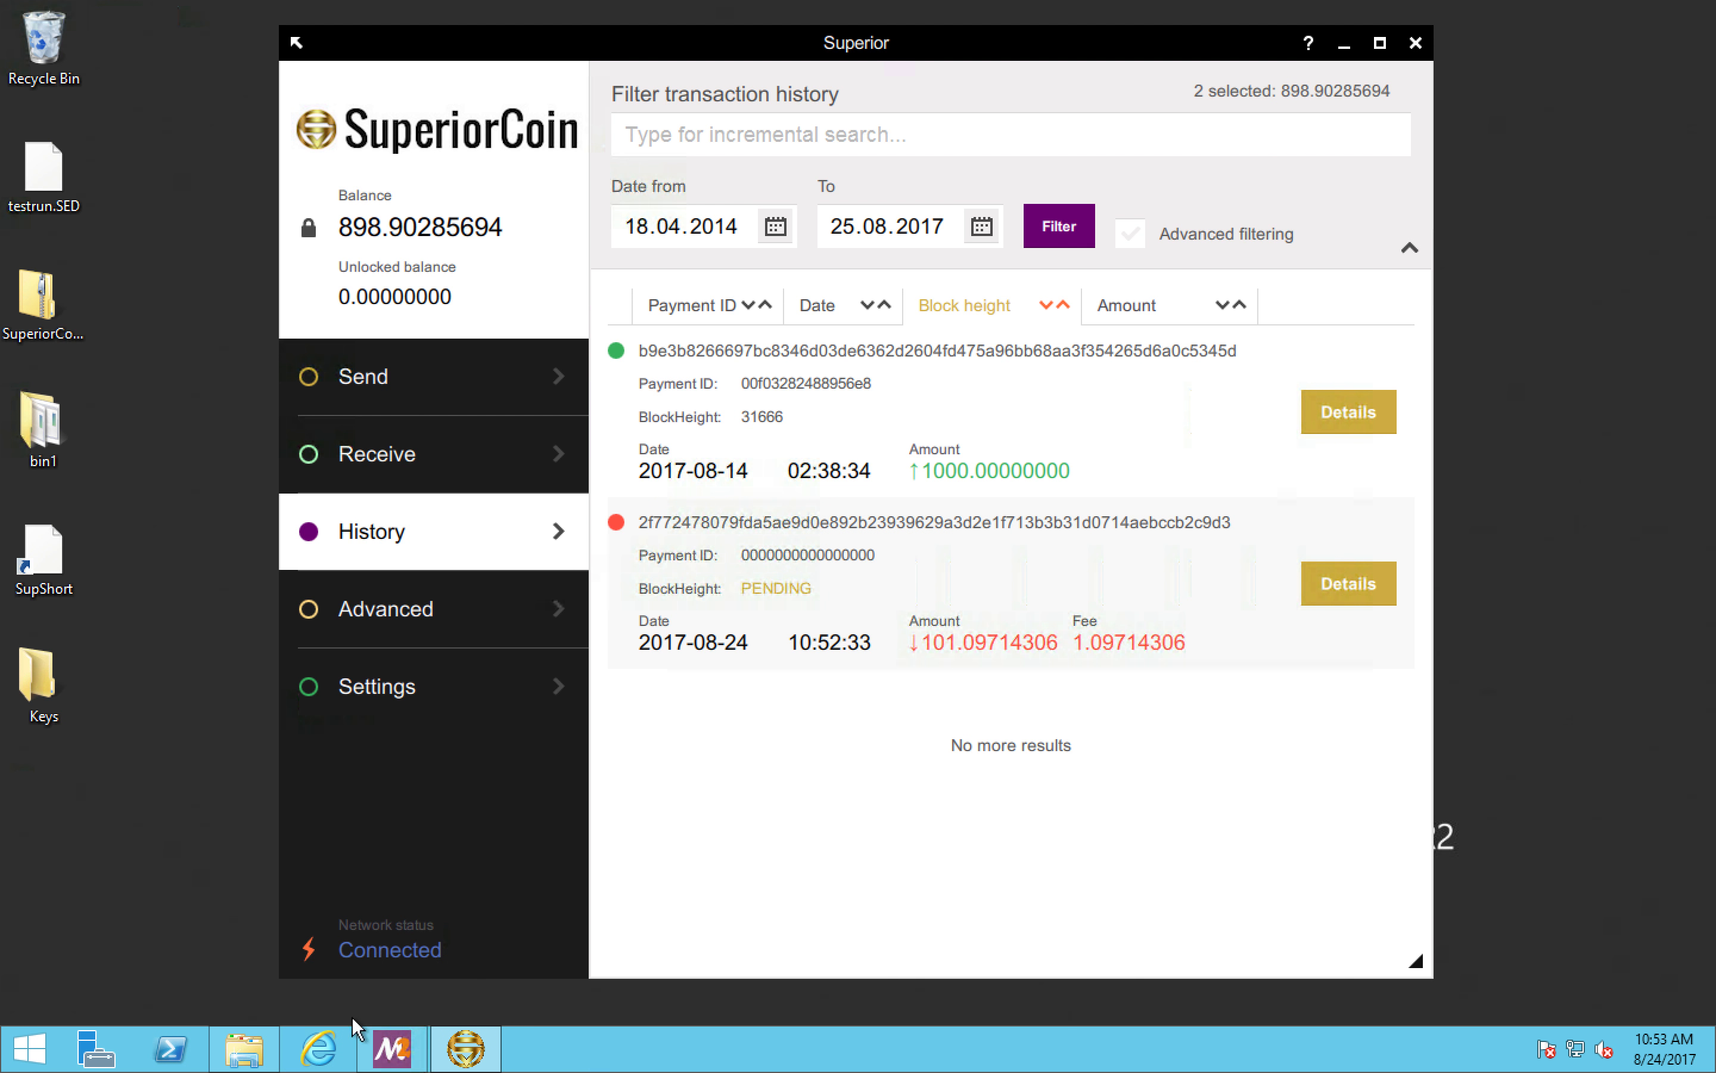
Step: Switch to Internet Explorer and try to open the blockchain explorer at superior-coin.info:8081
left_click(317, 1049)
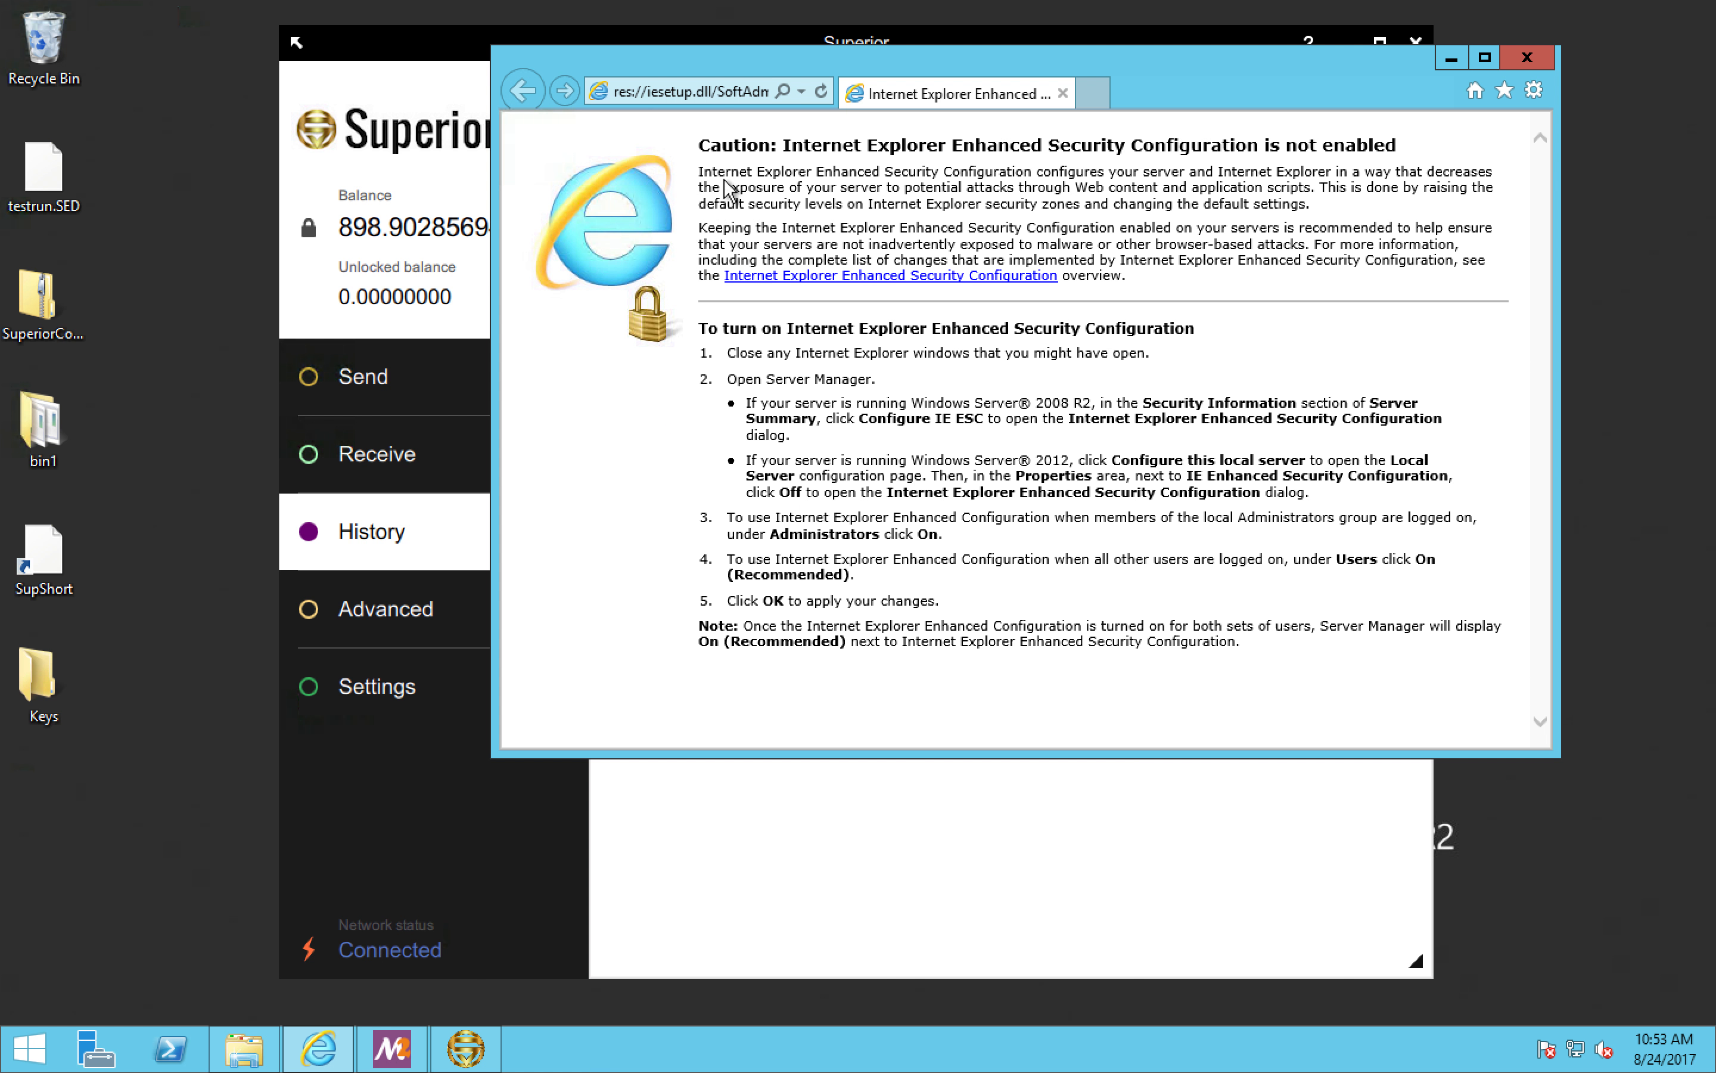
left_click(713, 94)
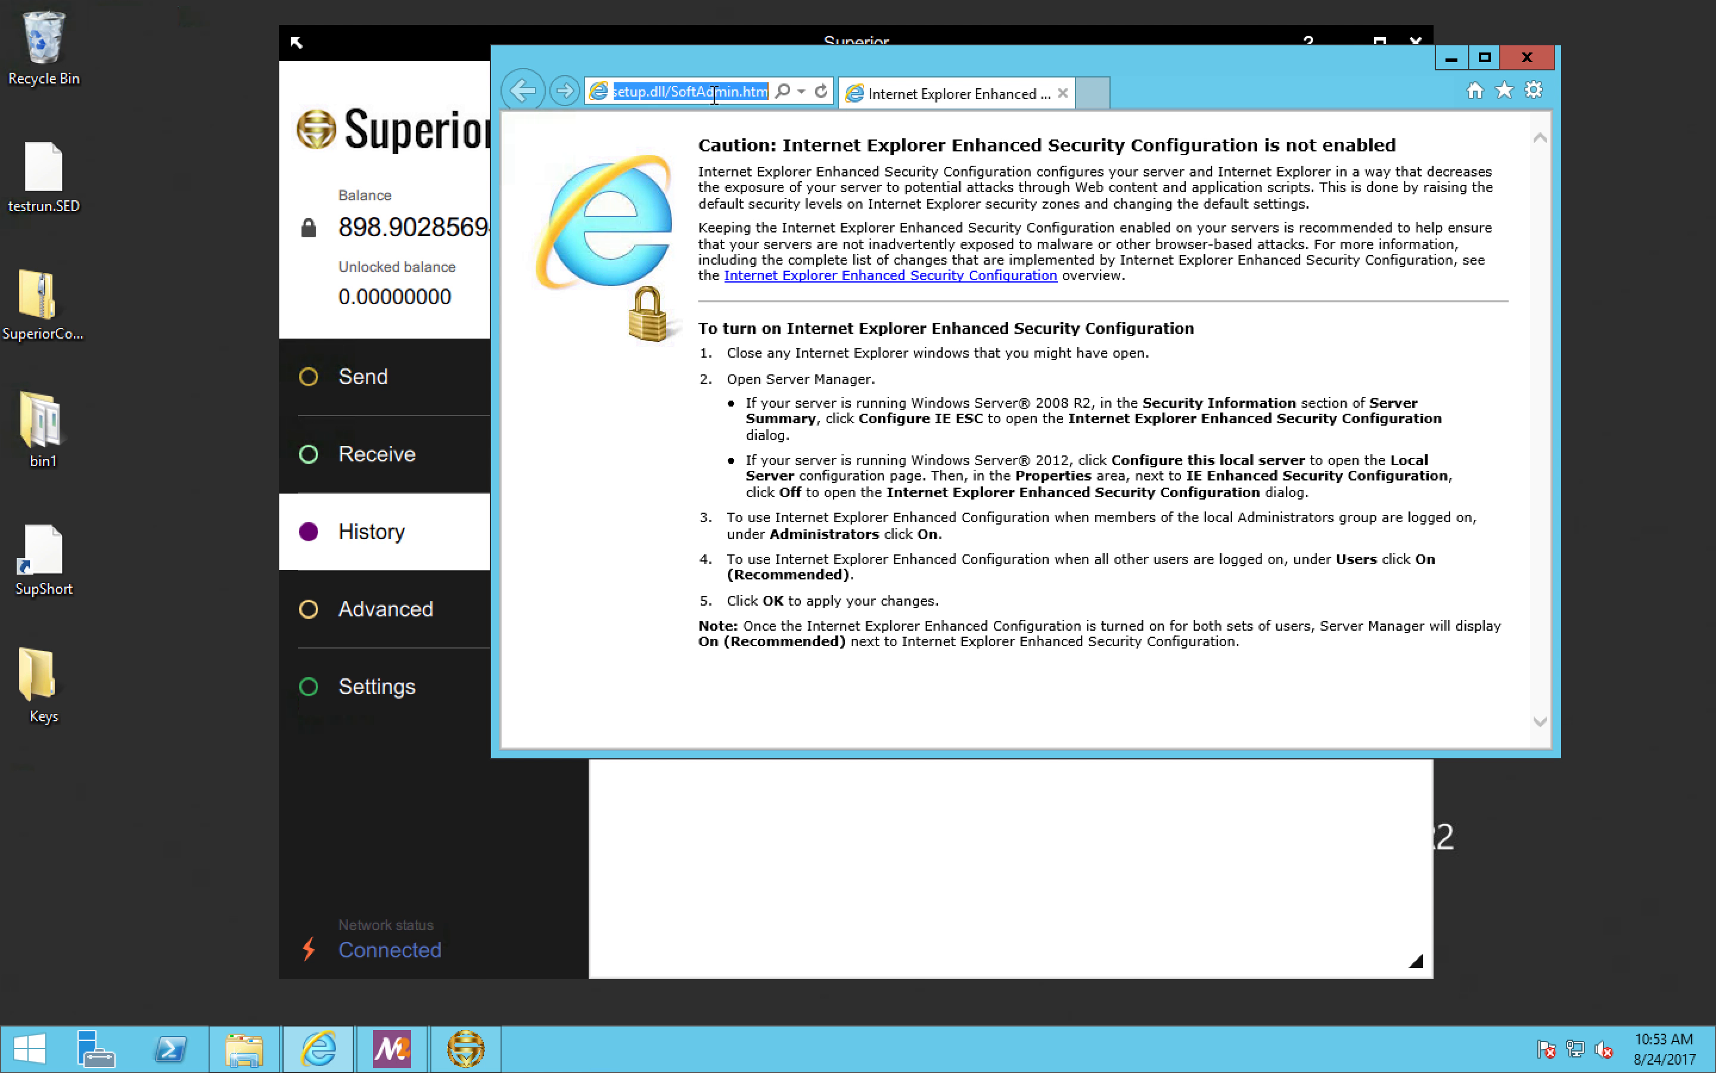
type("superio")
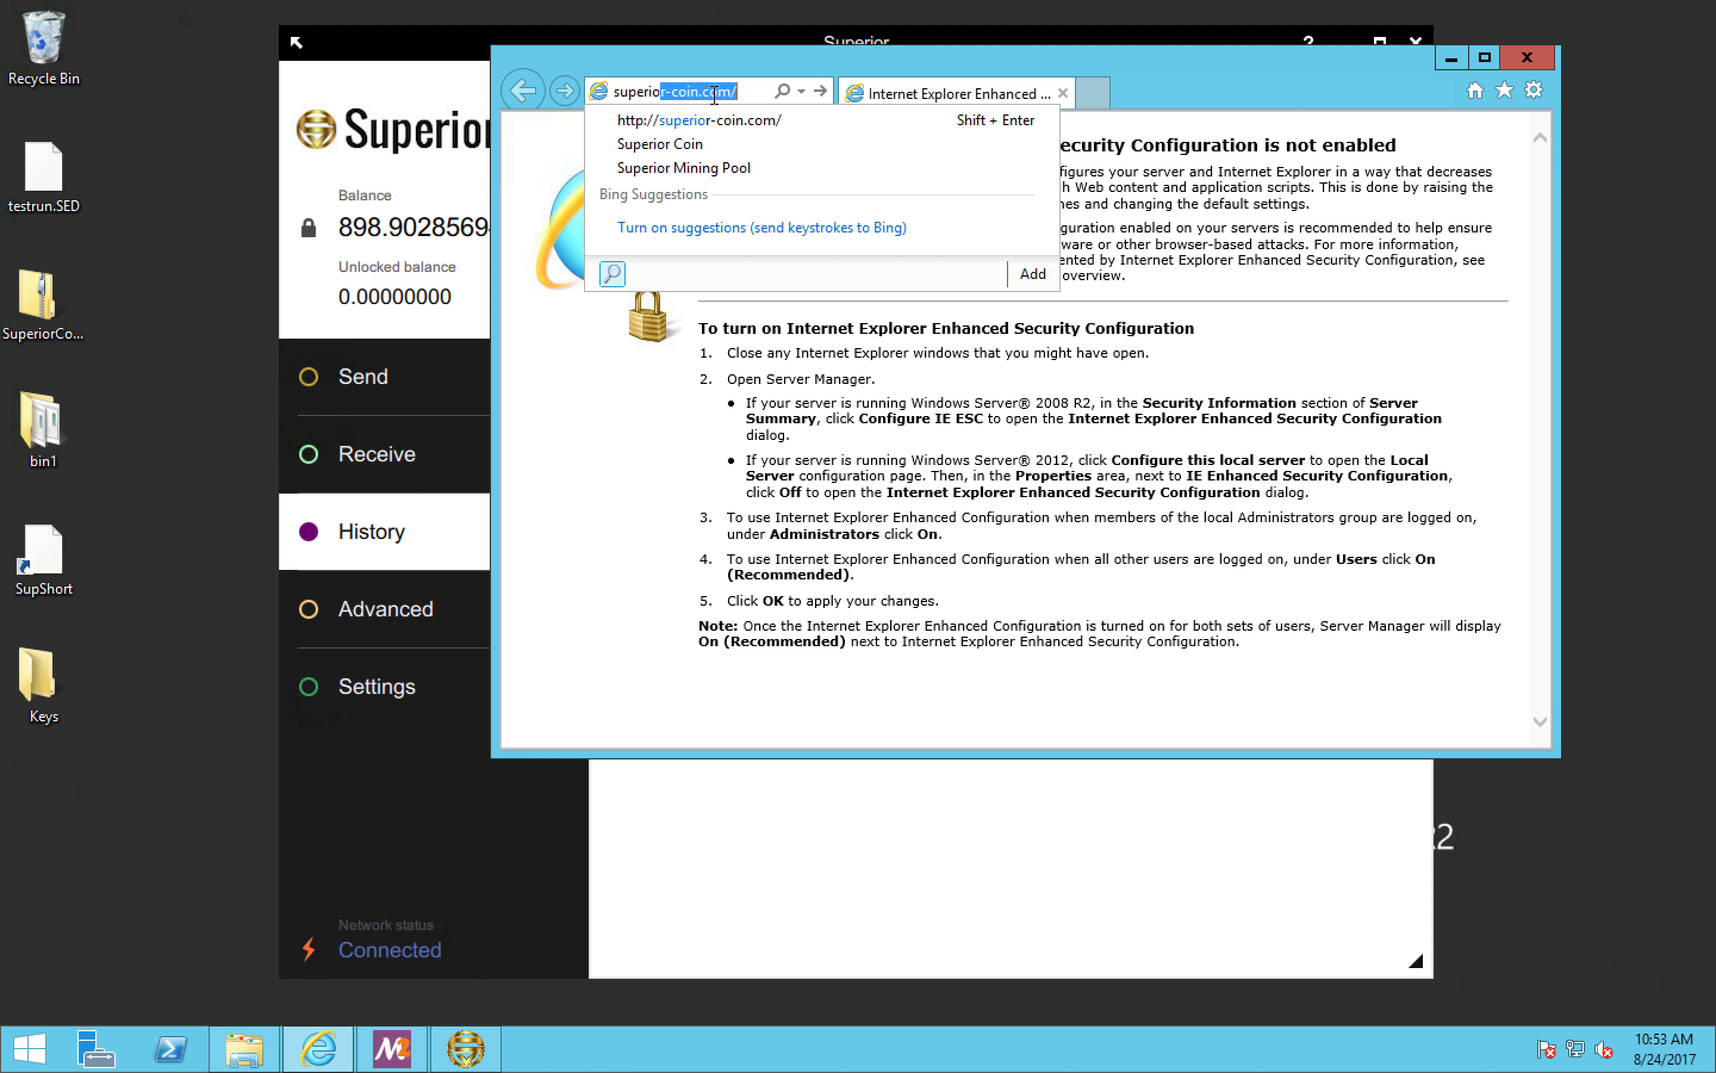
type("r-coin")
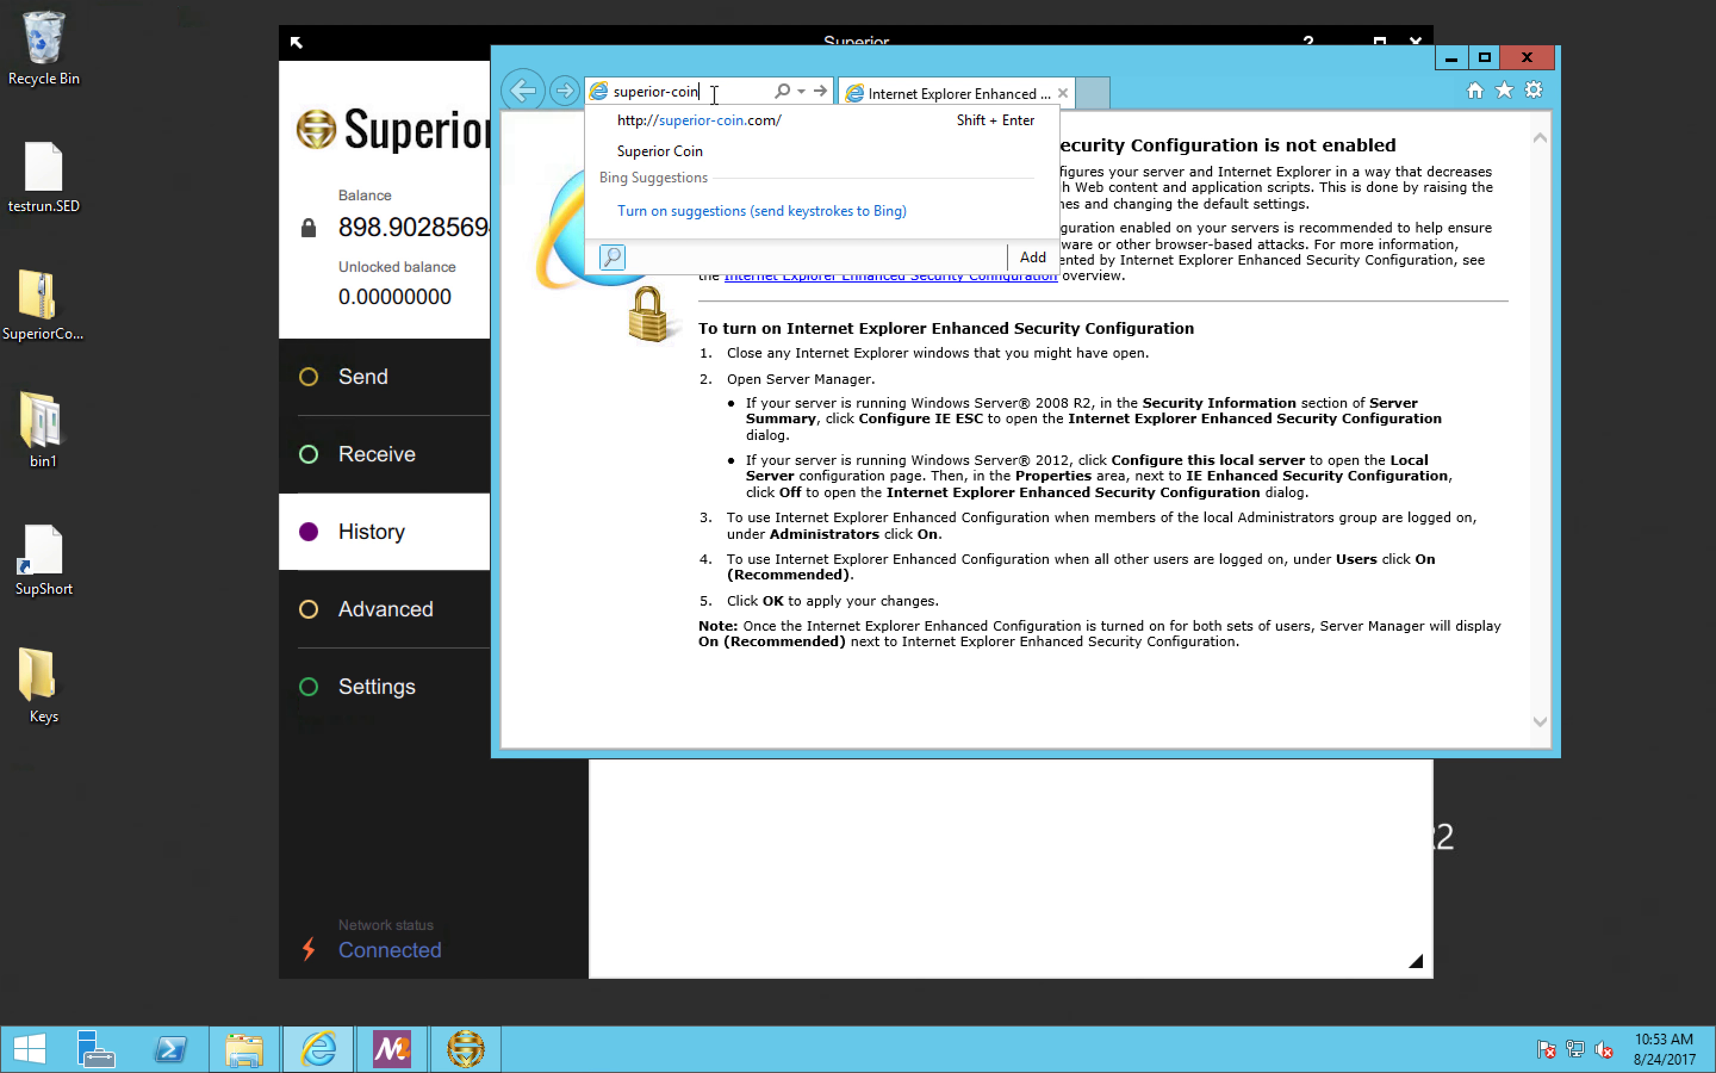
type(".info")
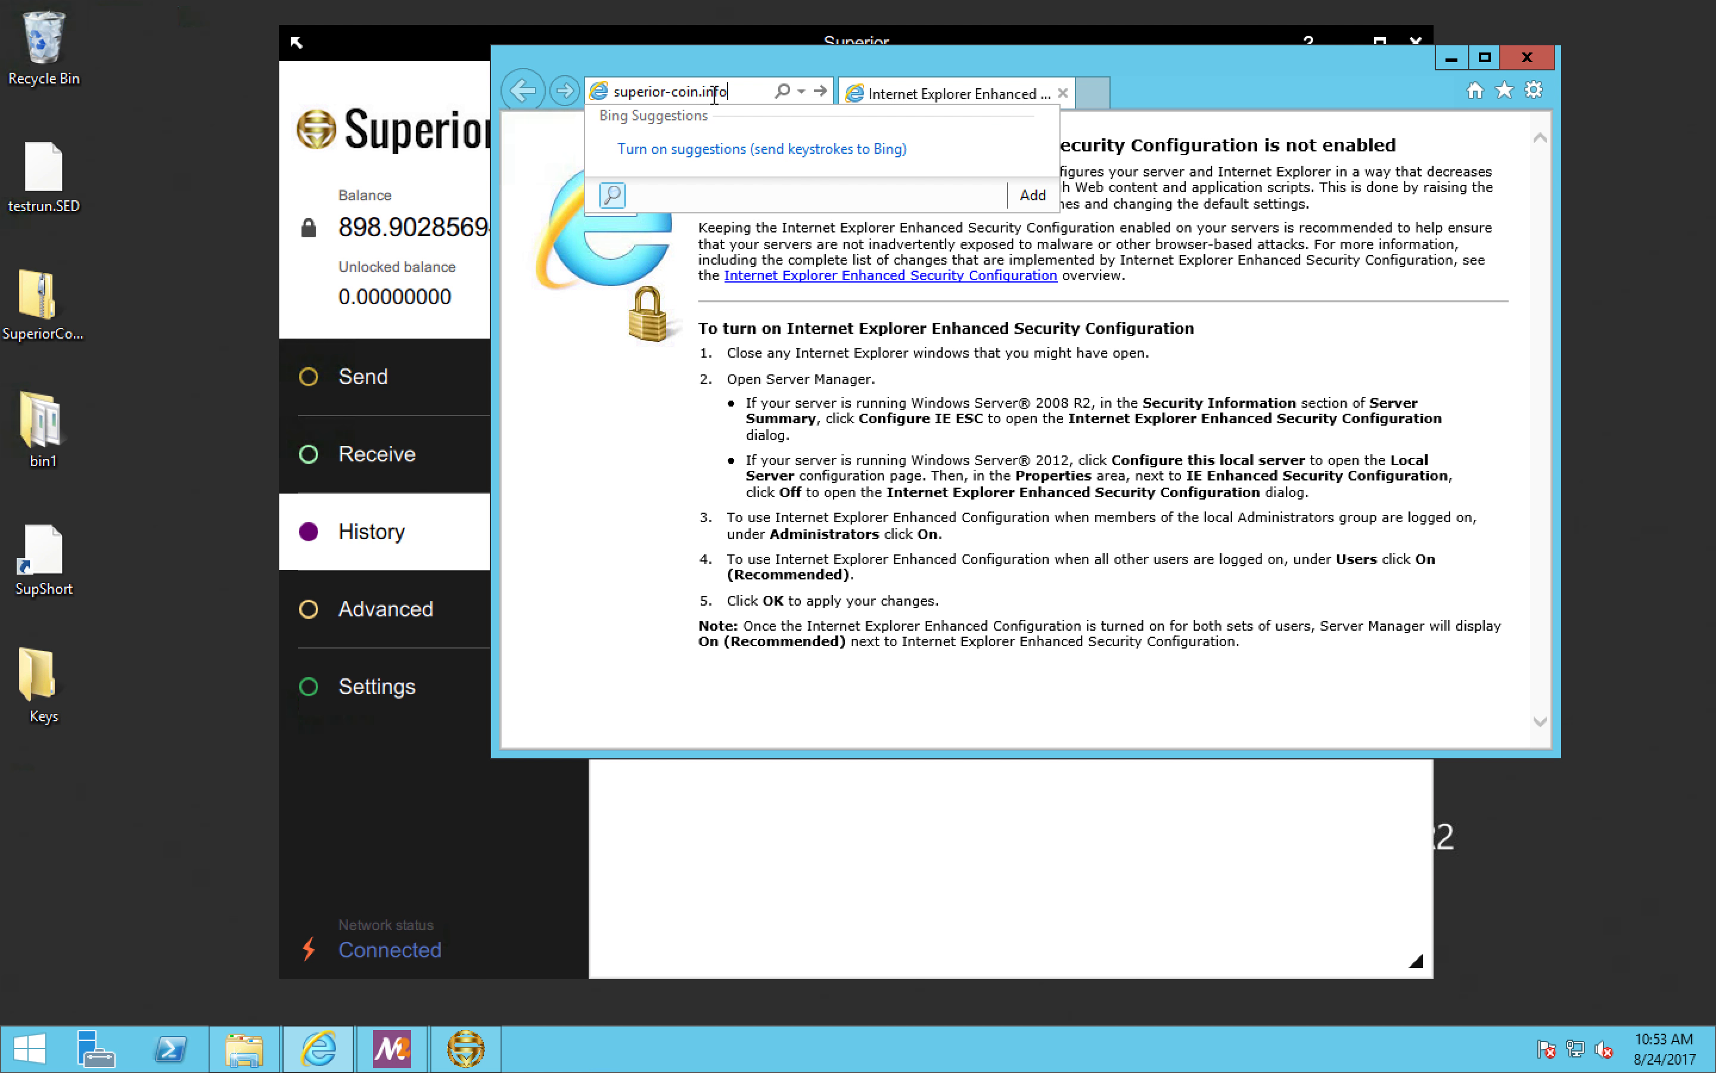
type(":8081")
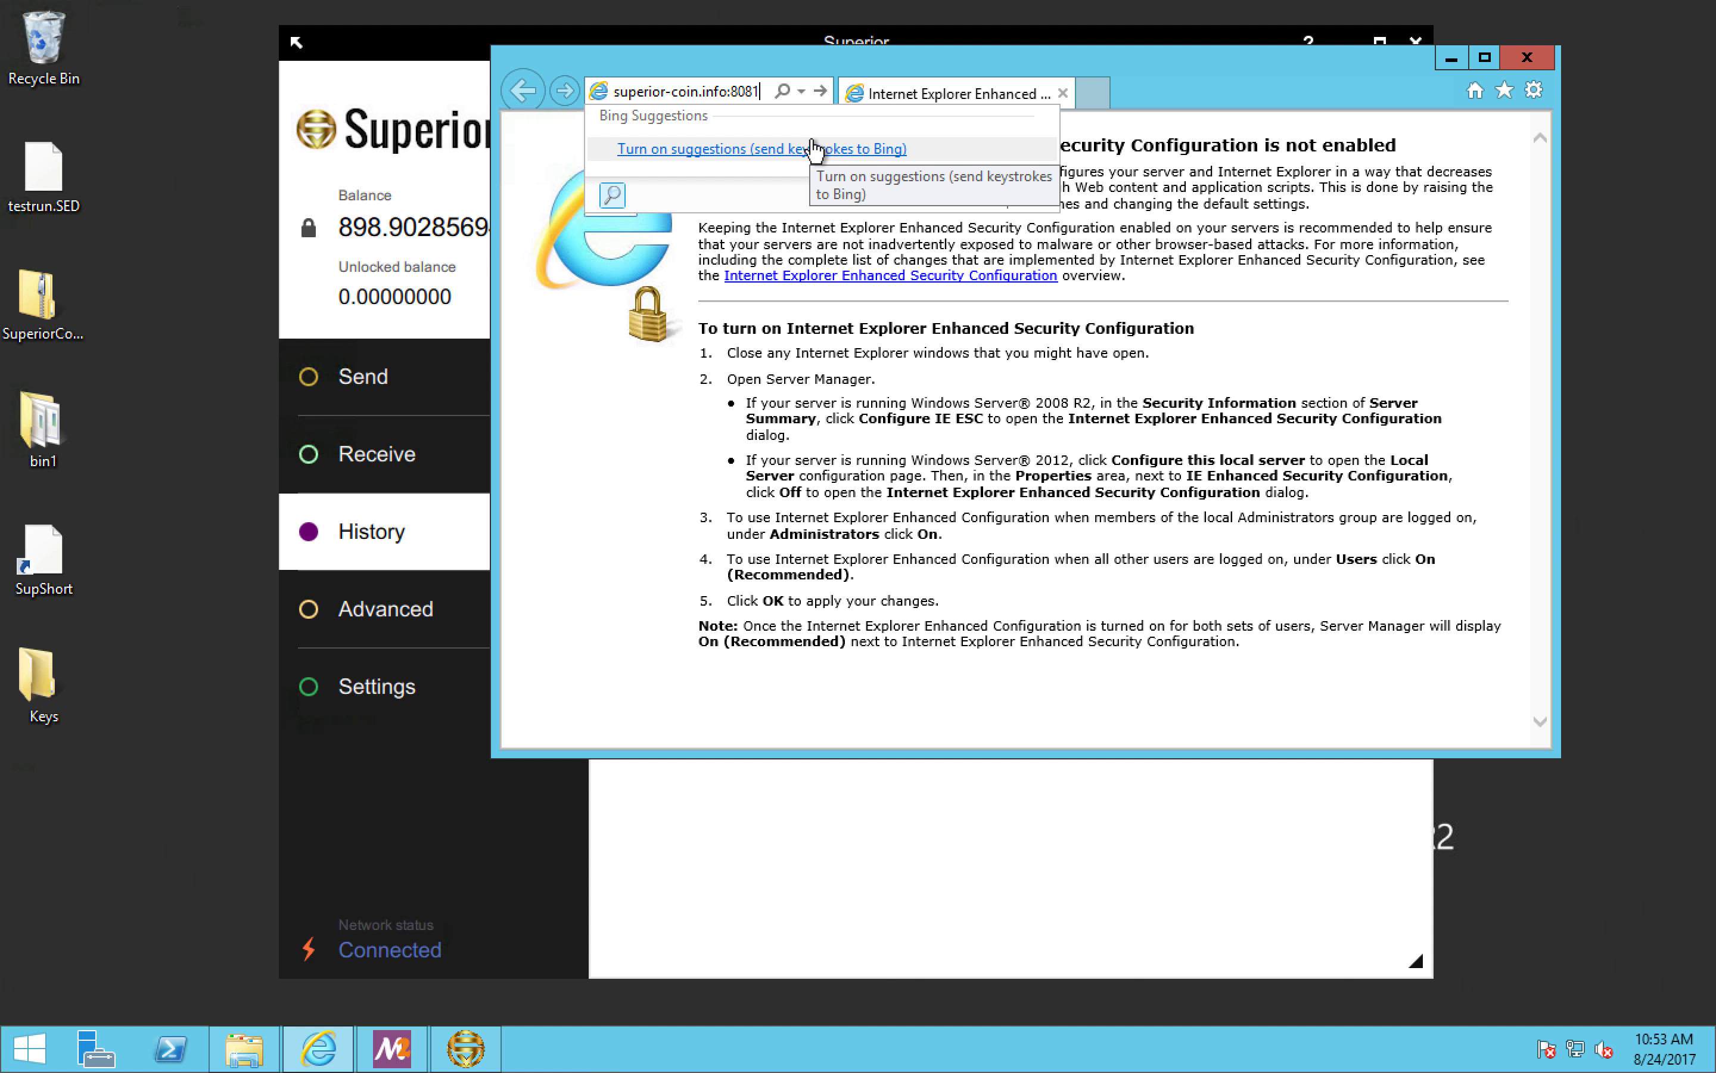
key("Return")
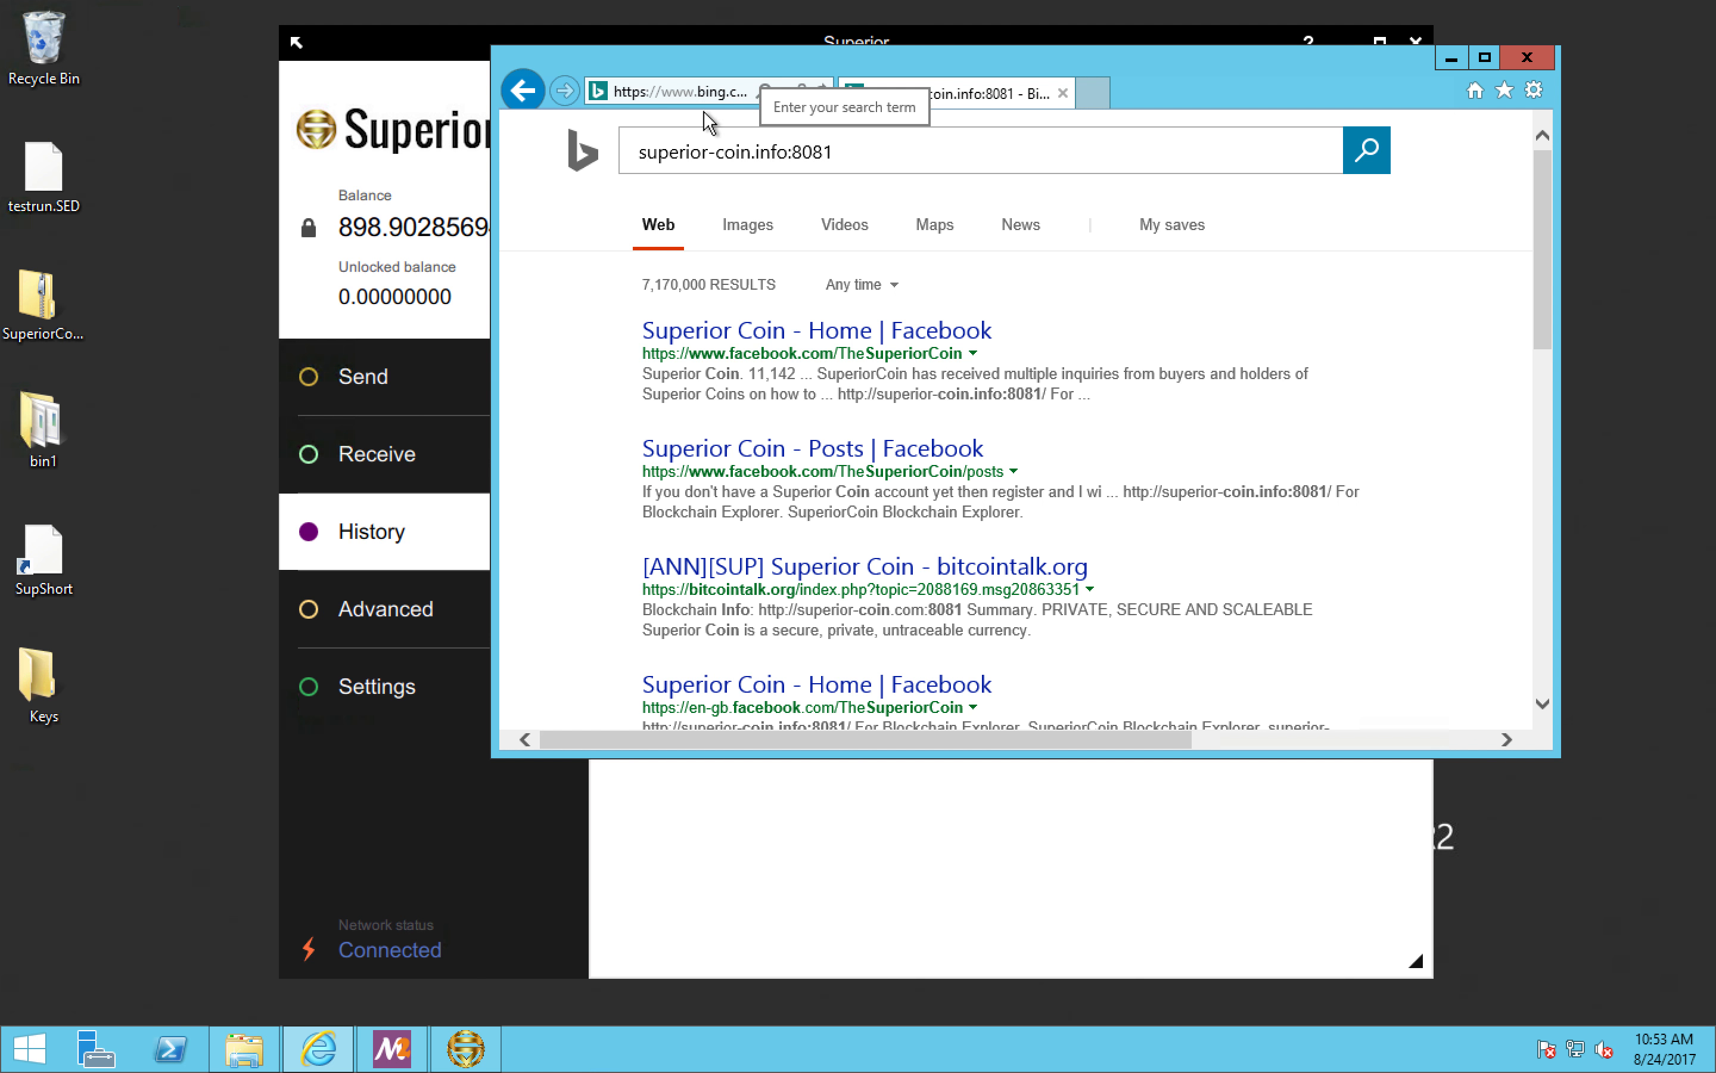
Step: Open the superior-coin.info website without the port number
left_click(690, 93)
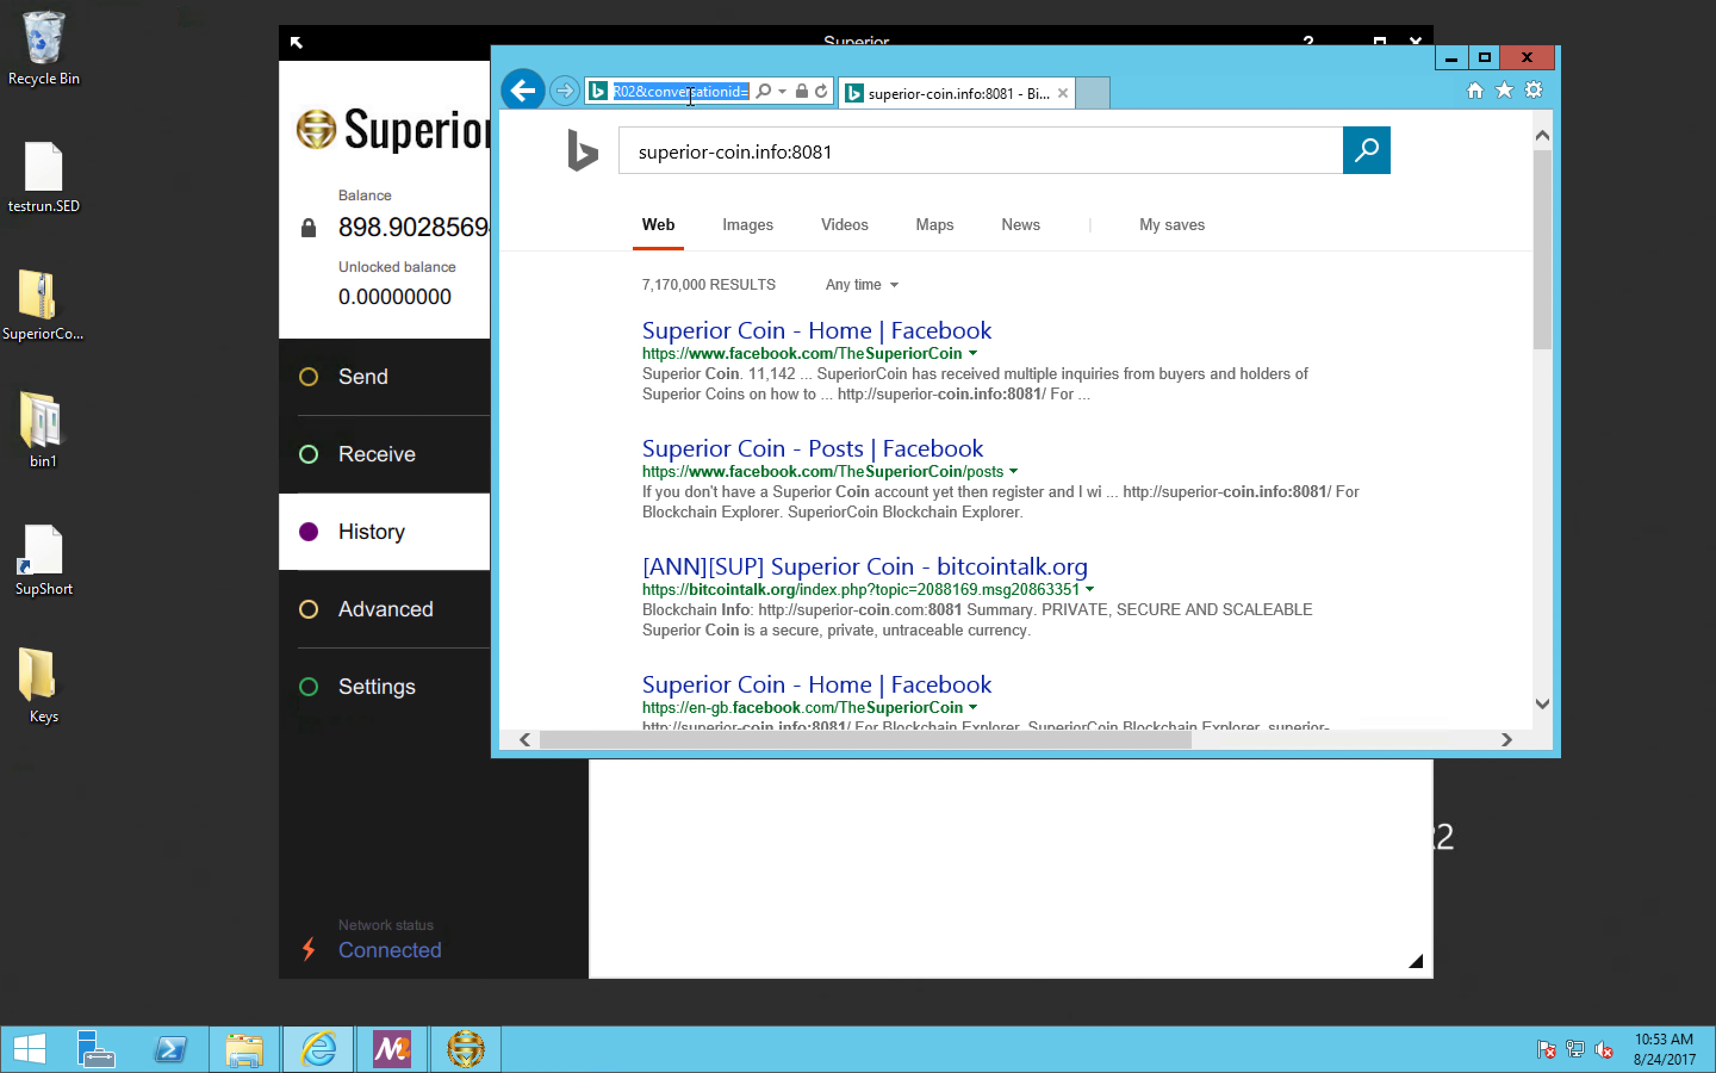
type("superior-coin.info:8081")
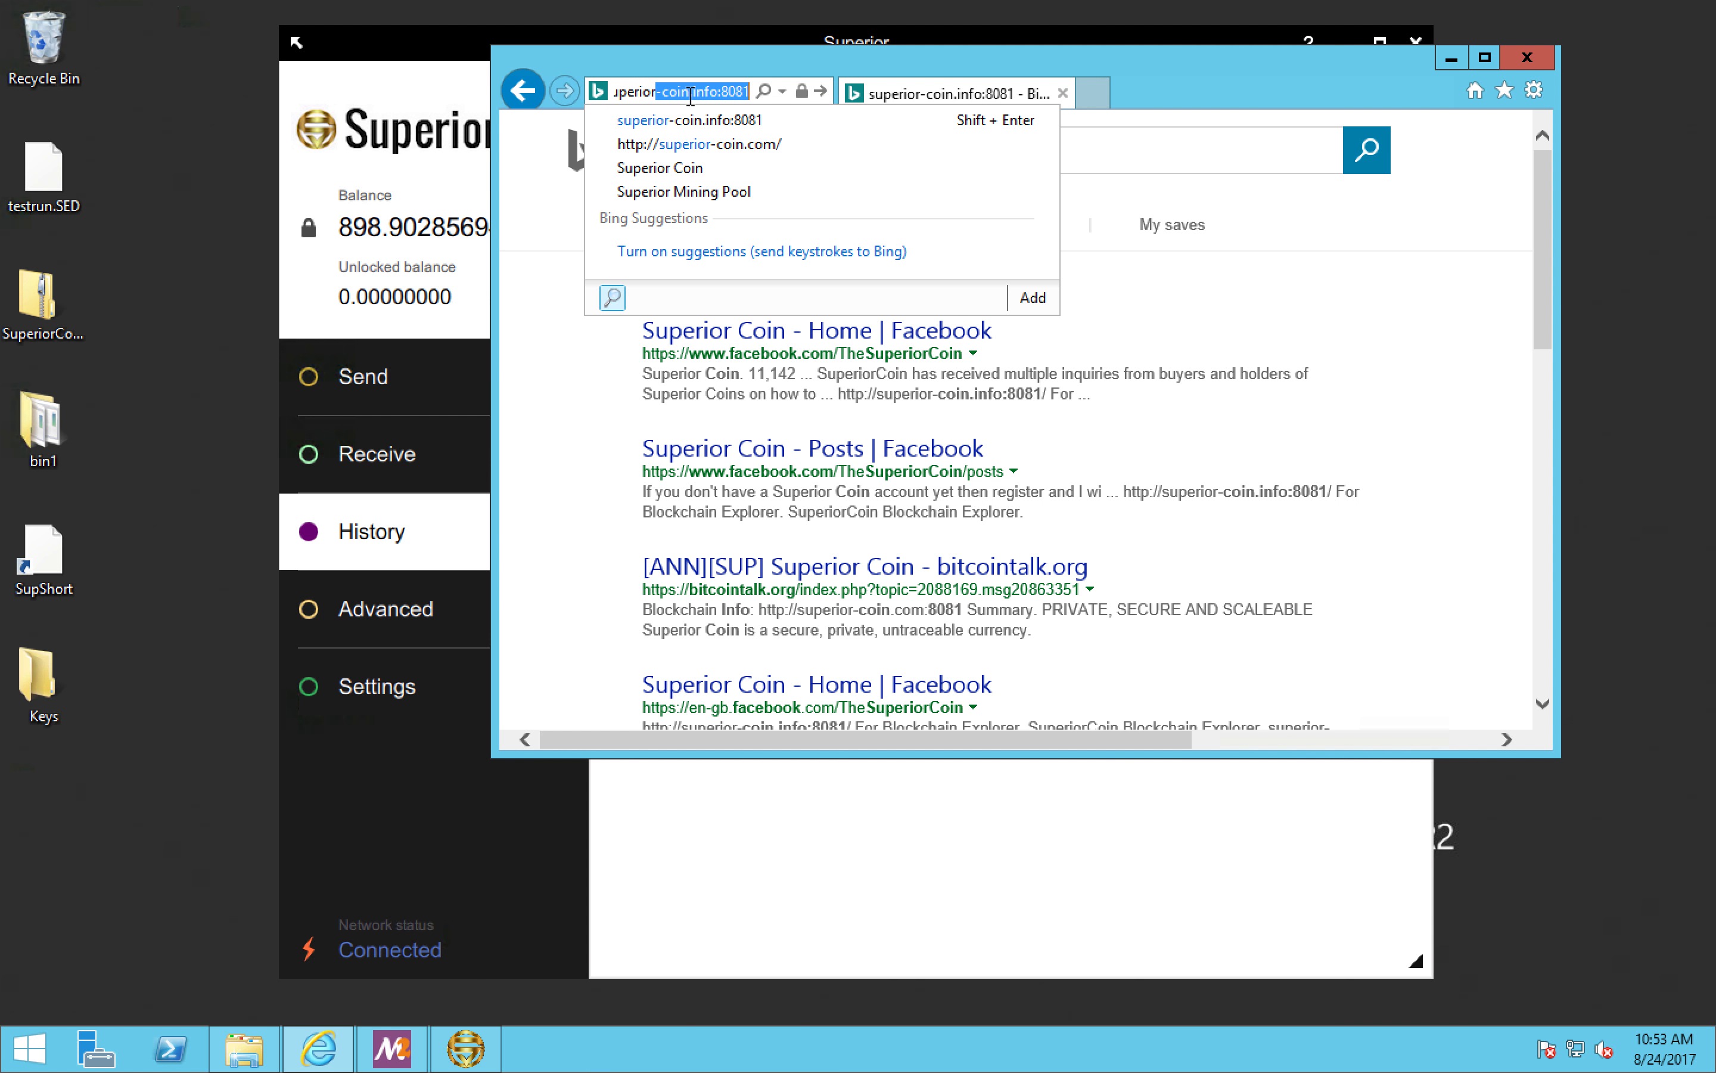
key("End")
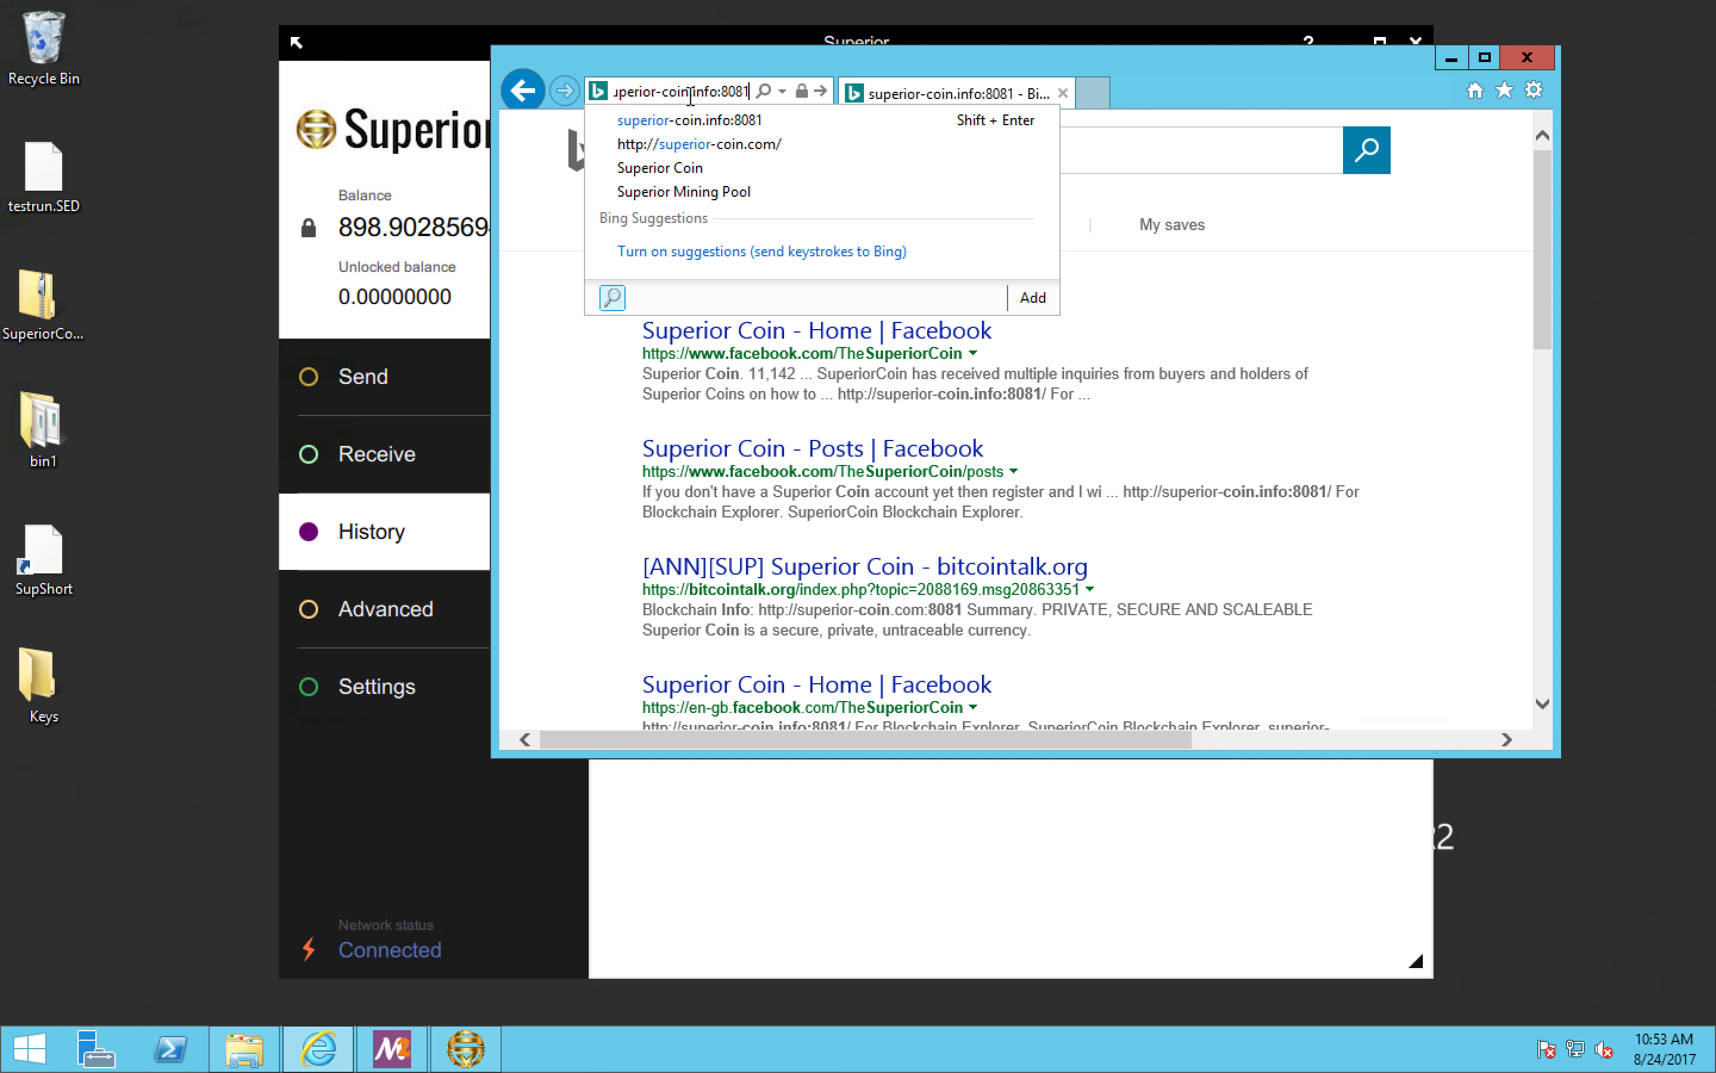
key("BackSpace")
key("BackSpace")
key("BackSpace")
key("BackSpace")
key("BackSpace")
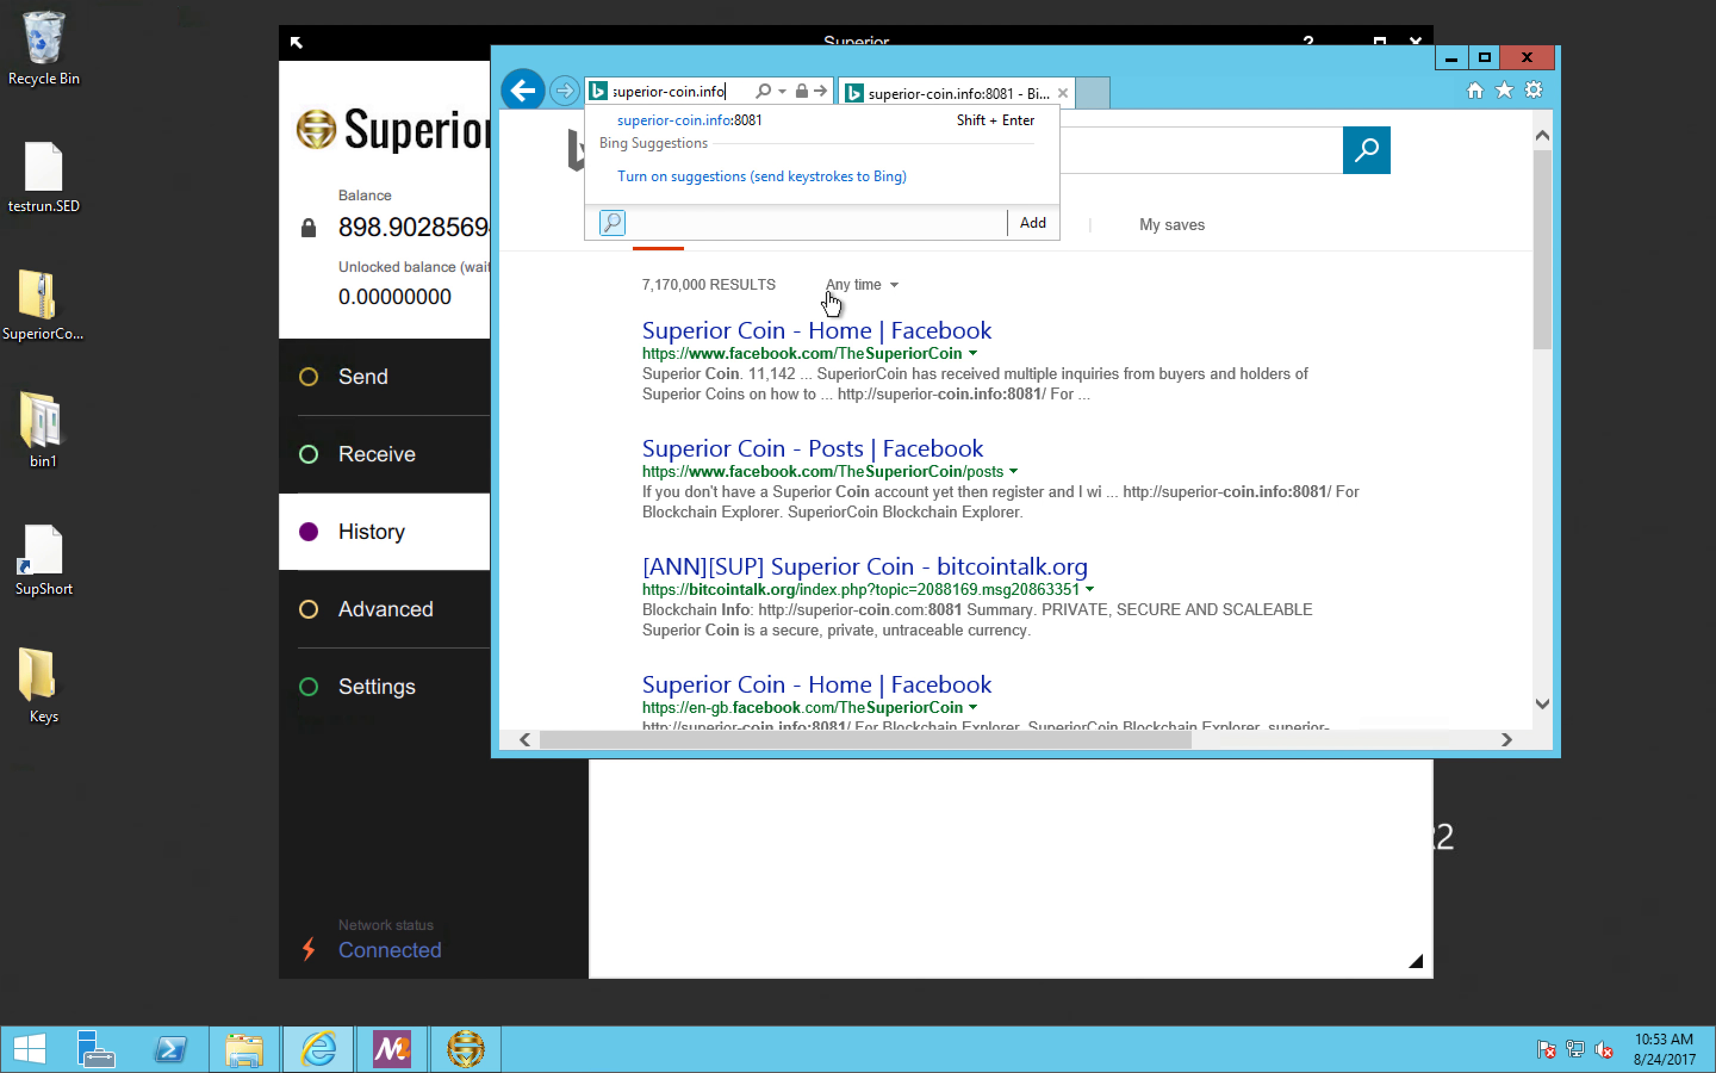
key("Return")
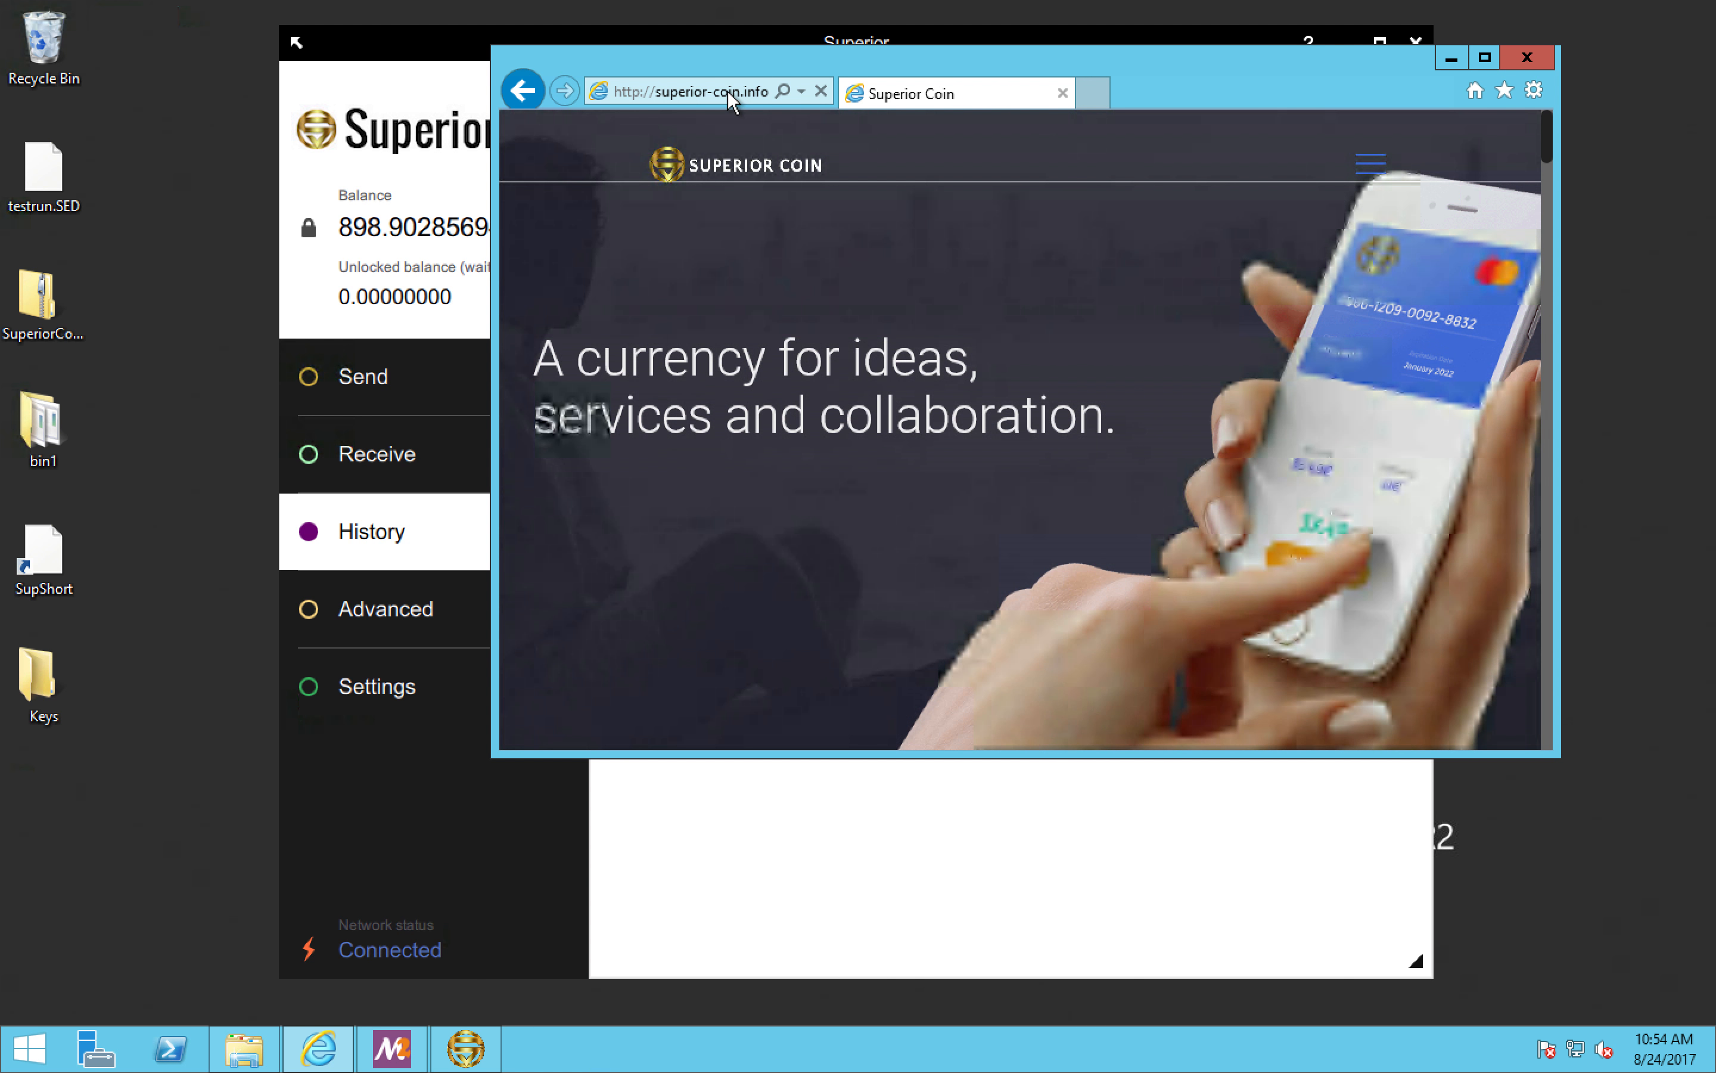
Step: Add port 8081 to the superior-coin.info address and load the blockchain explorer
left_click(761, 91)
type(":8081")
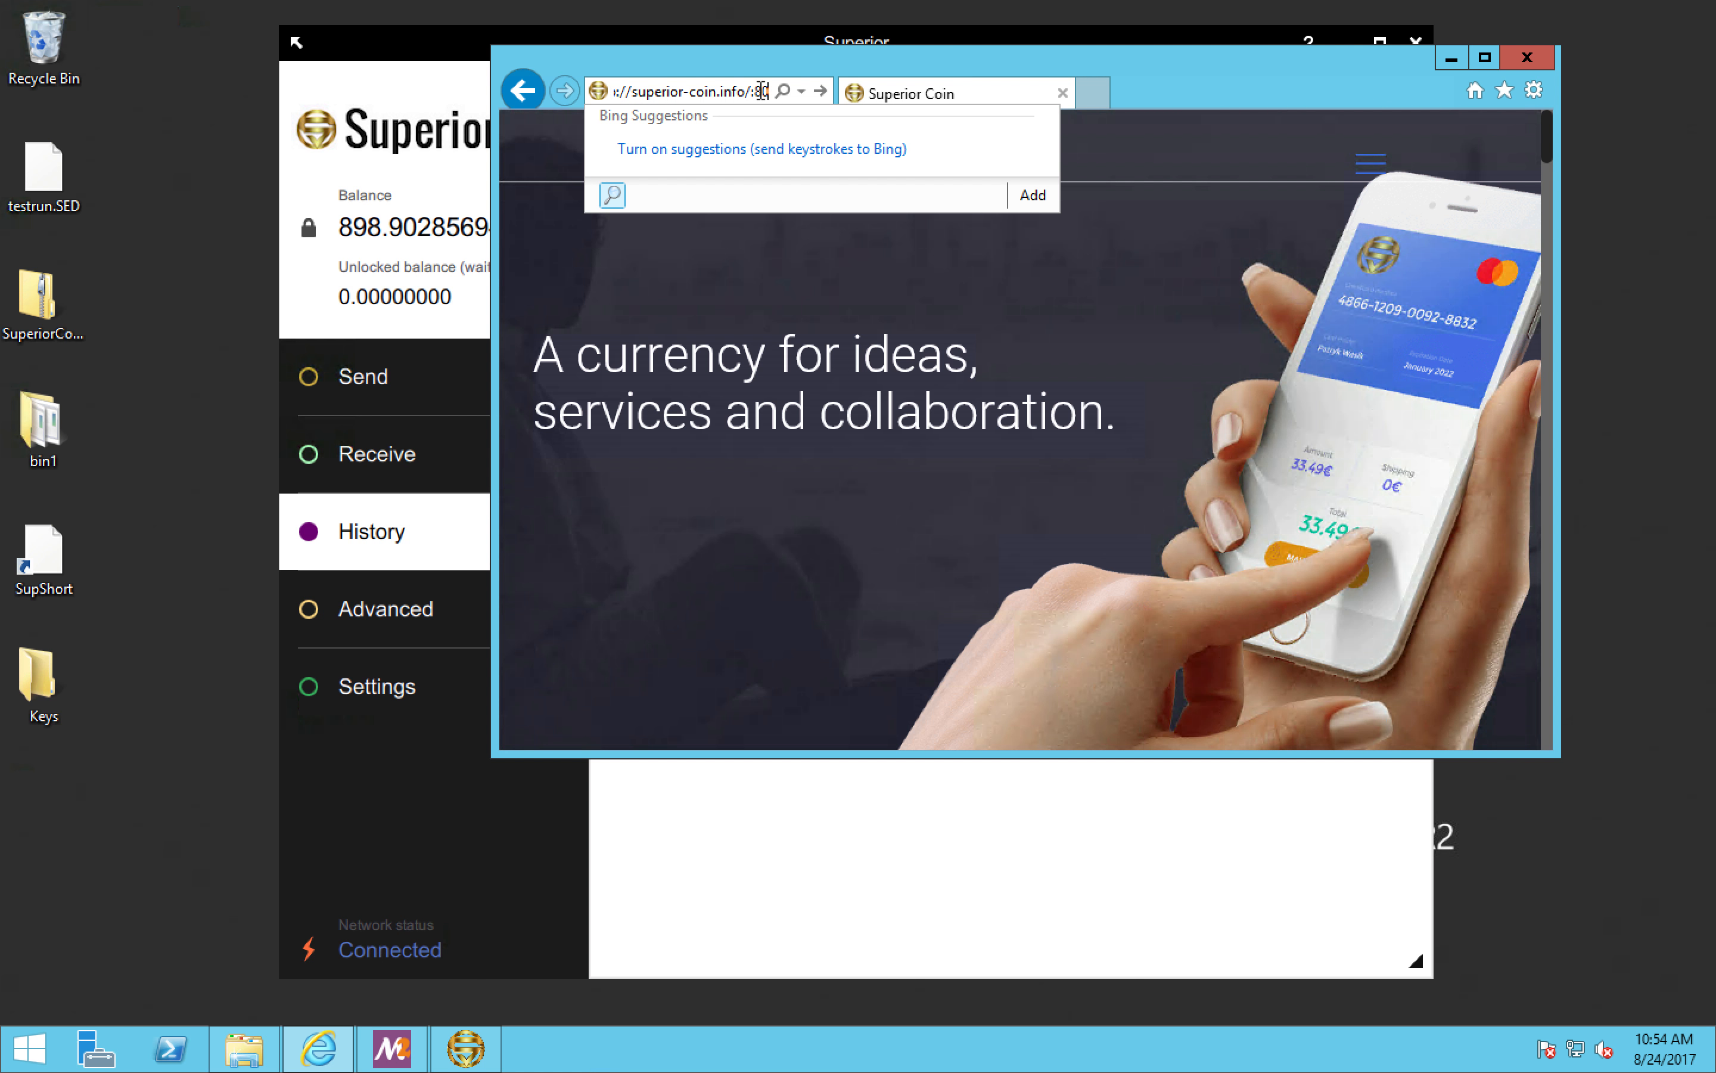
key("Left")
key("Left")
key("Left")
key("Left")
key("Left")
key("BackSpace")
key("Return")
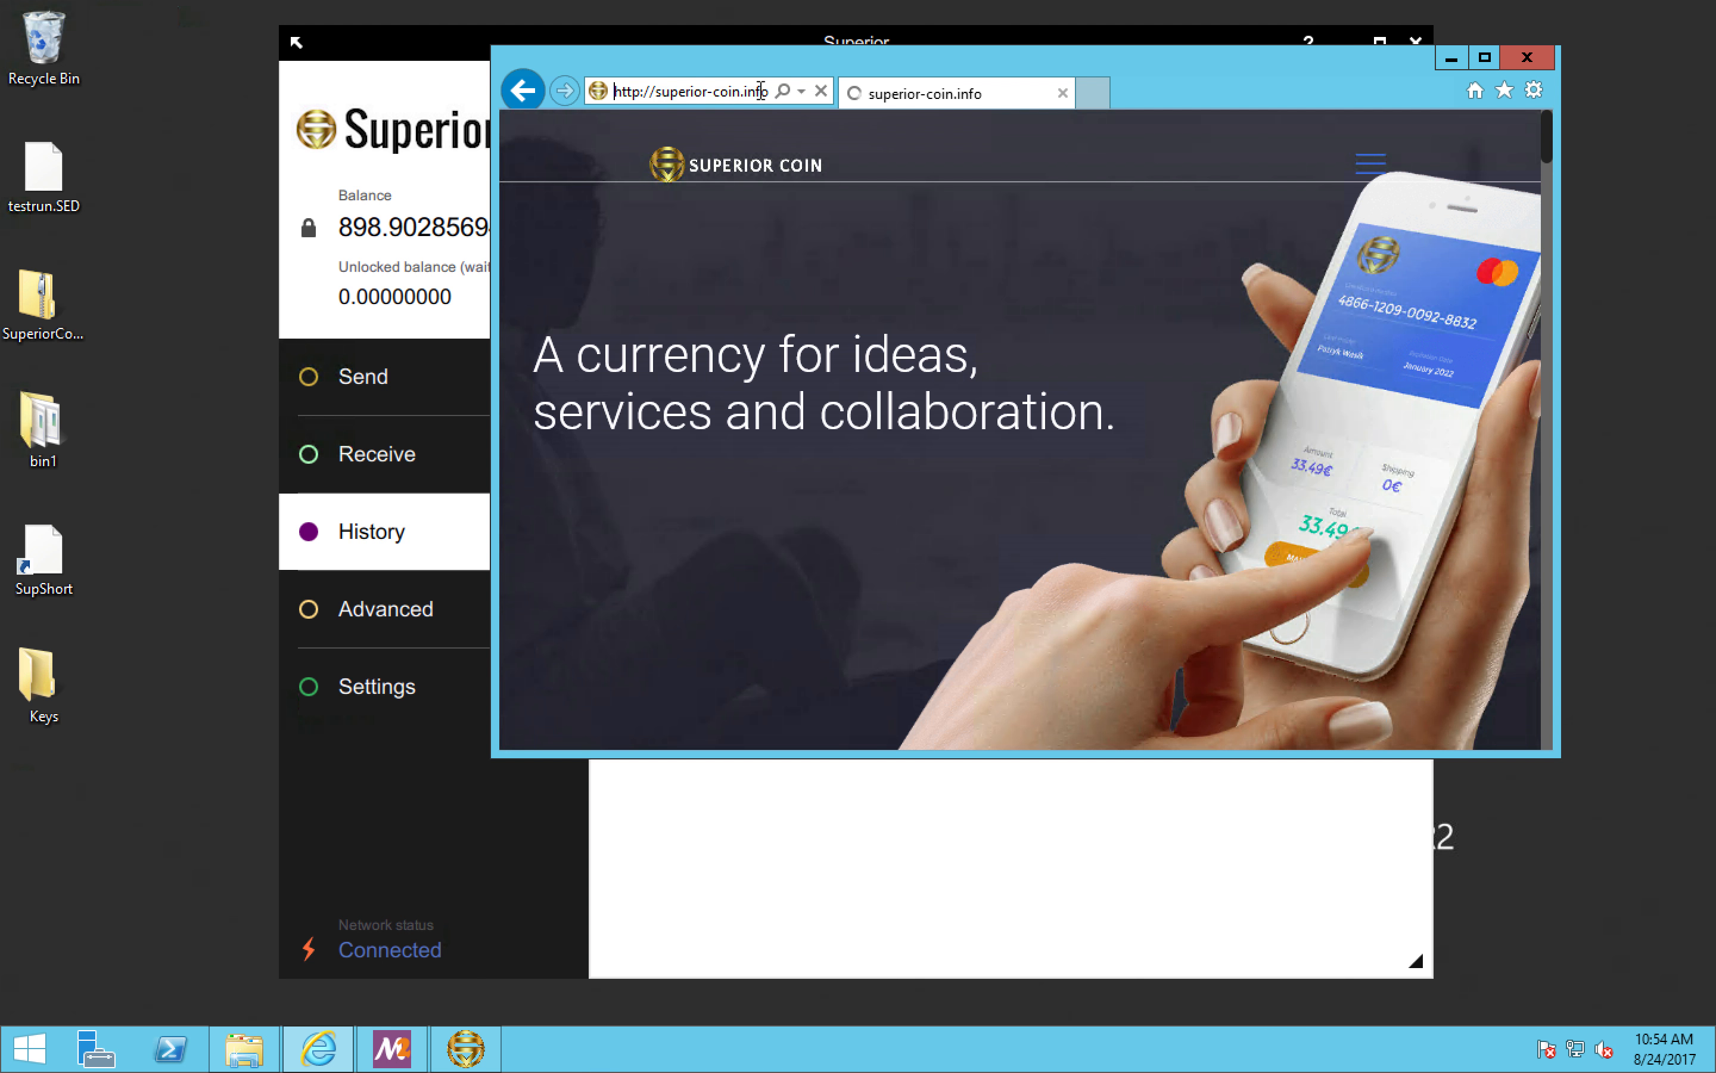
Step: Enlarge the browser window so the explorer's transaction tables fit at full width
scroll(1108, 418, "down", 5)
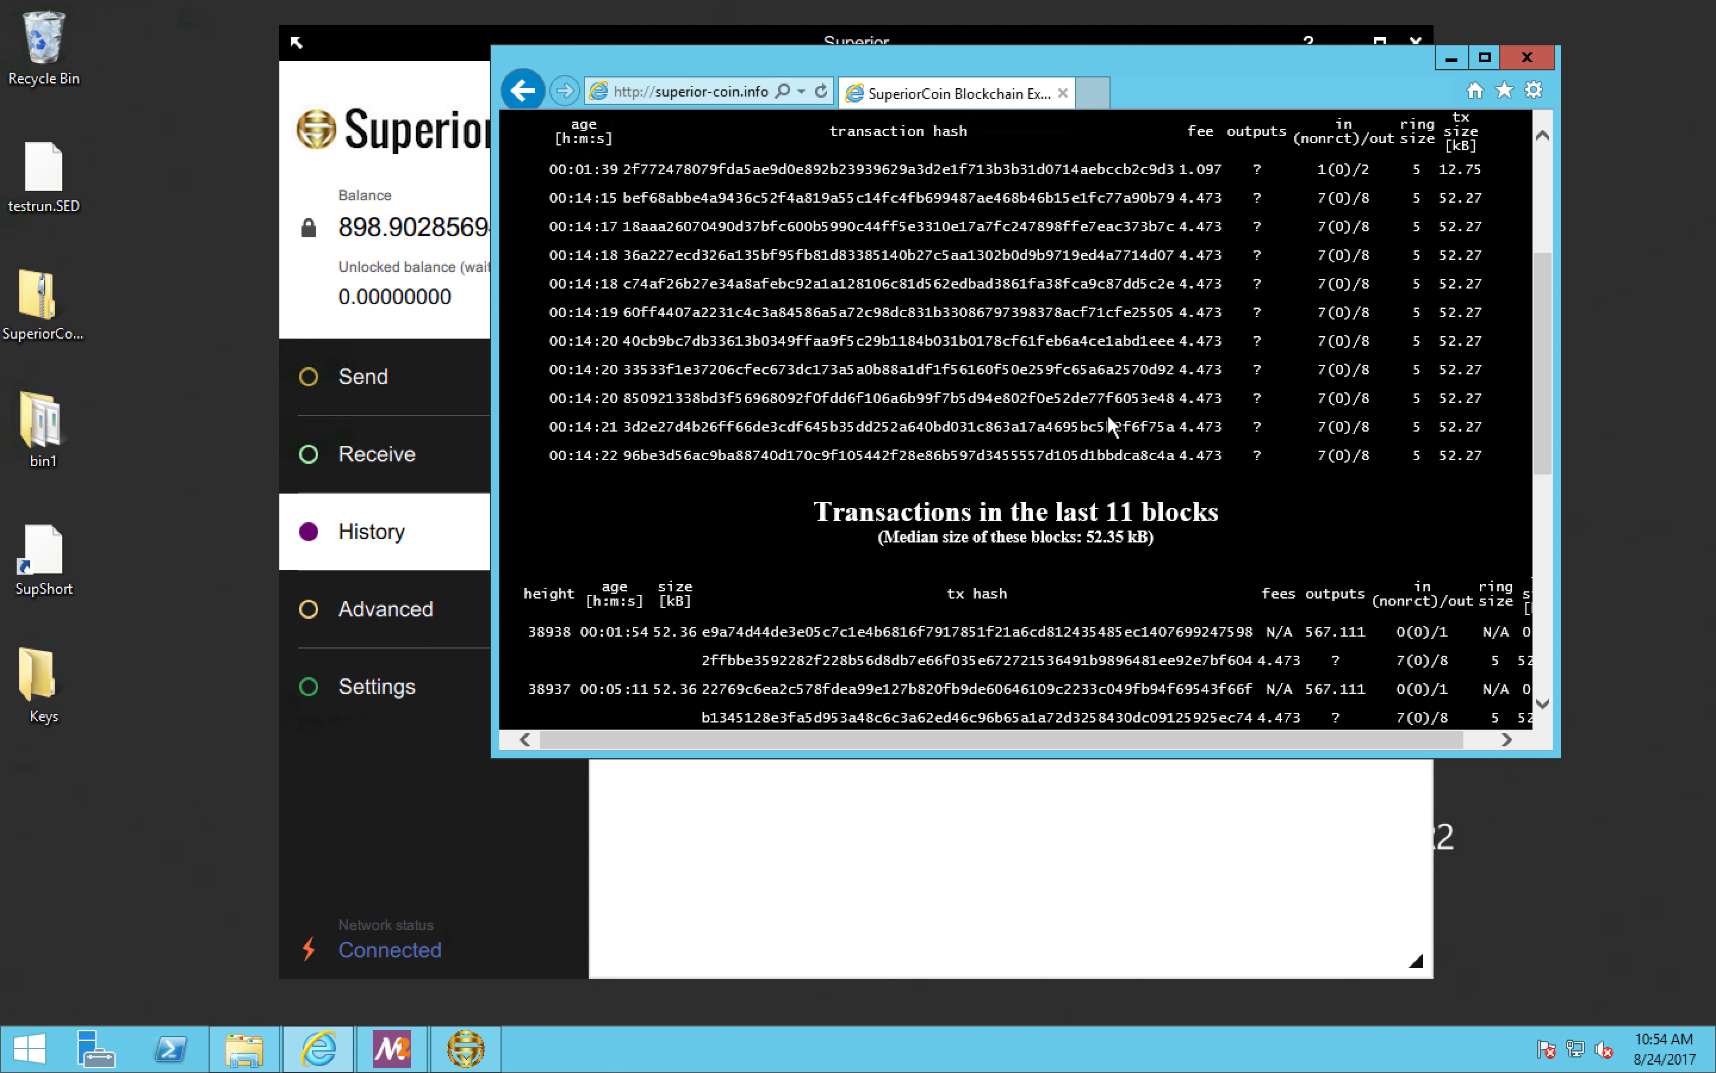
scroll(1108, 419, "down", 3)
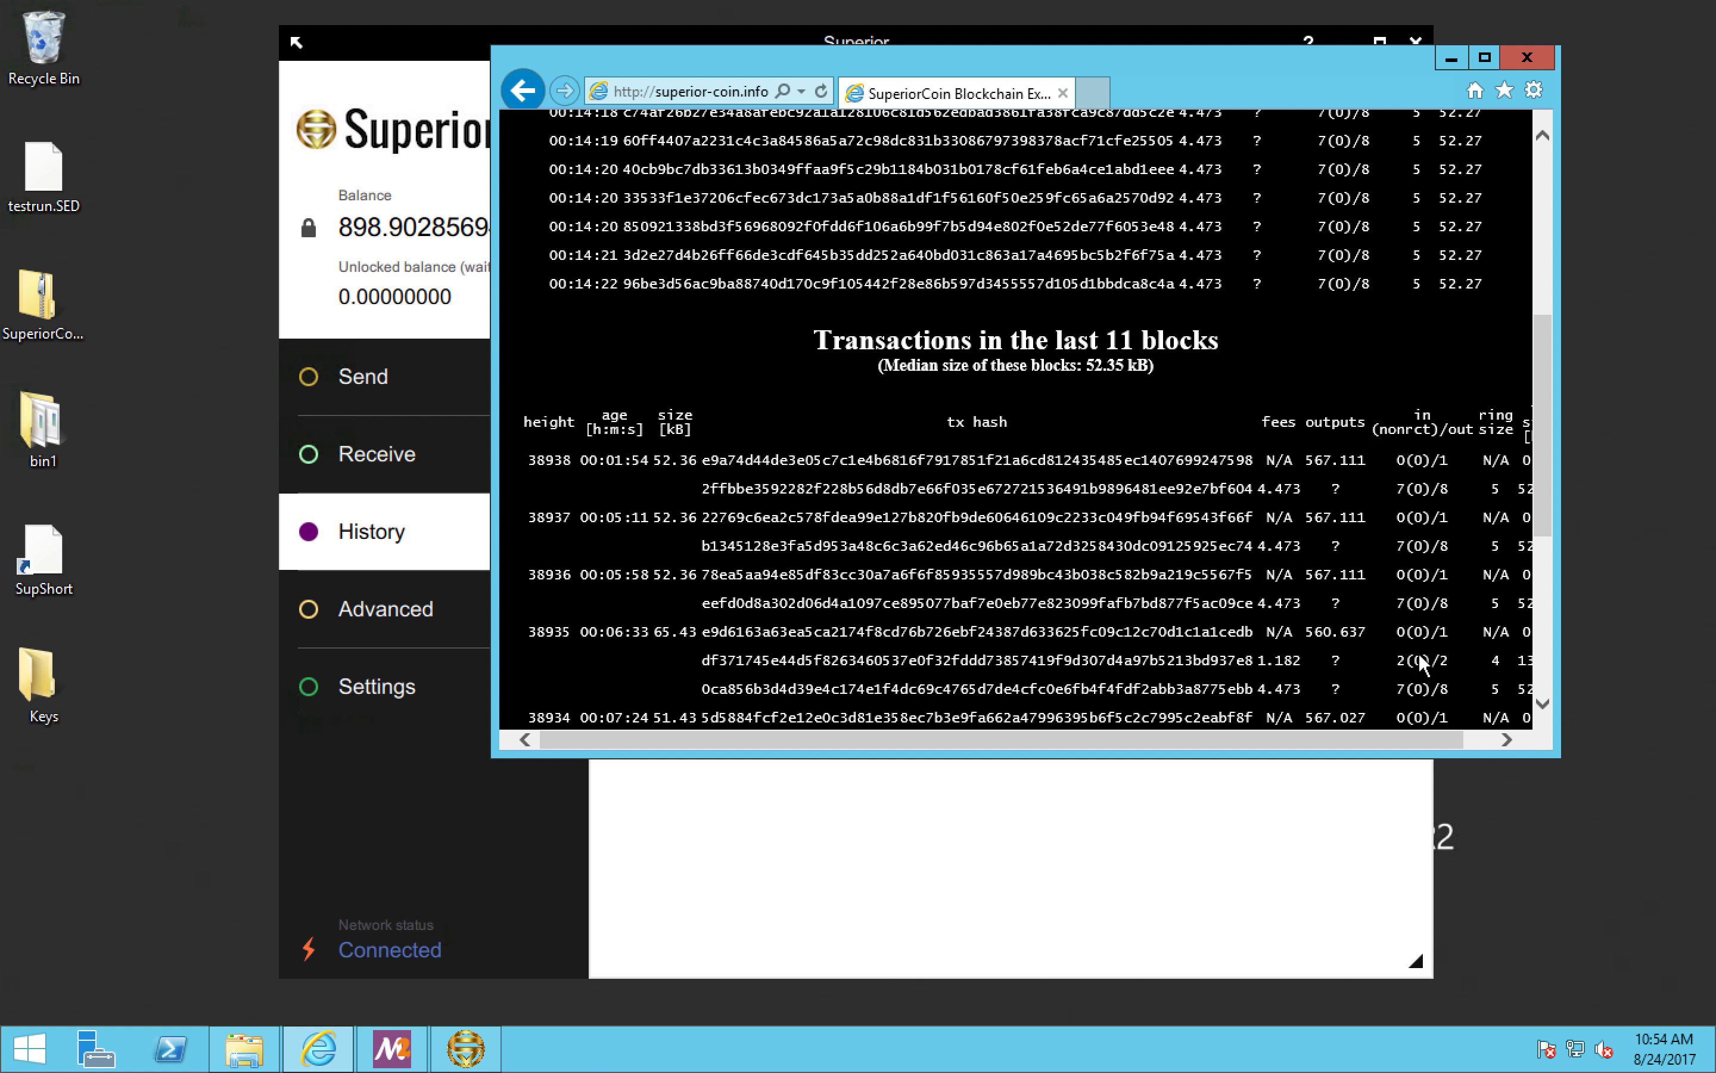
left_click_drag(1568, 755, 1663, 900)
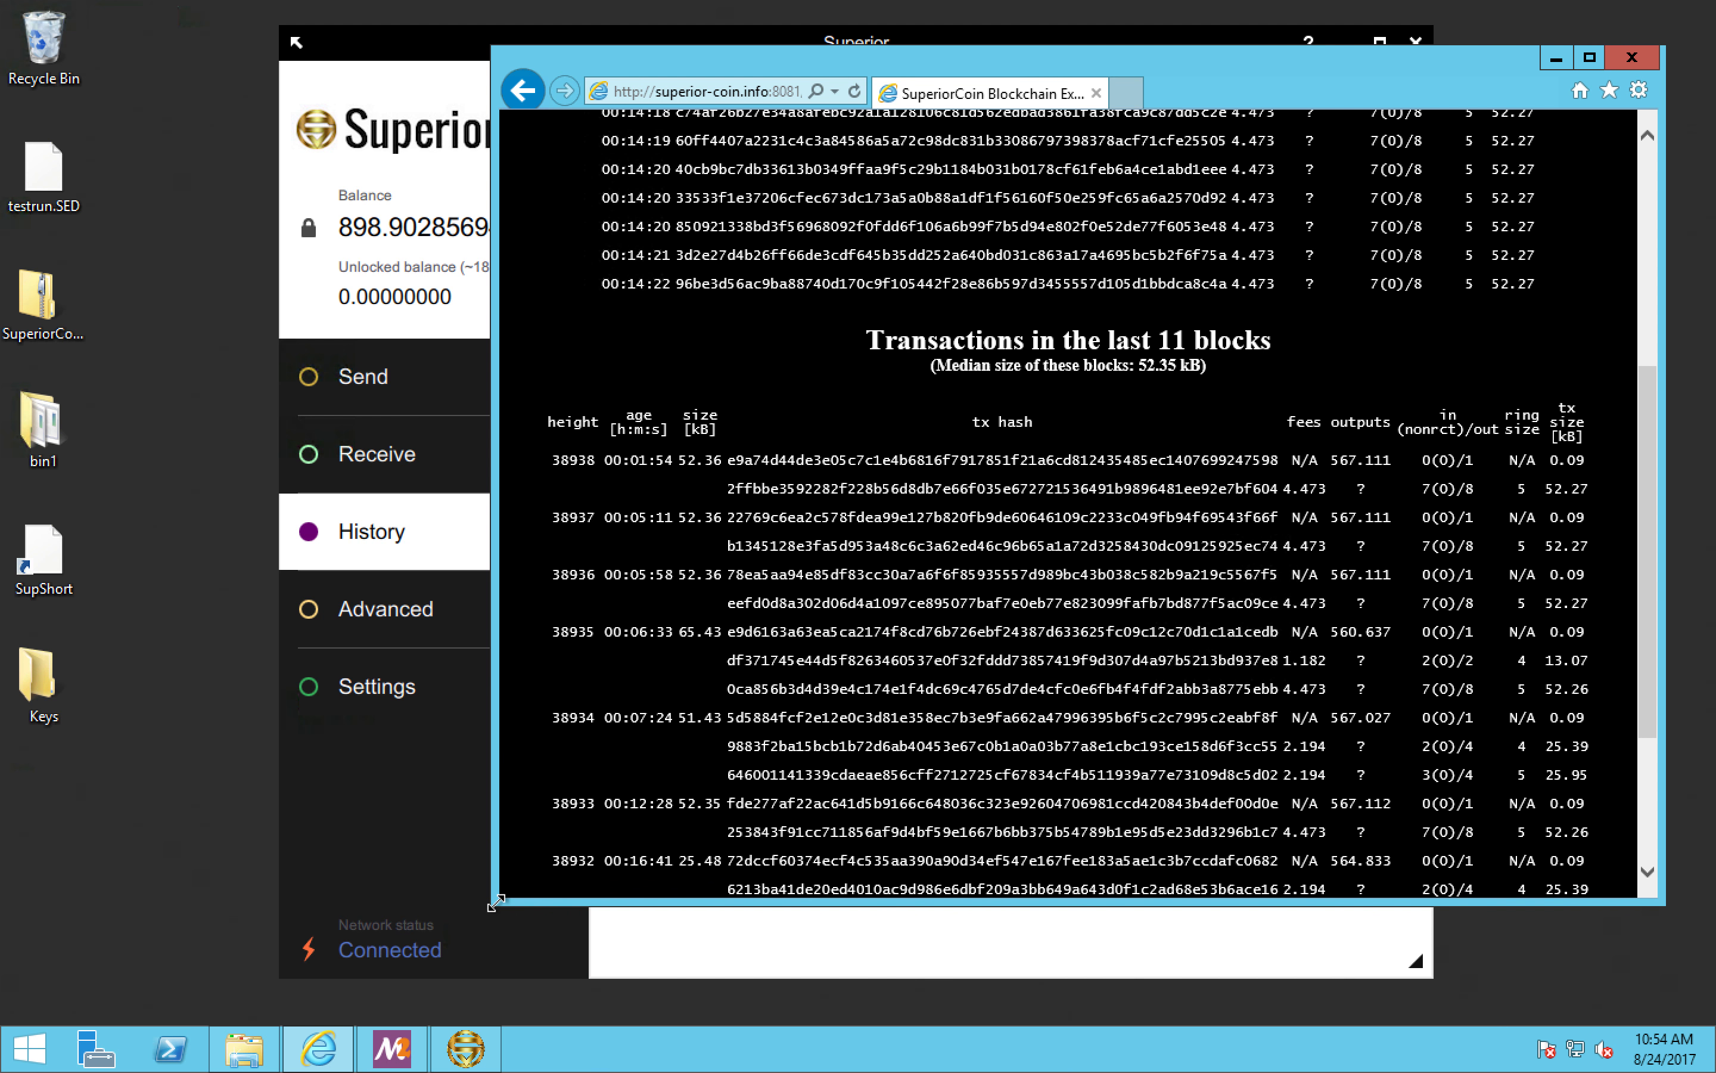
left_click_drag(496, 902, 291, 990)
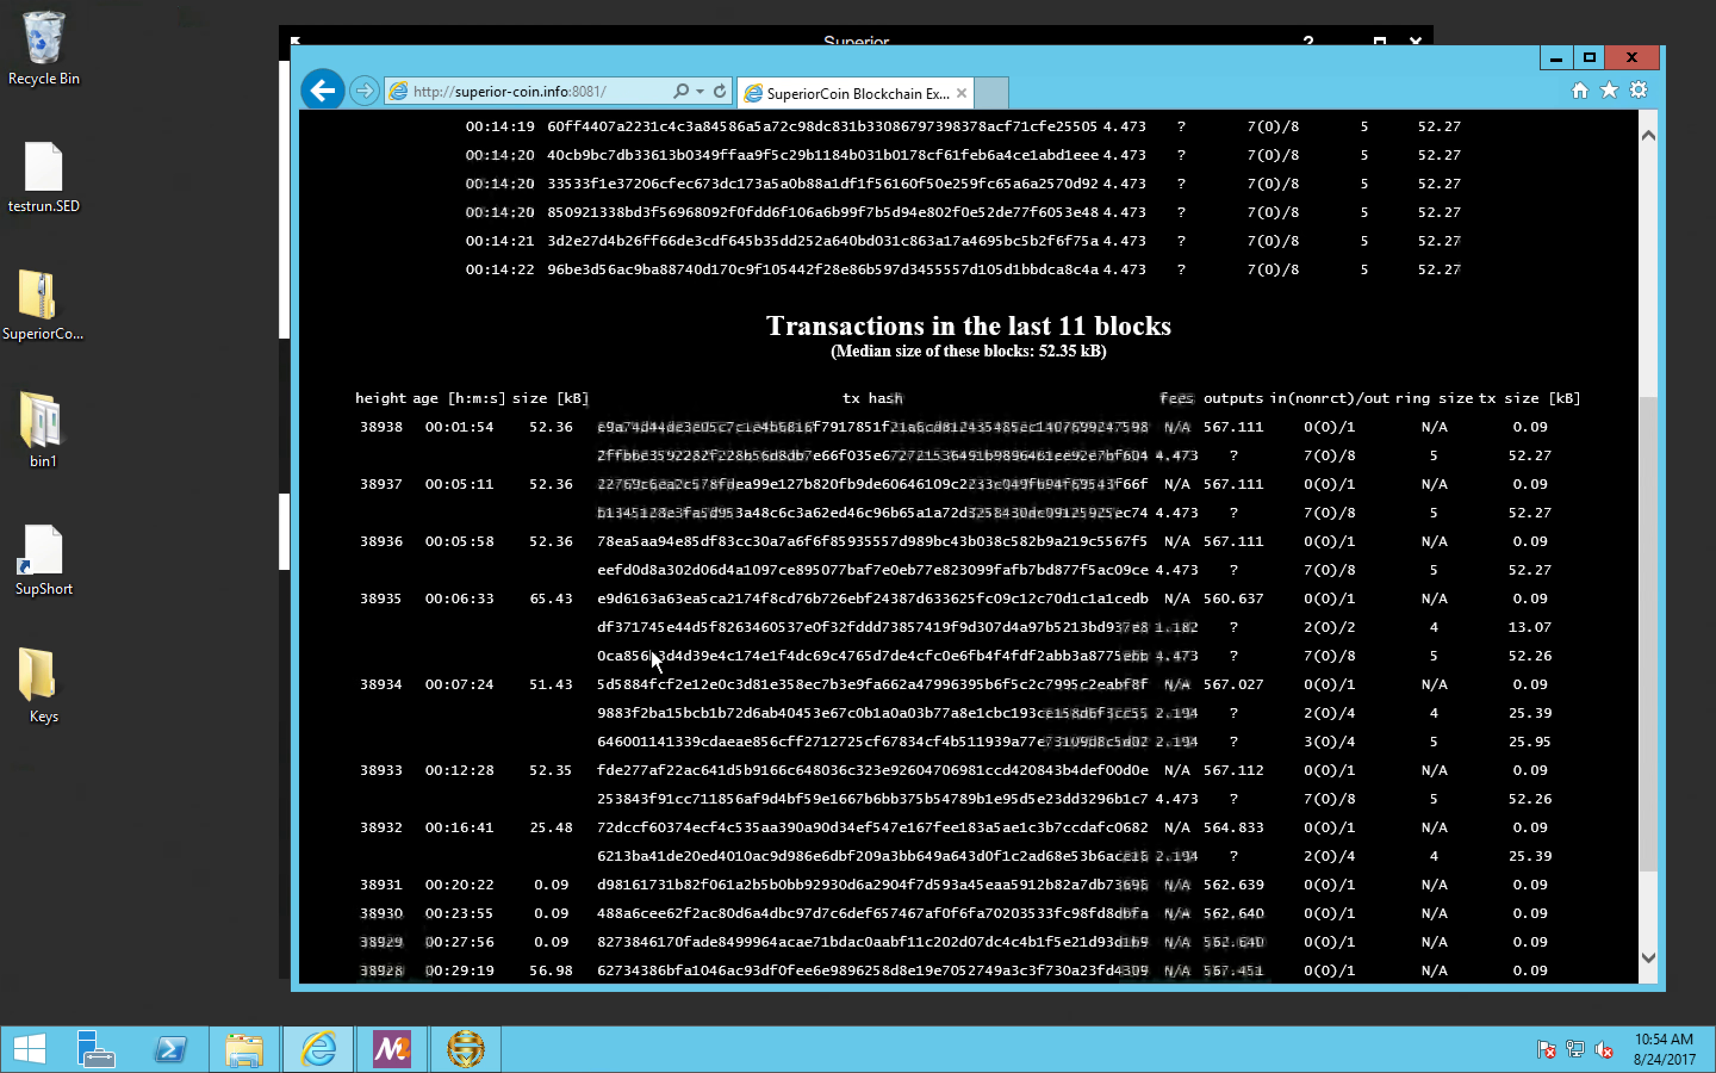
Step: Examine the explorer's memory pool, its number of pending transactions, and the transactions in the last 11 blocks
scroll(935, 389, "up", 5)
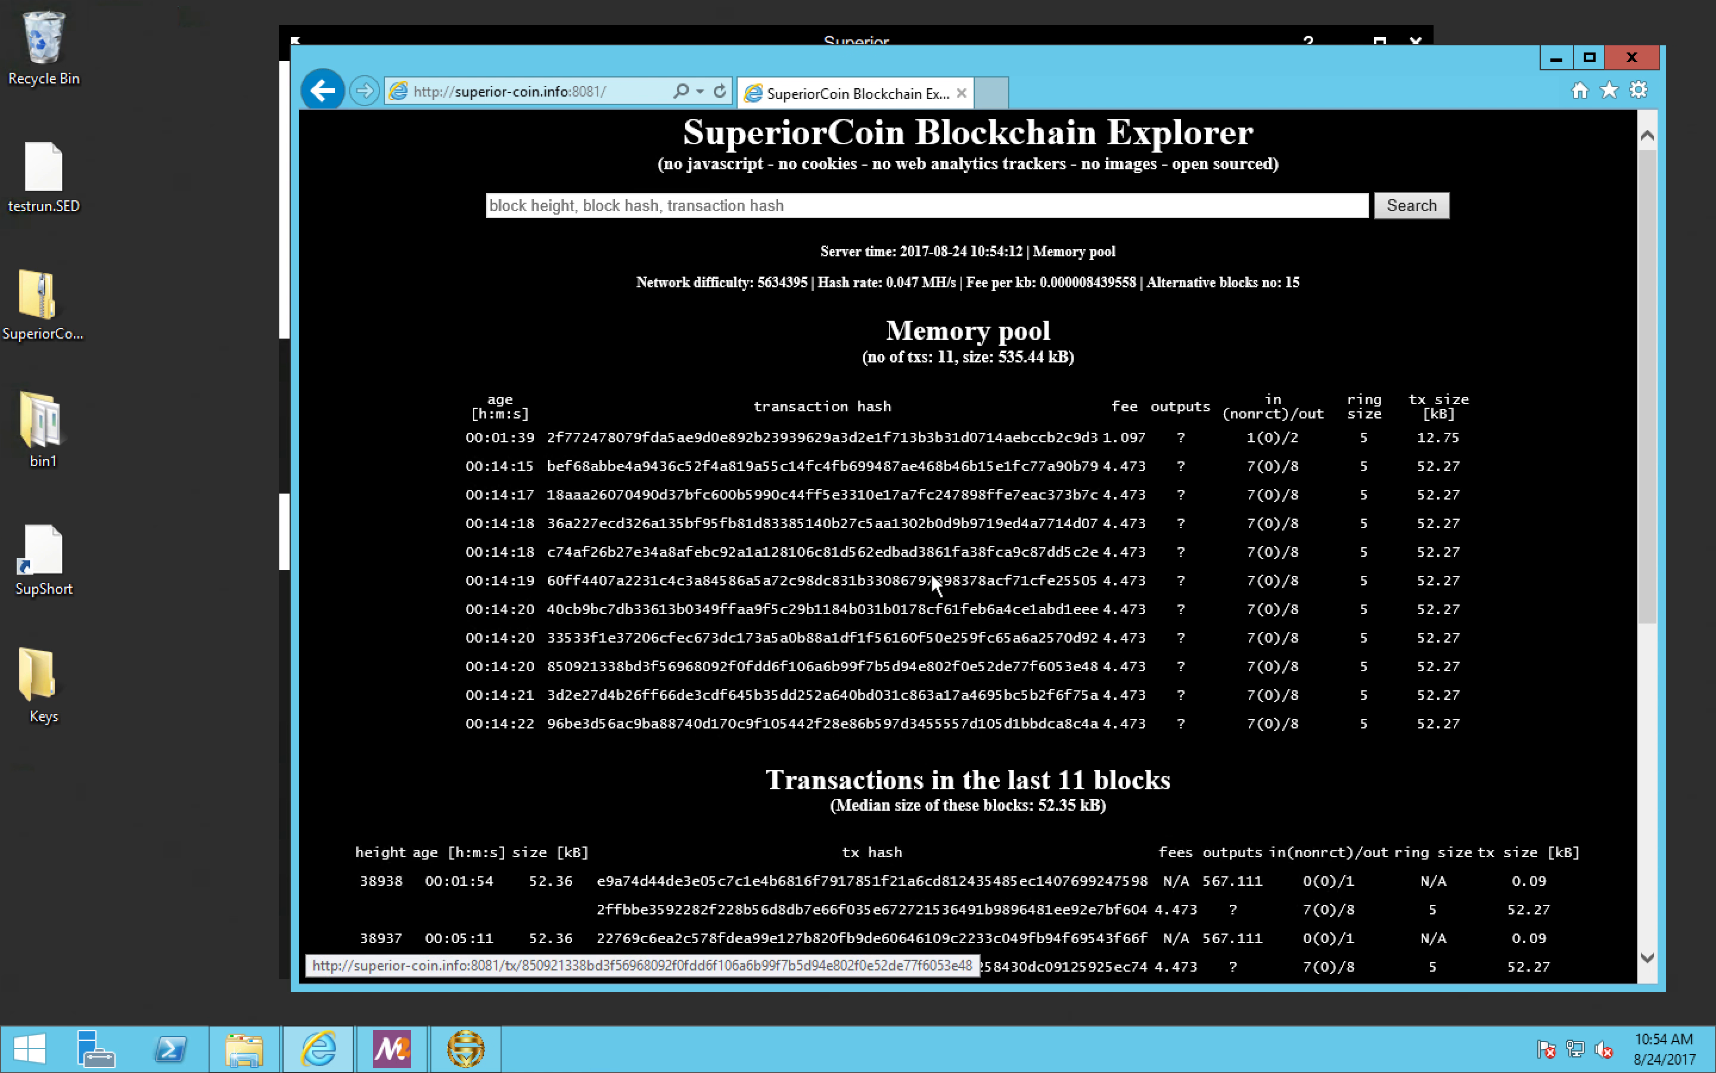
double_click(942, 355)
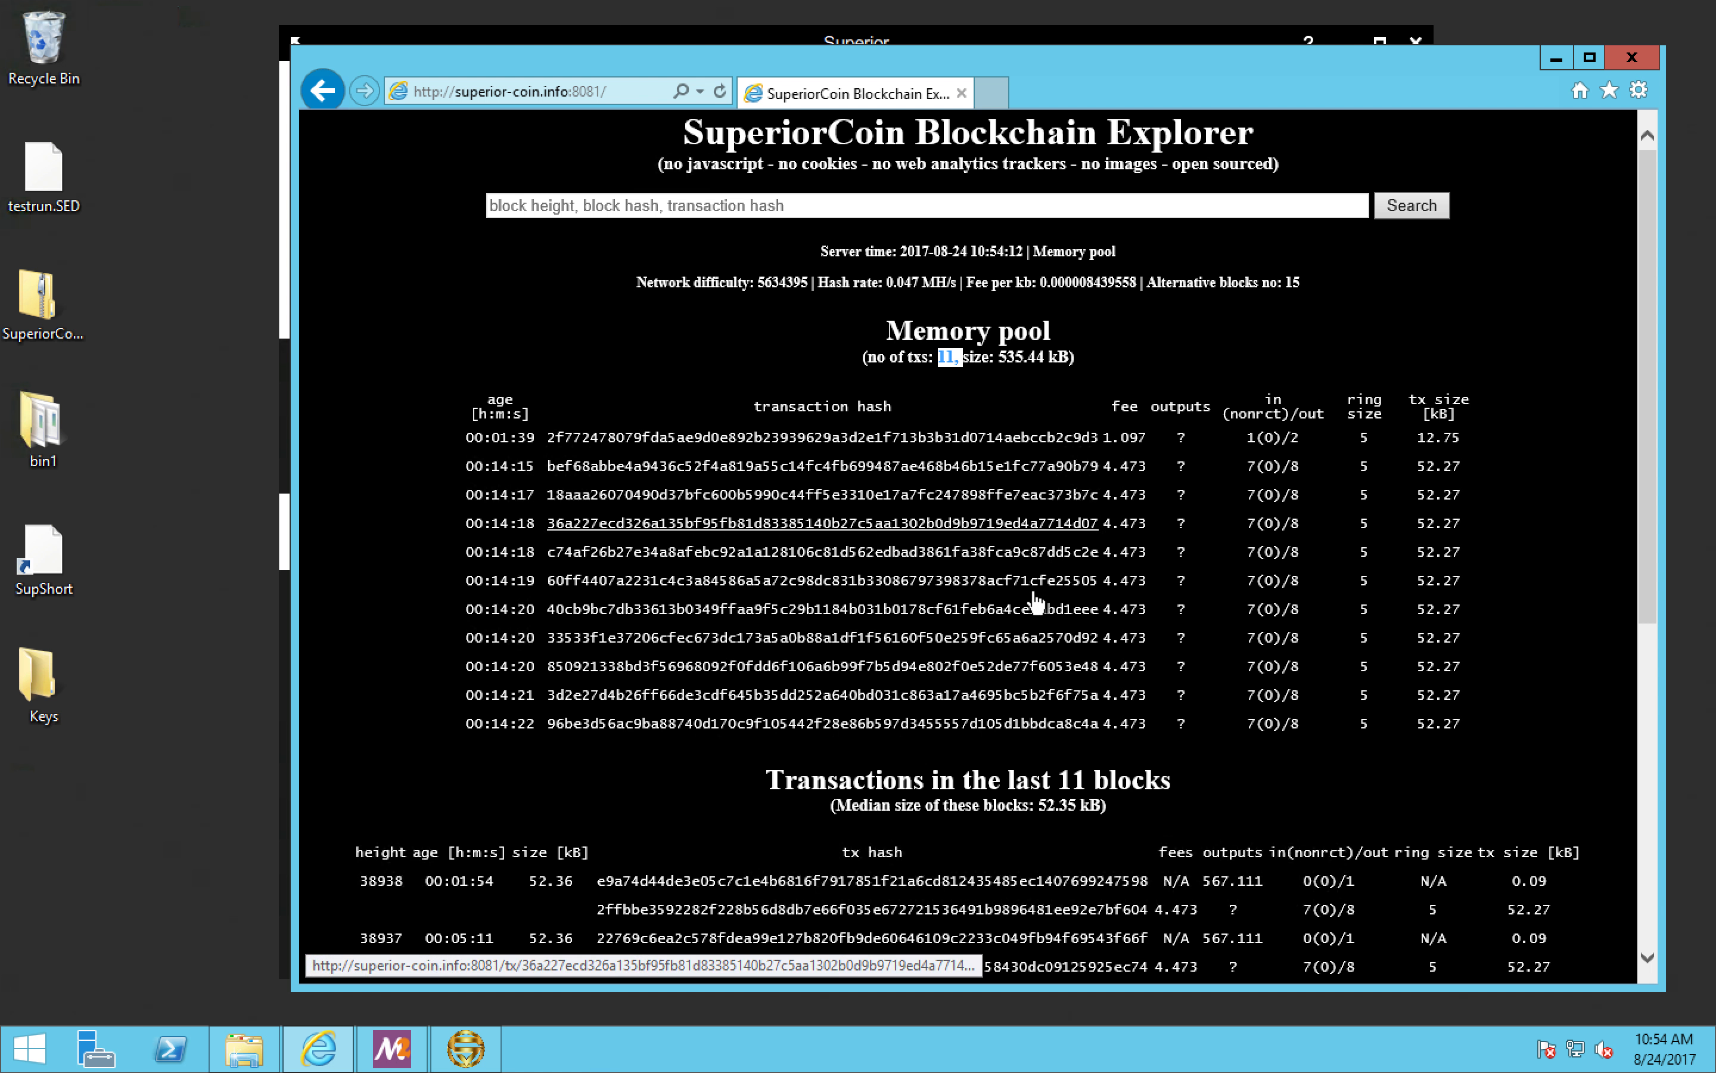
scroll(1033, 590, "down", 3)
scroll(1033, 590, "down", 3)
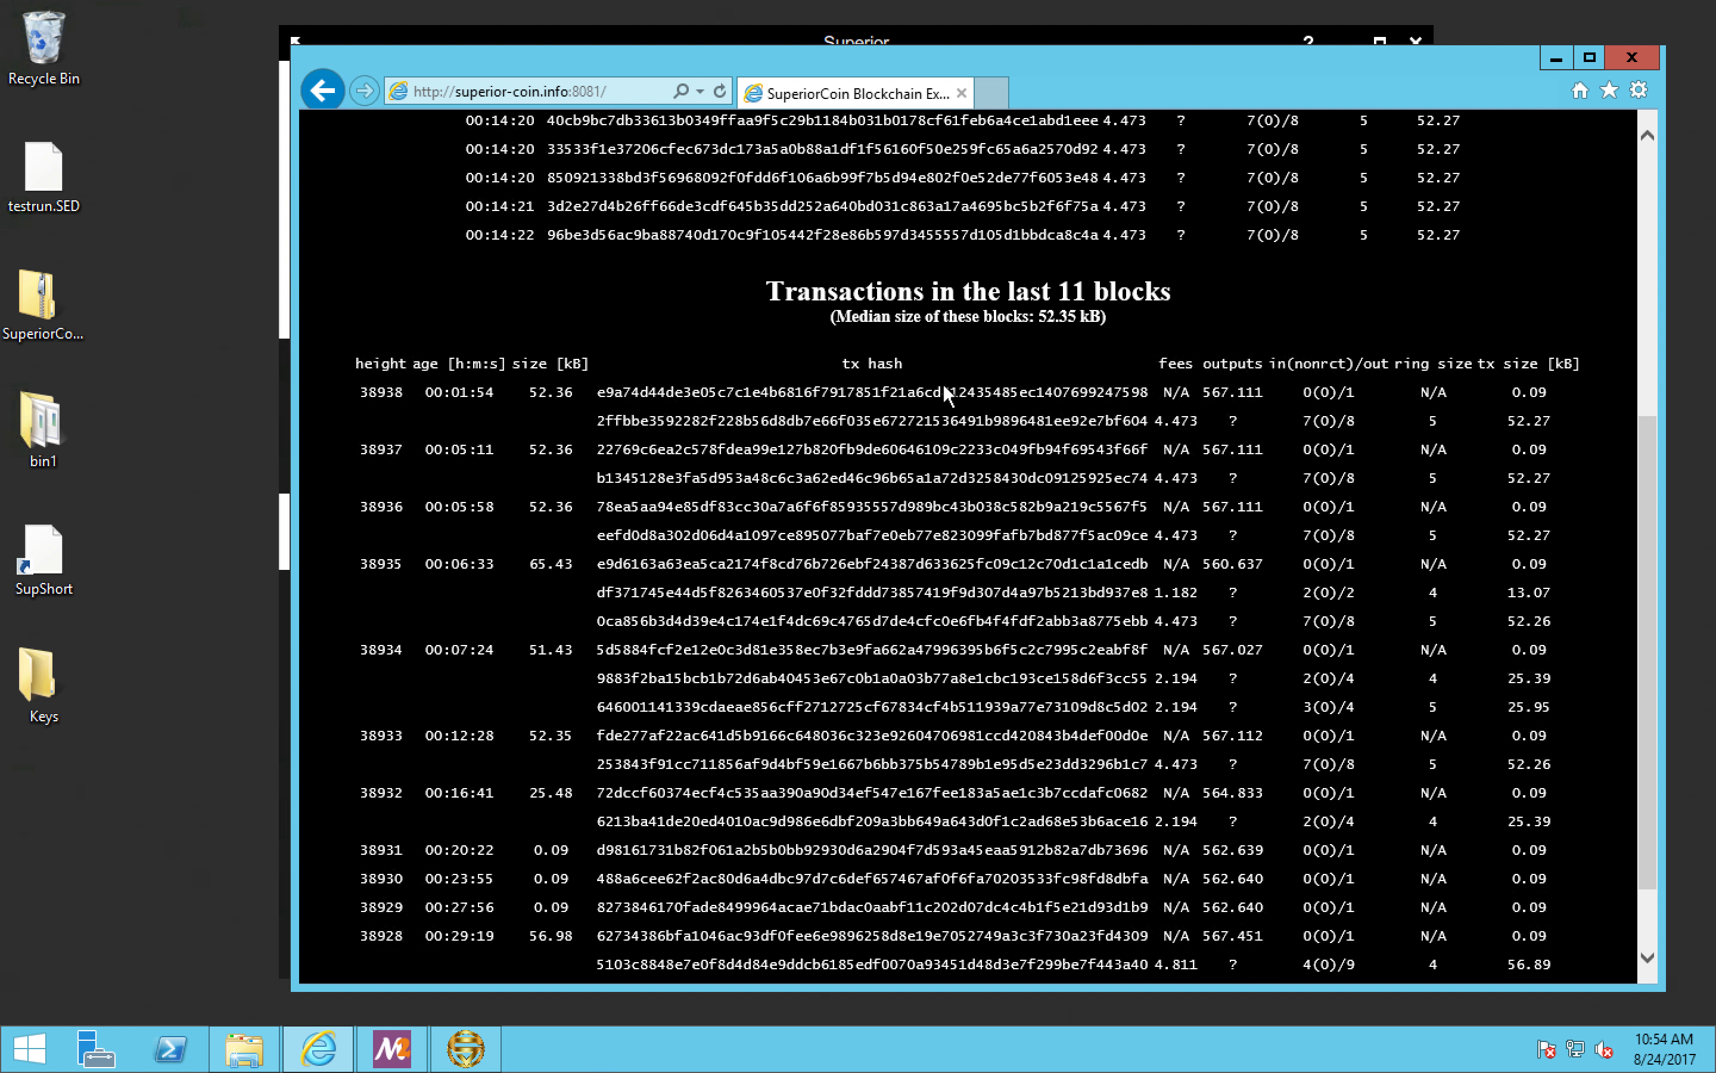
scroll(944, 391, "up", 4)
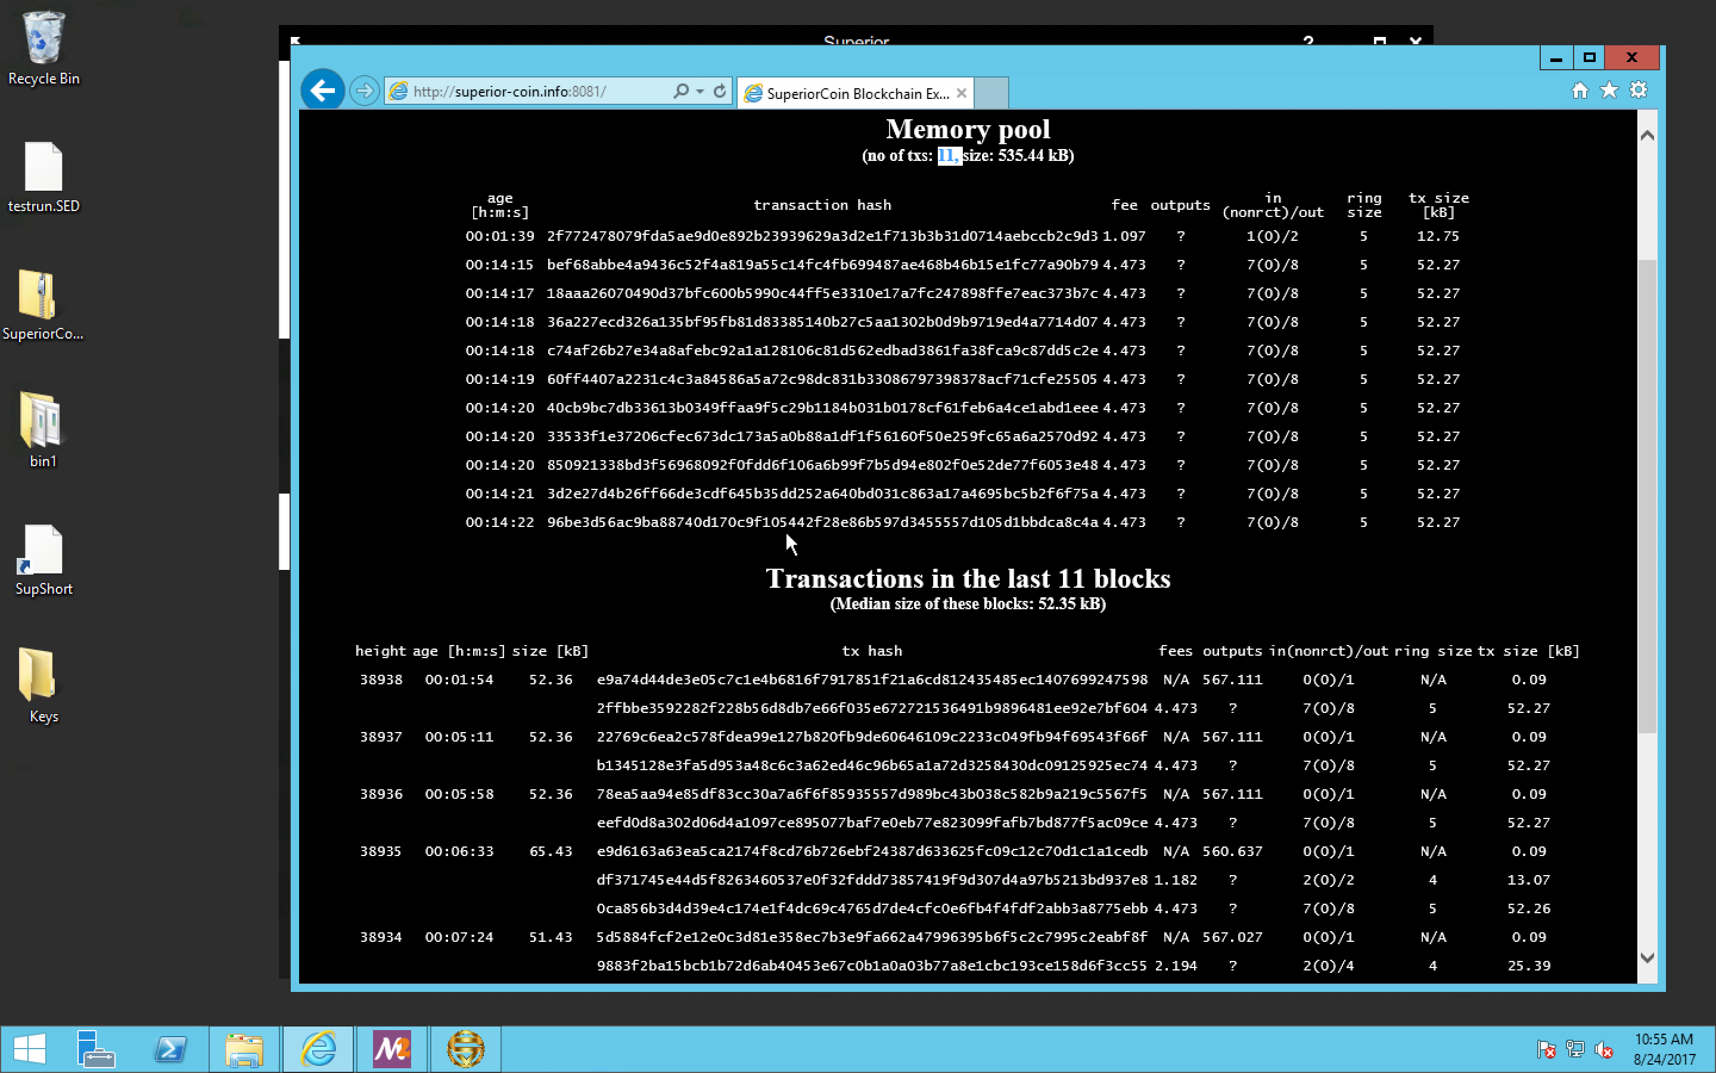
scroll(720, 586, "down", 3)
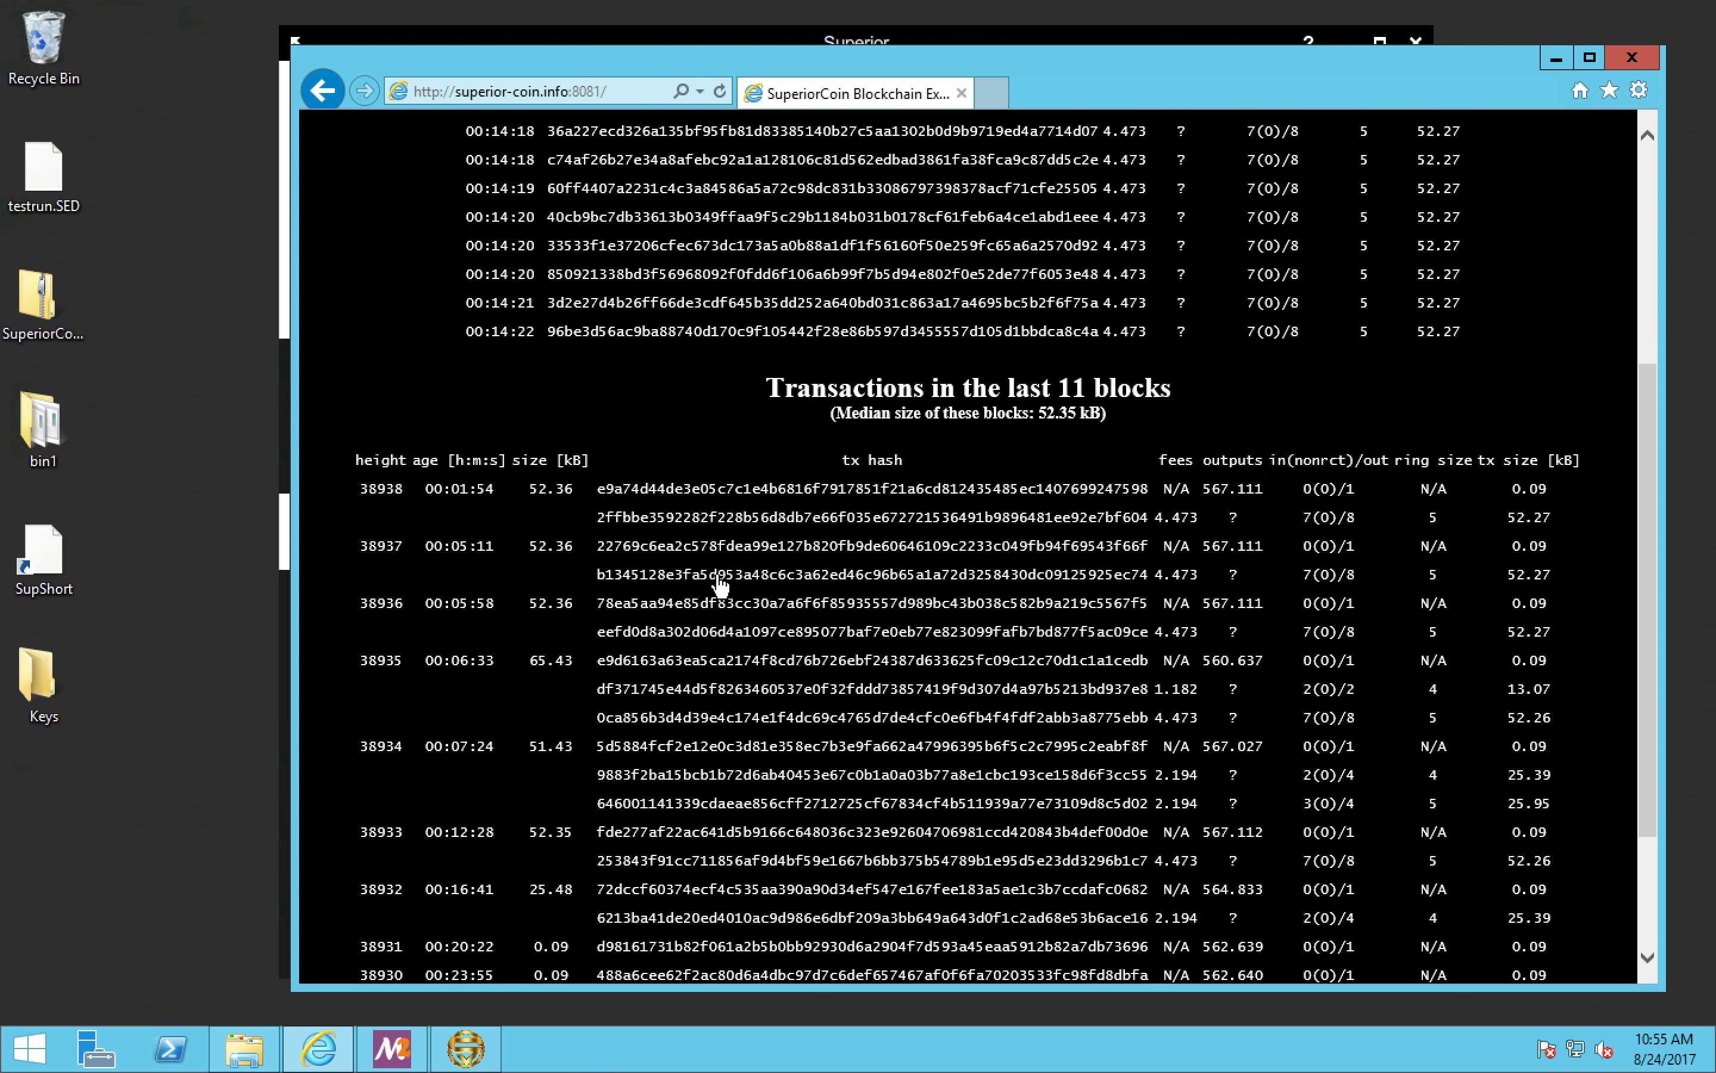
scroll(720, 585, "down", 3)
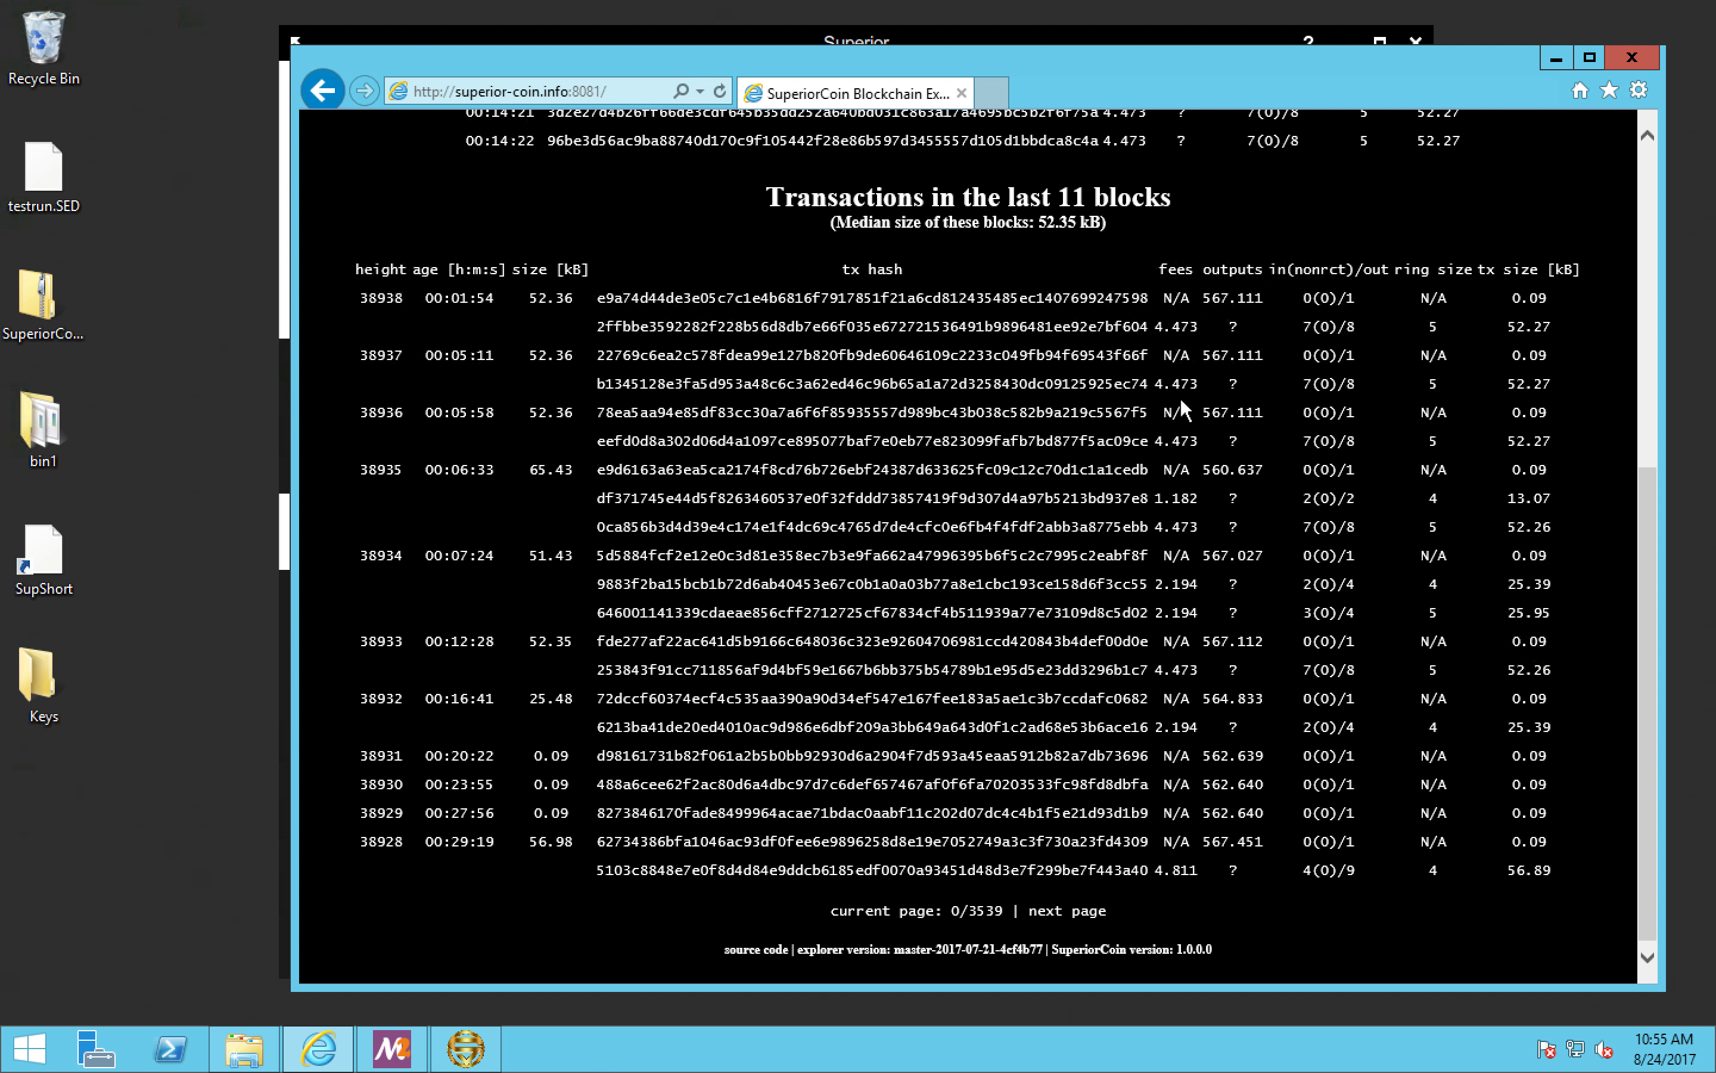
scroll(1180, 399, "up", 9)
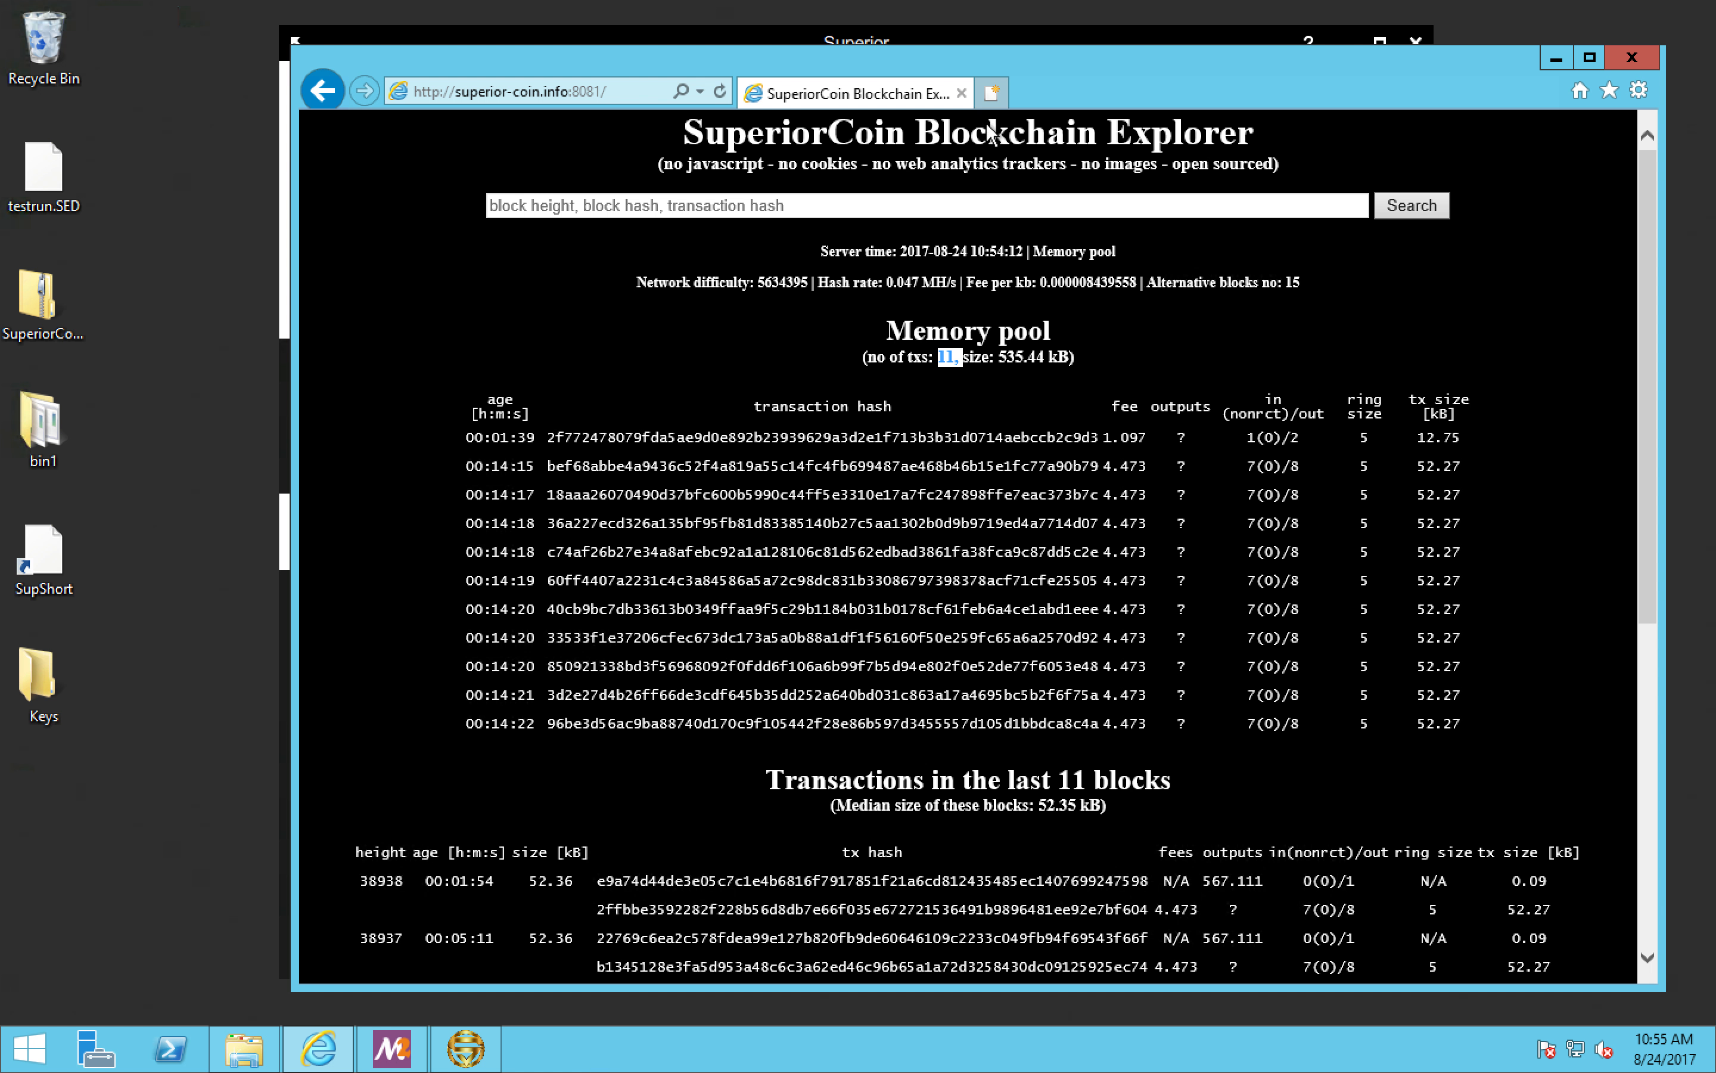
Step: Switch to the SuperiorCoin wallet and copy the Tx ID from the 100-coin payment's details in the history
left_click(281, 411)
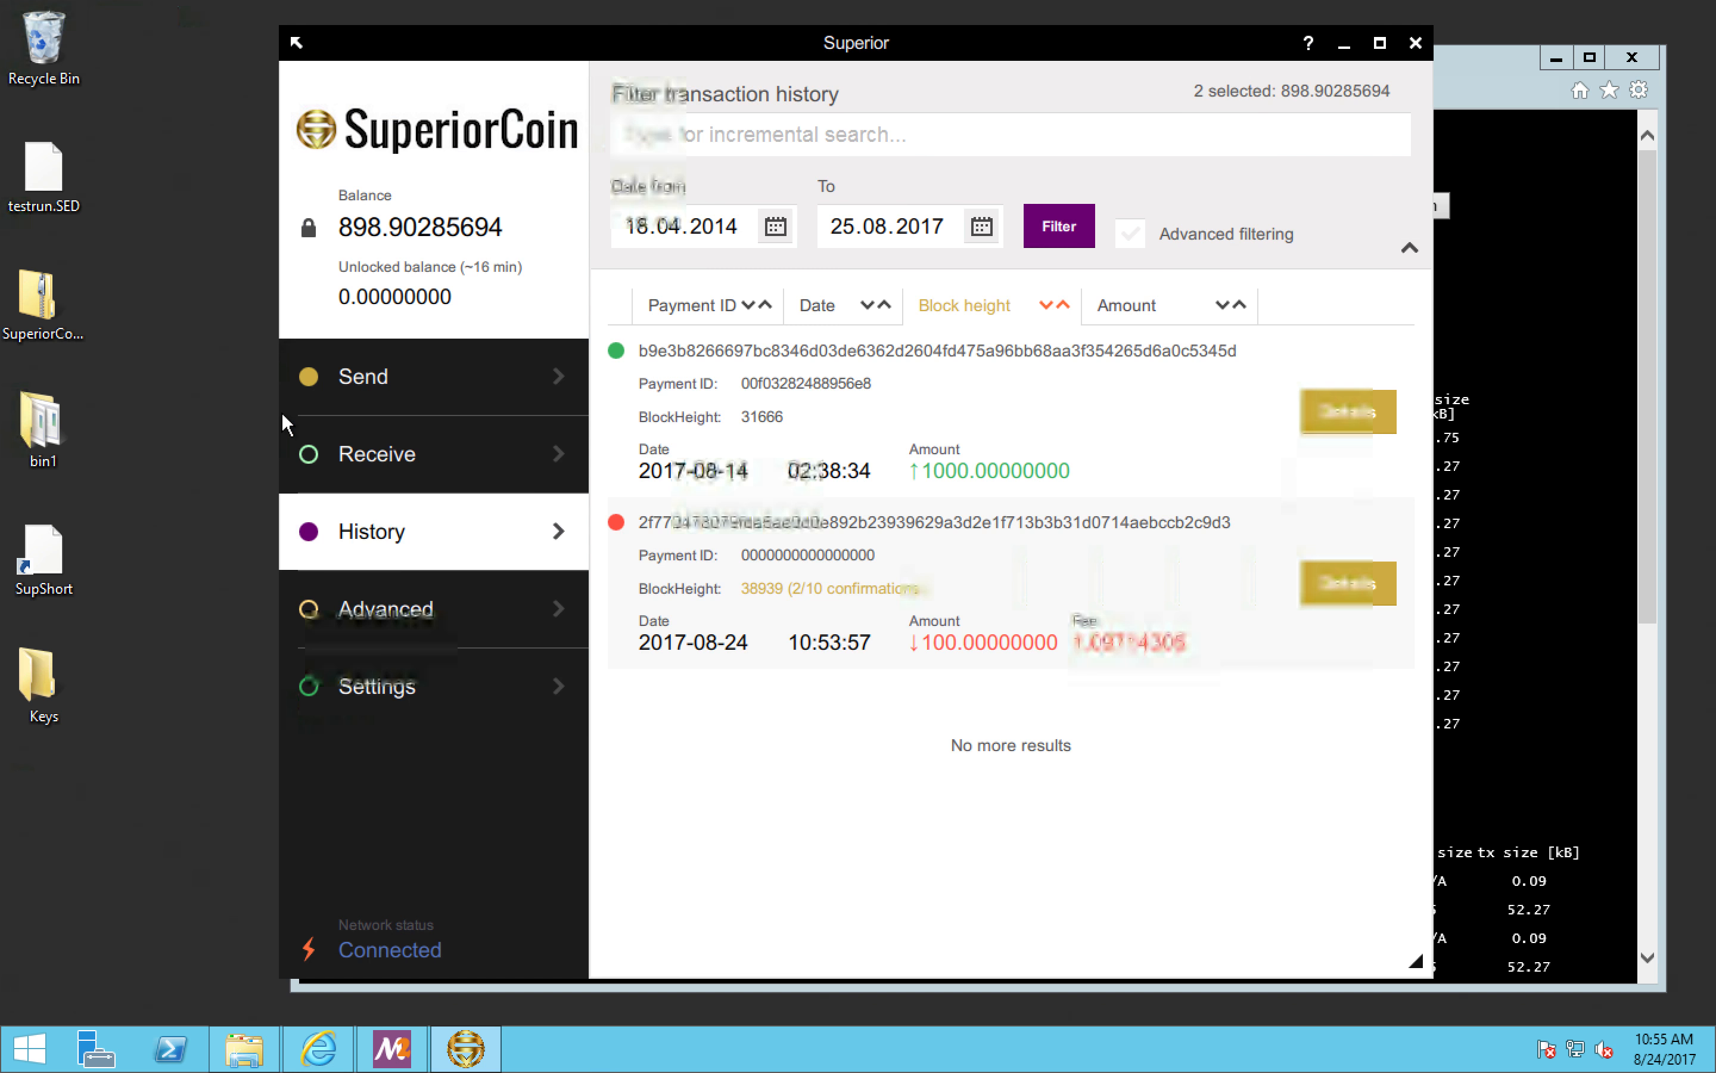
left_click(369, 398)
left_click(510, 537)
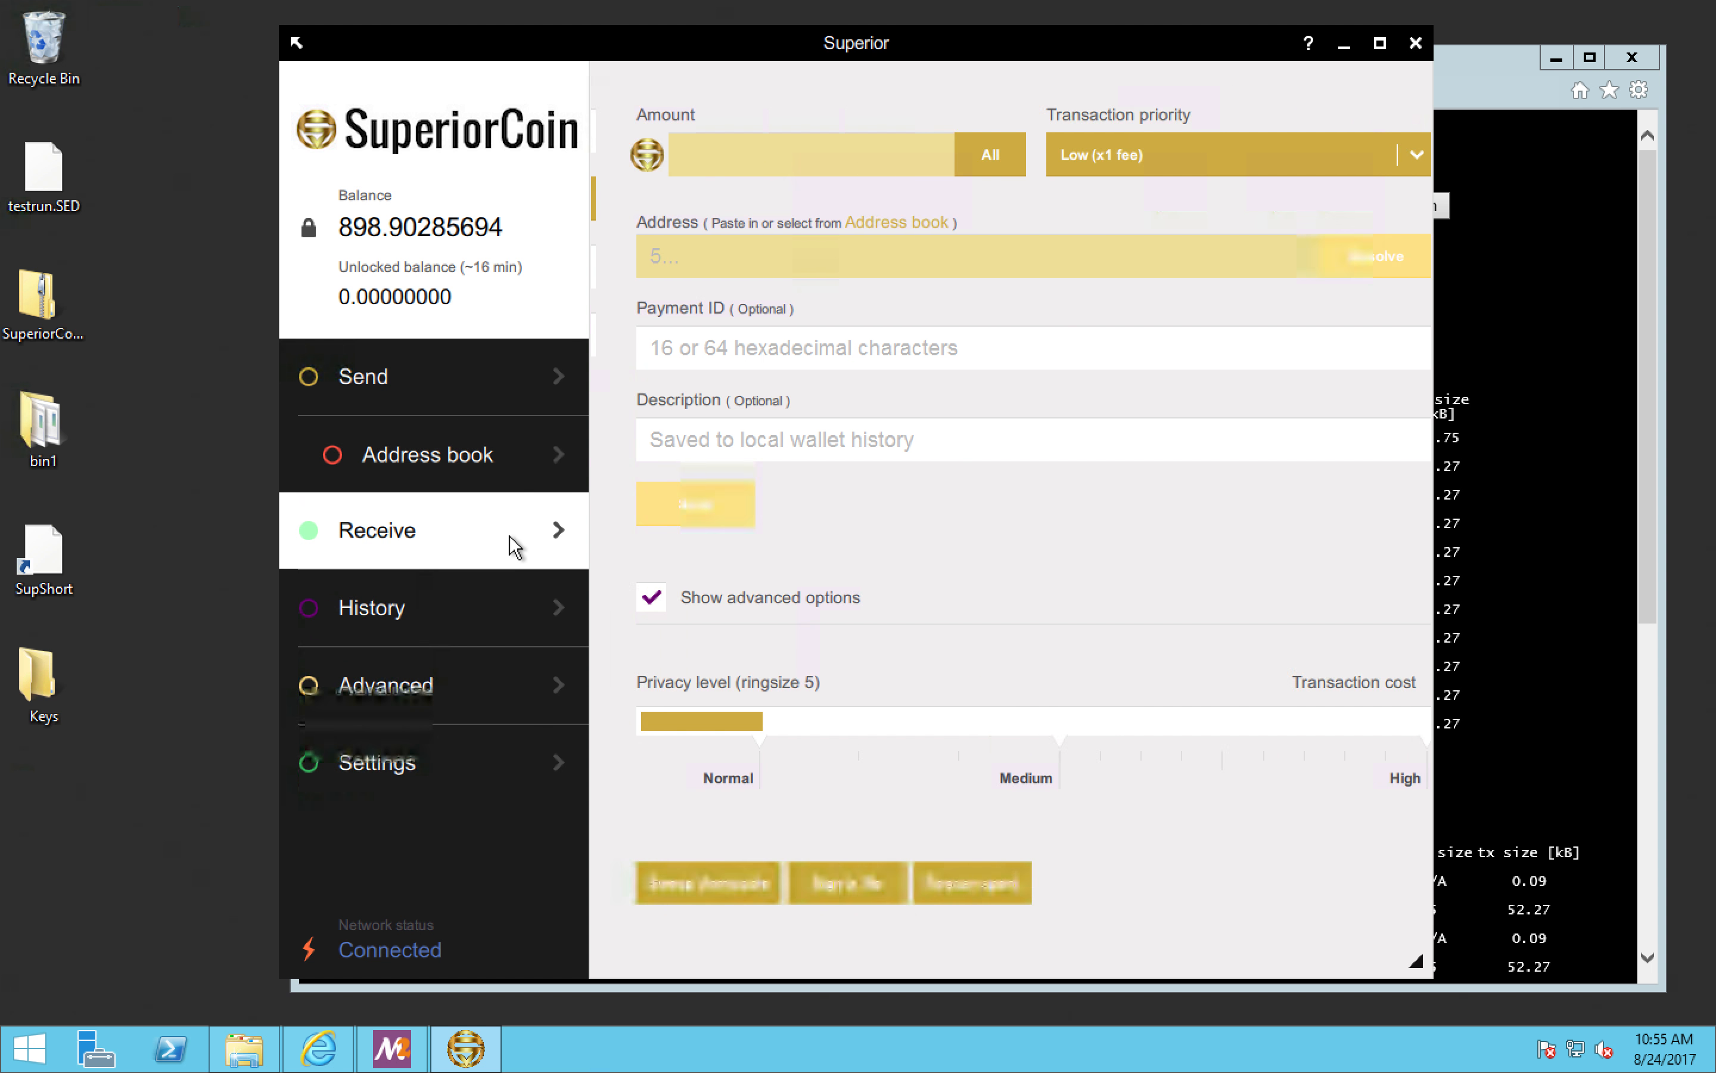
left_click(483, 522)
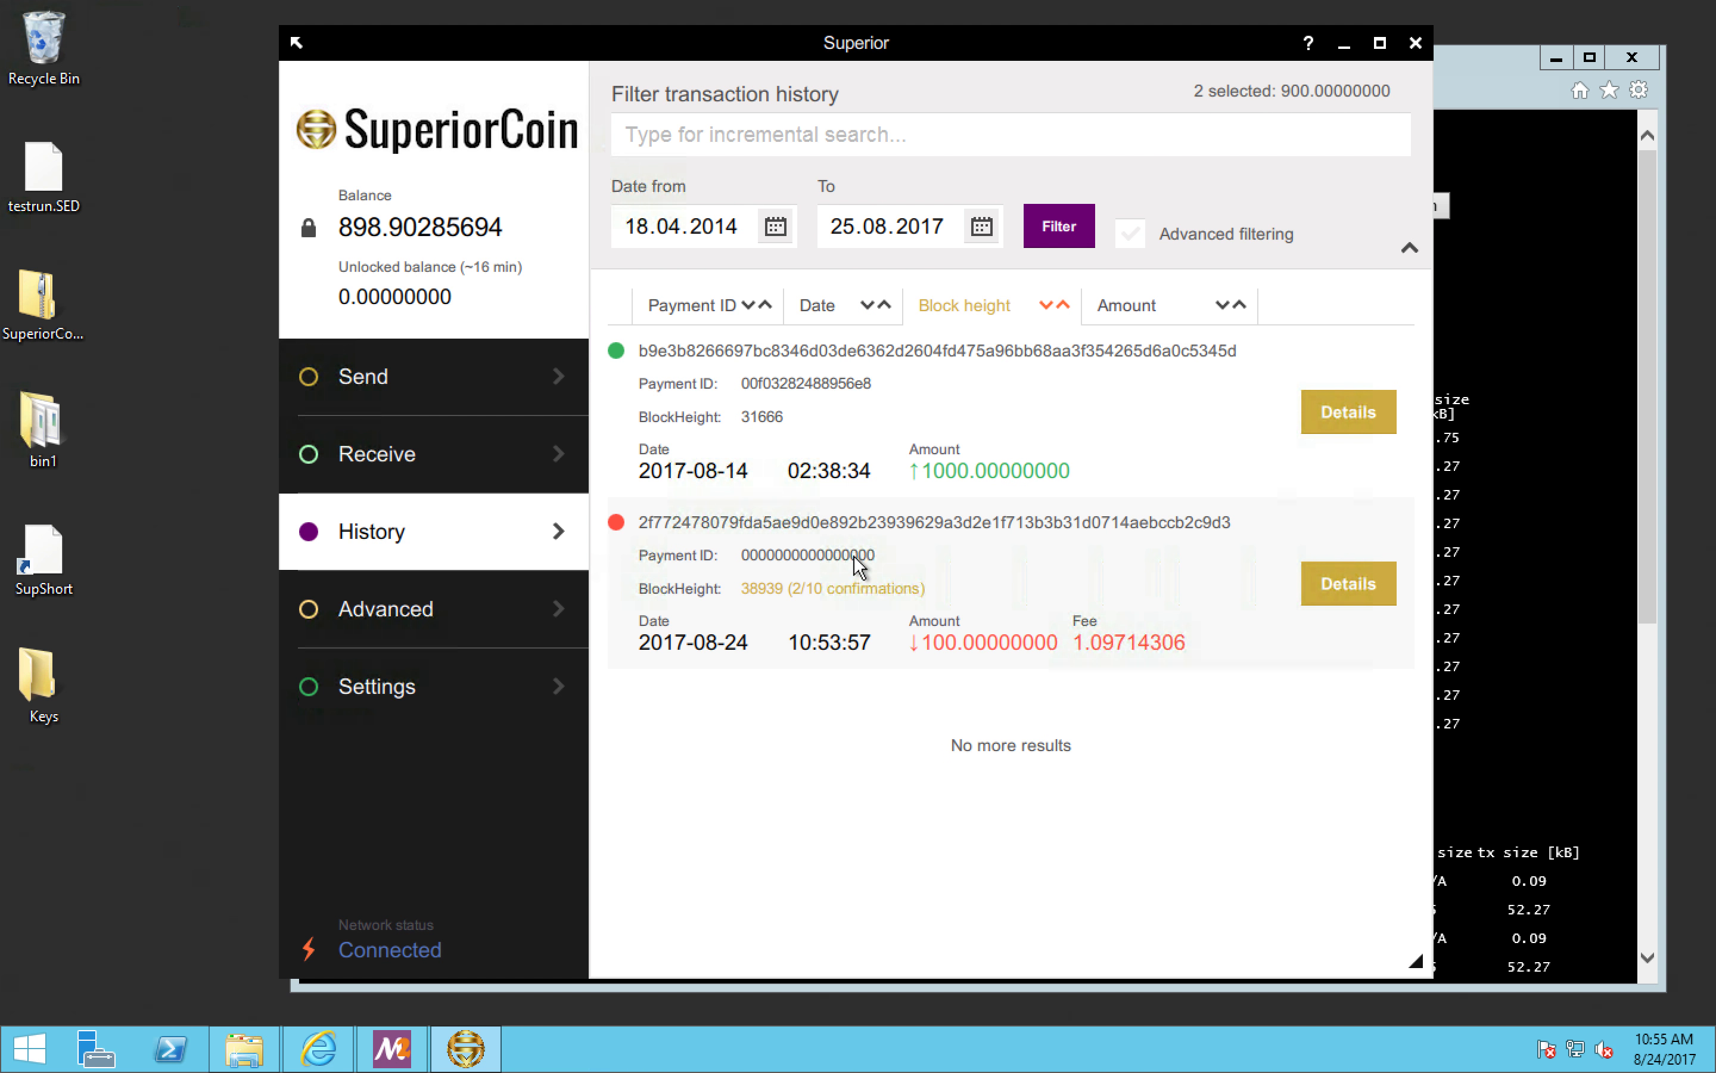
left_click(1354, 583)
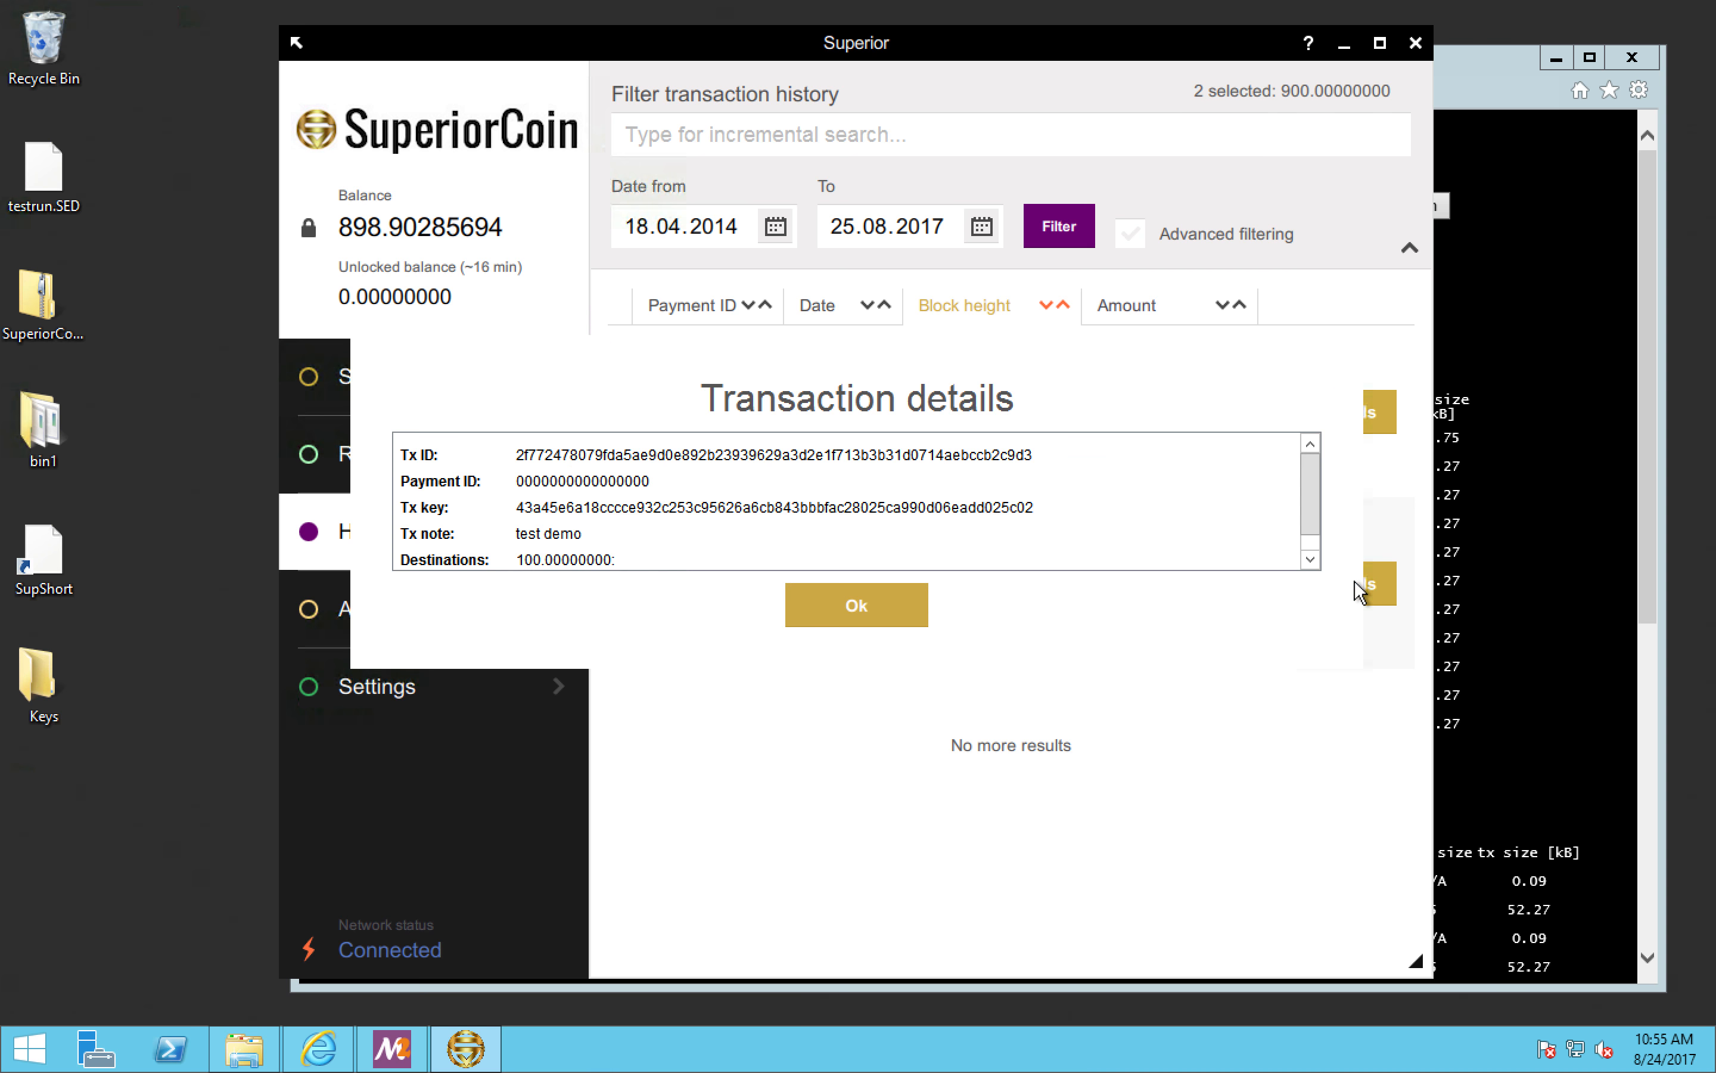
double_click(792, 452)
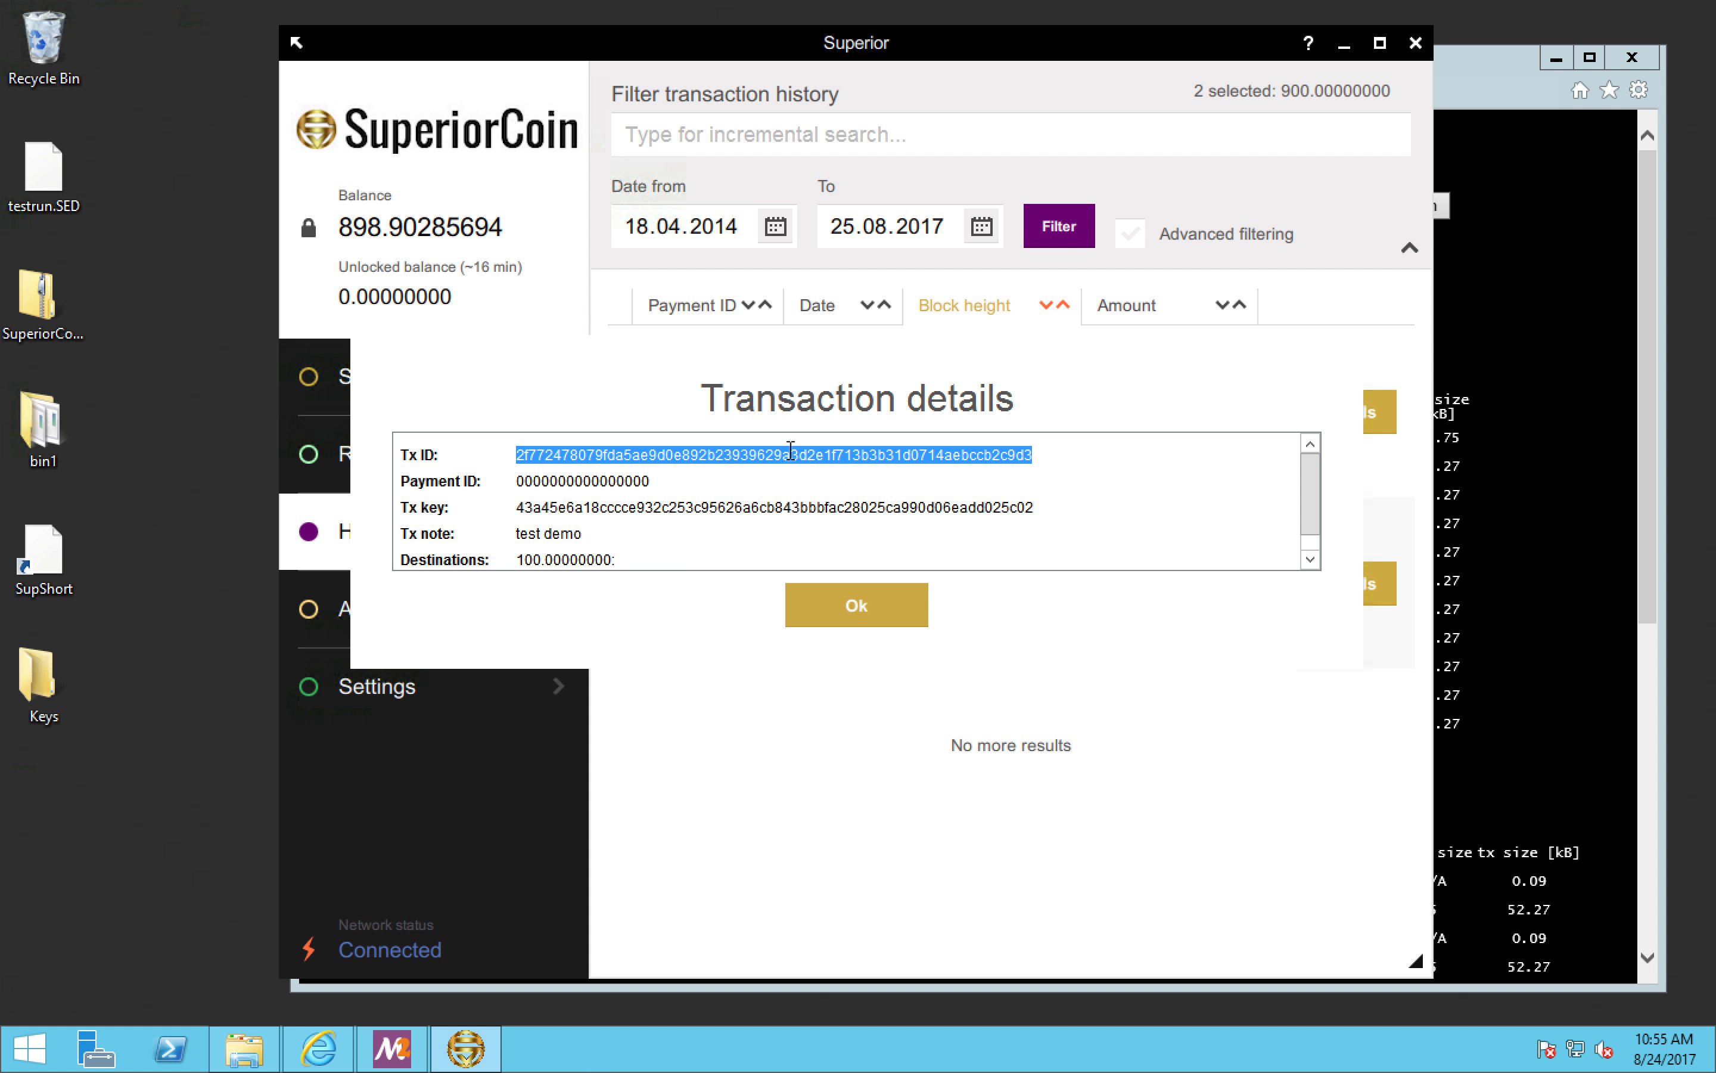
right_click(790, 450)
left_click(850, 555)
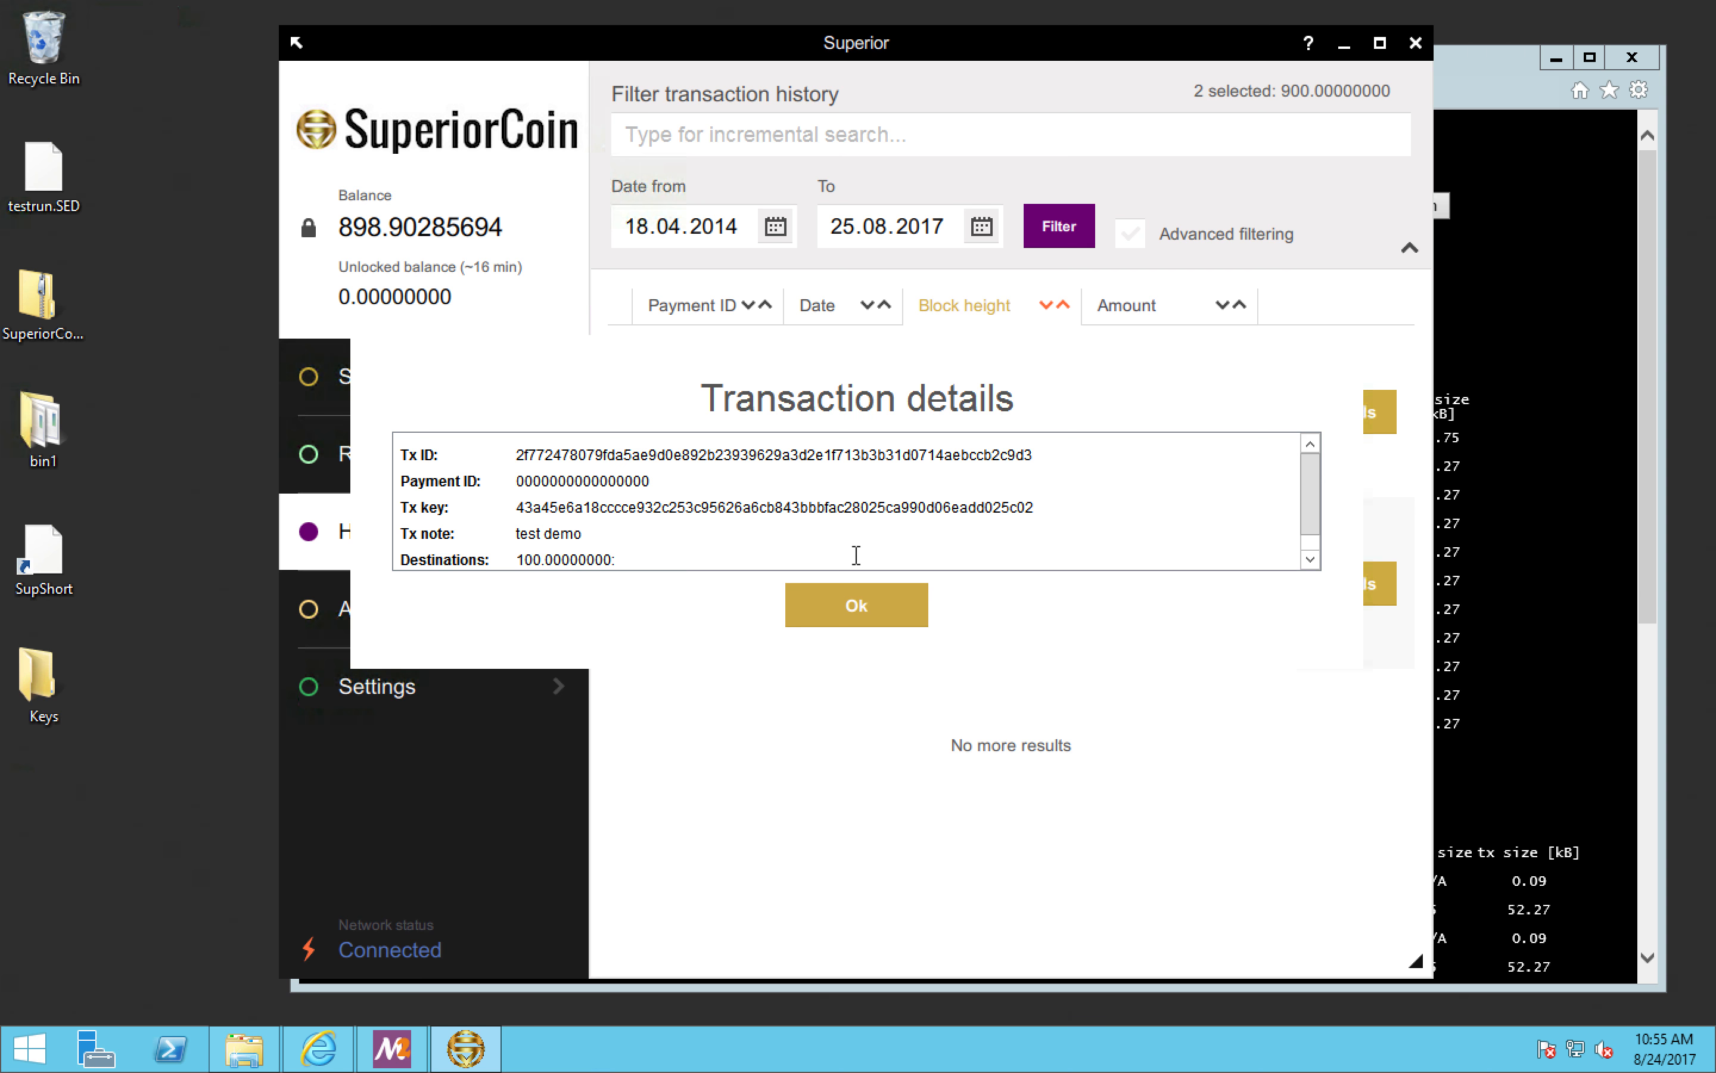
Step: Return to the blockchain explorer in the browser and search for the copied transaction ID
left_click(1556, 372)
left_click(989, 208)
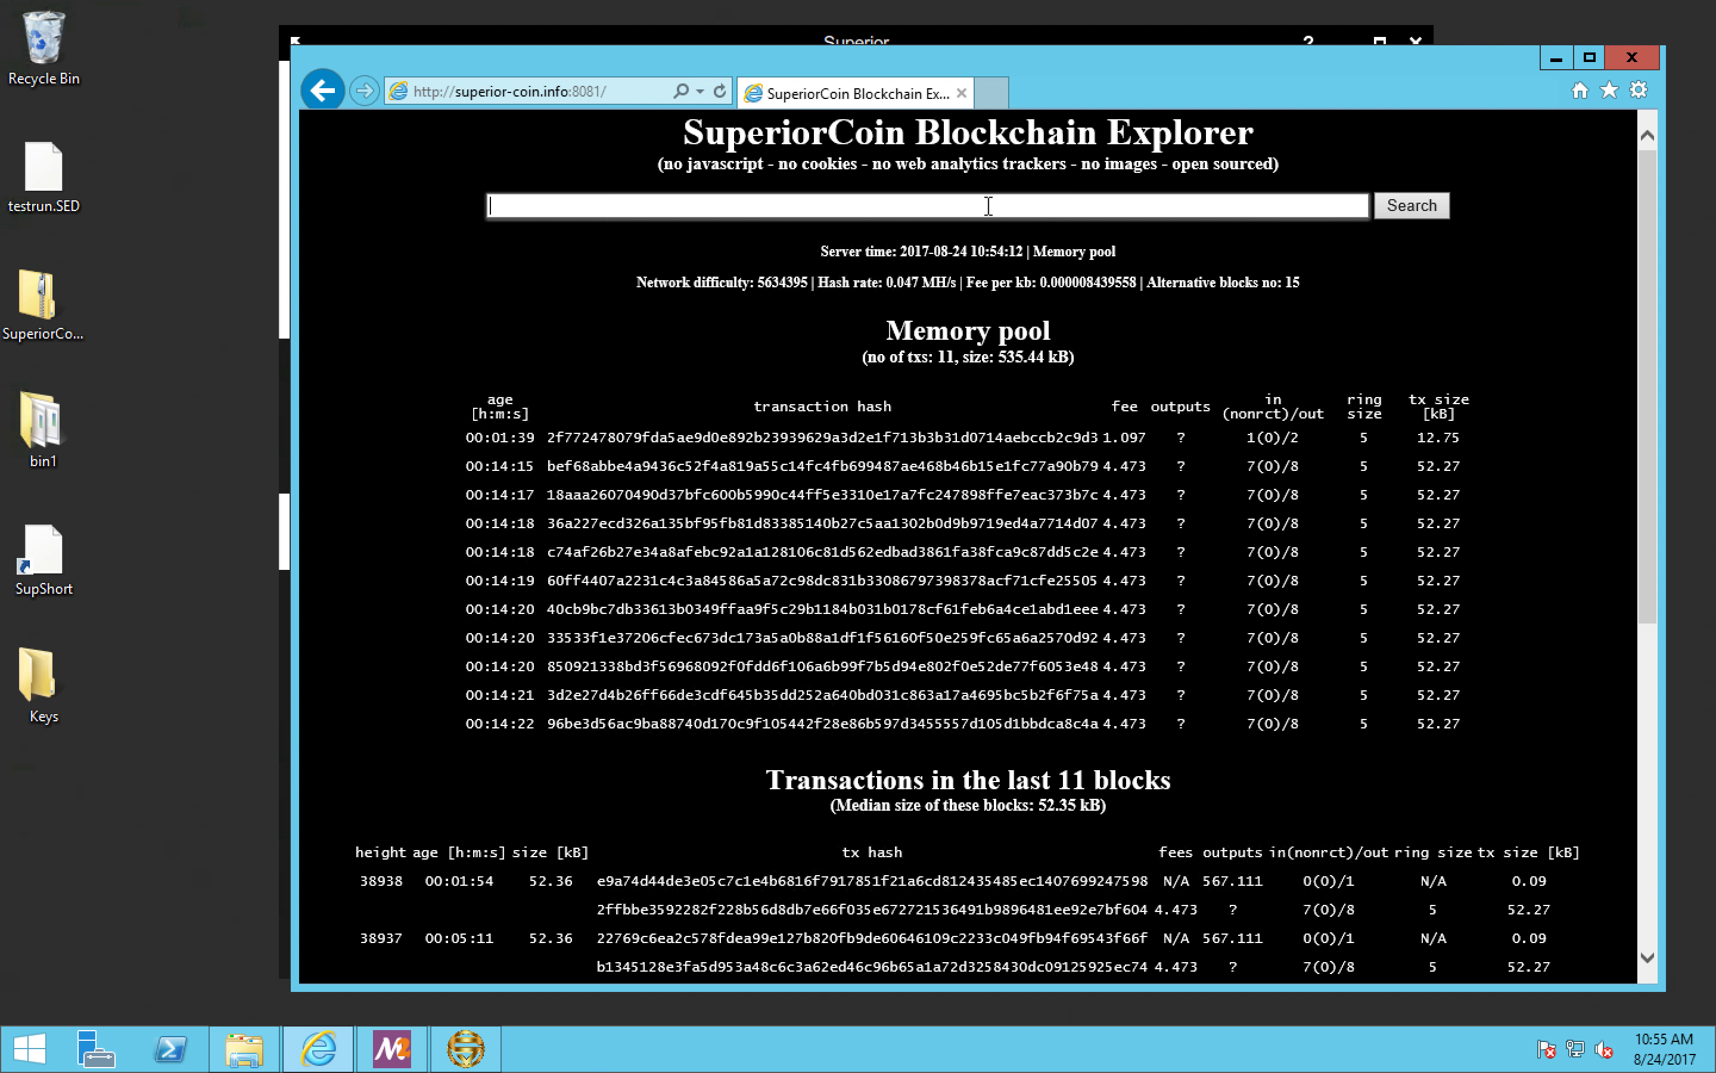
right_click(989, 208)
left_click(1035, 306)
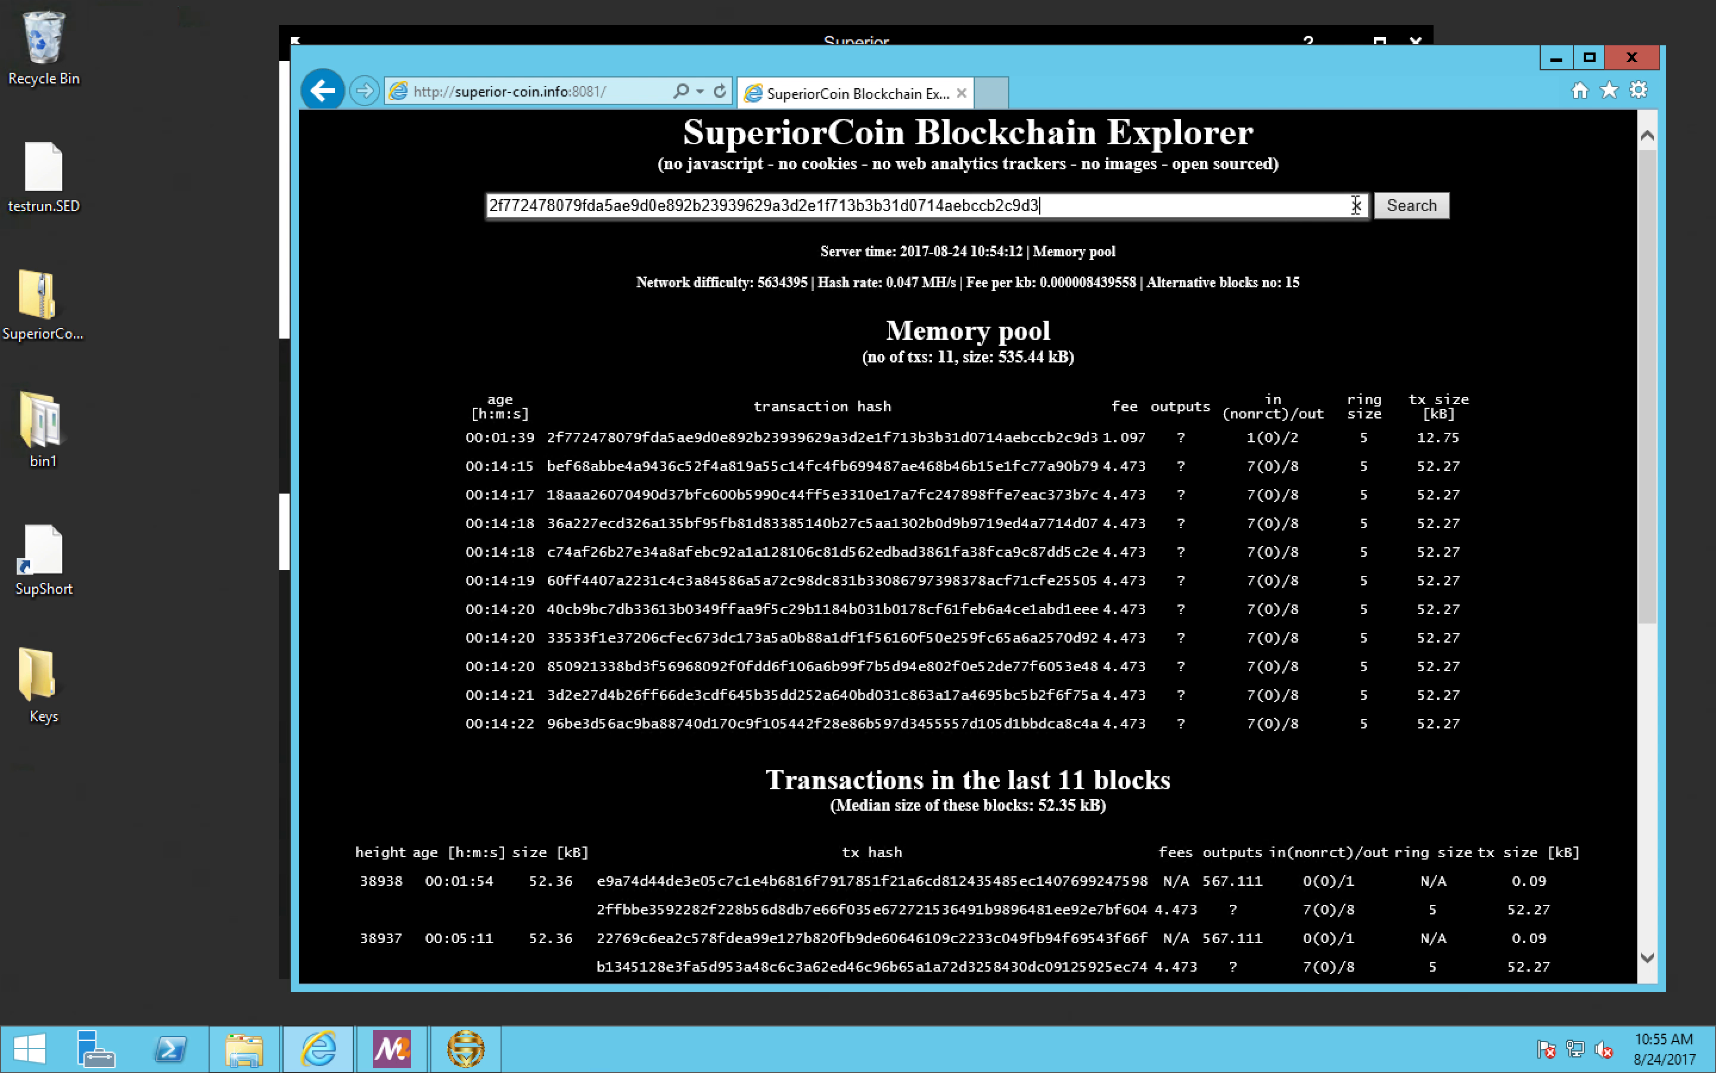
left_click(1411, 205)
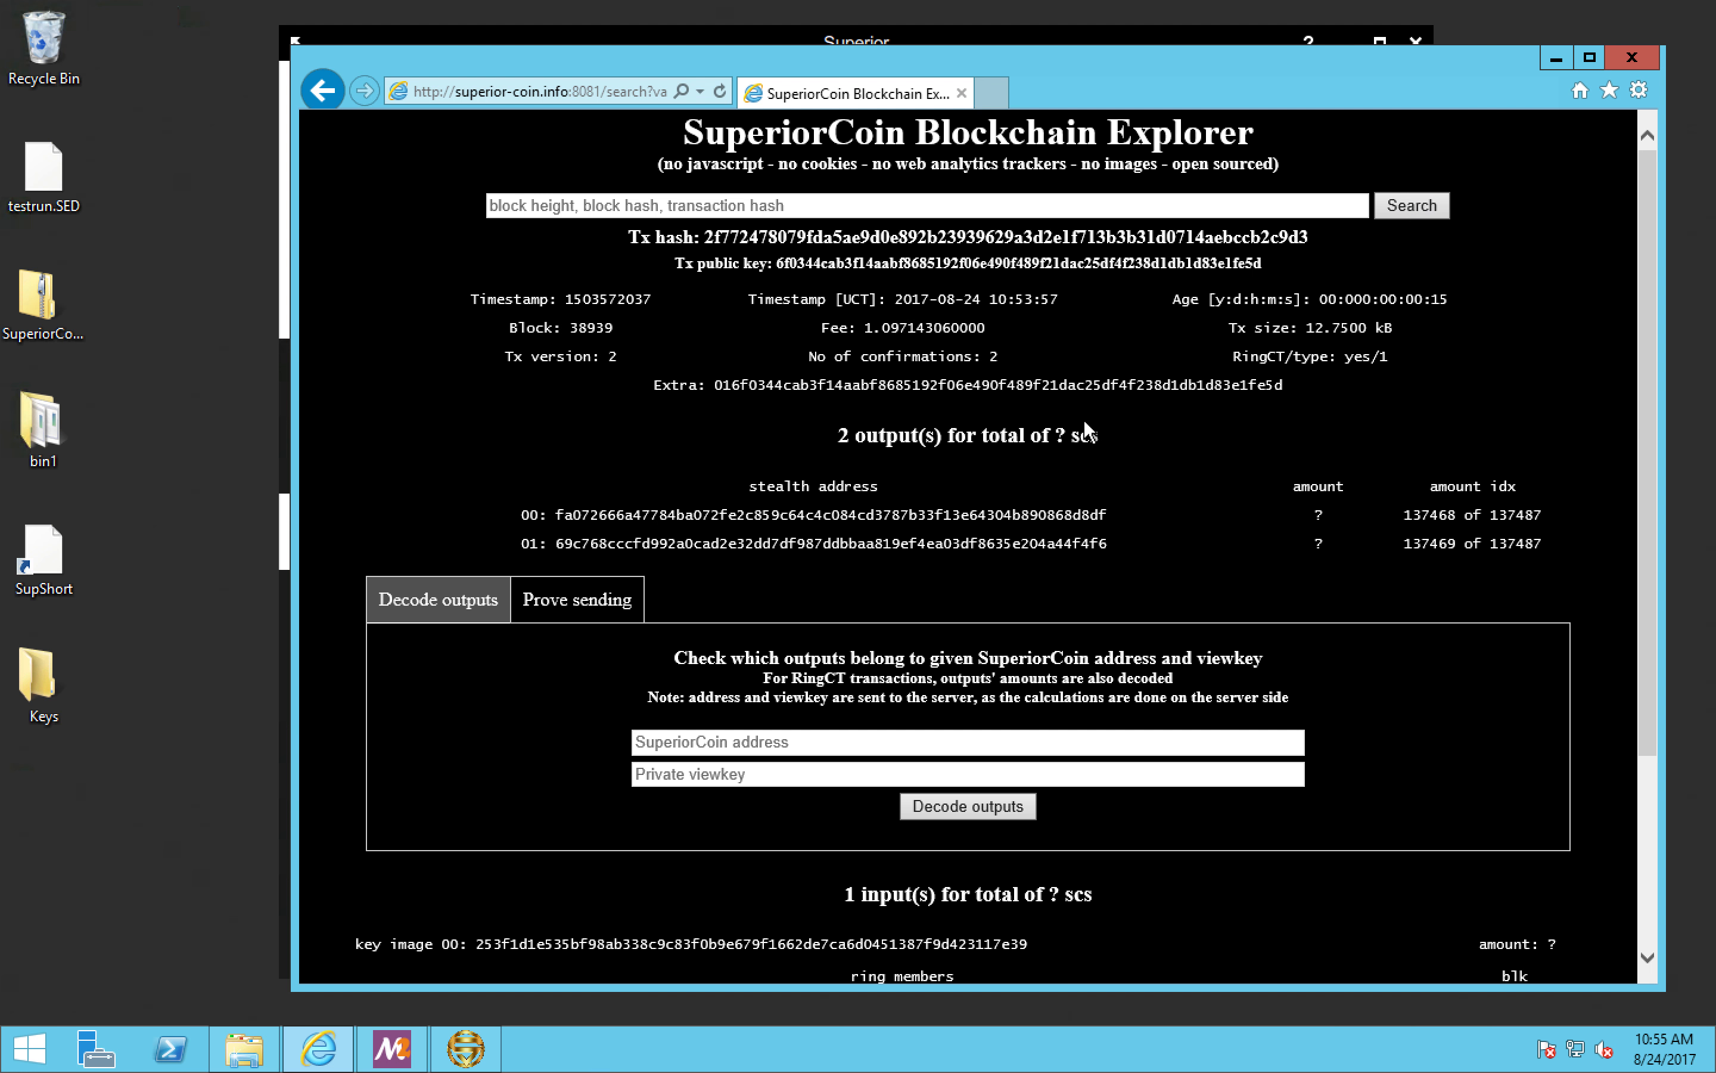
Step: Check the number of confirmations and the fee of the found transaction
left_click_drag(1007, 354, 816, 358)
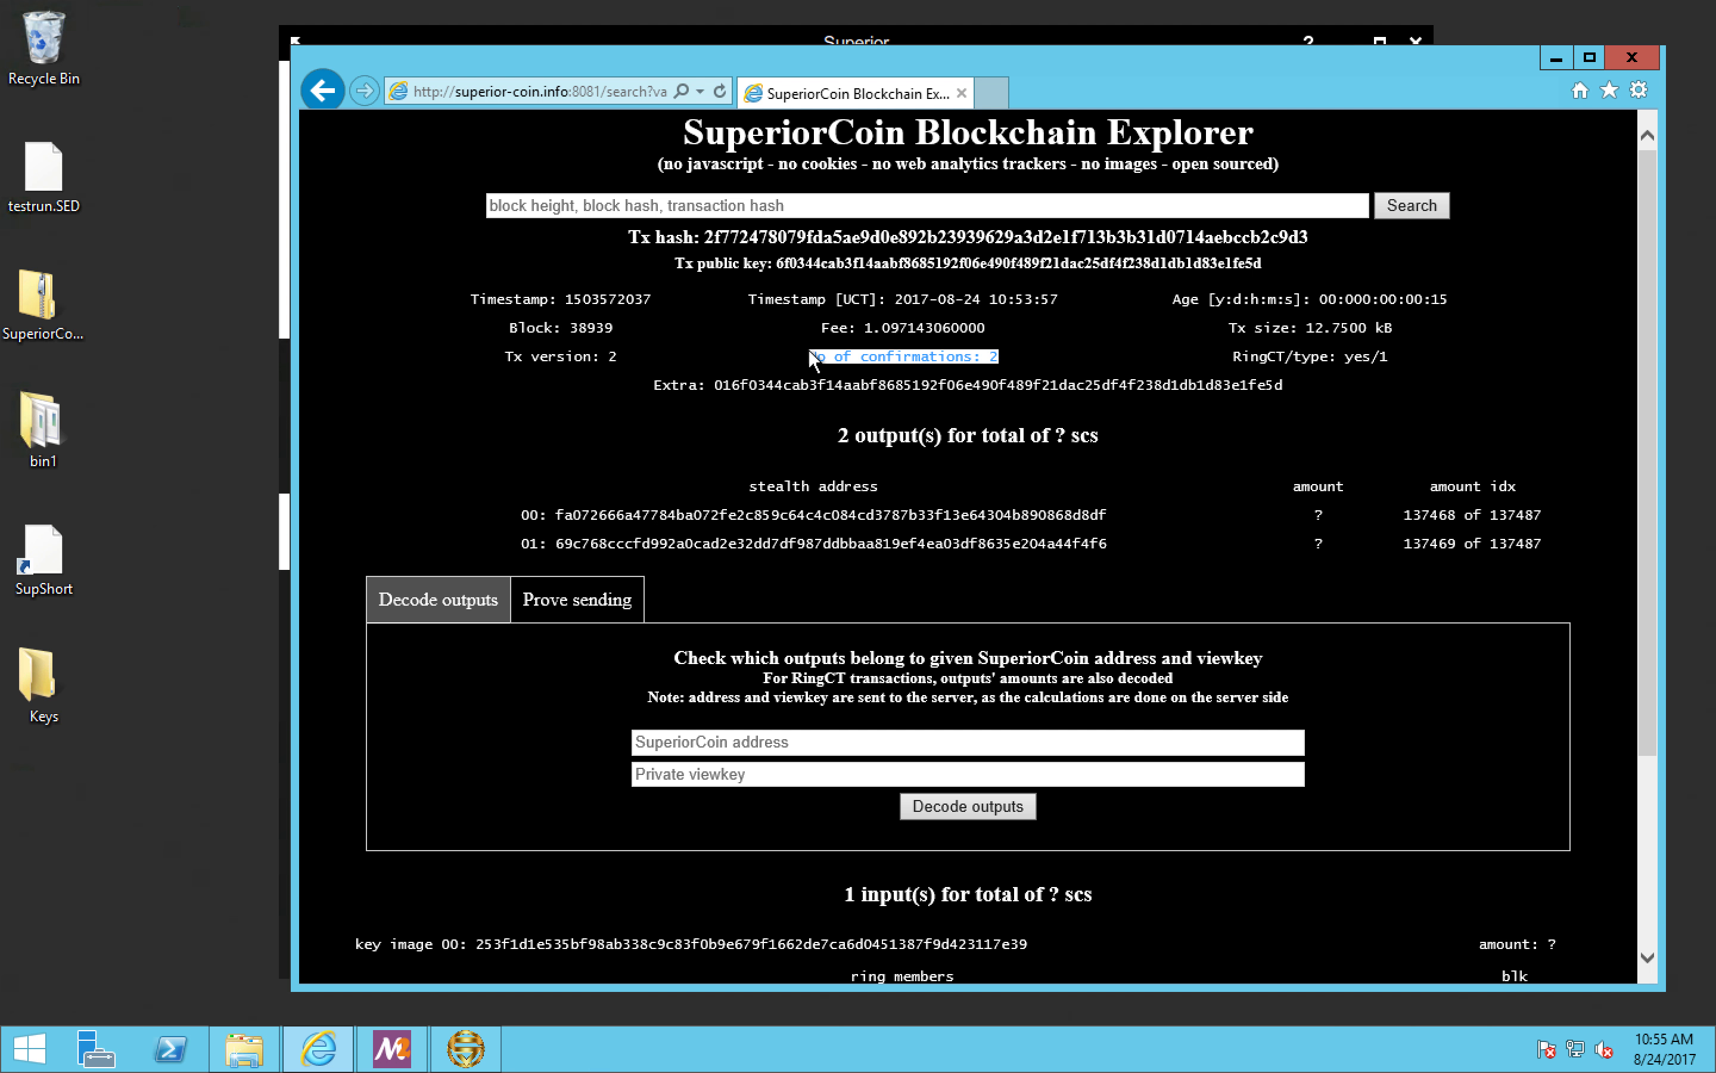
left_click_drag(973, 323, 1021, 322)
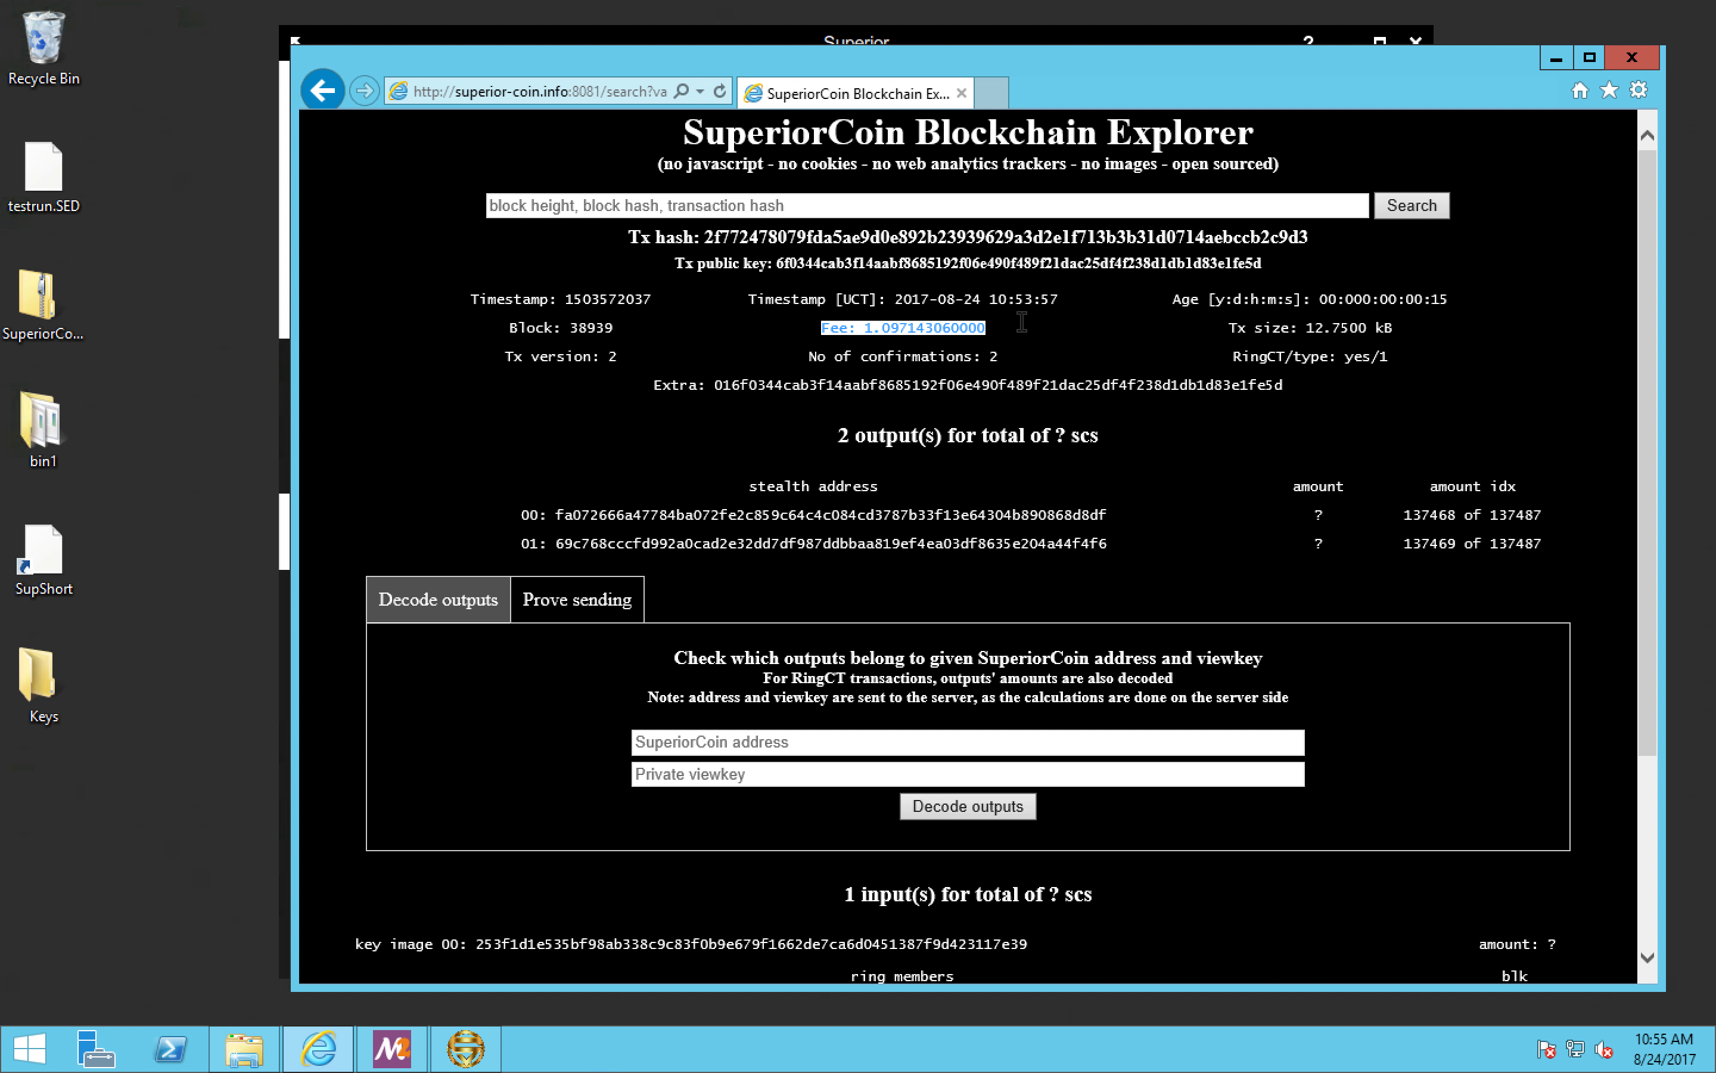
left_click(1037, 324)
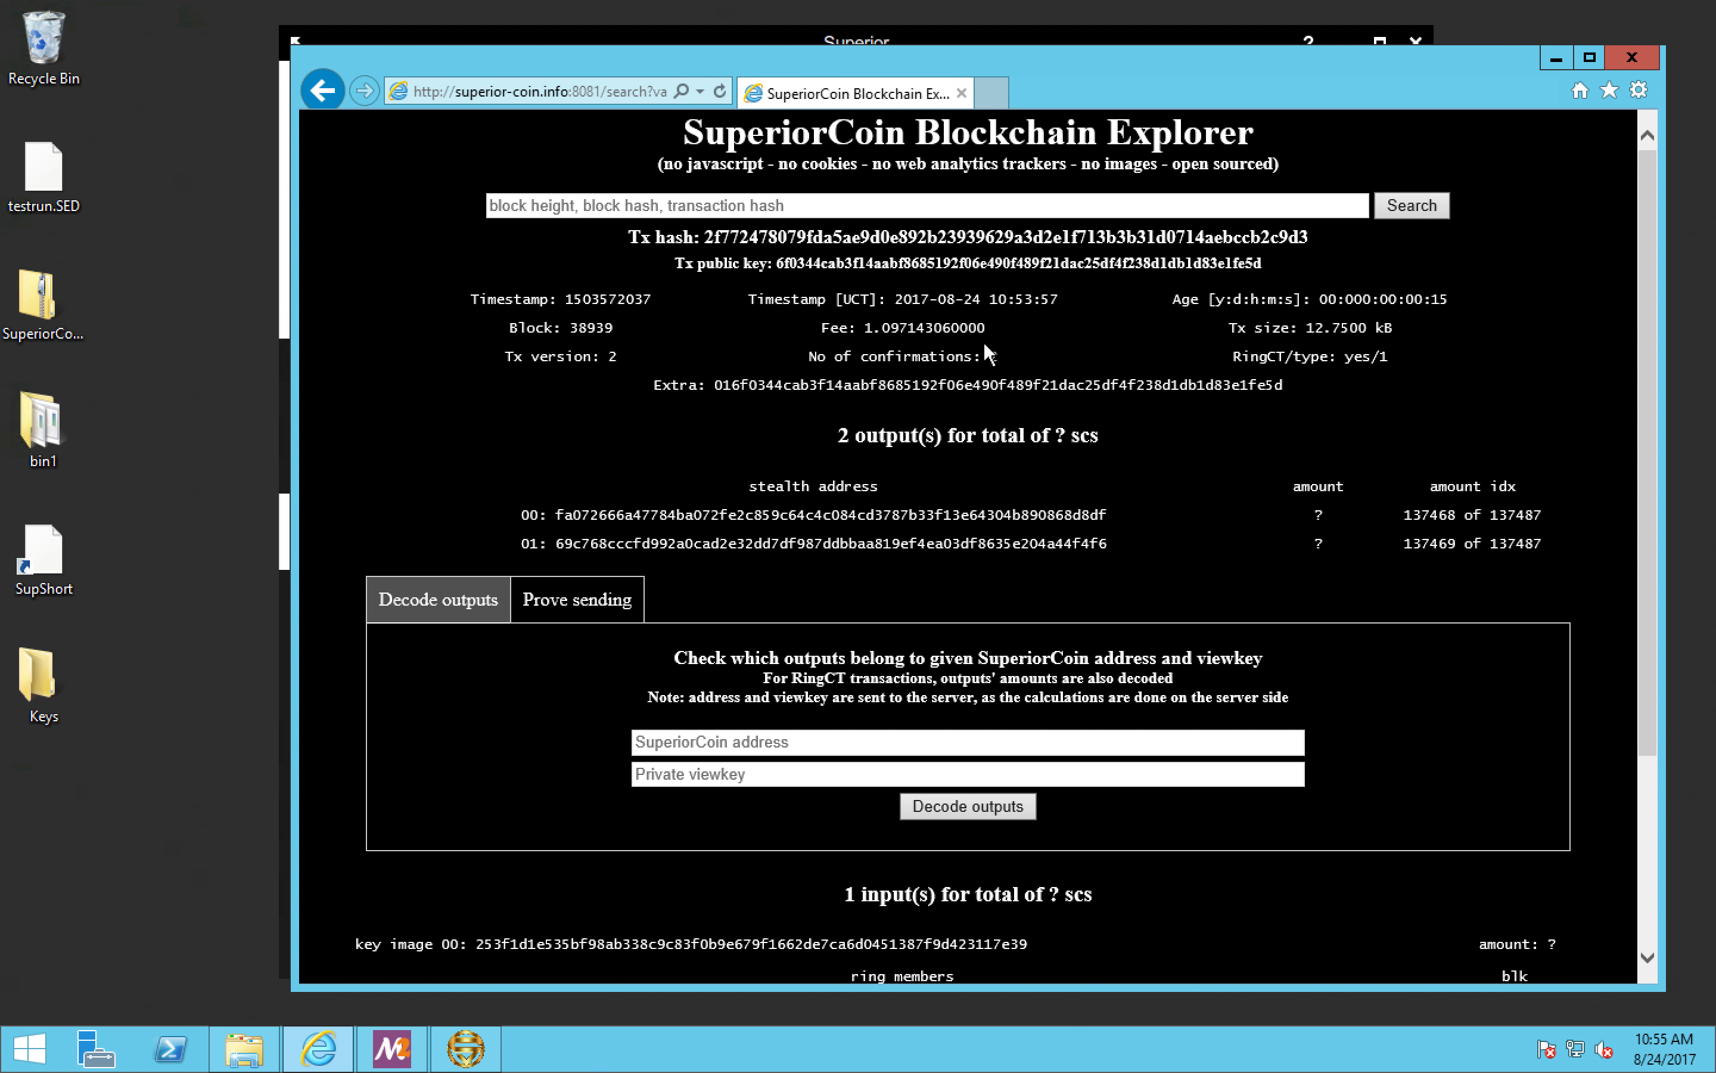
Step: Show the transaction's Prove sending form and look at its Tx private key and recipient address fields
left_click(593, 597)
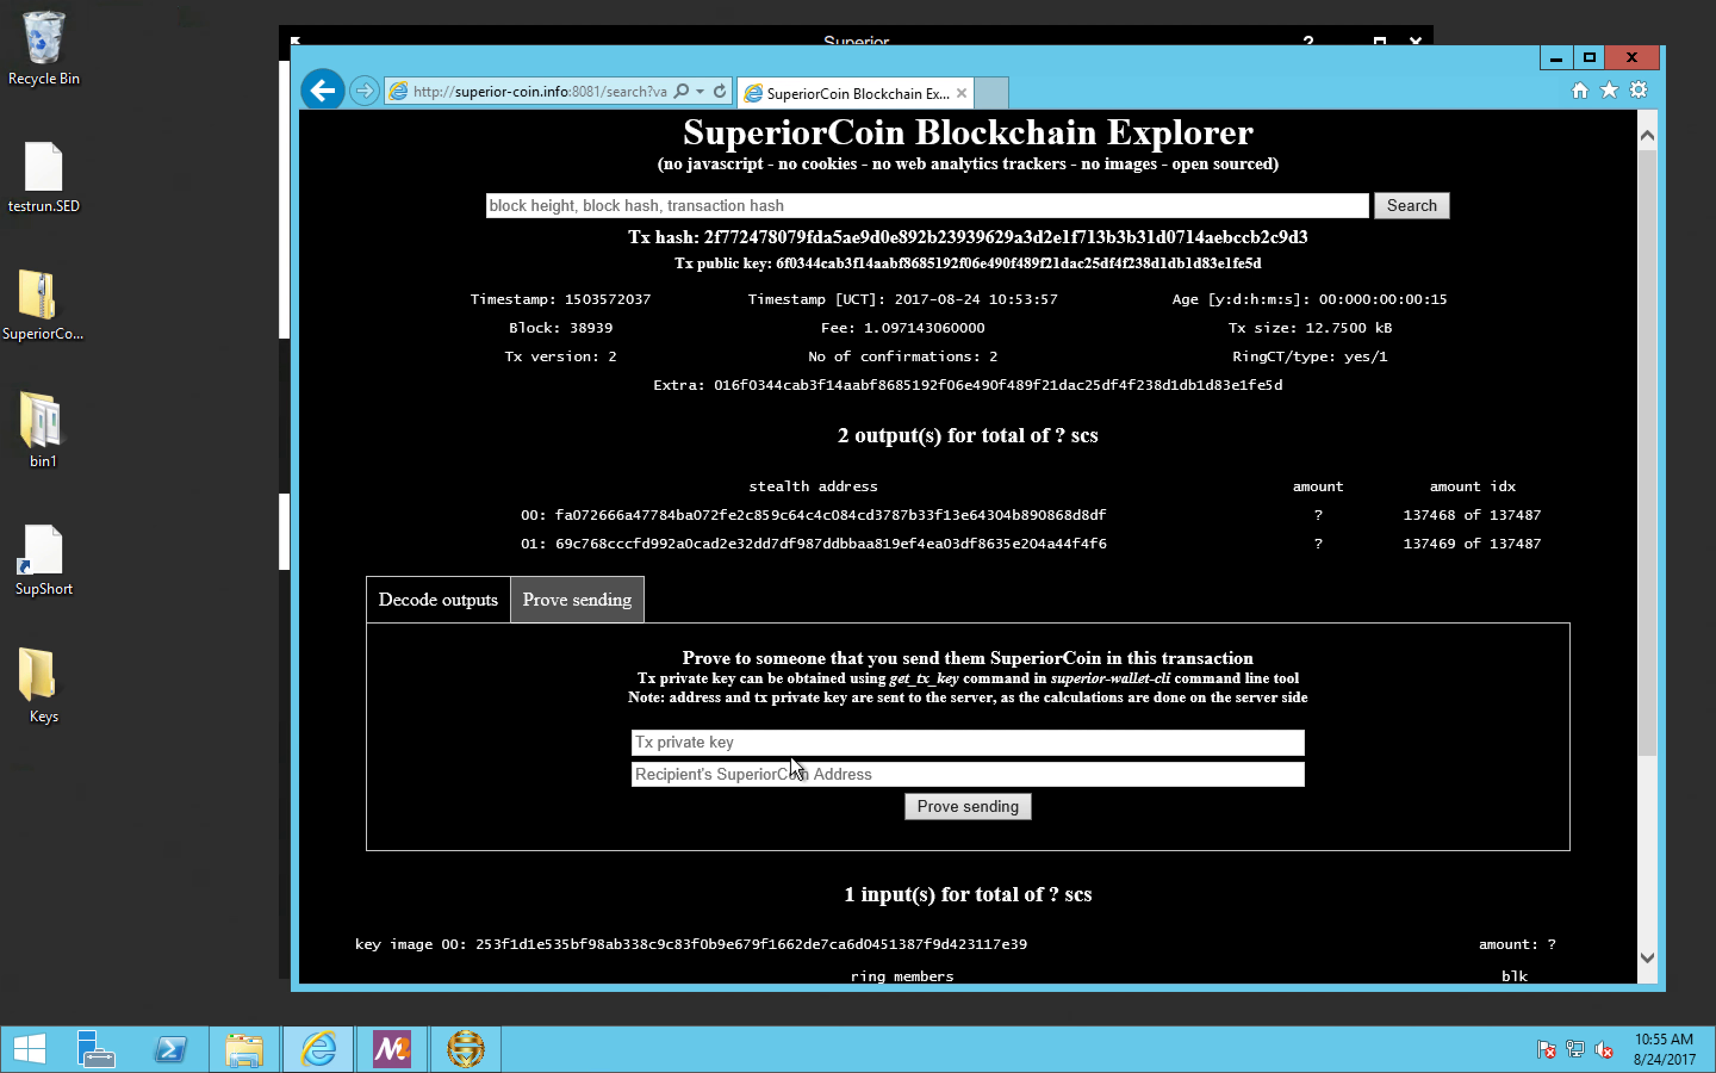
left_click(711, 744)
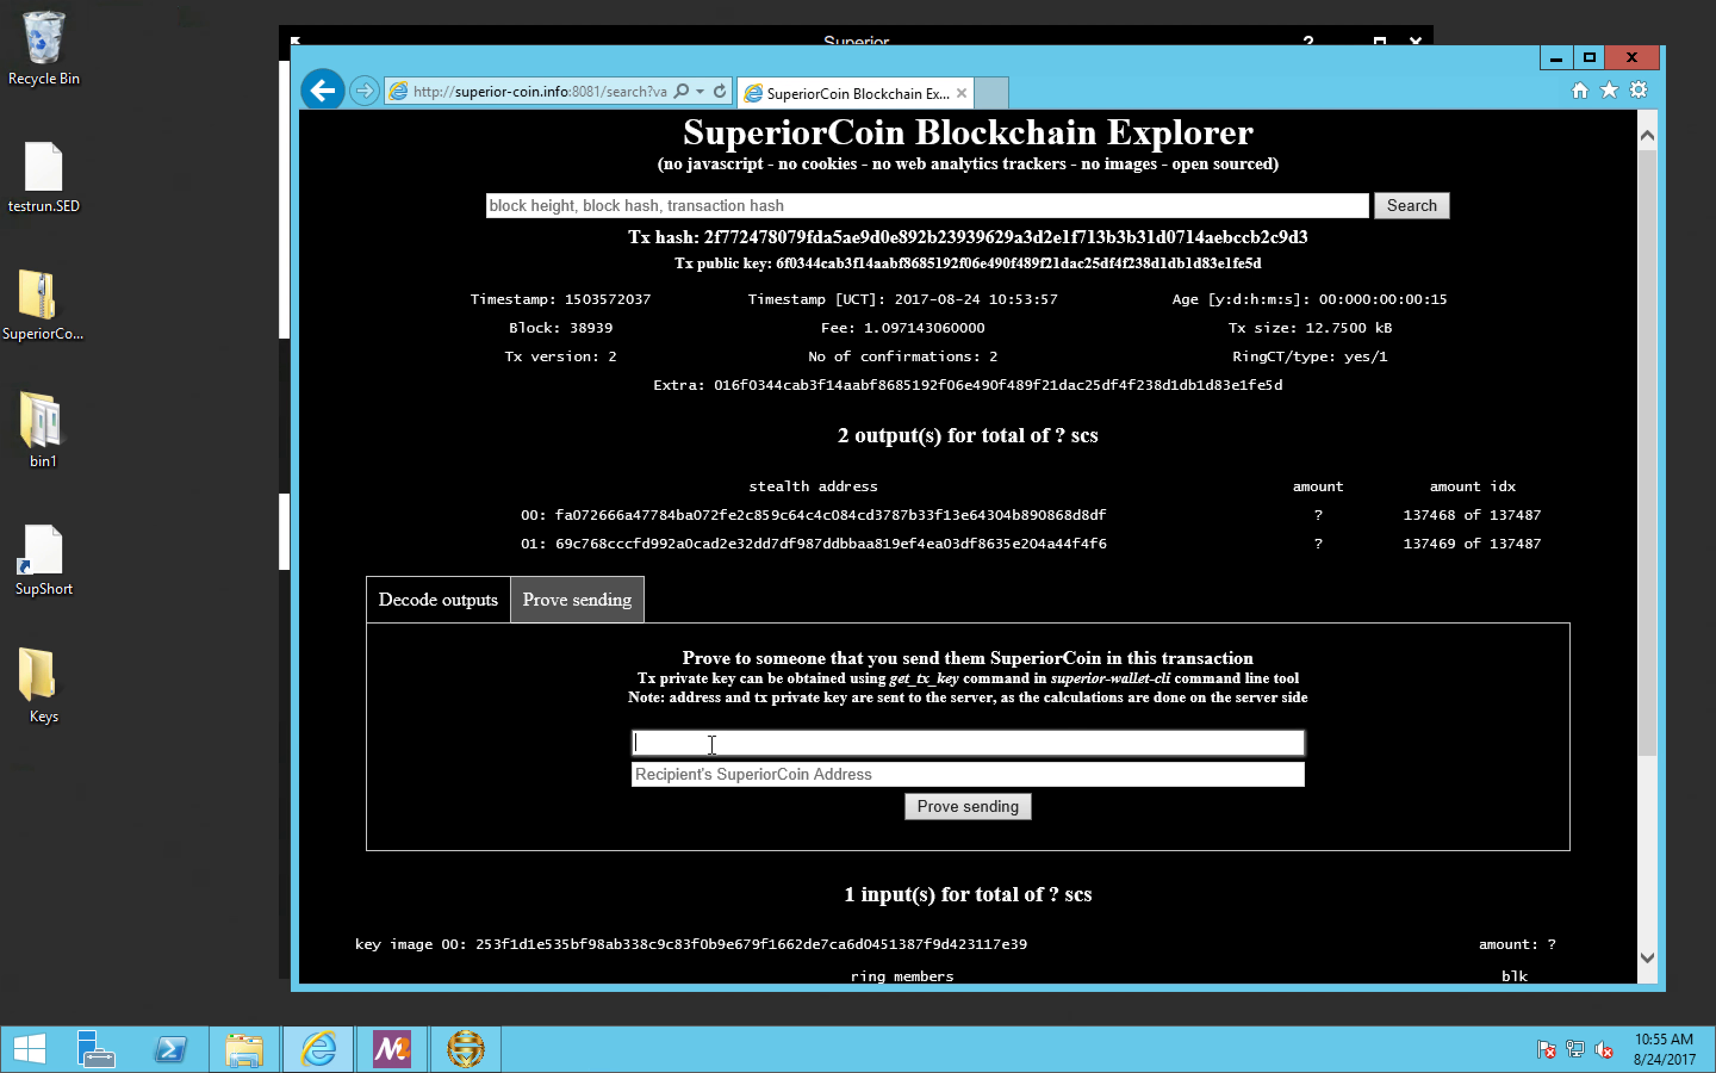
left_click(702, 775)
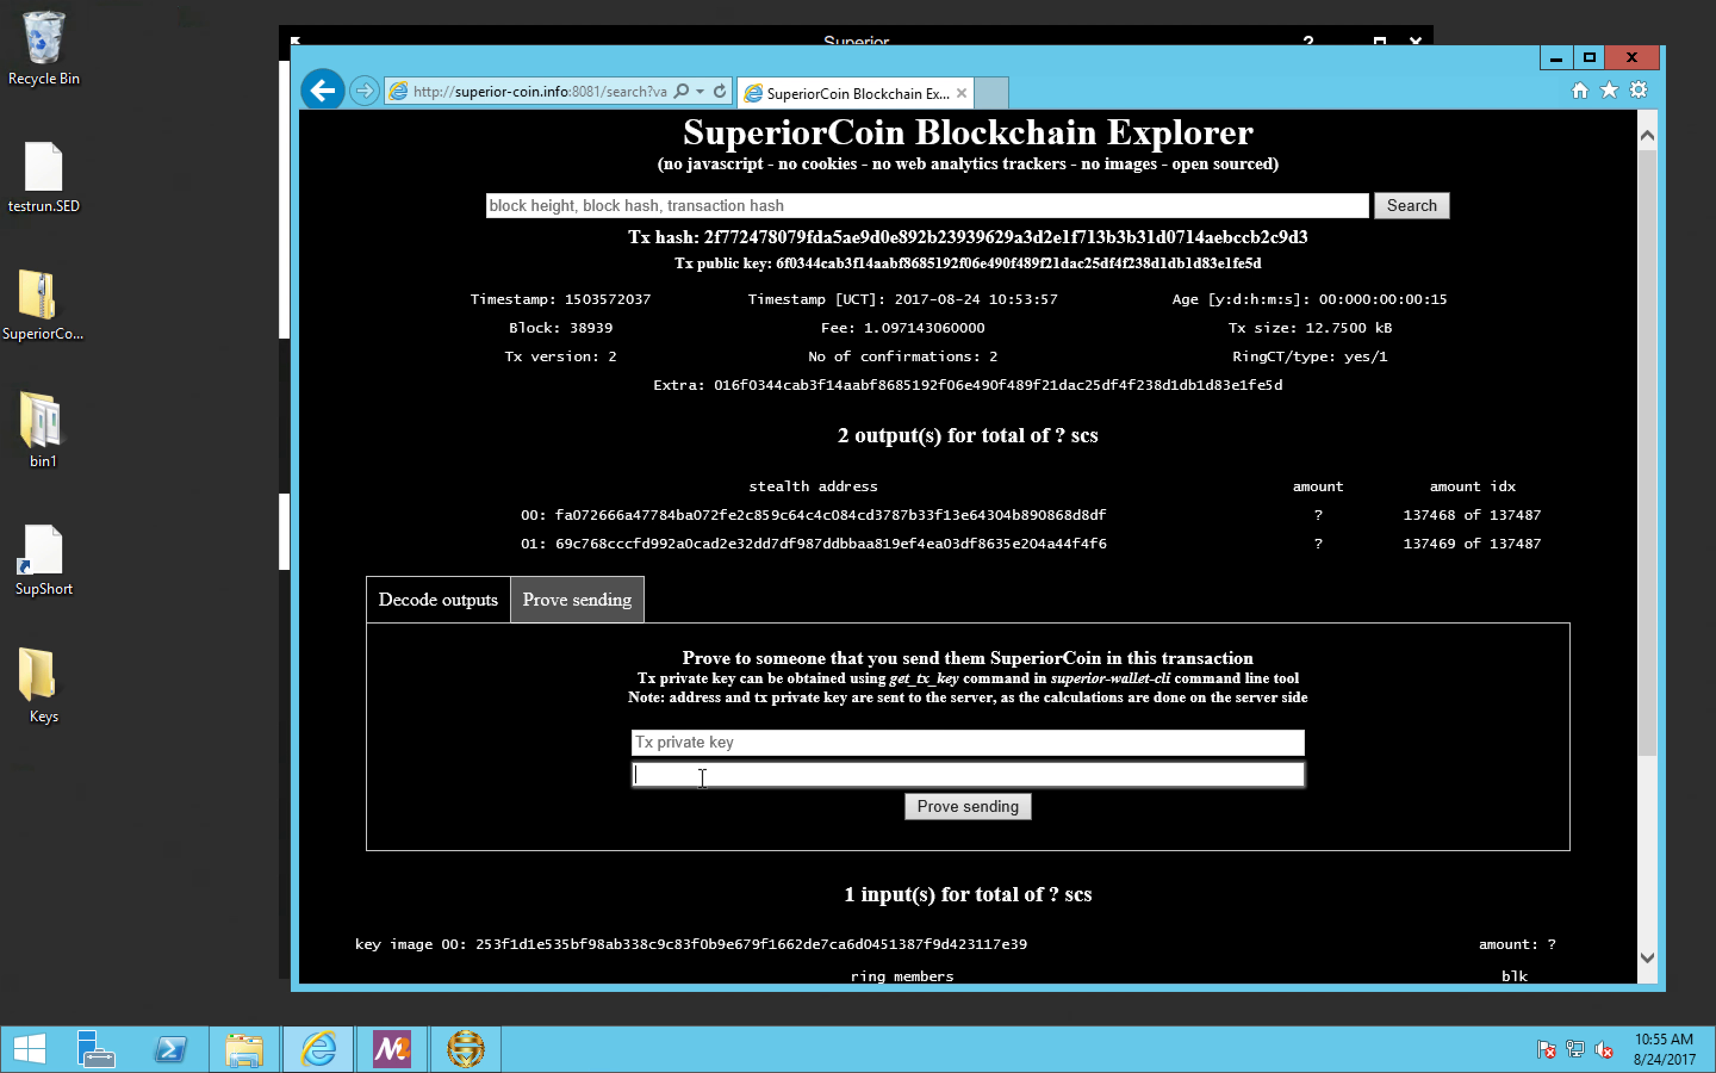
Step: Copy the Tx key from the payment's details in the wallet into the explorer's Tx private key field
left_click(280, 431)
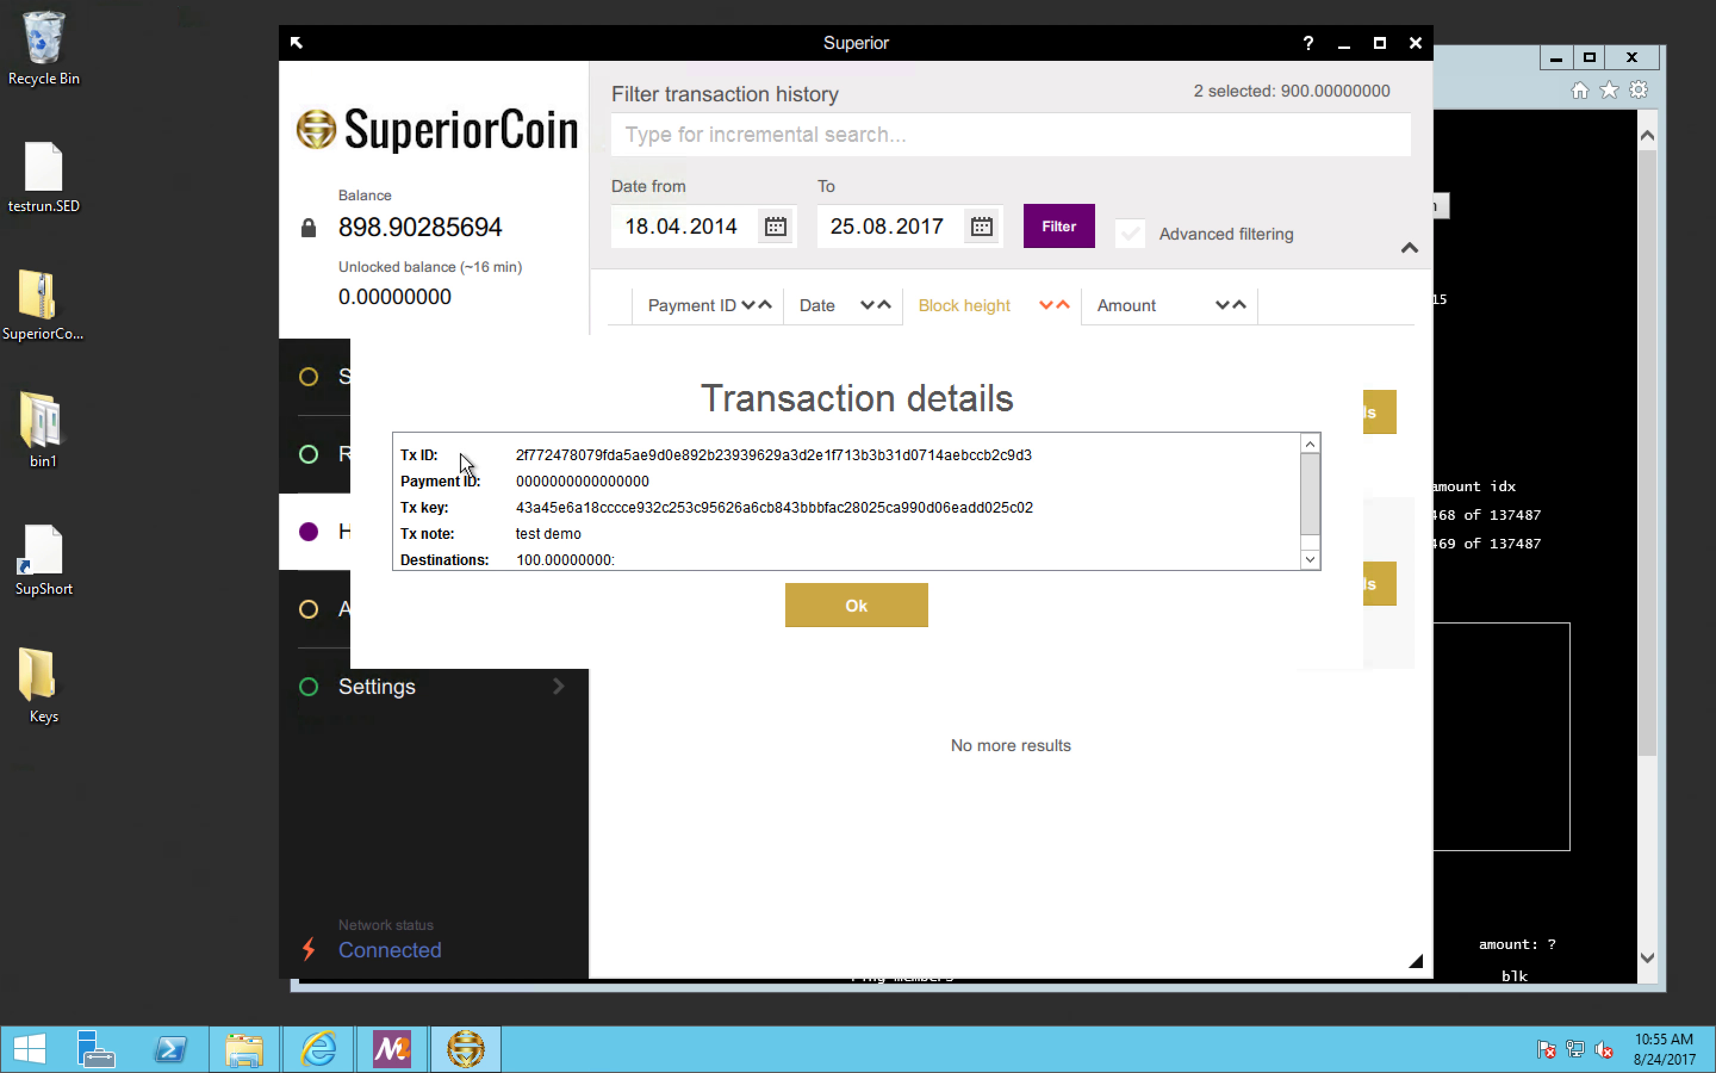
double_click(660, 509)
right_click(658, 510)
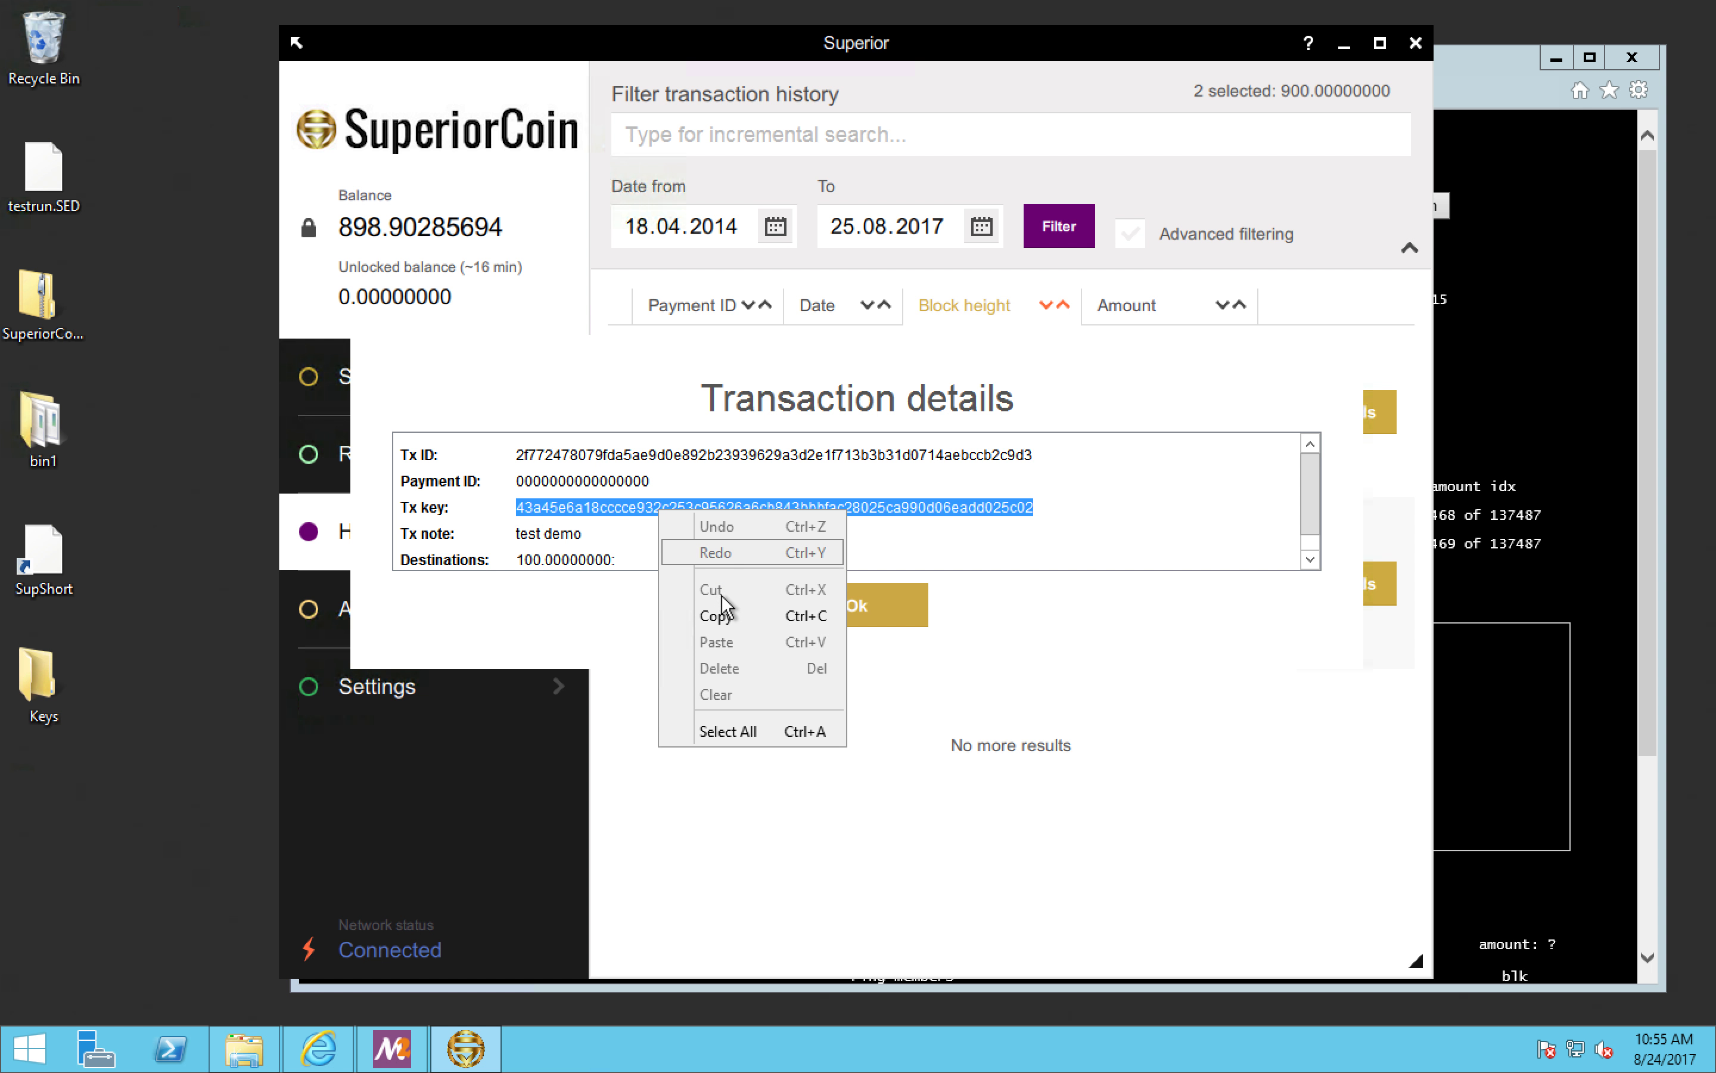
left_click(725, 615)
key("alt+Tab")
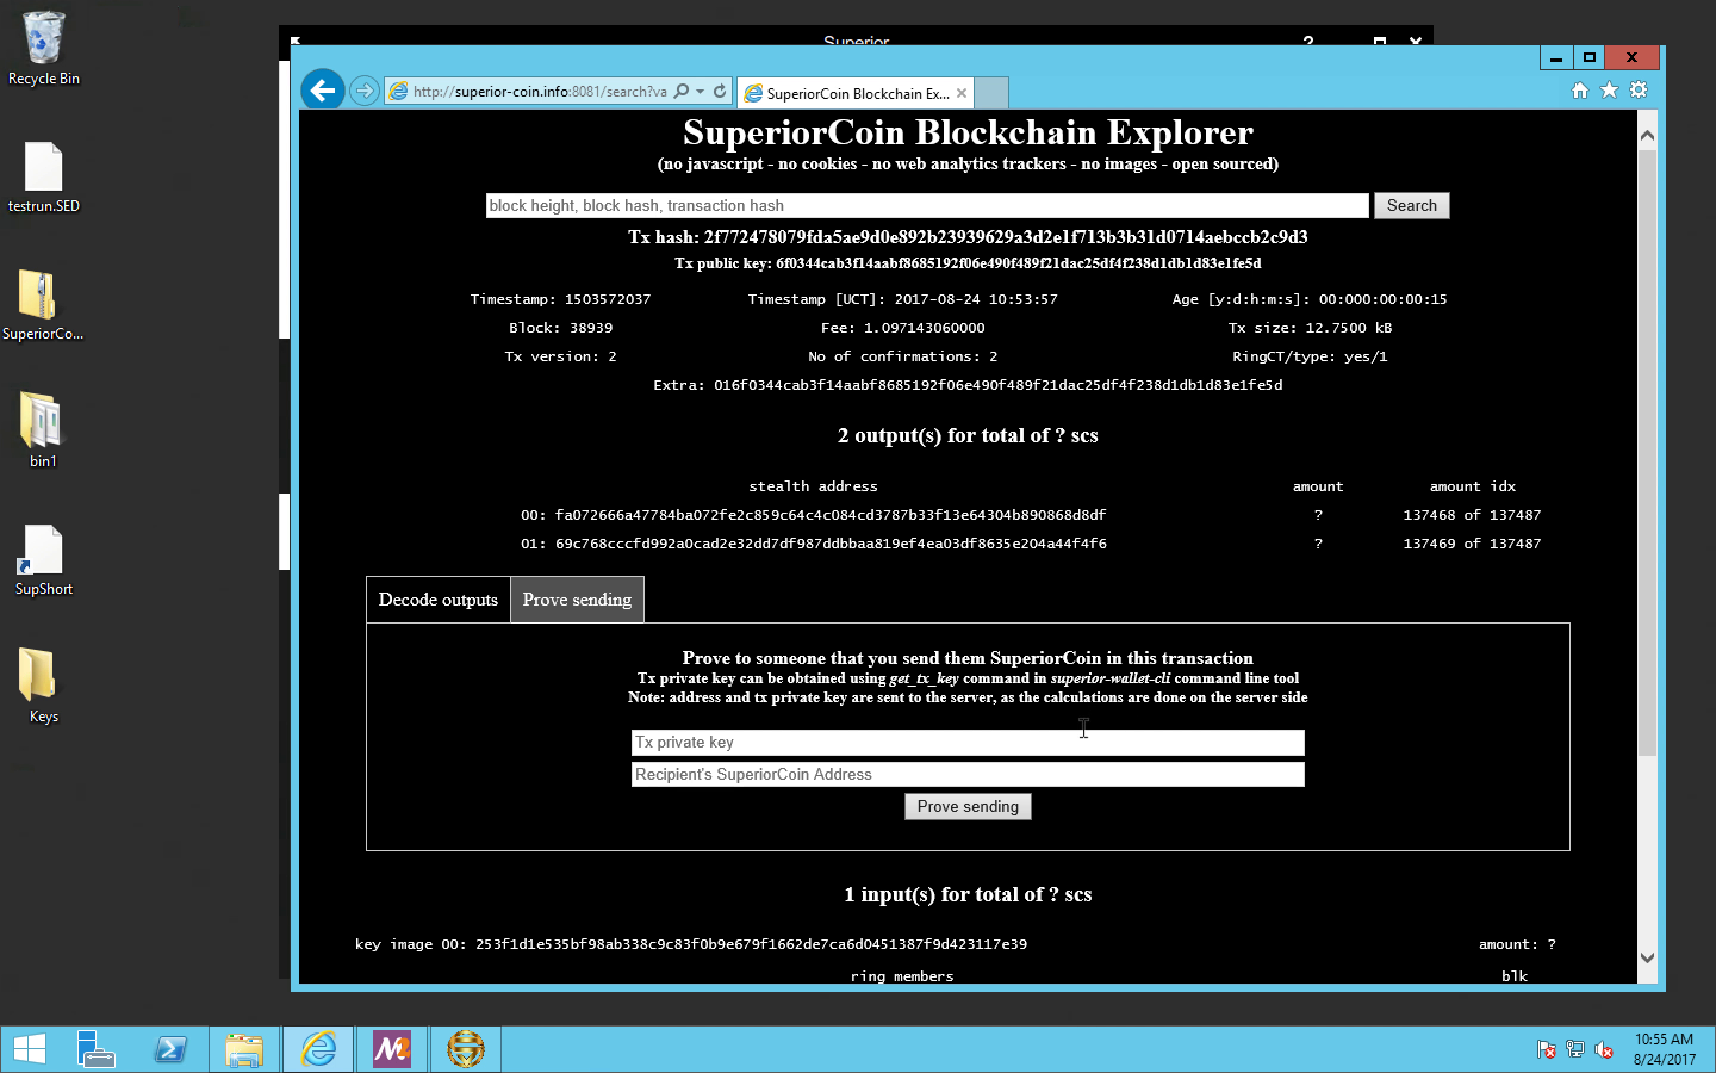
left_click(898, 744)
right_click(898, 743)
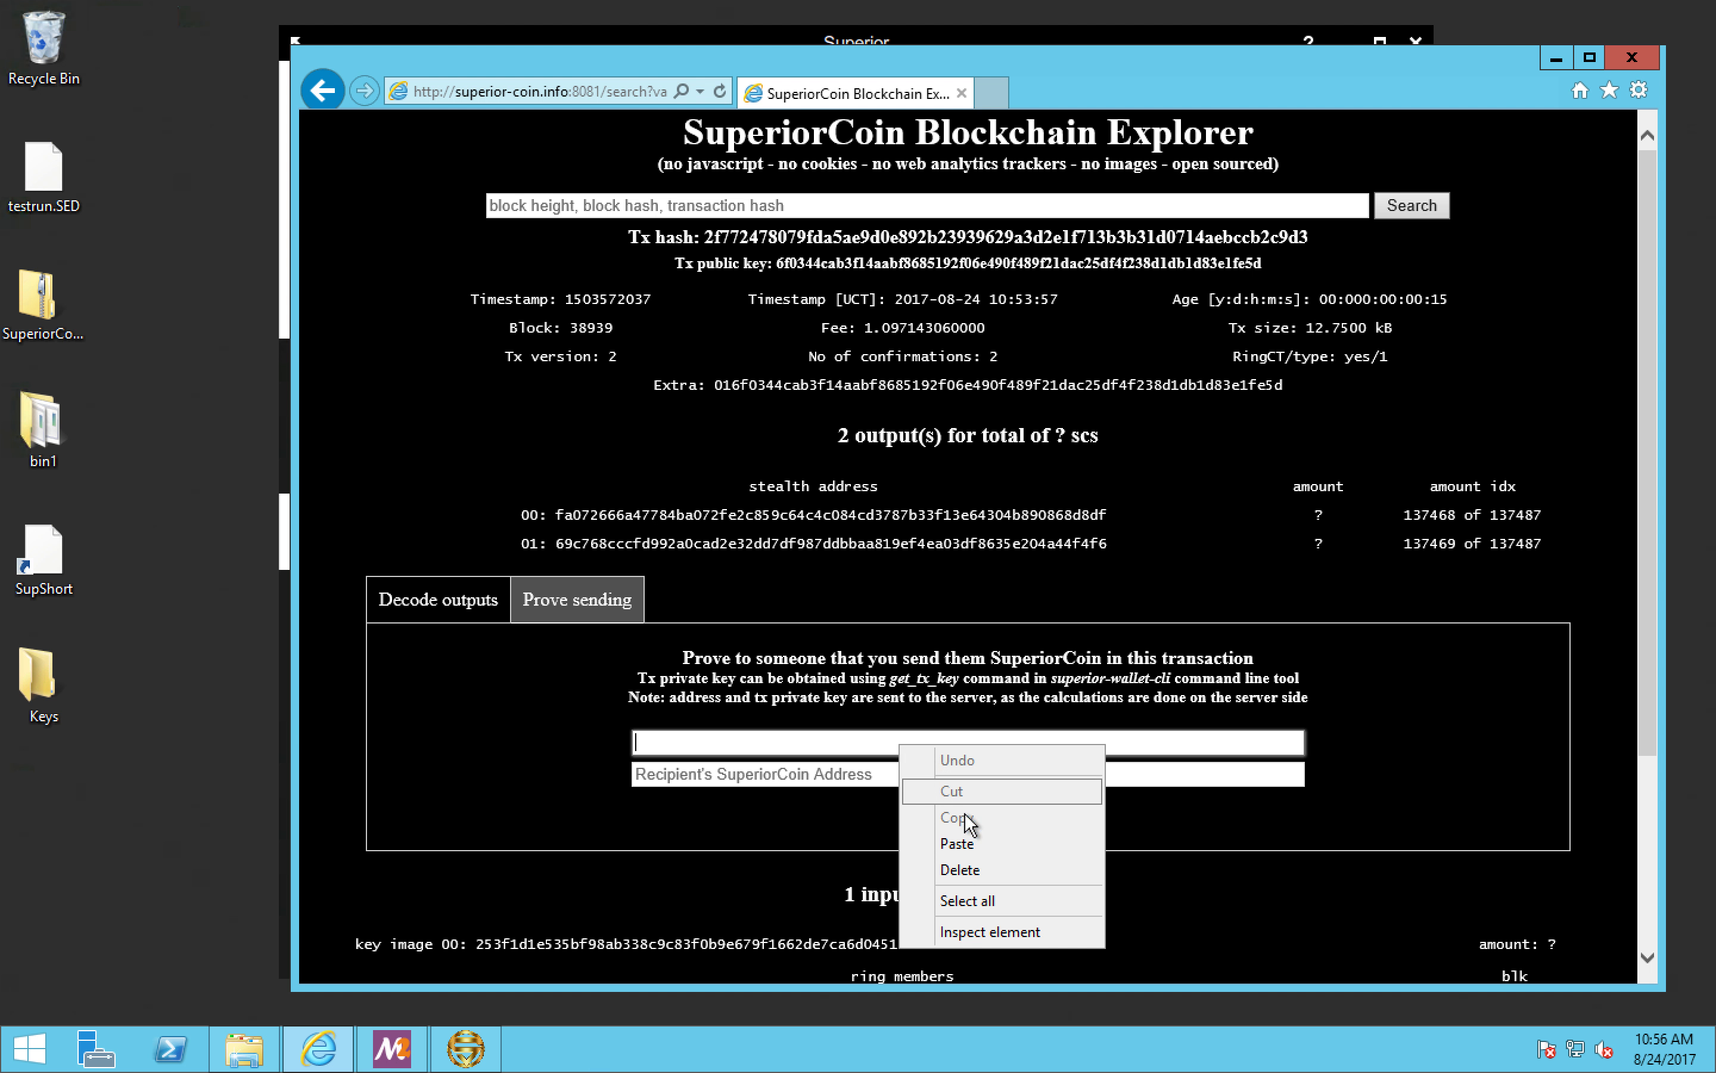
left_click(969, 845)
Step: Switch back to the SuperiorCoin wallet and copy the destination address from the 100-coin payment's details
left_click(277, 533)
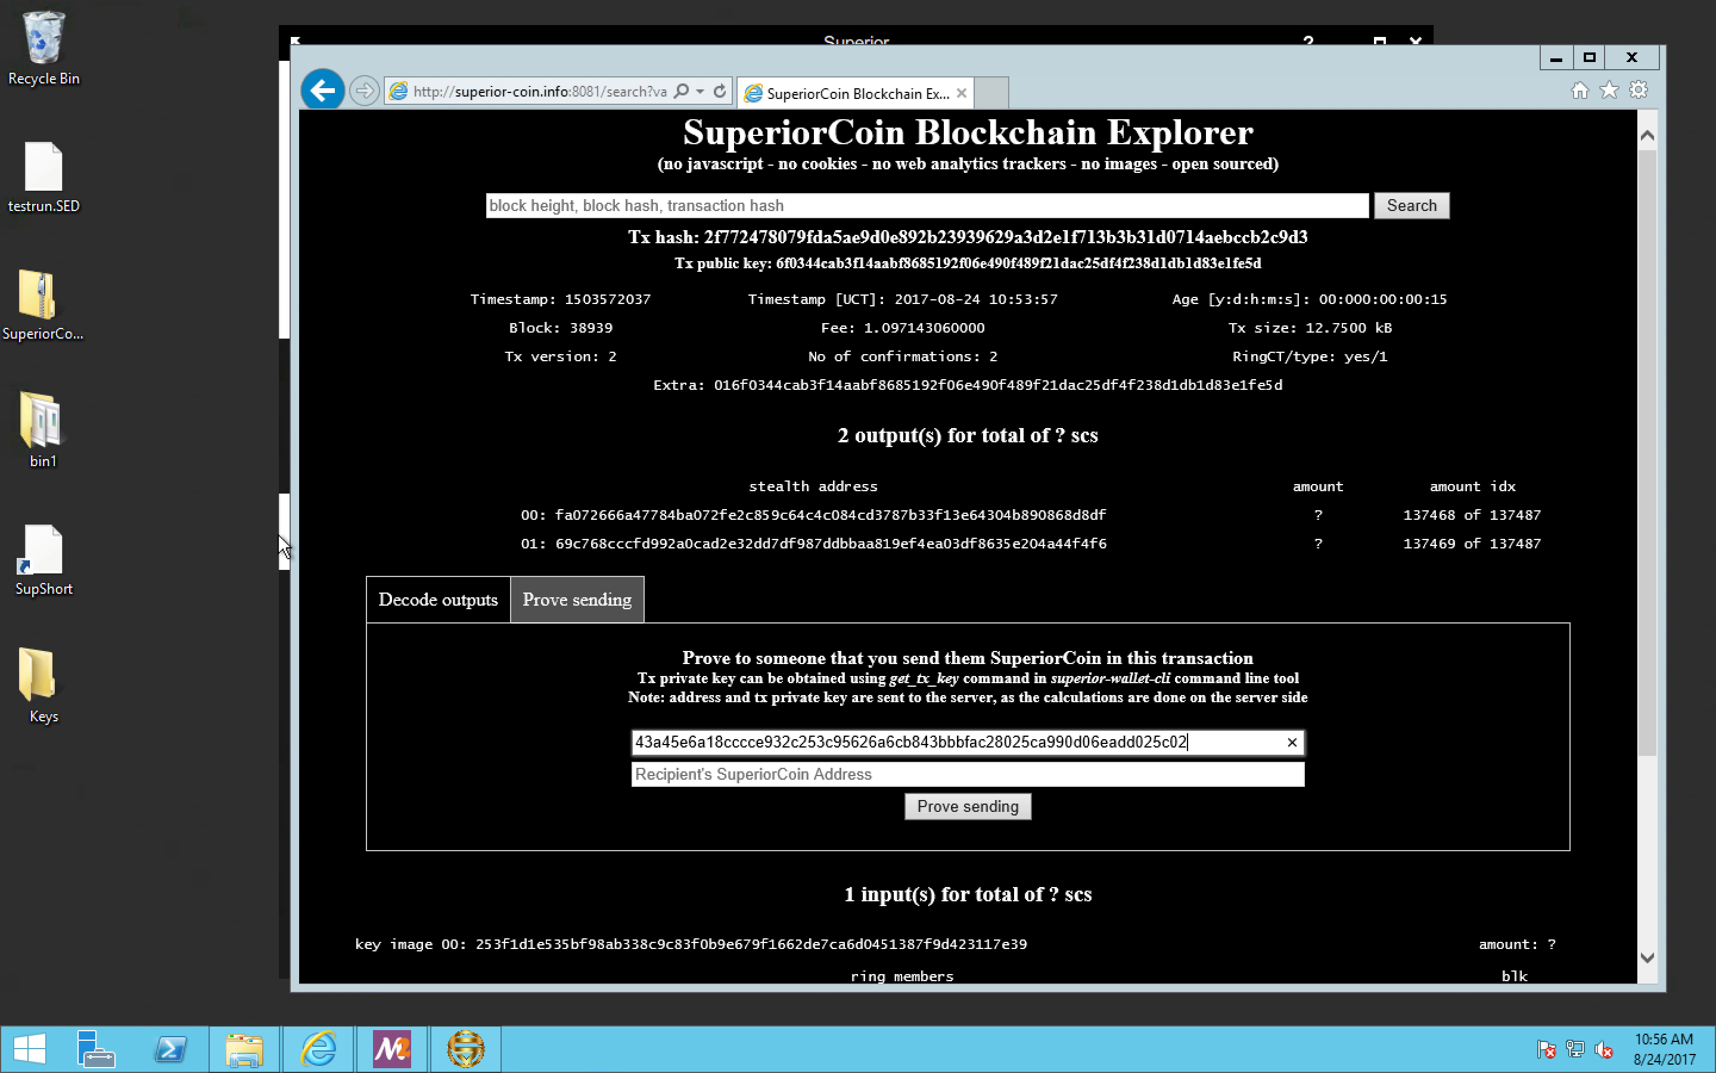
left_click(283, 536)
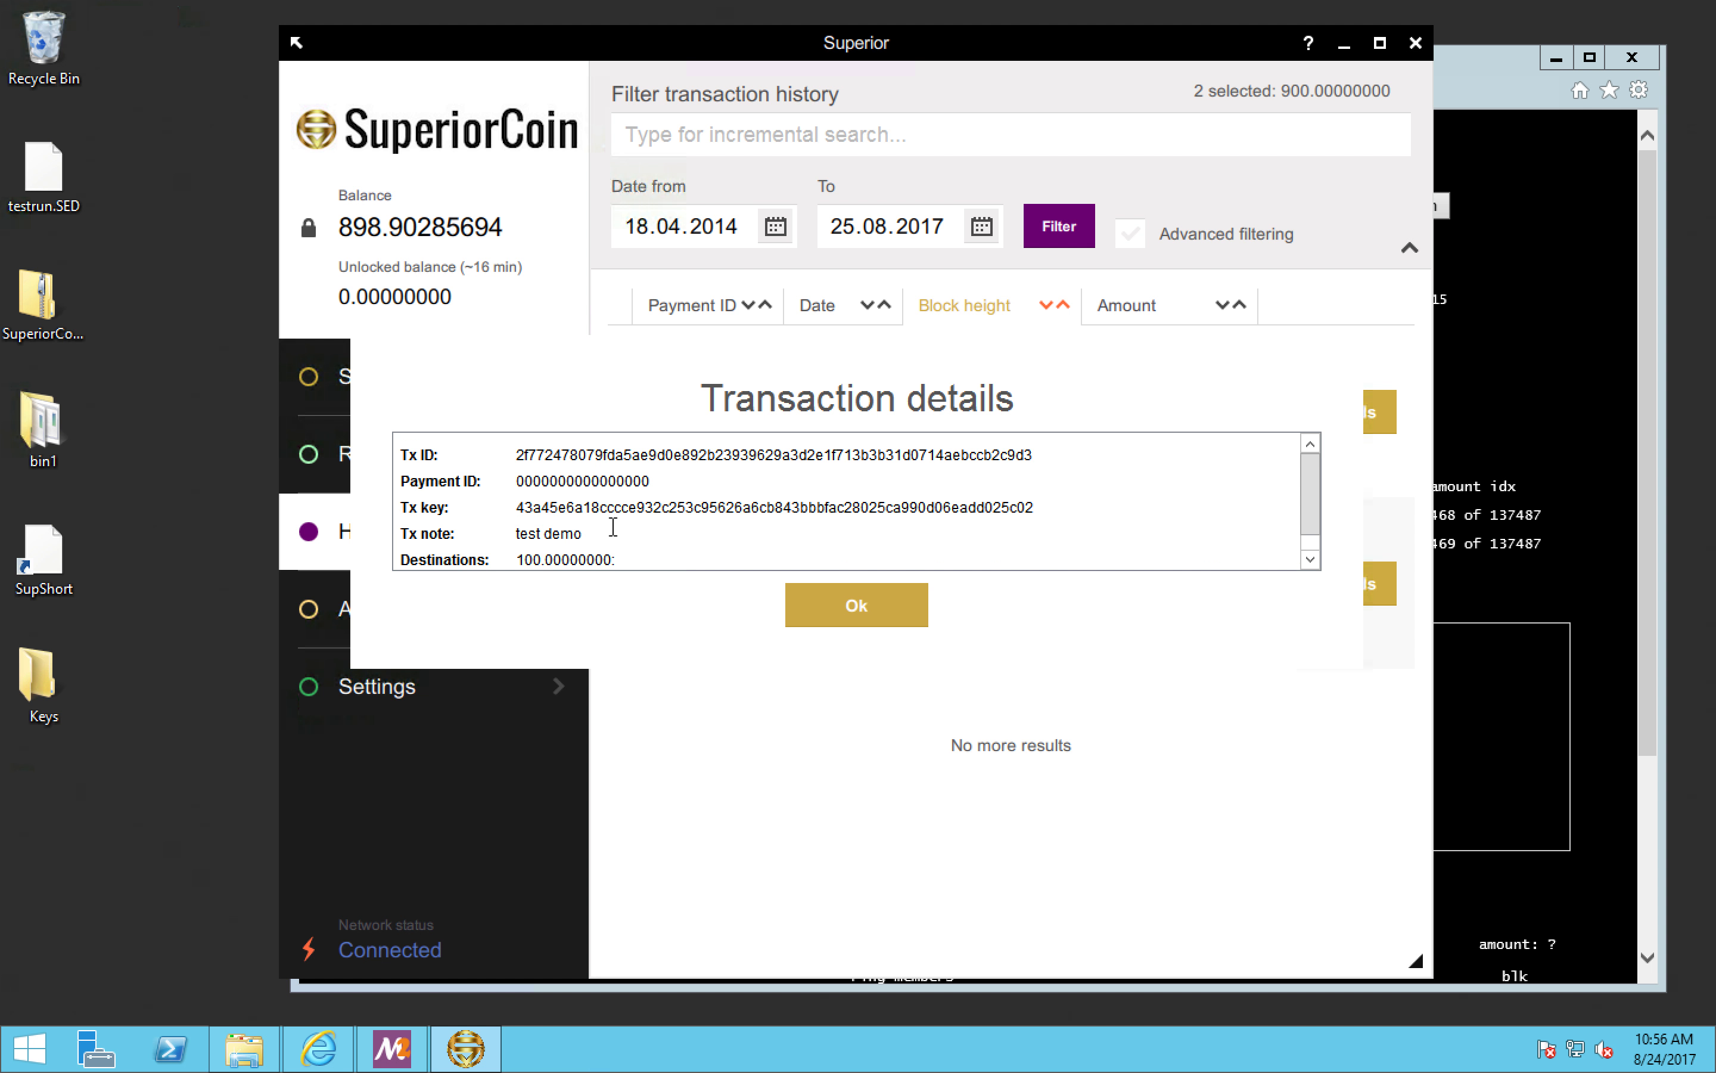
scroll(602, 529, "down", 1)
double_click(634, 554)
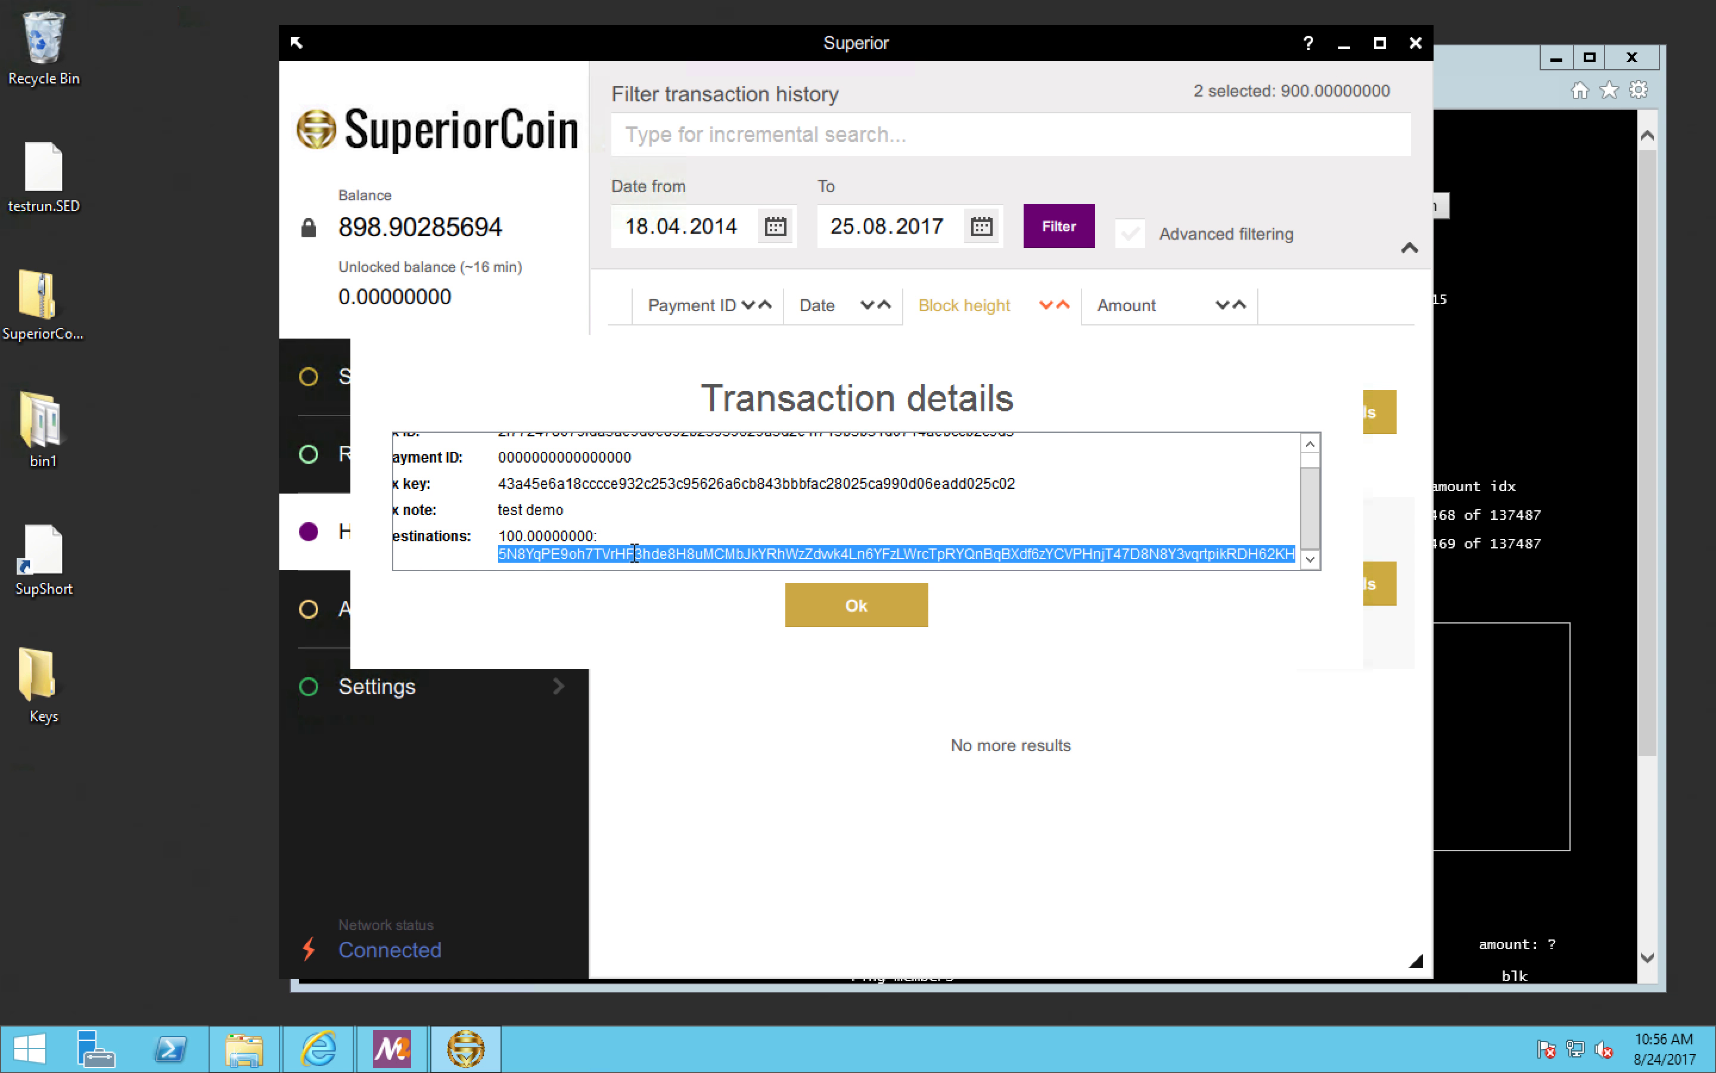
right_click(634, 554)
left_click(695, 659)
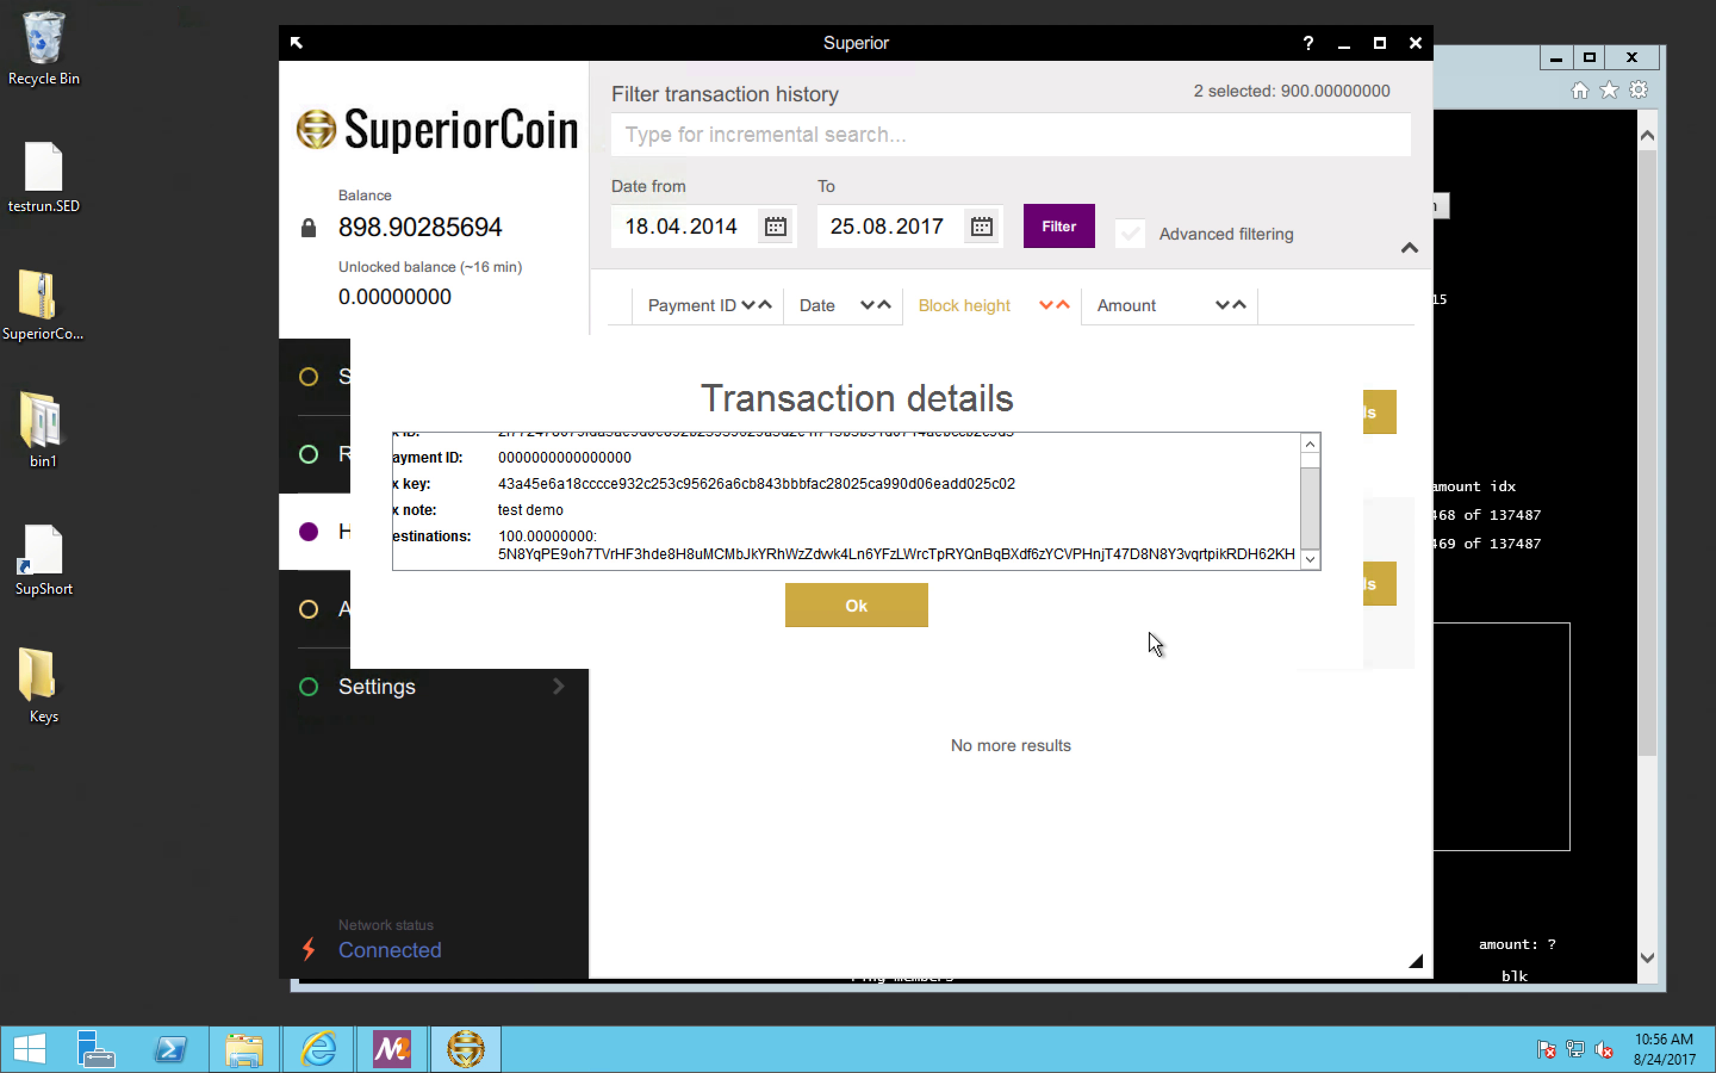
Step: Return to the blockchain explorer, enter the copied address as the recipient's SuperiorCoin address and run the Prove sending check
left_click(1457, 703)
left_click(1109, 775)
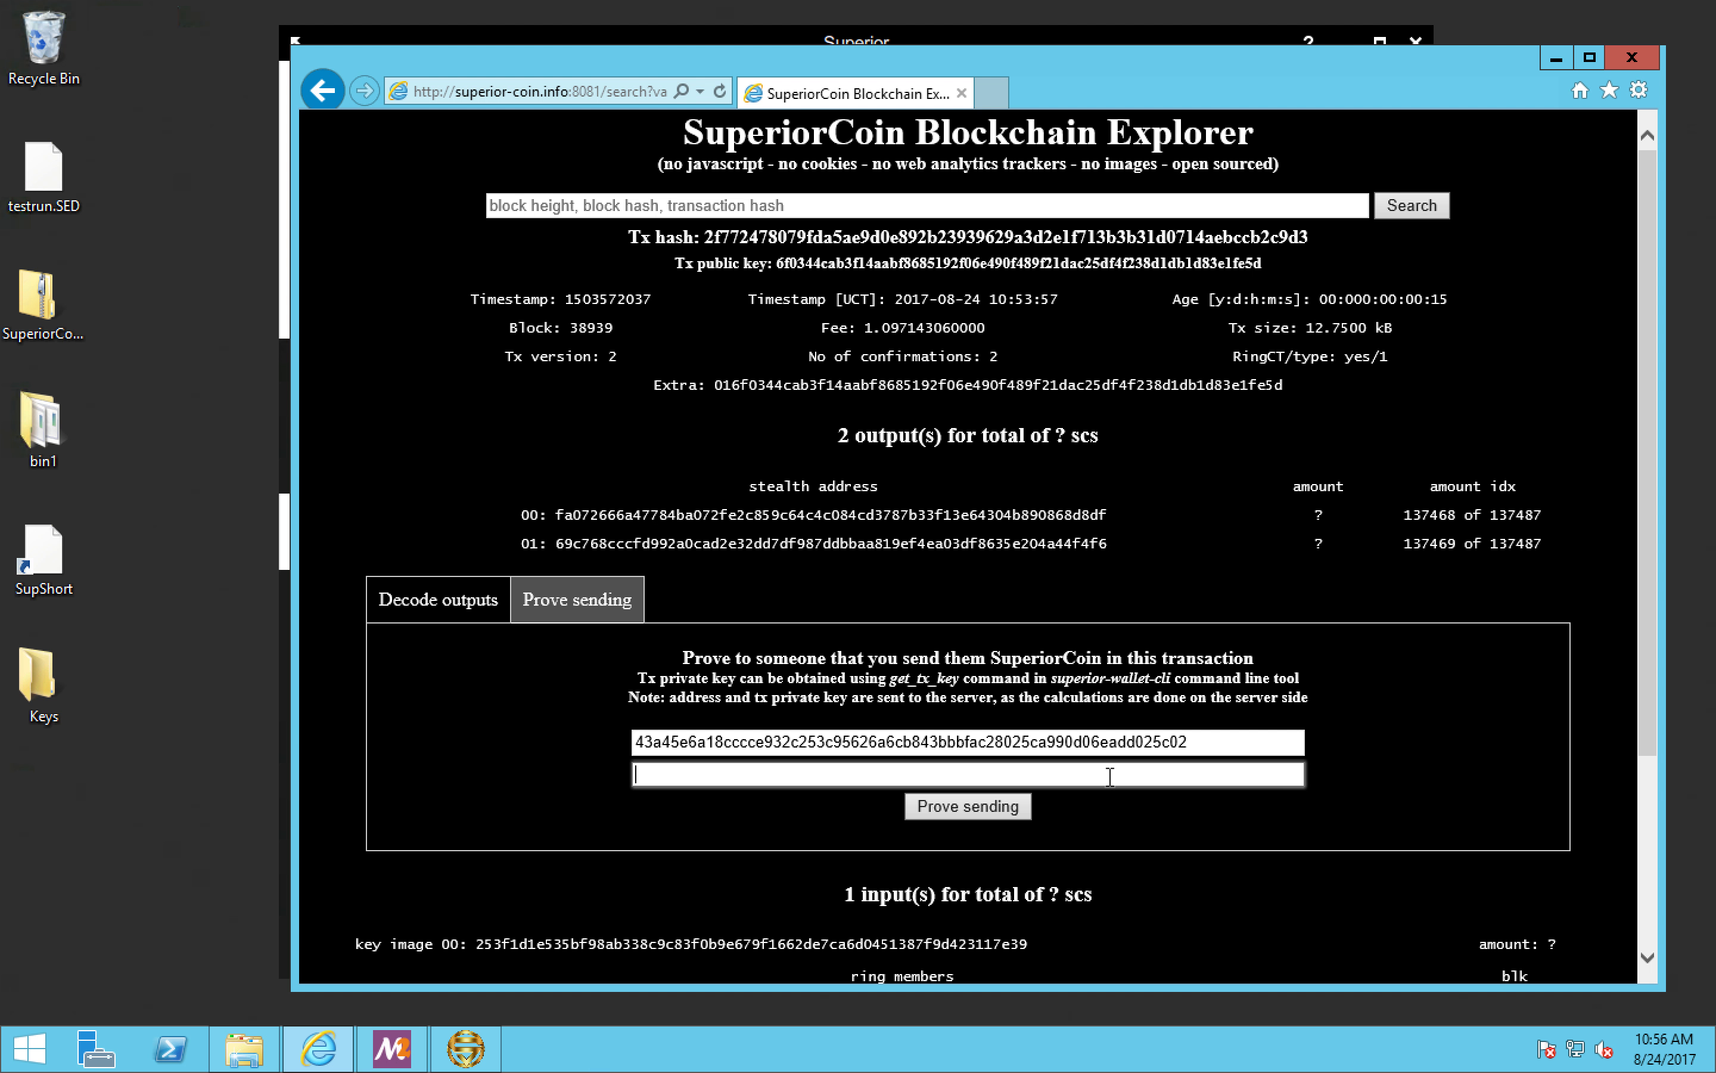
right_click(1110, 775)
left_click(1167, 876)
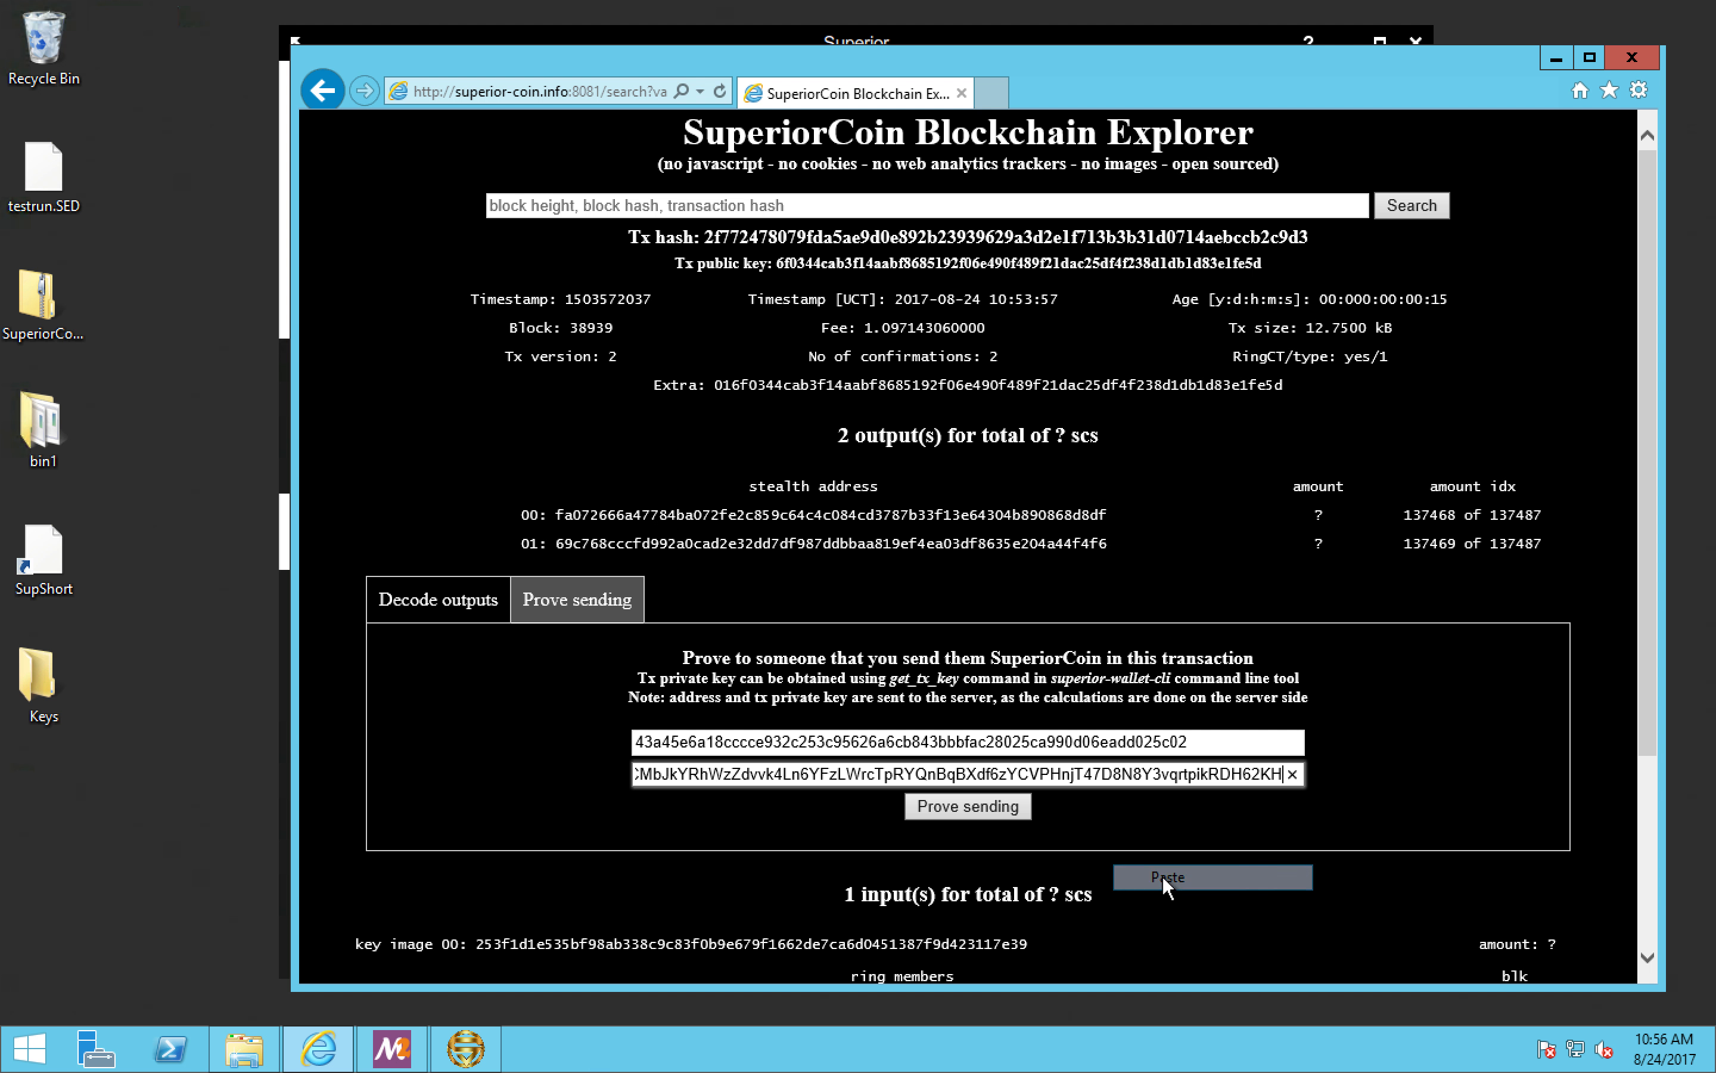
left_click(995, 810)
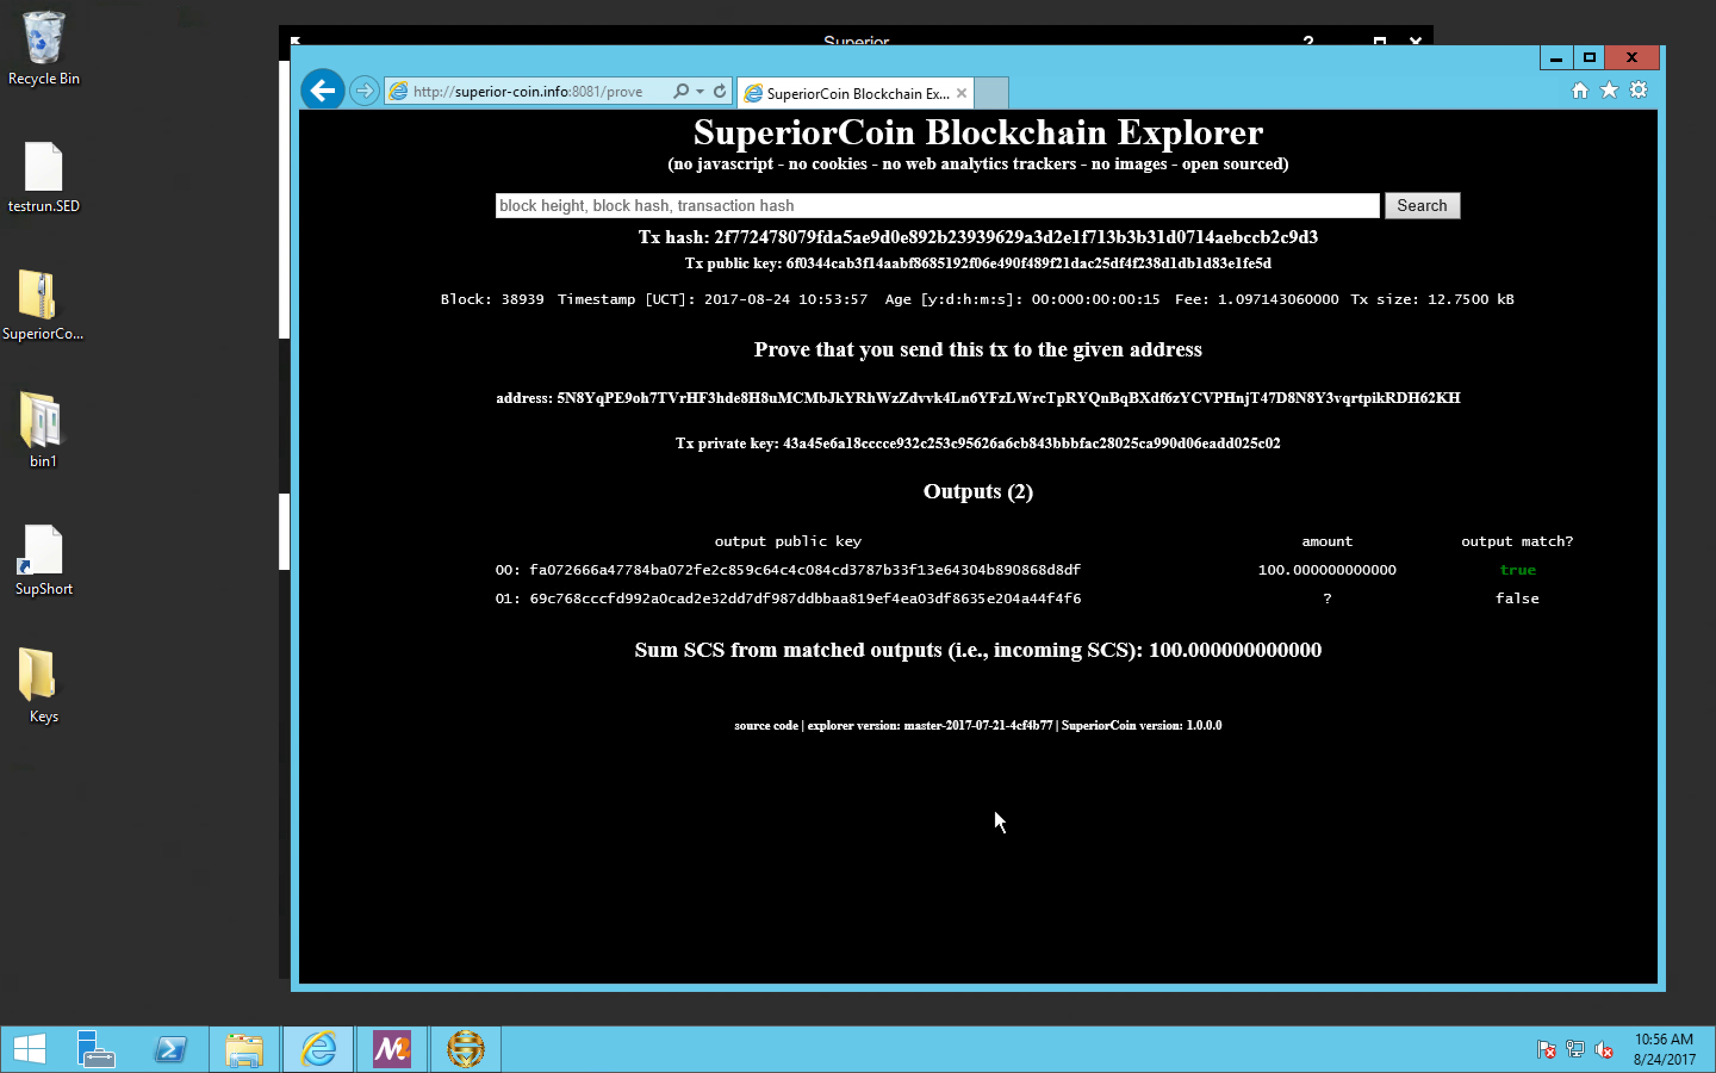
left_click_drag(1260, 570, 1543, 569)
Step: Return to the wallet, close the transaction details and paste the recipient's address into the Check payment form
left_click(284, 437)
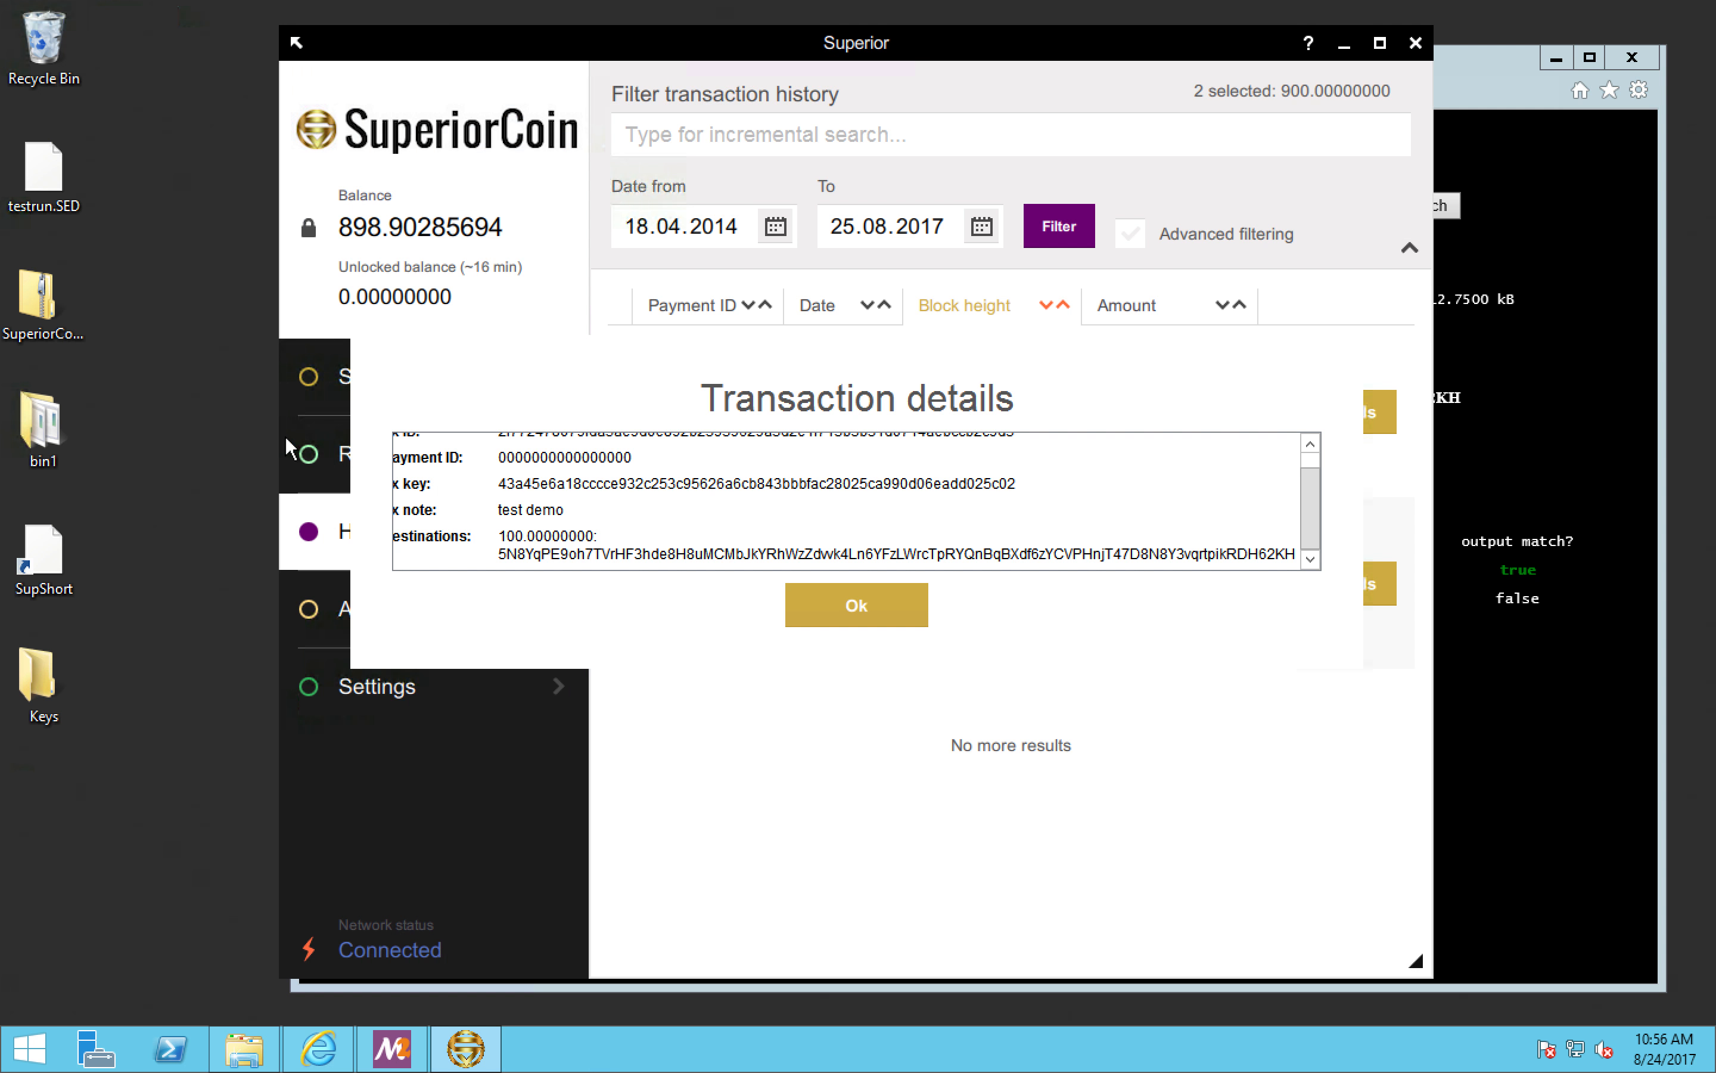
left_click(838, 602)
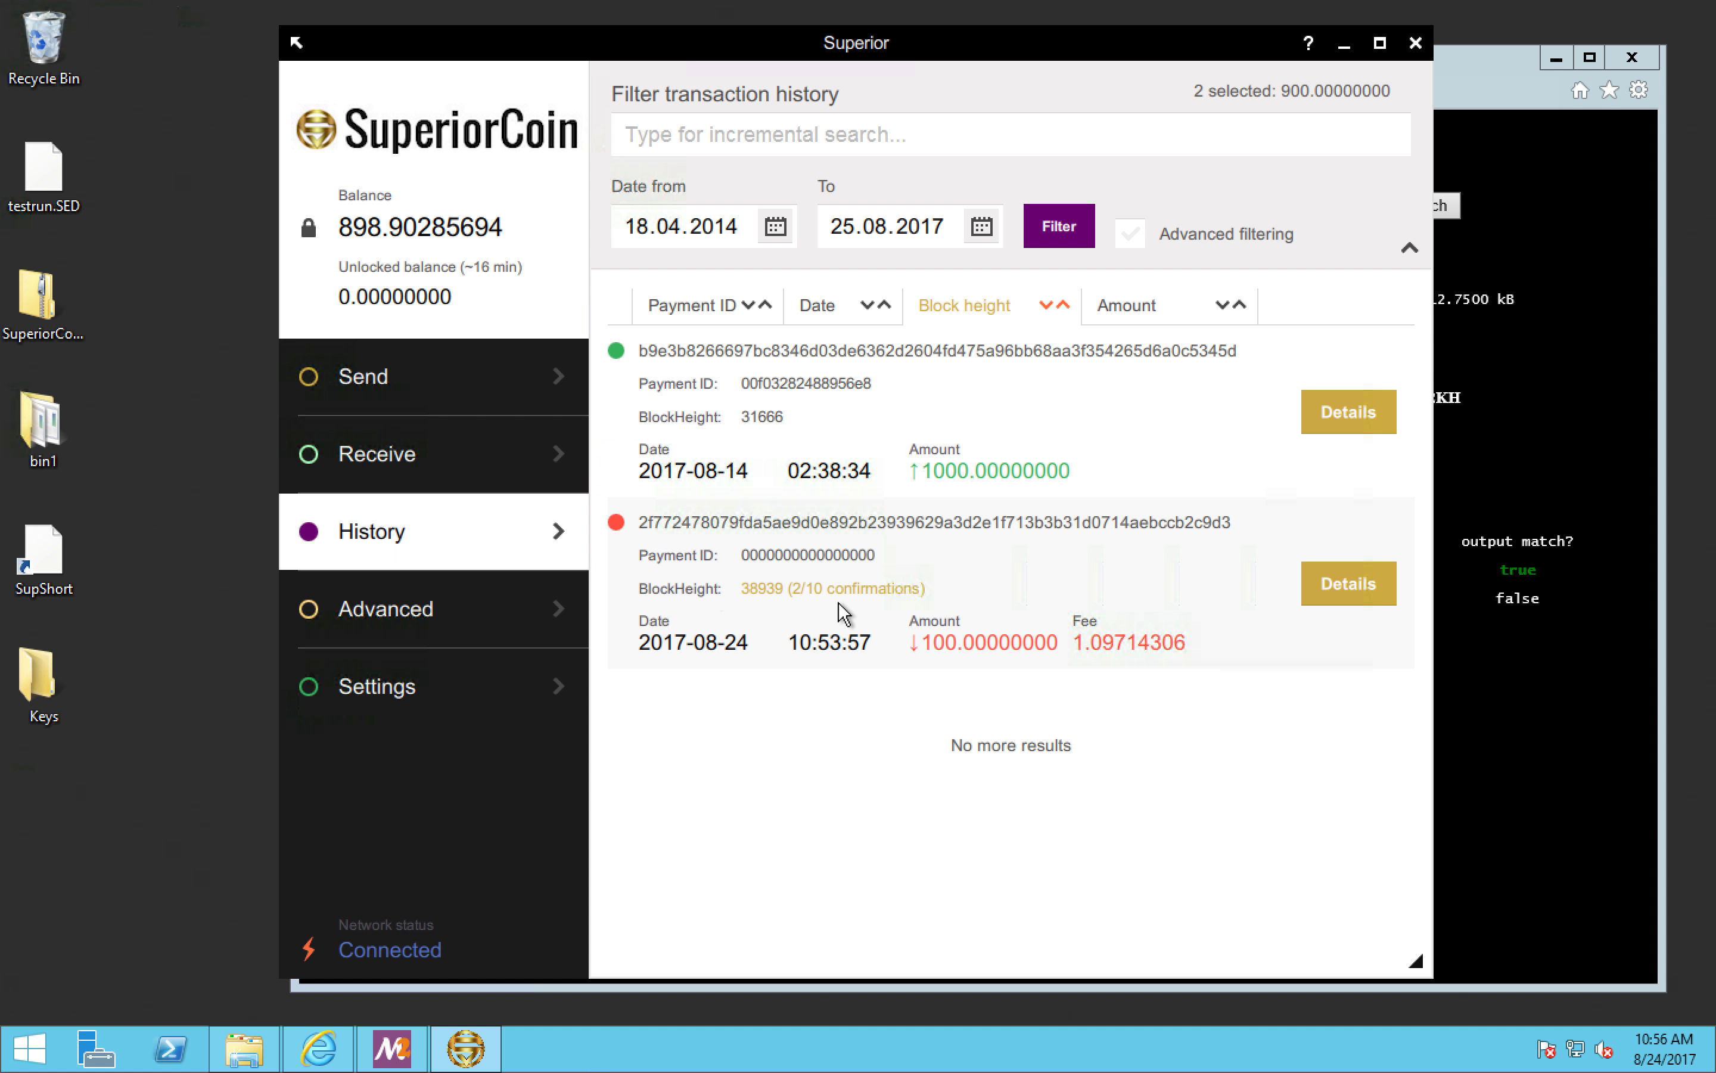
left_click(495, 633)
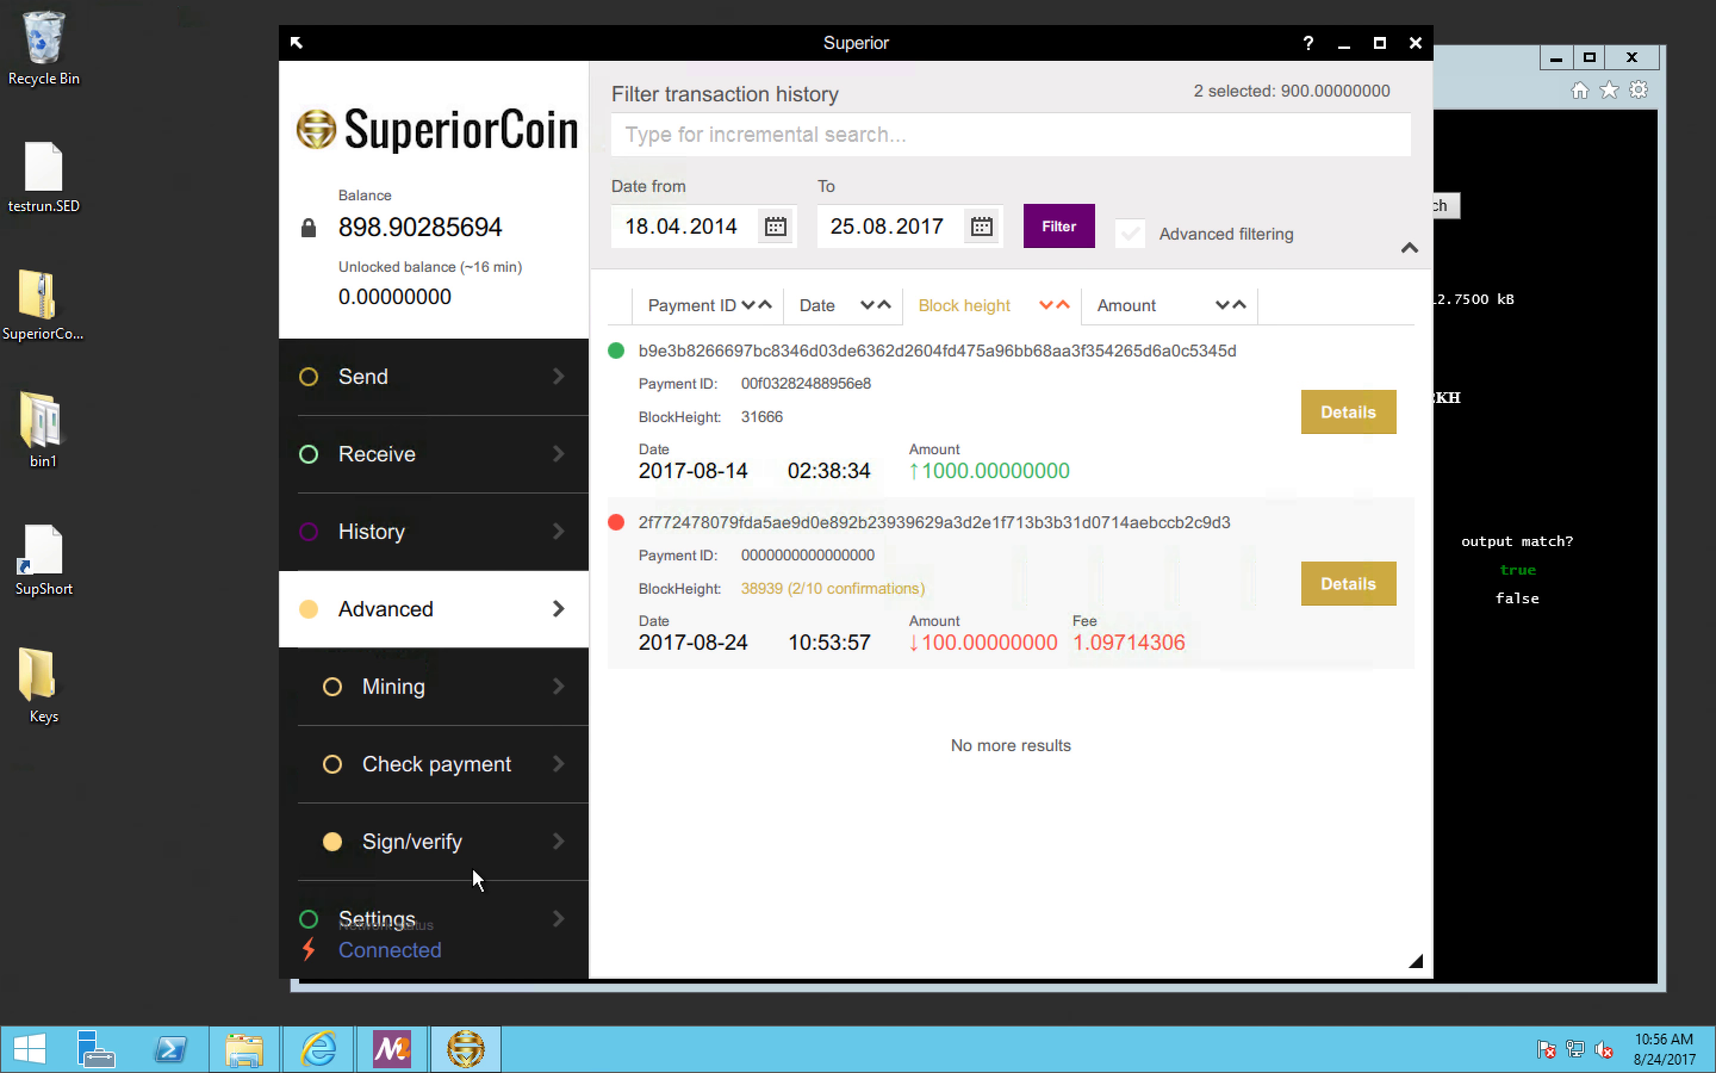
left_click(488, 759)
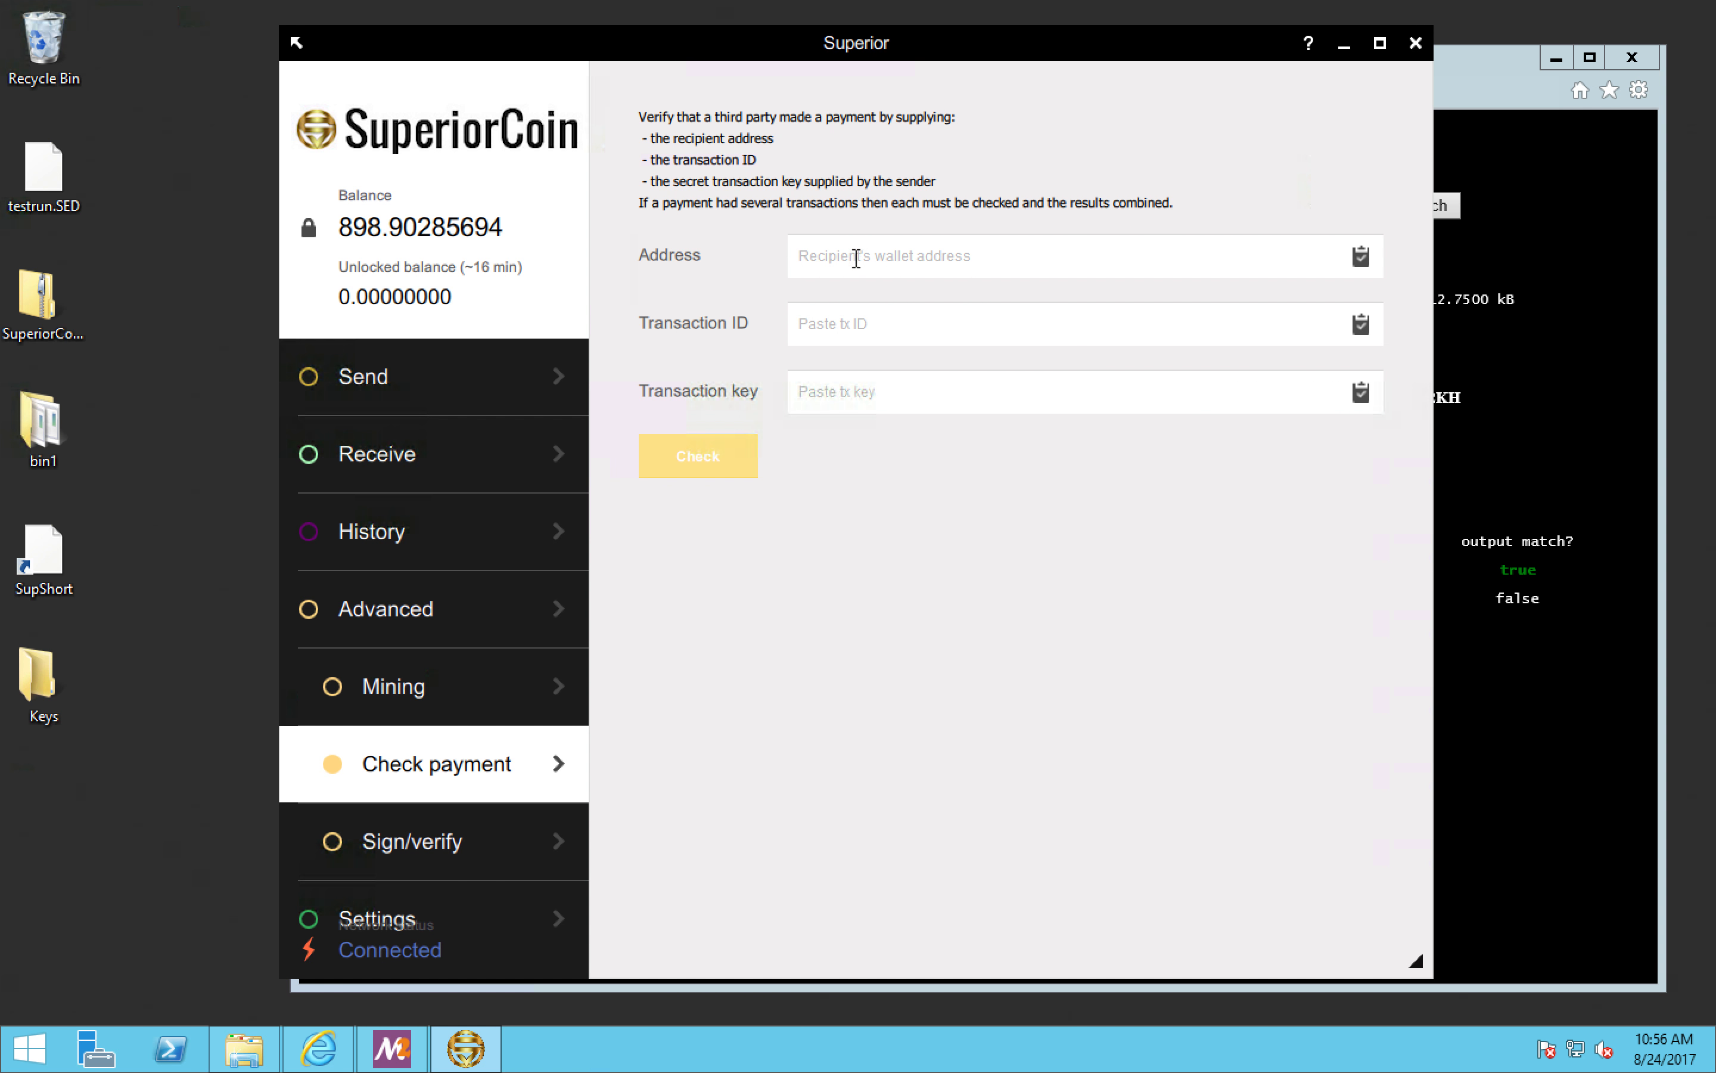
left_click(858, 257)
right_click(854, 257)
left_click(910, 390)
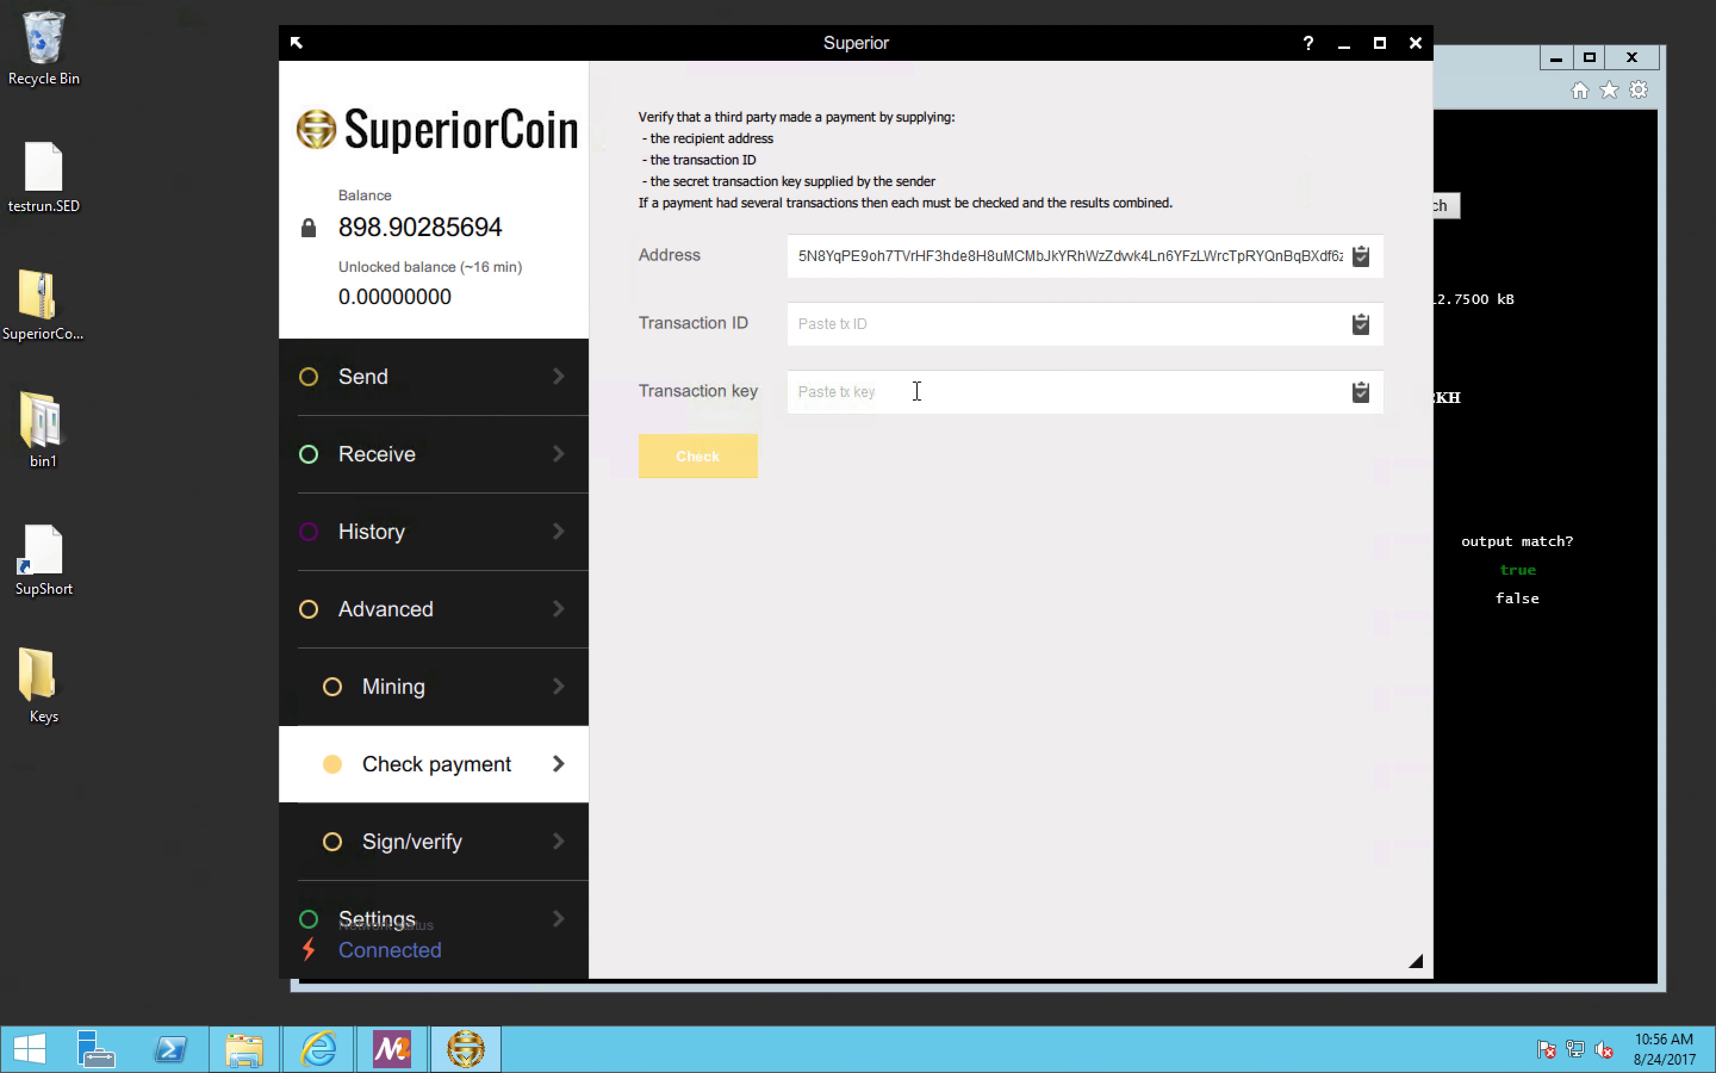
Step: Copy the Tx private key from the explorer's proof page into the wallet's Transaction key field
left_click(1506, 449)
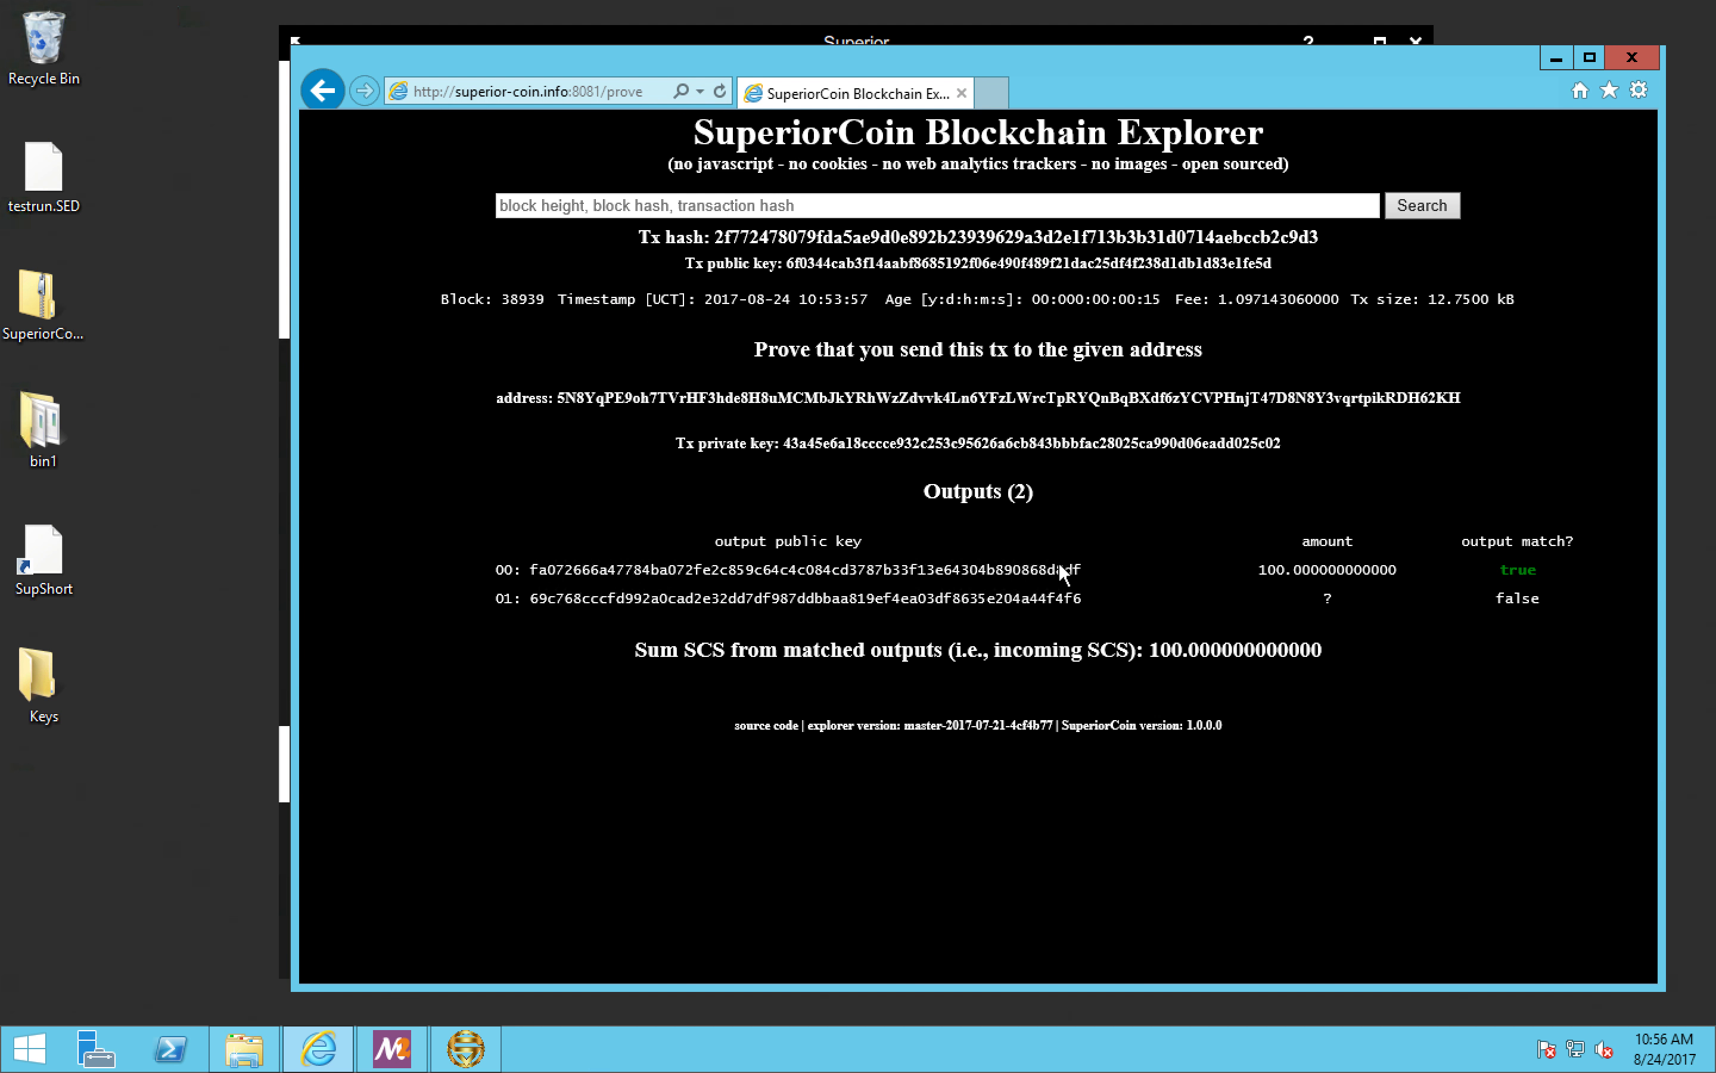
left_click_drag(784, 444, 1276, 451)
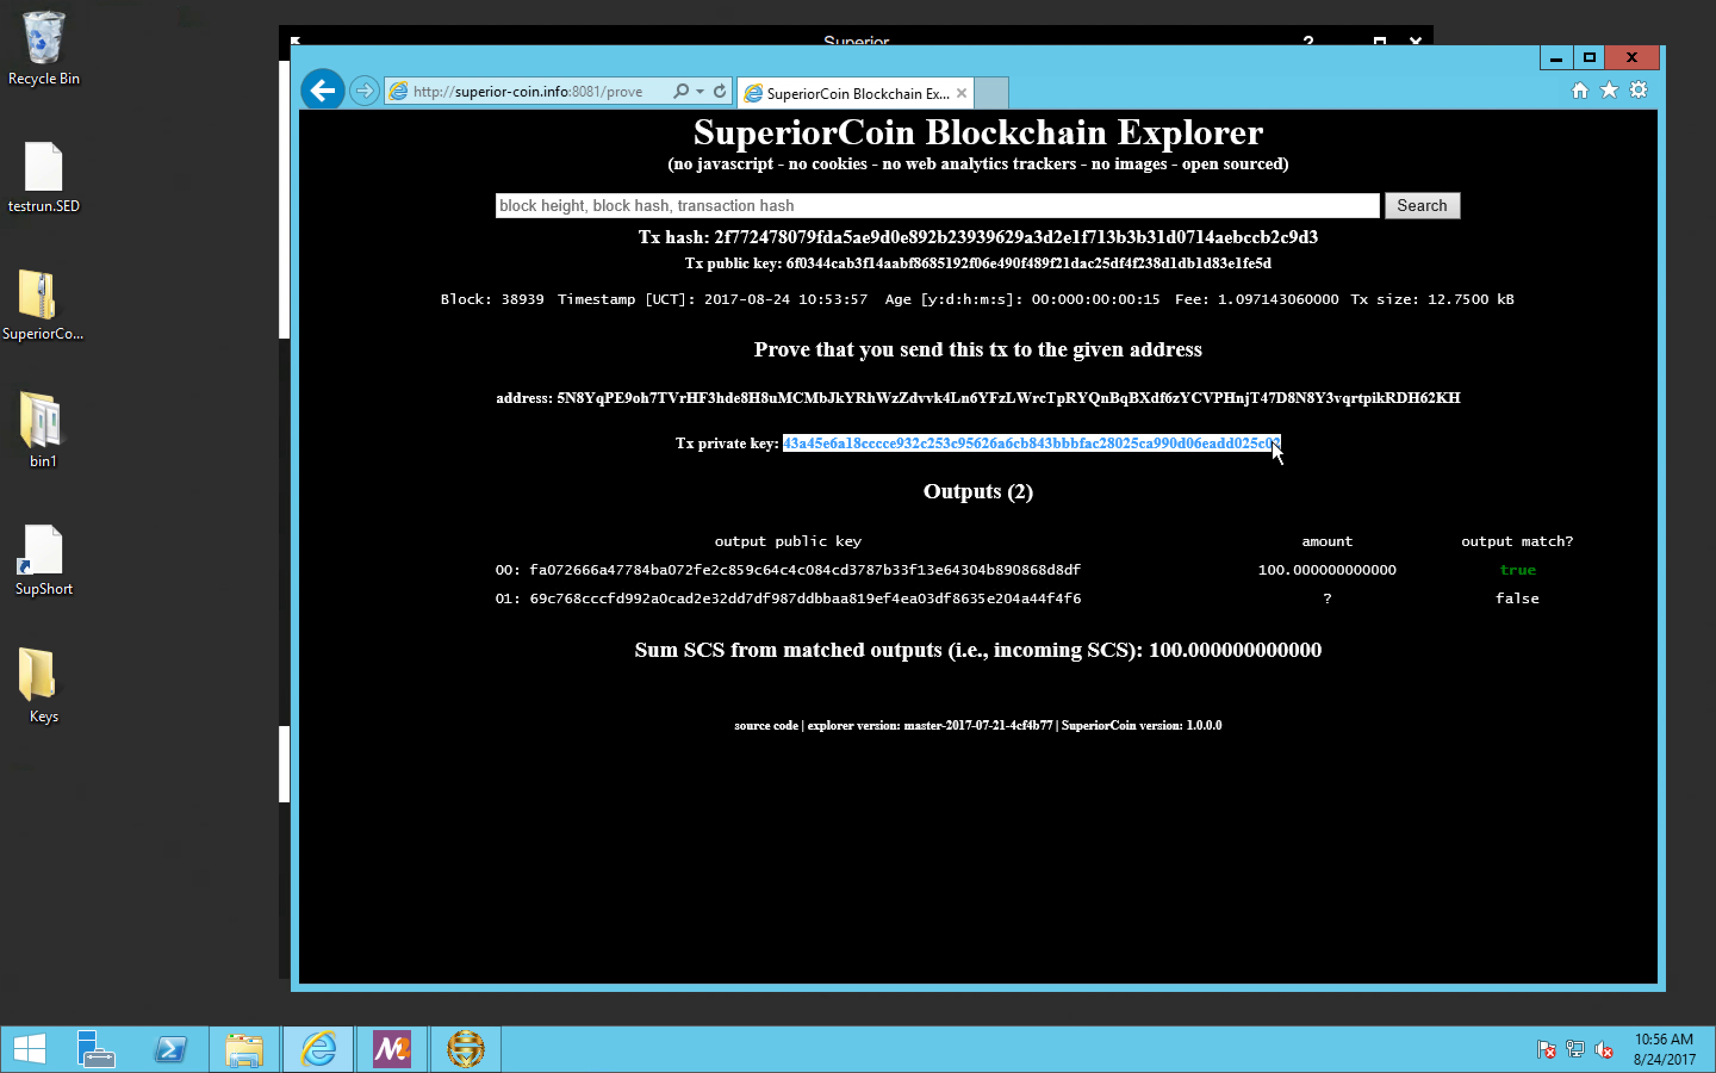
right_click(1276, 450)
left_click(1321, 480)
left_click(286, 643)
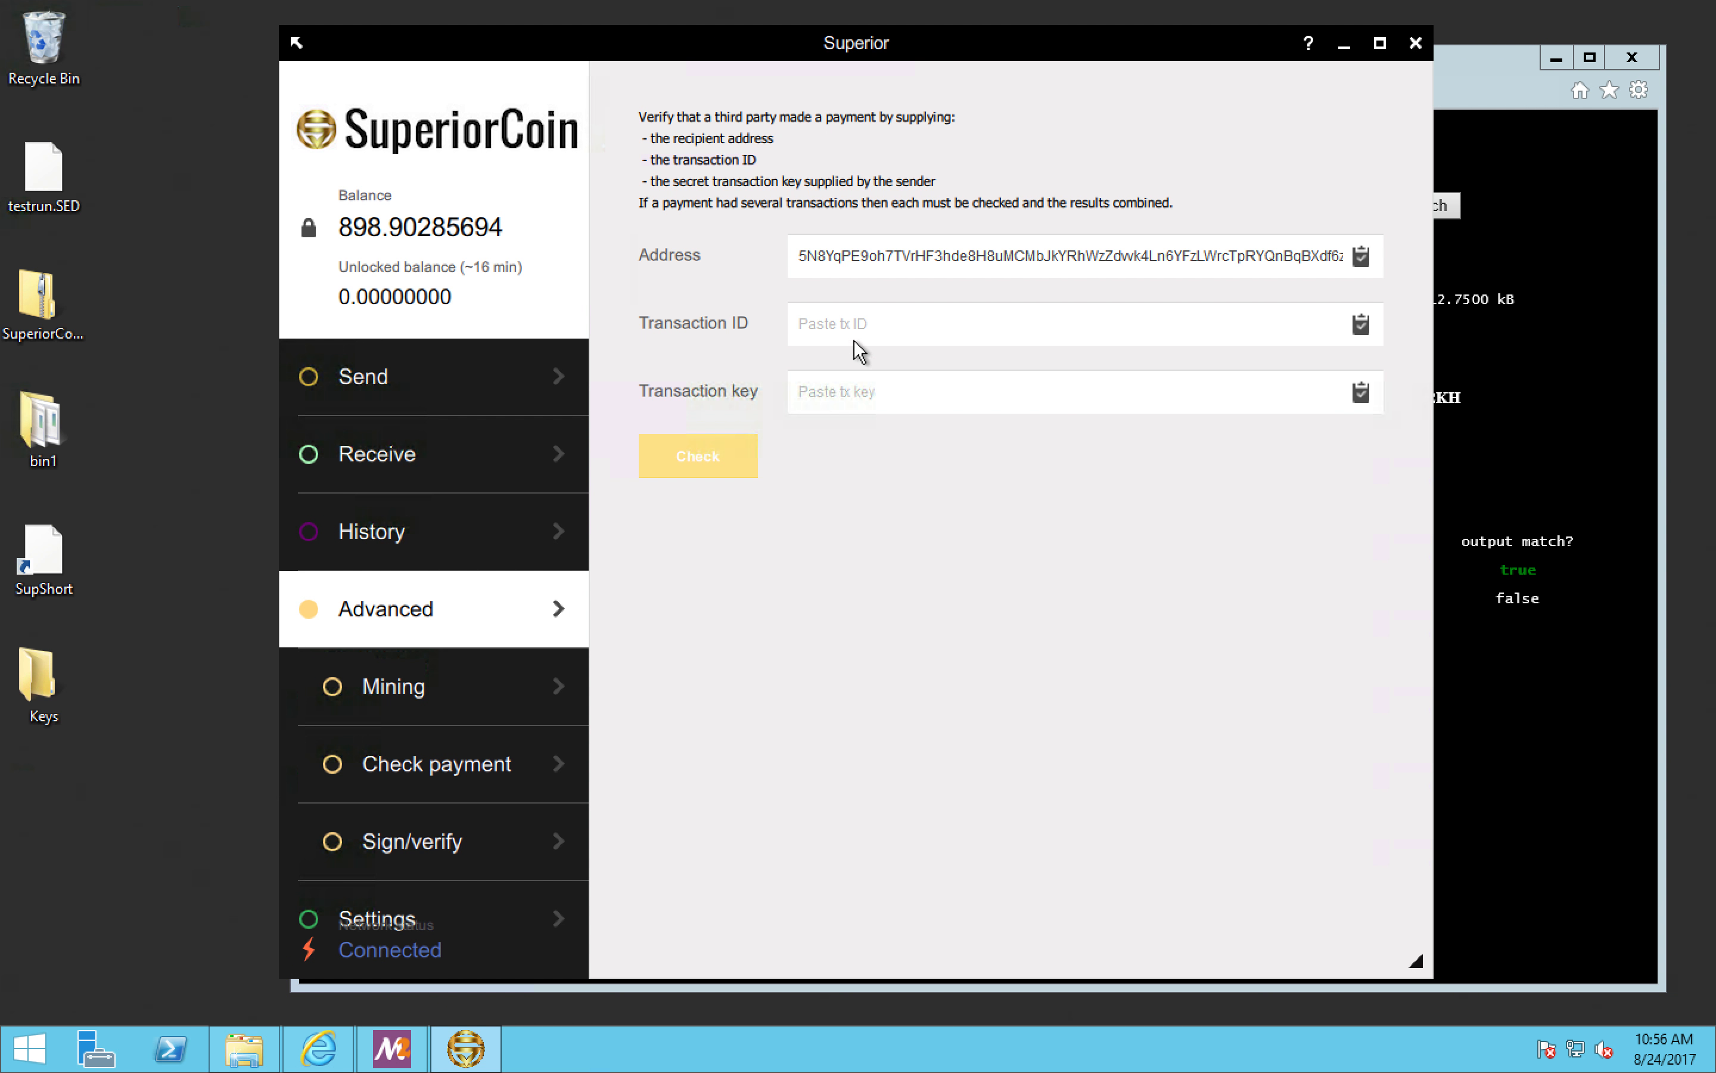
left_click(825, 394)
right_click(821, 394)
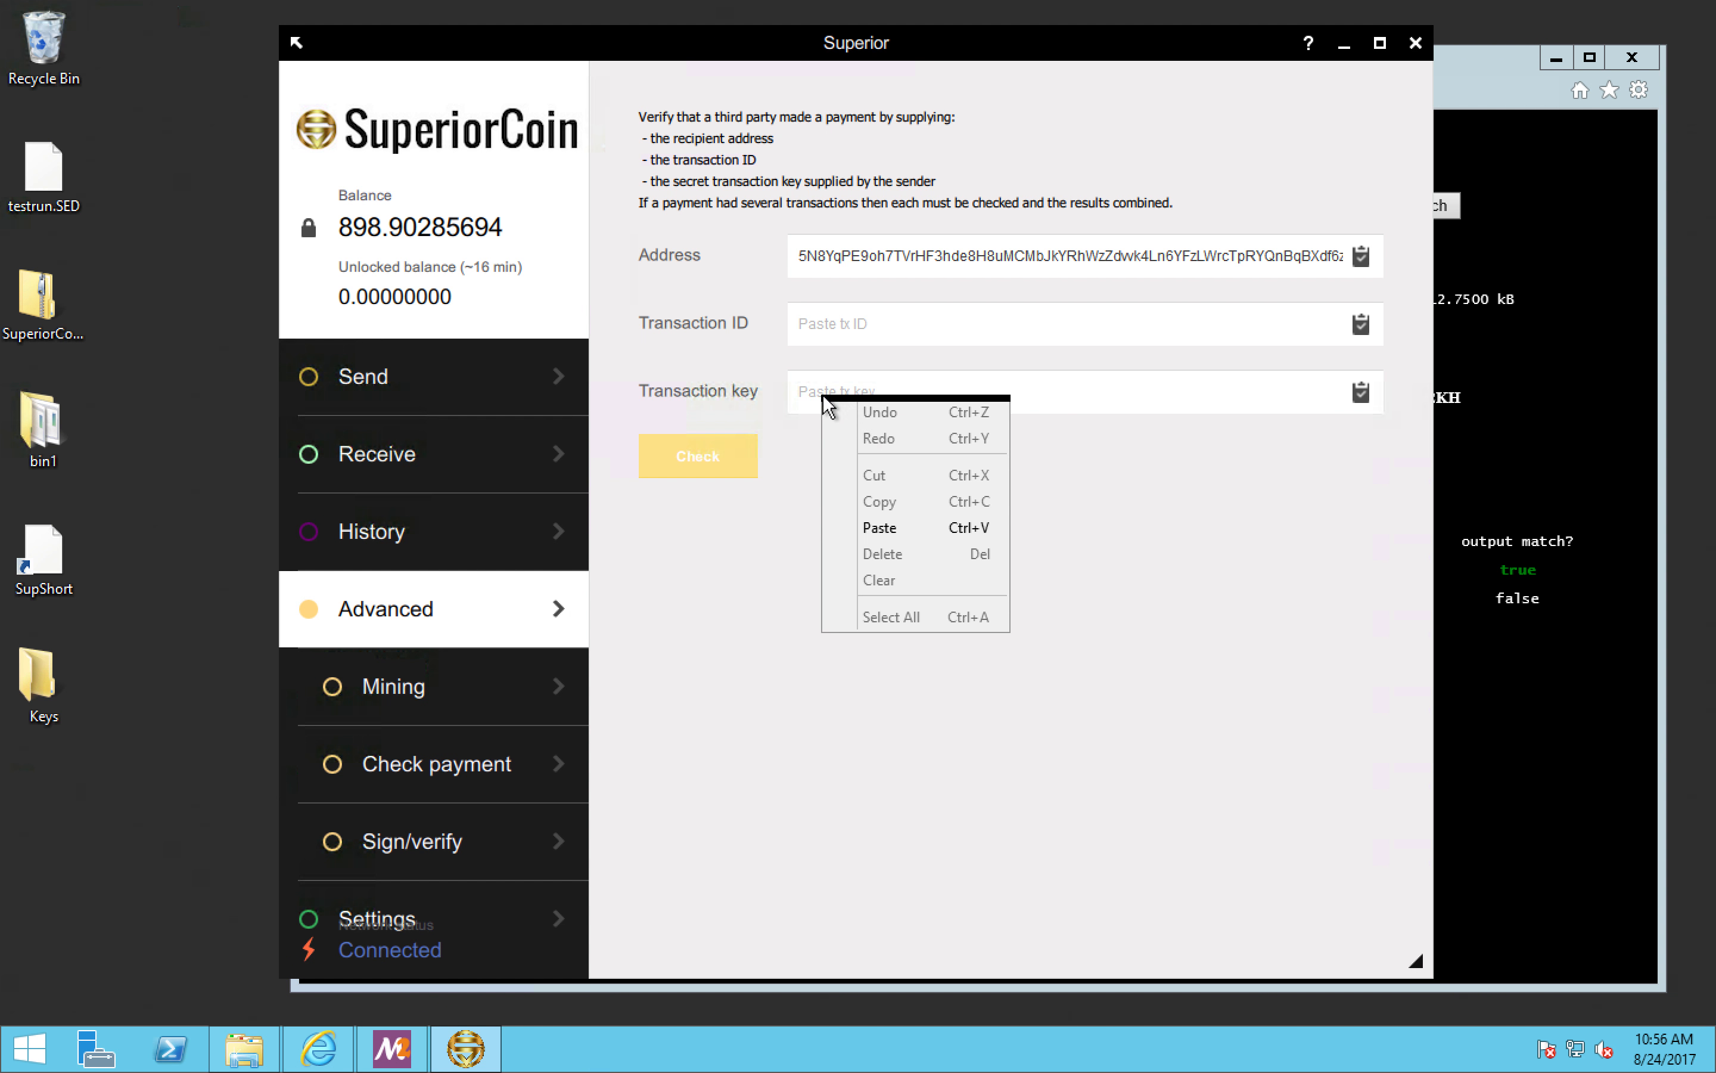
left_click(900, 527)
Step: Switch to the blockchain explorer and copy the Tx hash of the proven transaction
left_click(1531, 355)
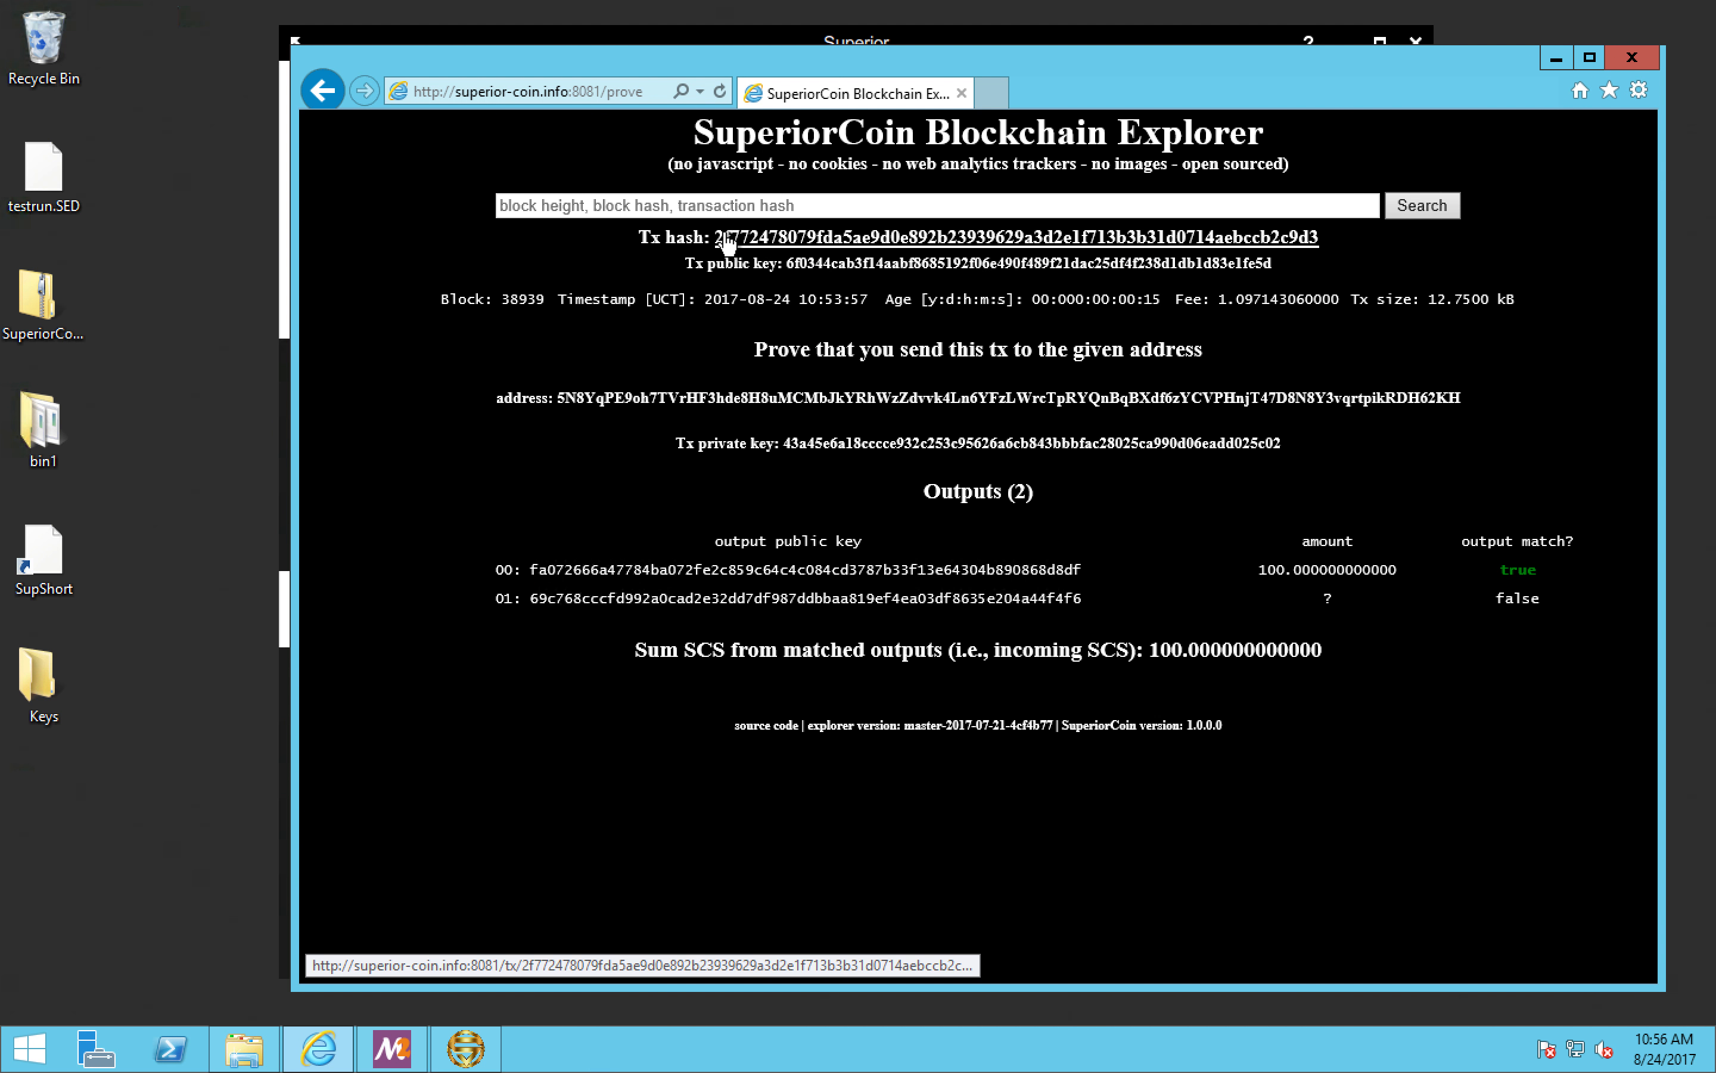
left_click_drag(713, 237, 1205, 210)
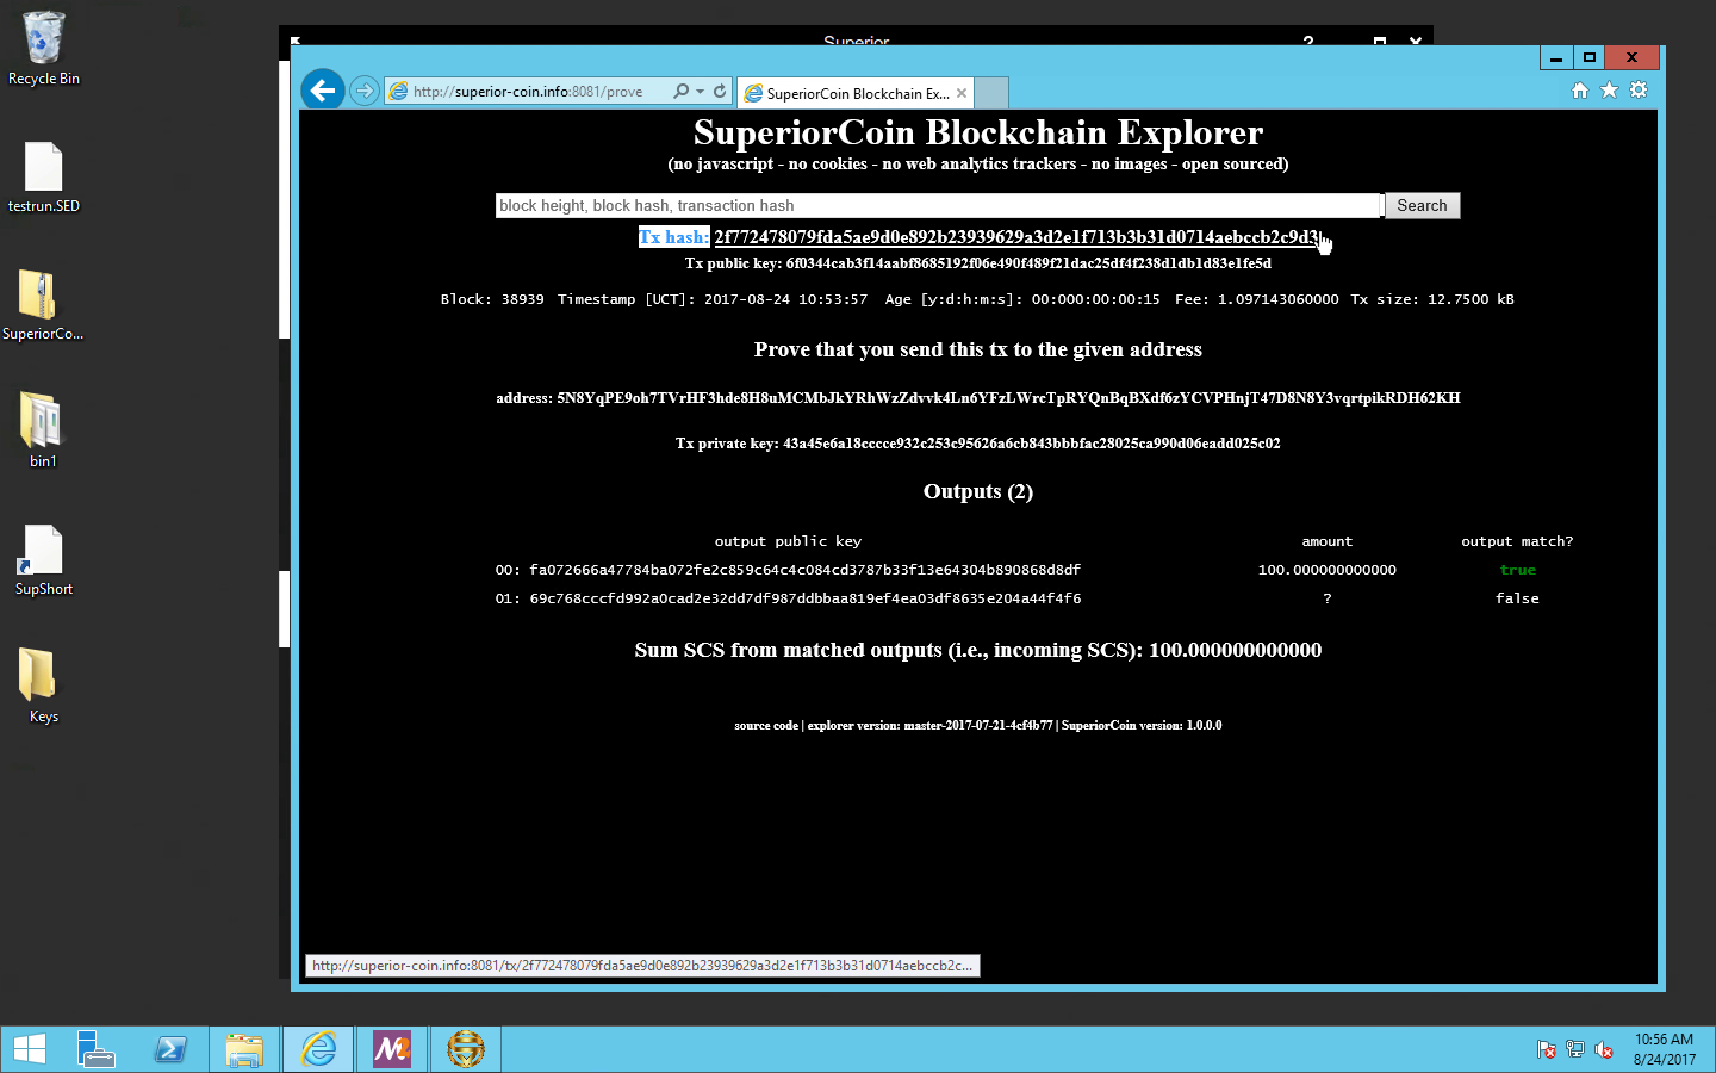
double_click(1297, 240)
right_click(1298, 239)
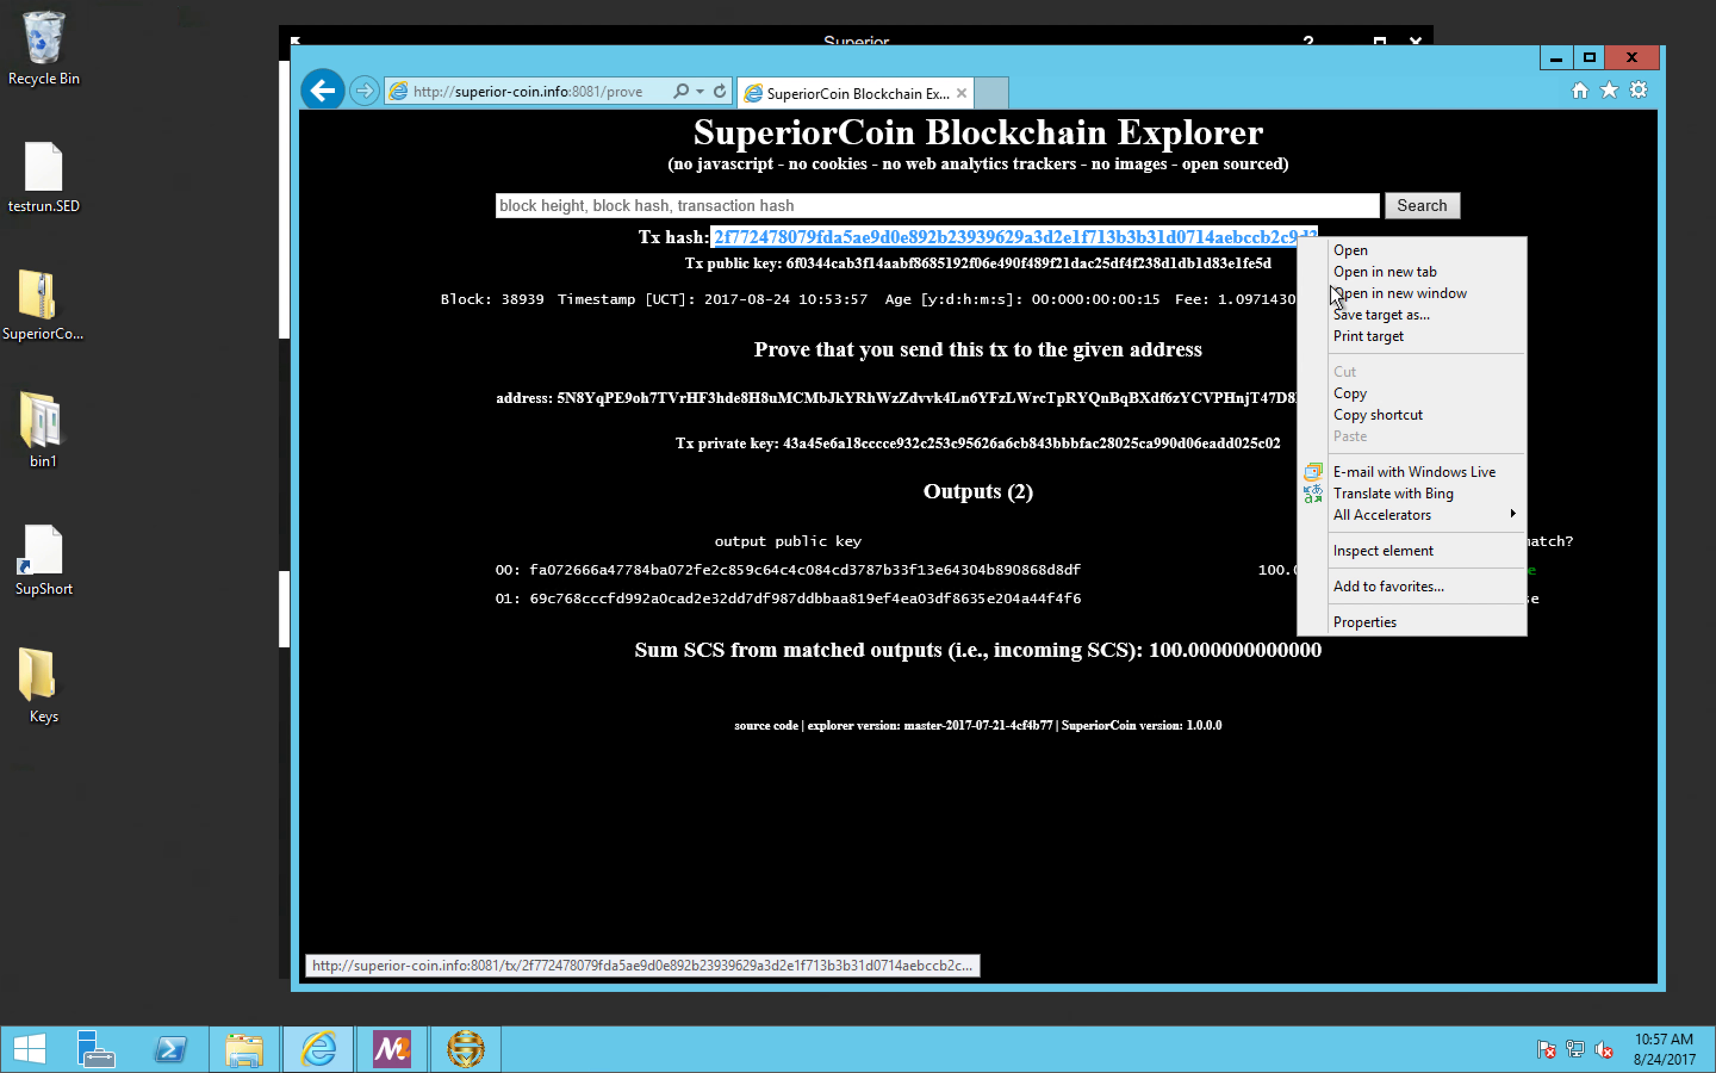
left_click(1350, 394)
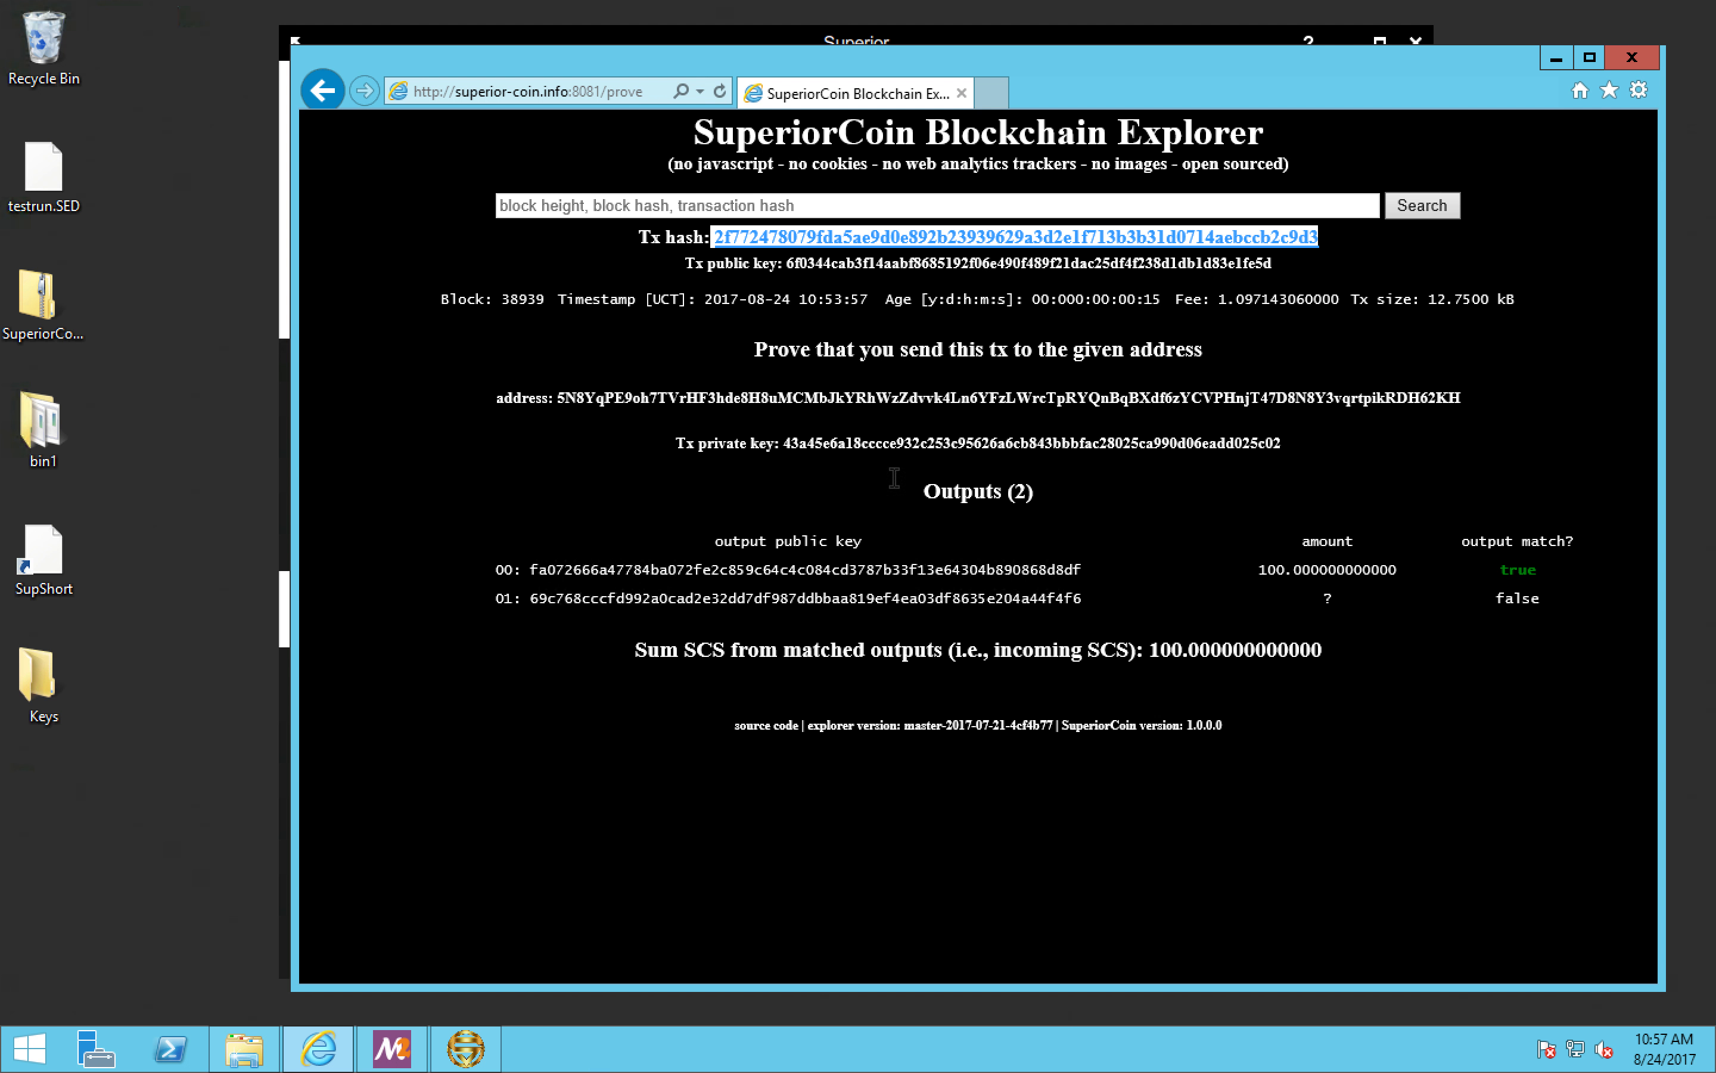
Step: Return to the wallet's Check payment form and paste the copied hash as the Transaction ID, removing its leading space
left_click(281, 549)
left_click(489, 540)
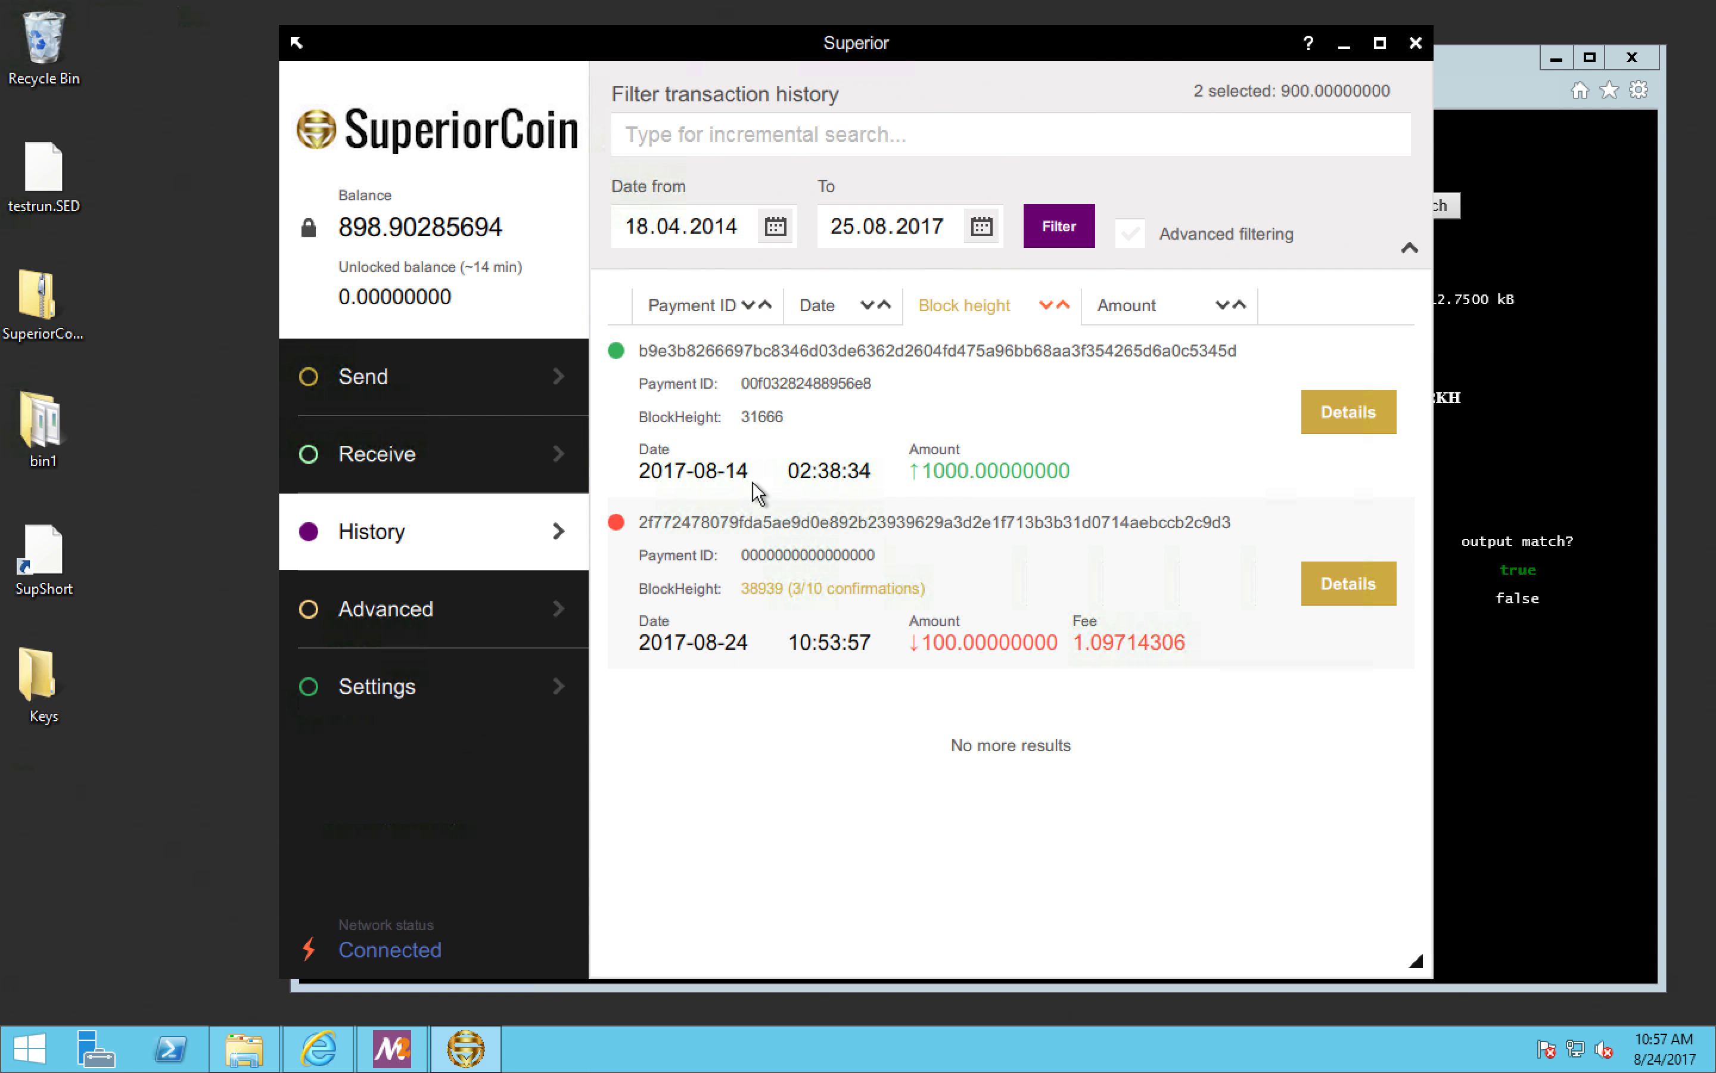
left_click(421, 628)
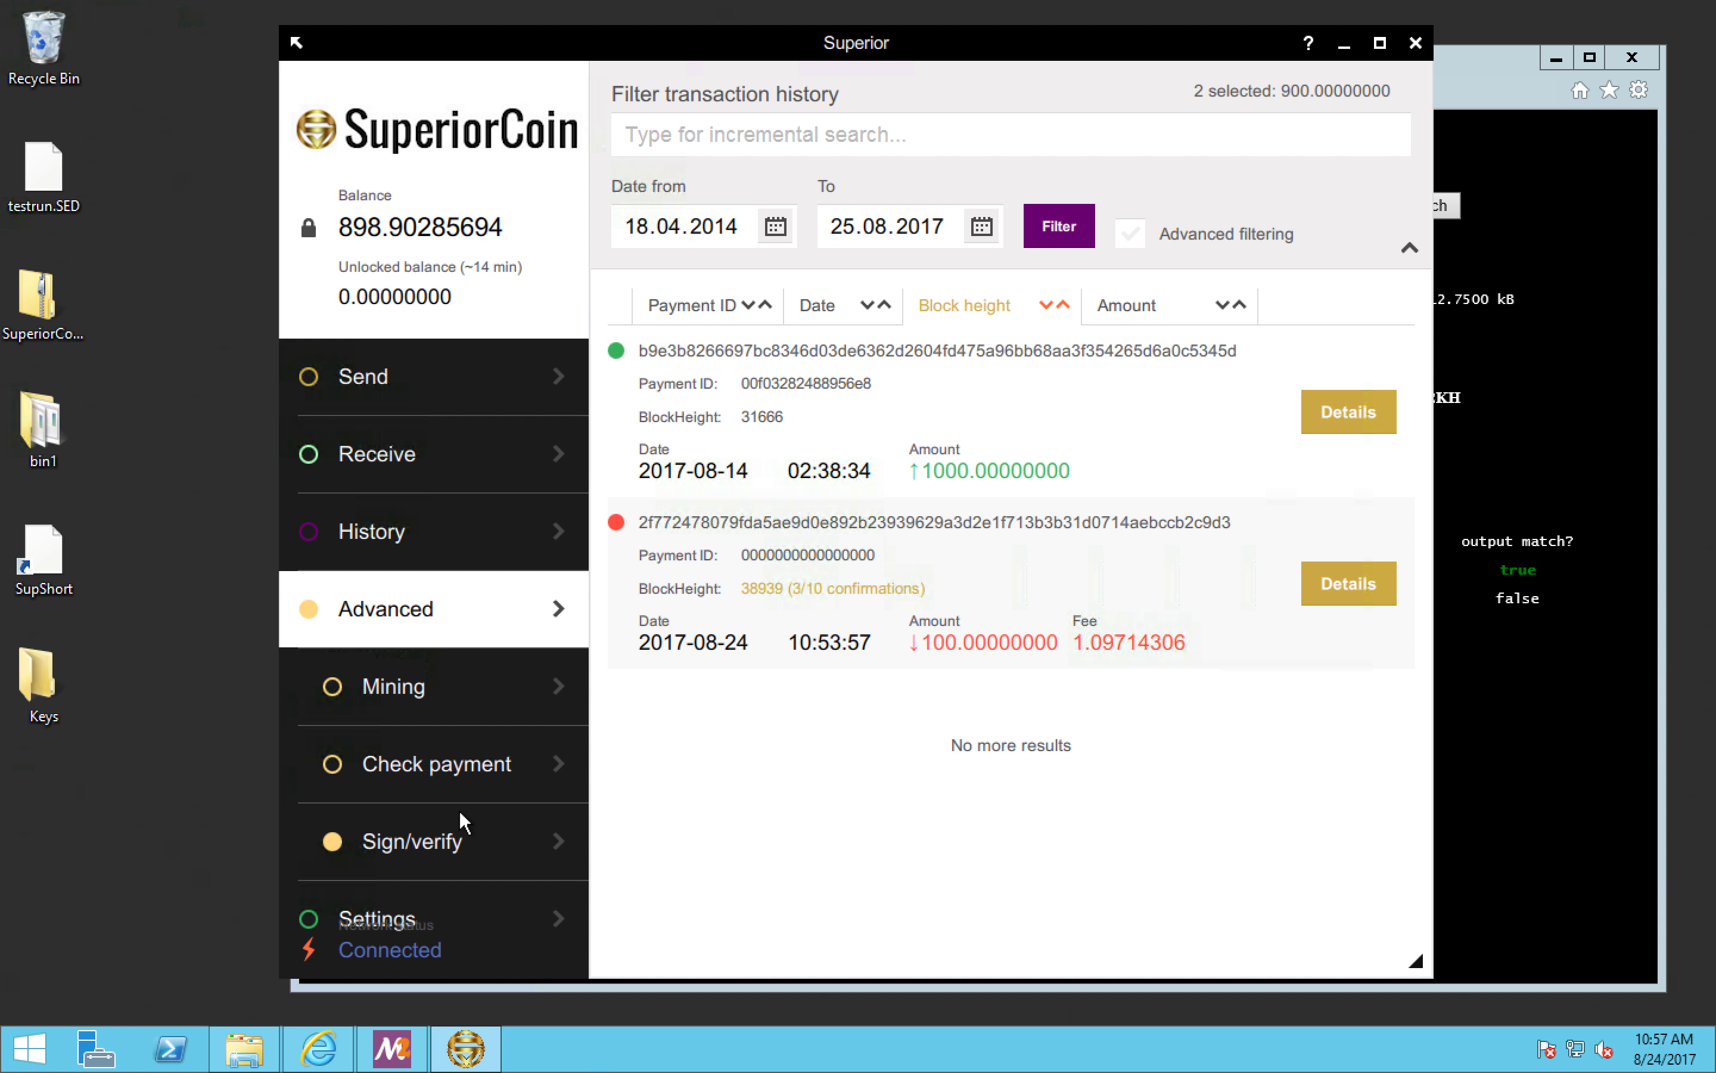
left_click(467, 765)
left_click(904, 326)
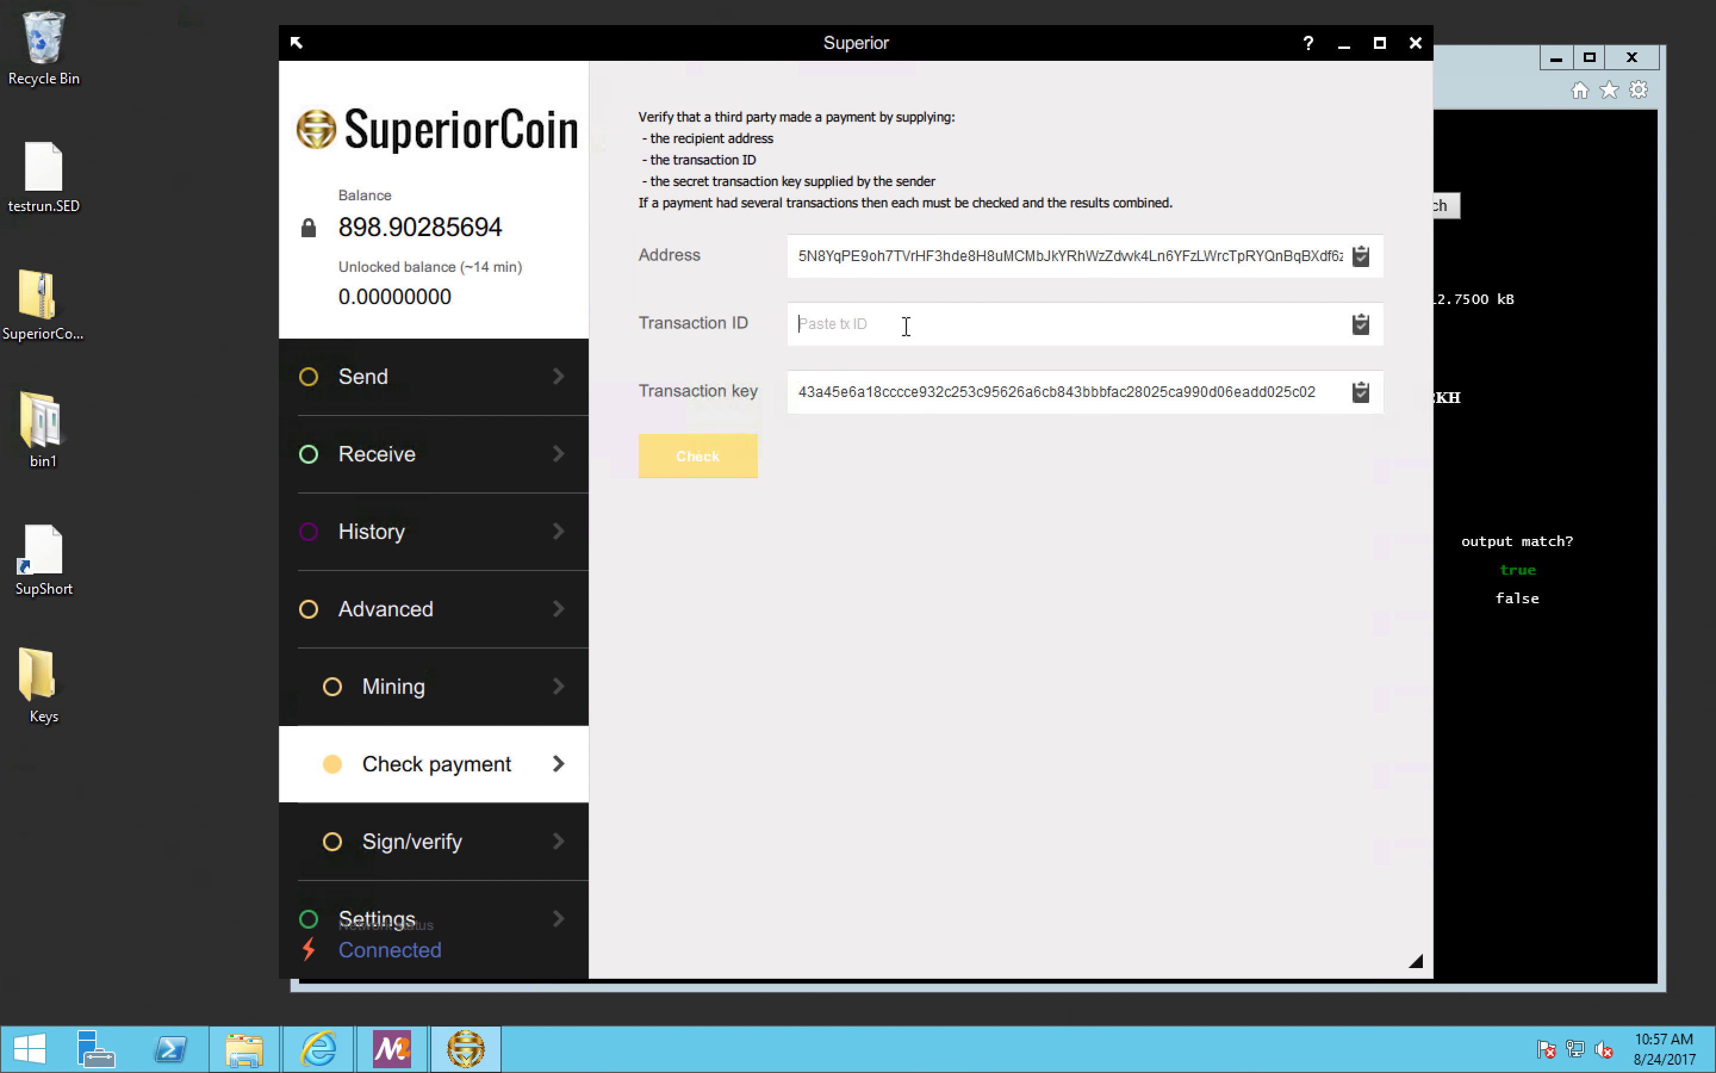
right_click(903, 325)
left_click(961, 453)
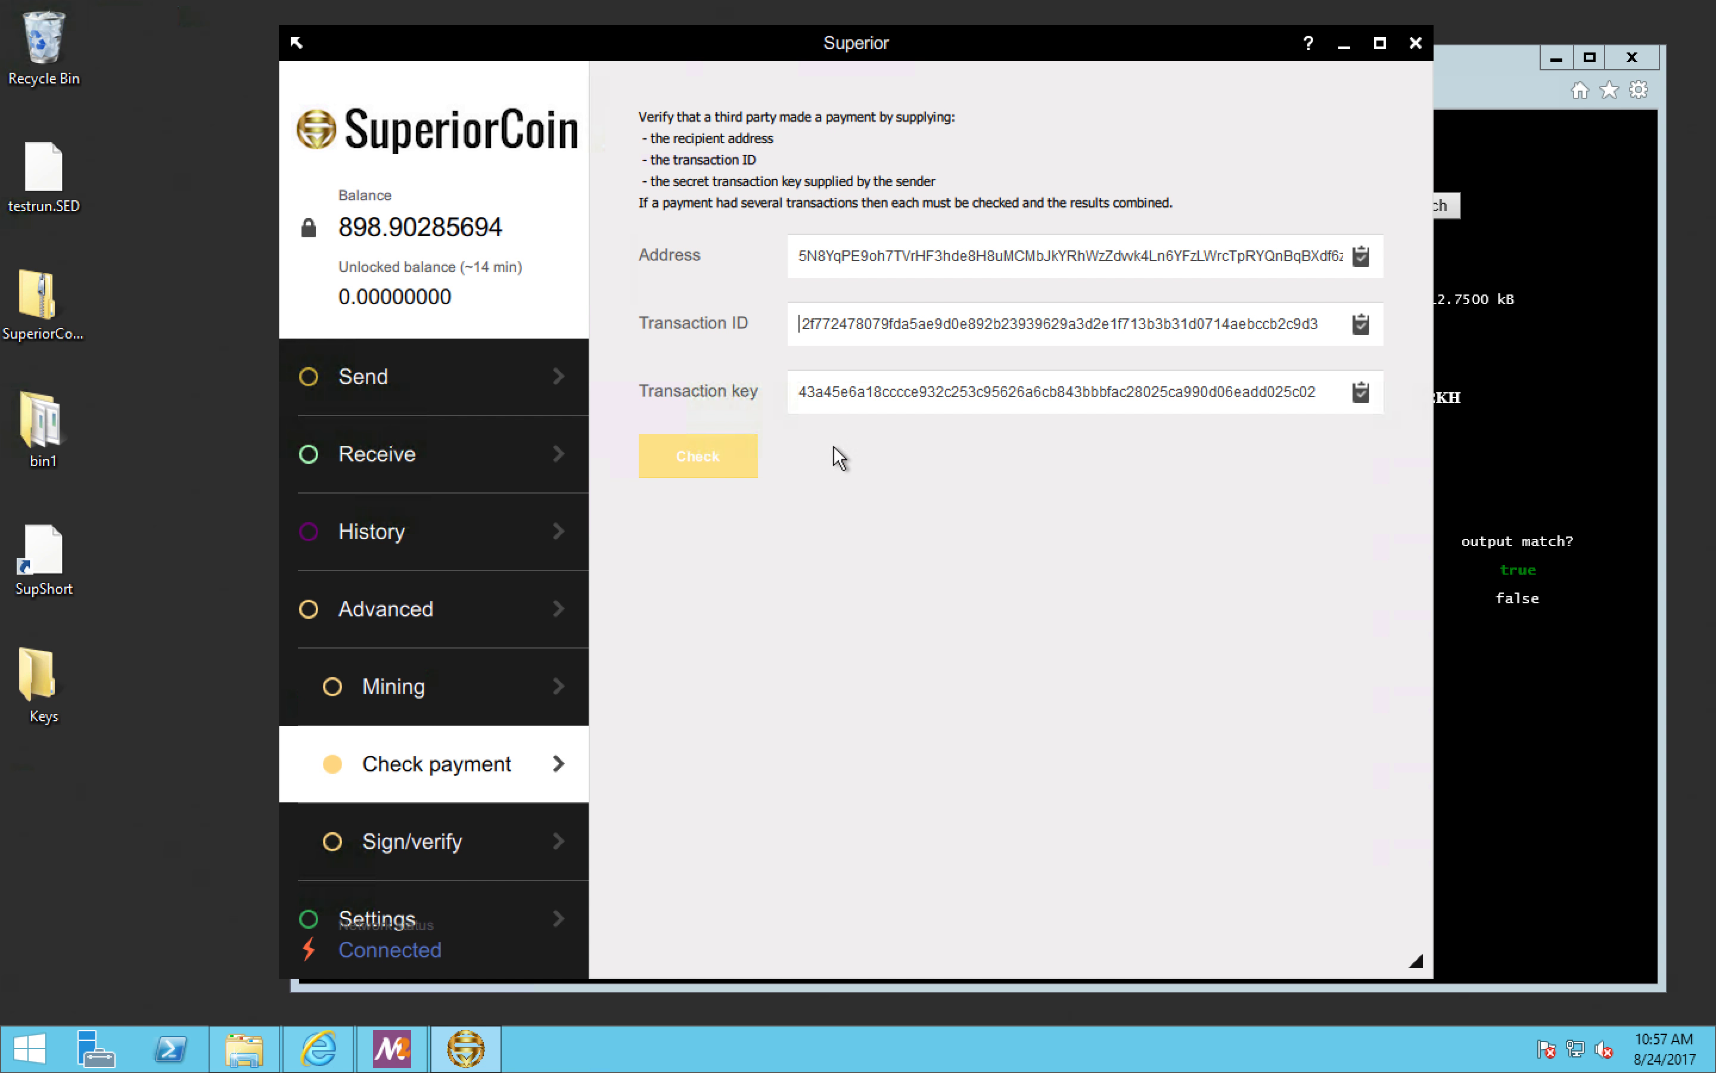
key("Delete")
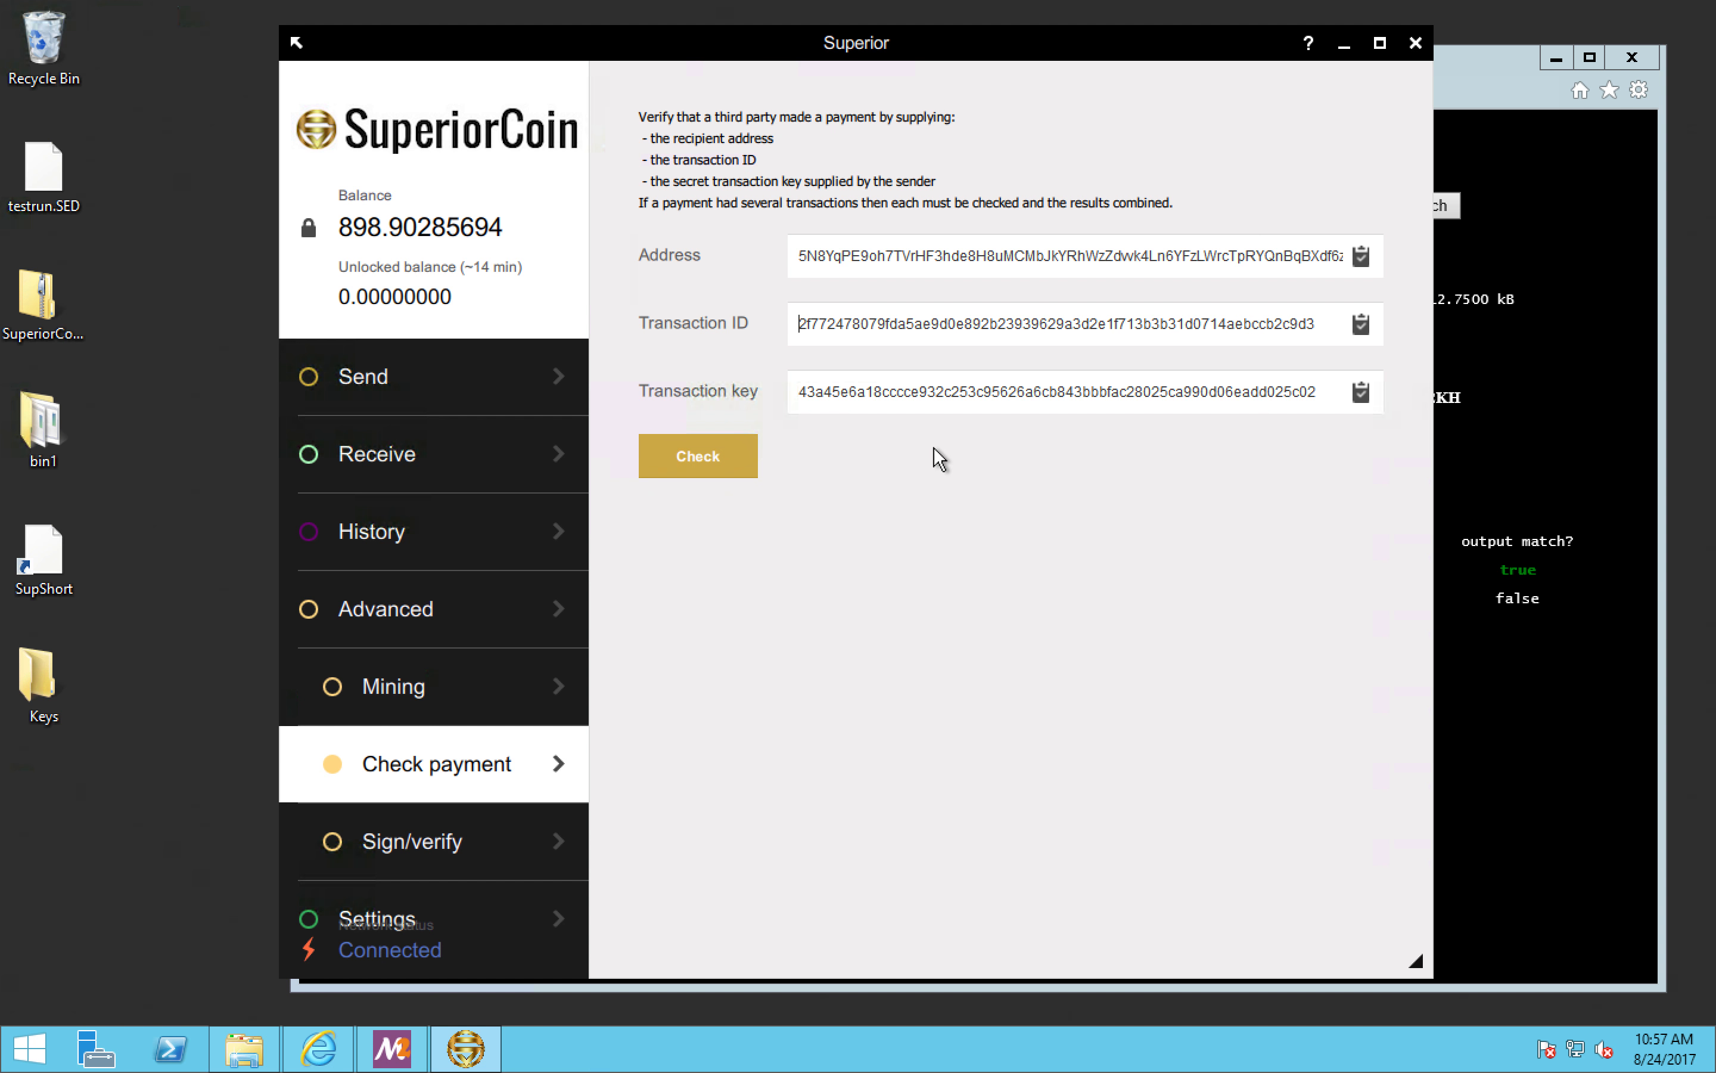
Step: Run the payment check, read the received amount and confirmations, and dismiss the result
left_click(713, 455)
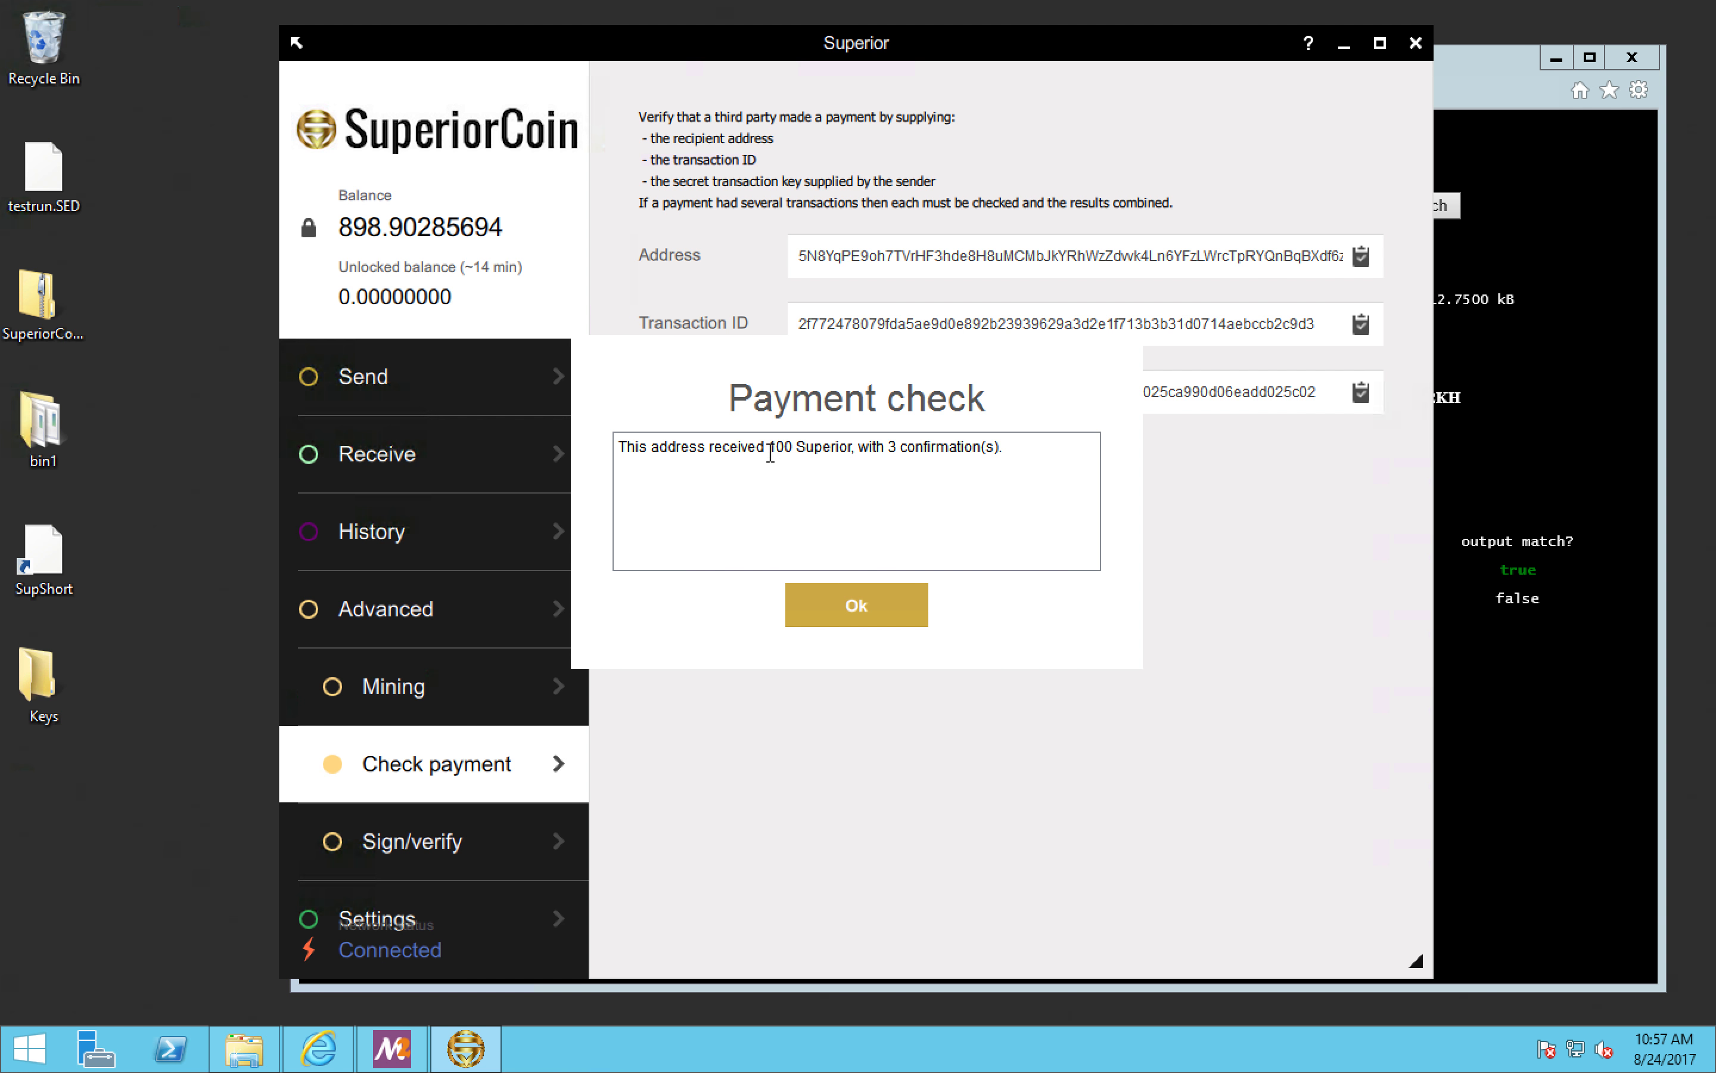
left_click_drag(770, 448, 976, 447)
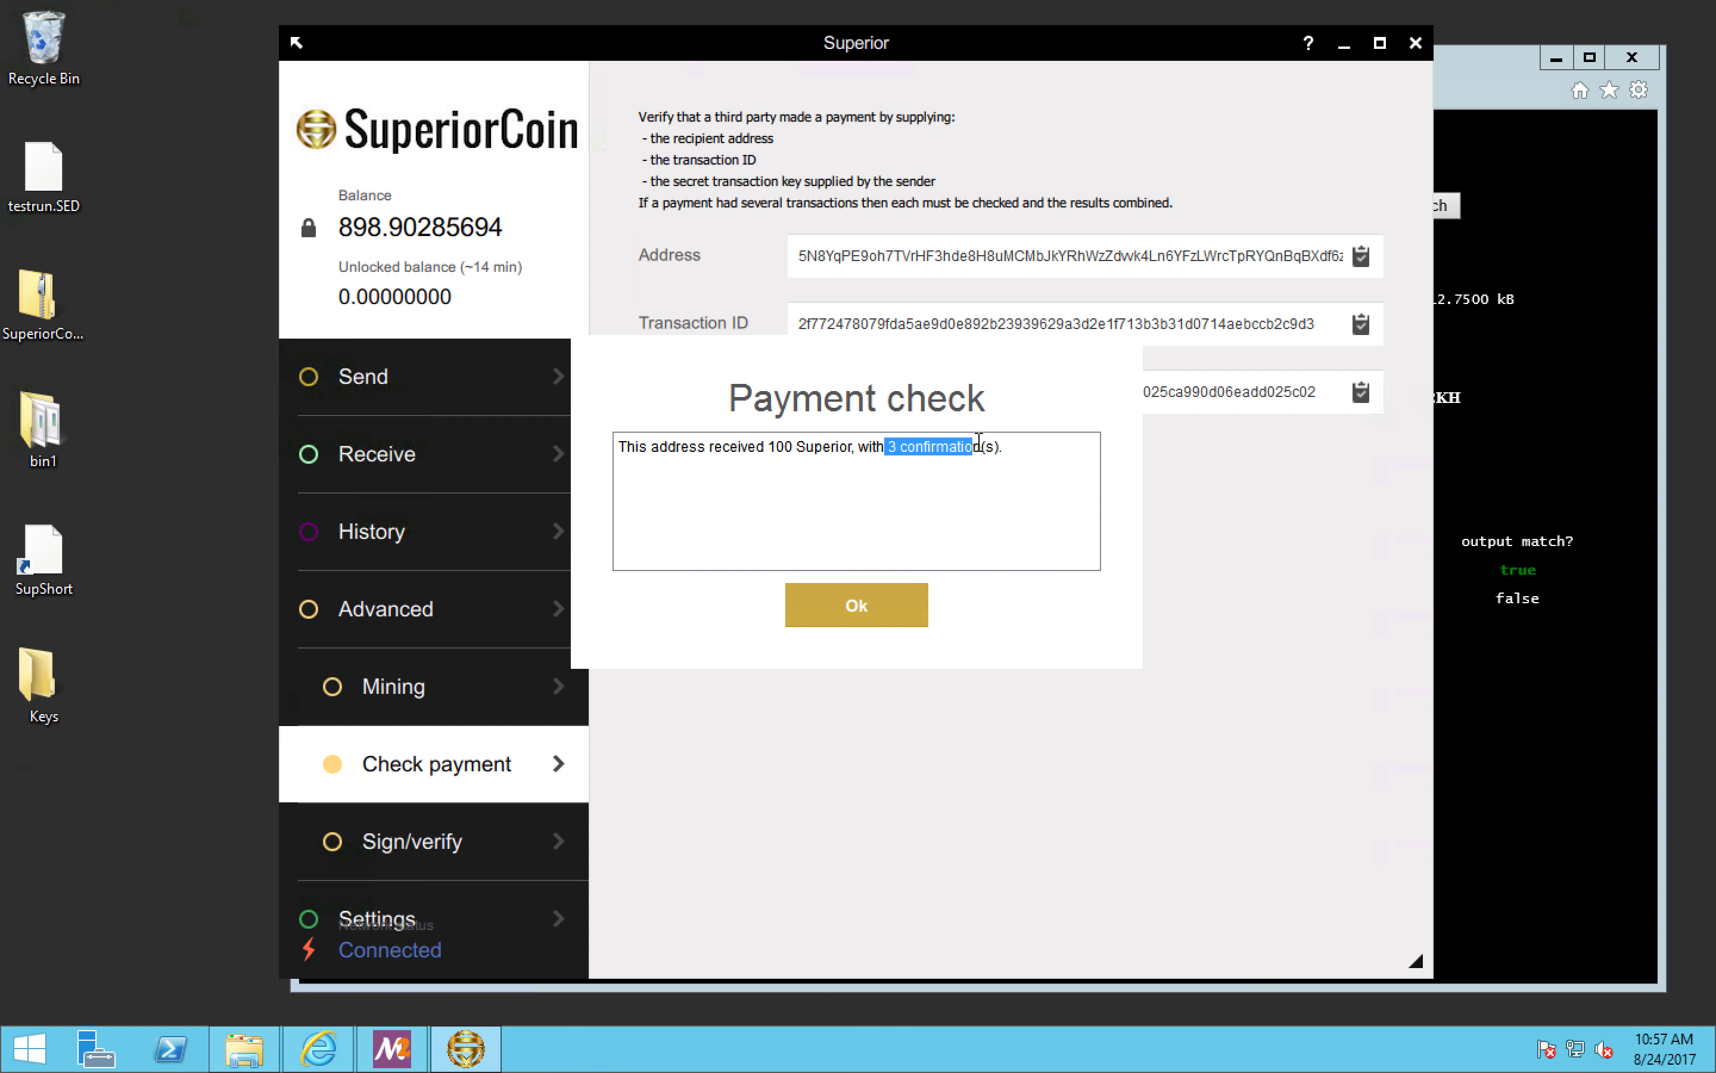
left_click(881, 602)
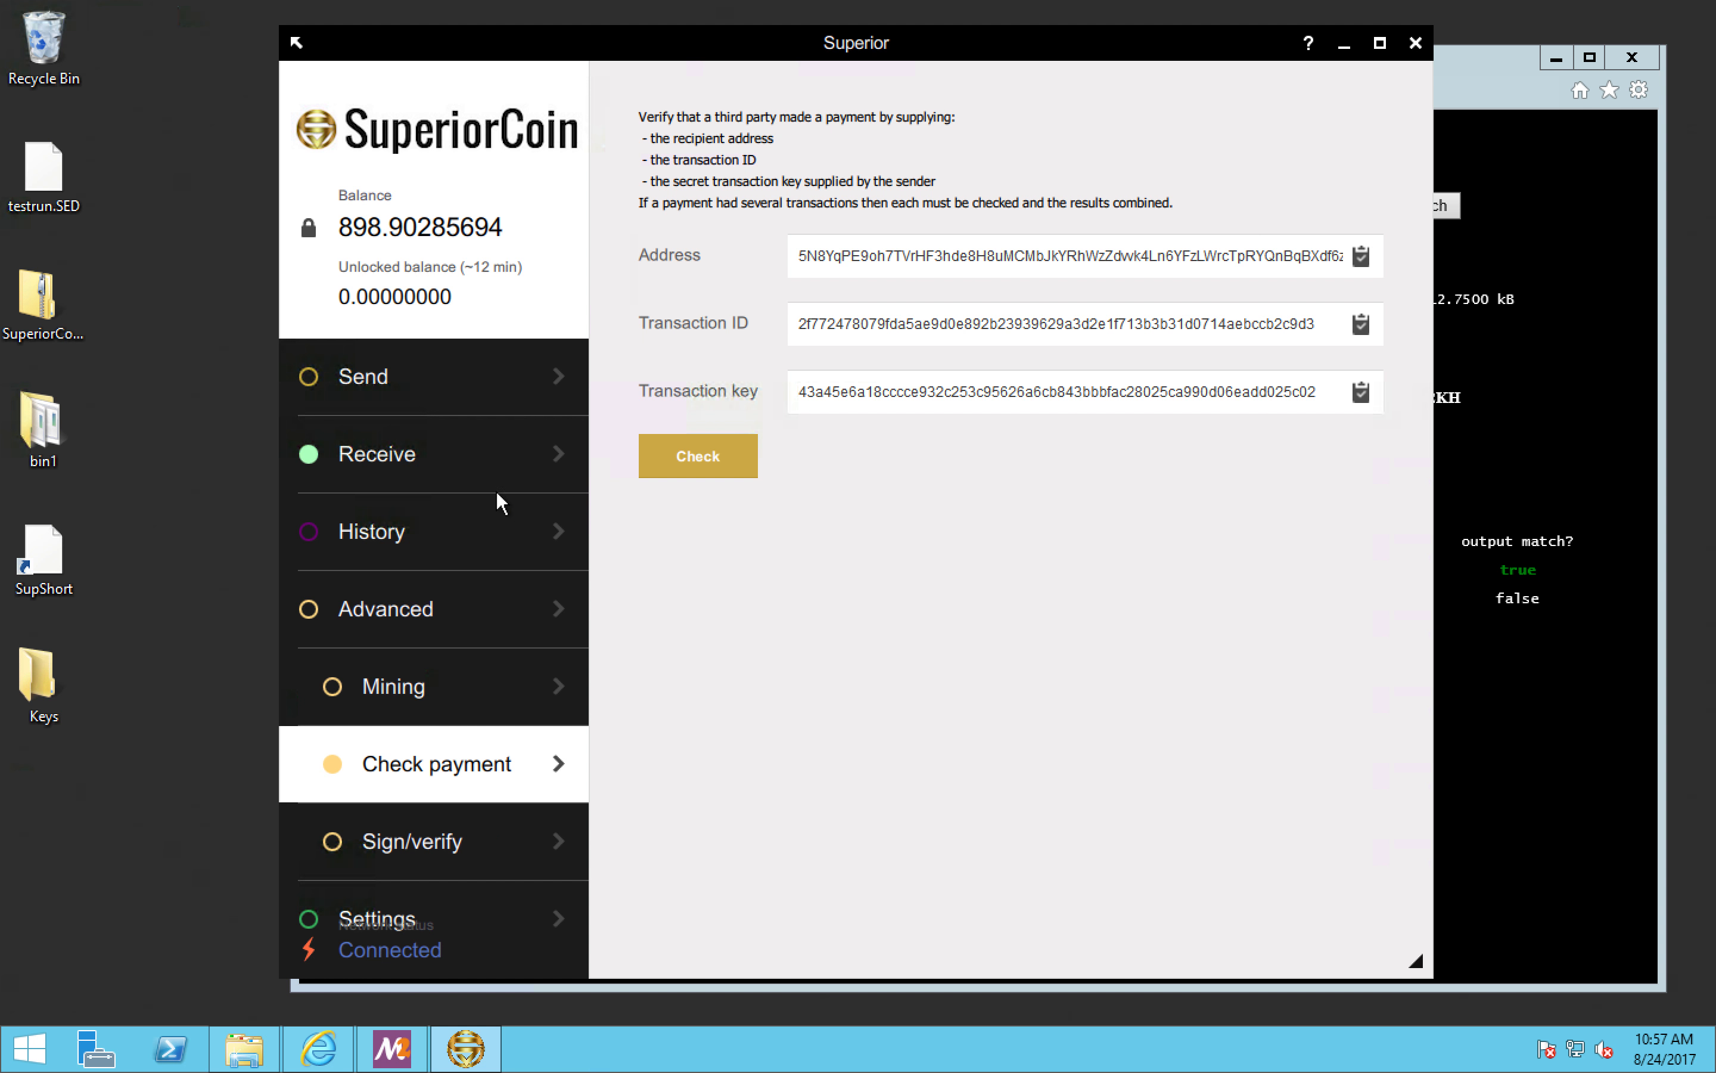
Step: Look over the wallet's Receive and History pages and close the current wallet
left_click(460, 452)
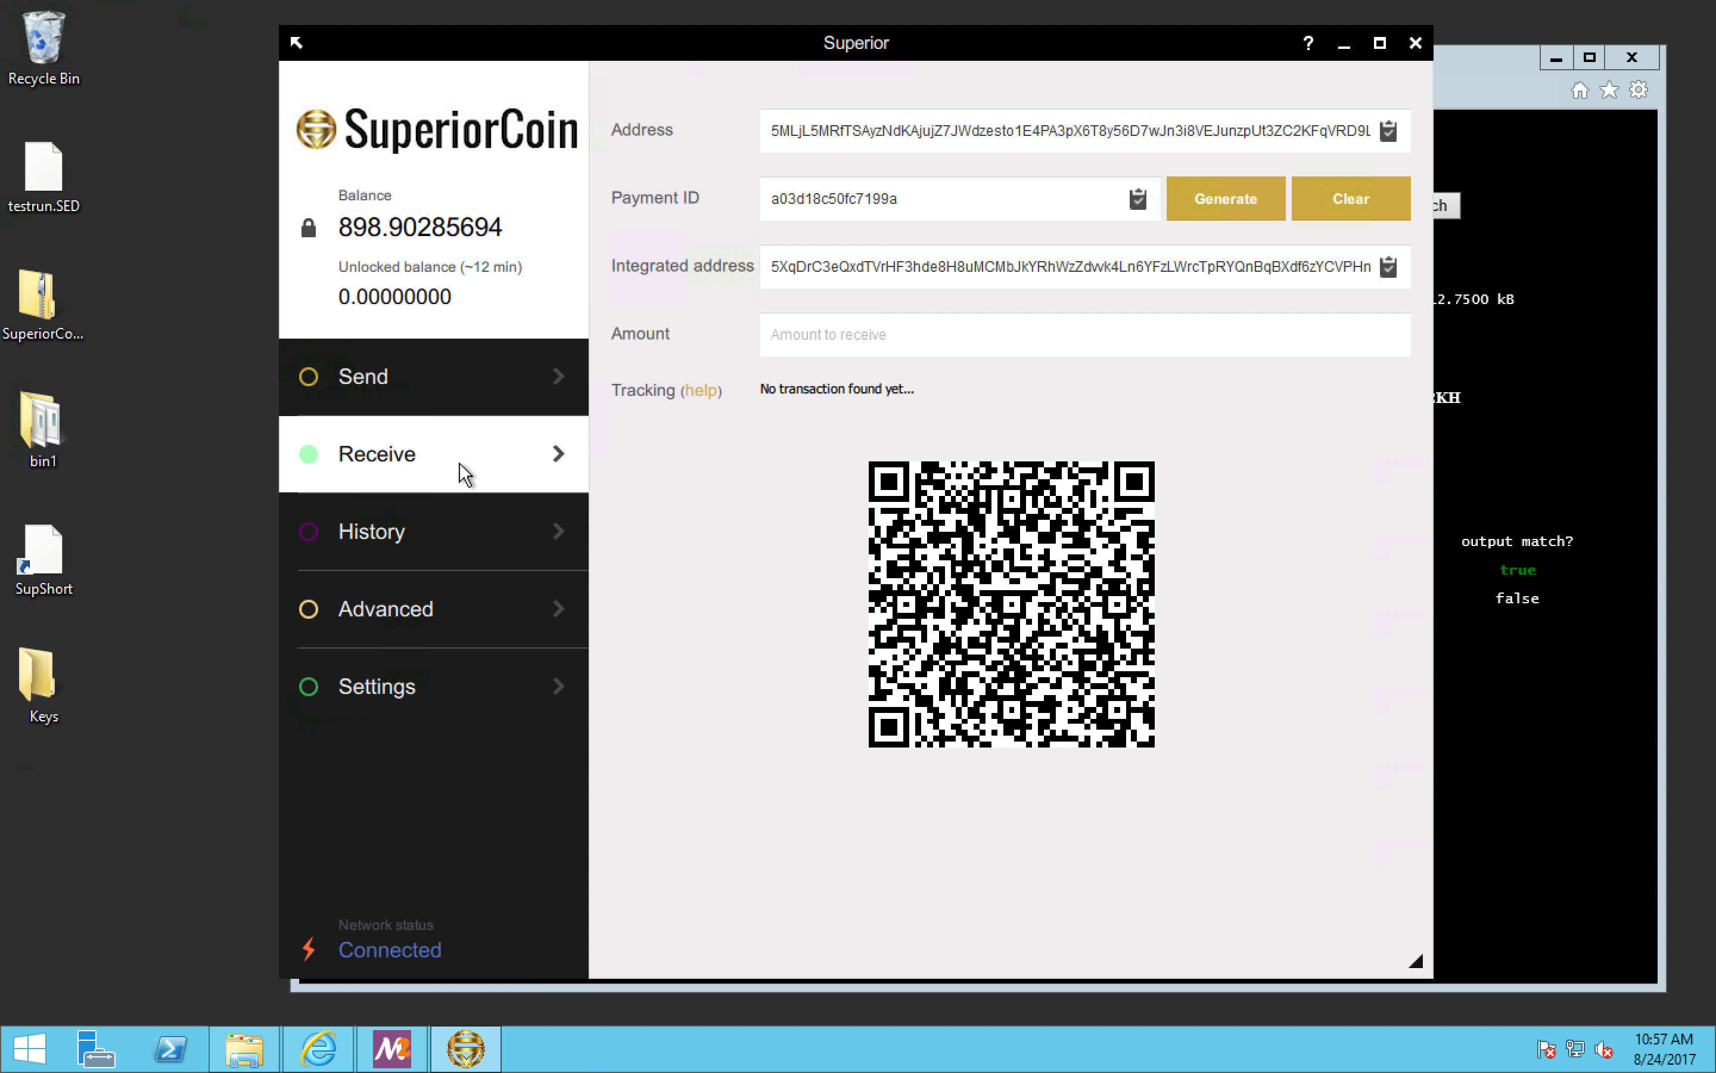
left_click(462, 530)
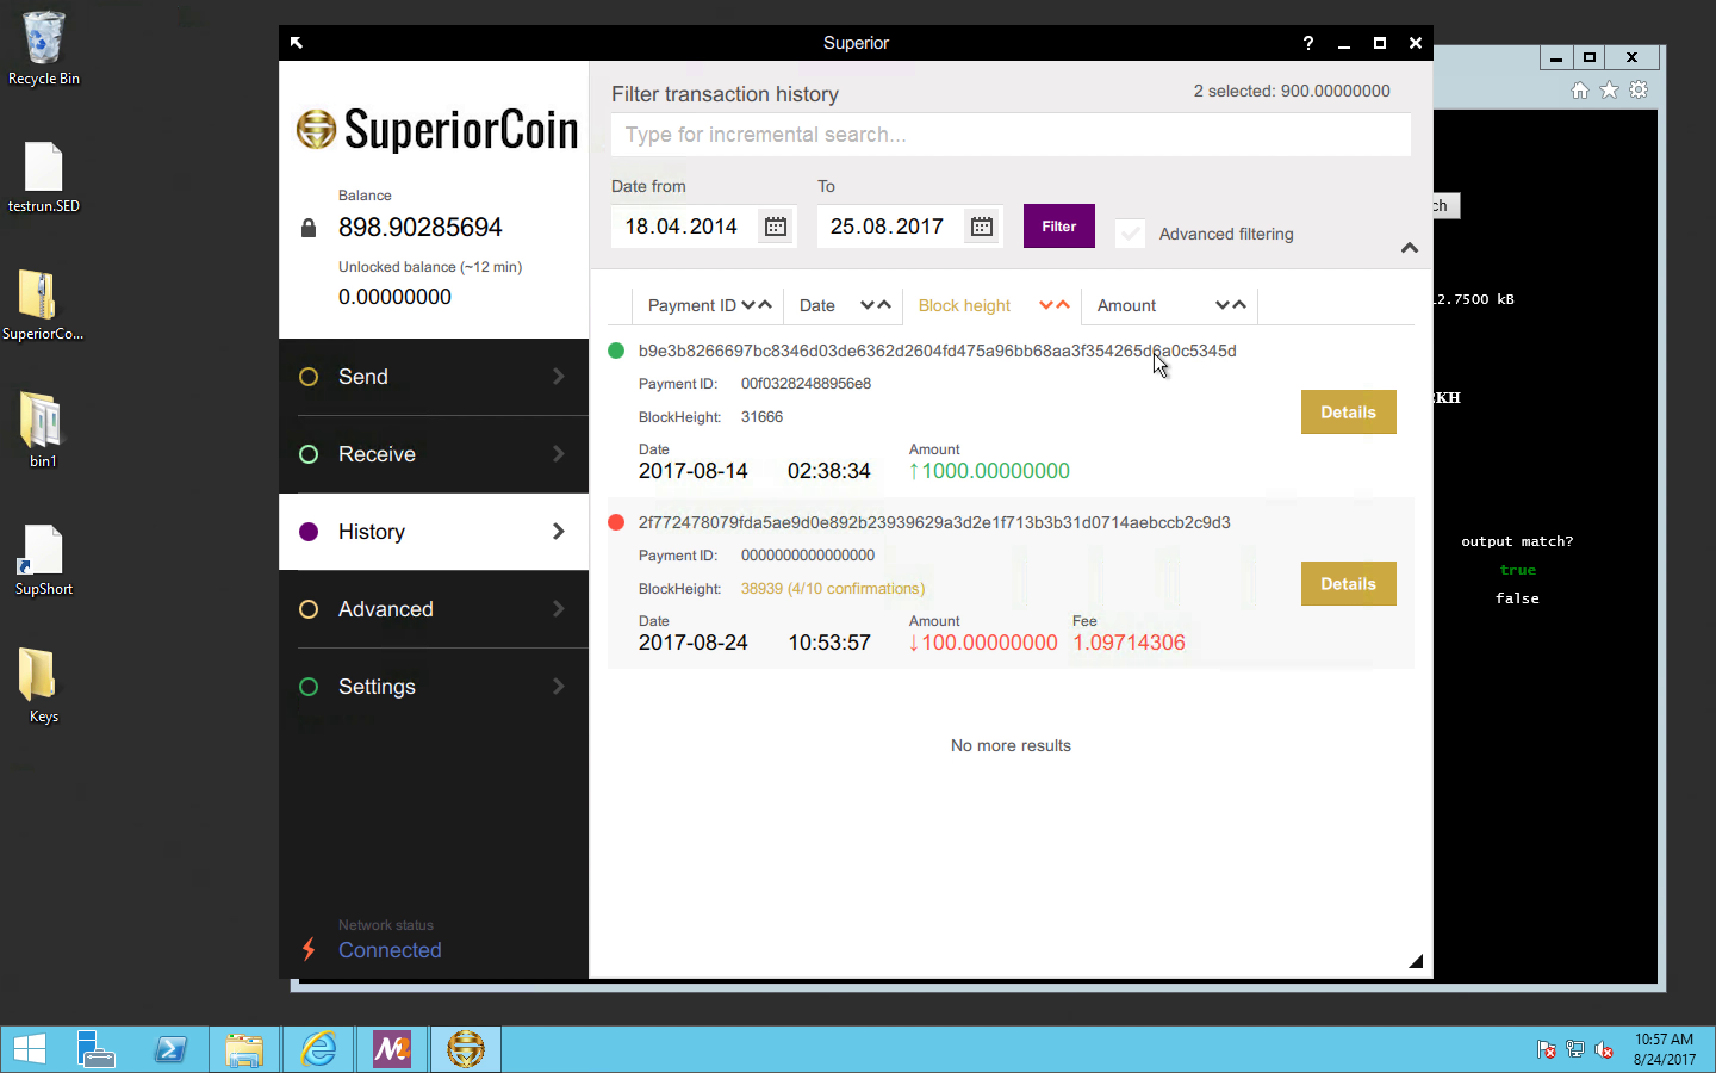
left_click(446, 692)
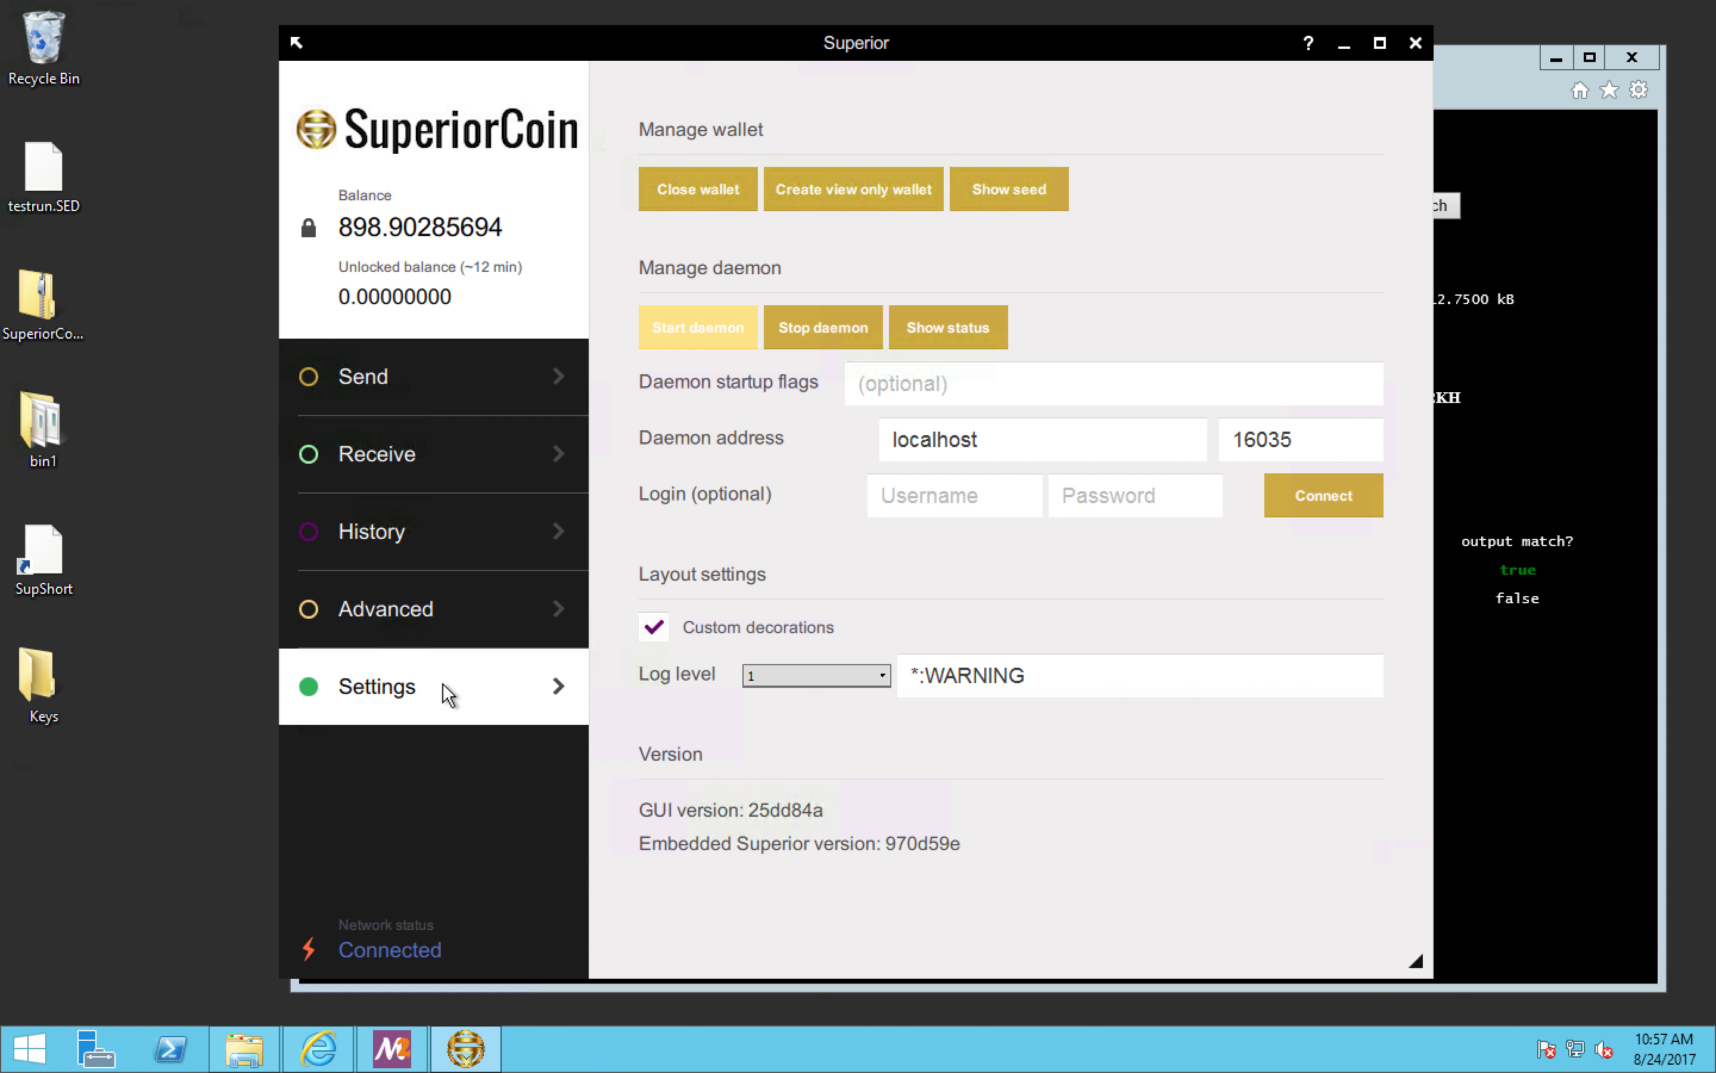
left_click(697, 194)
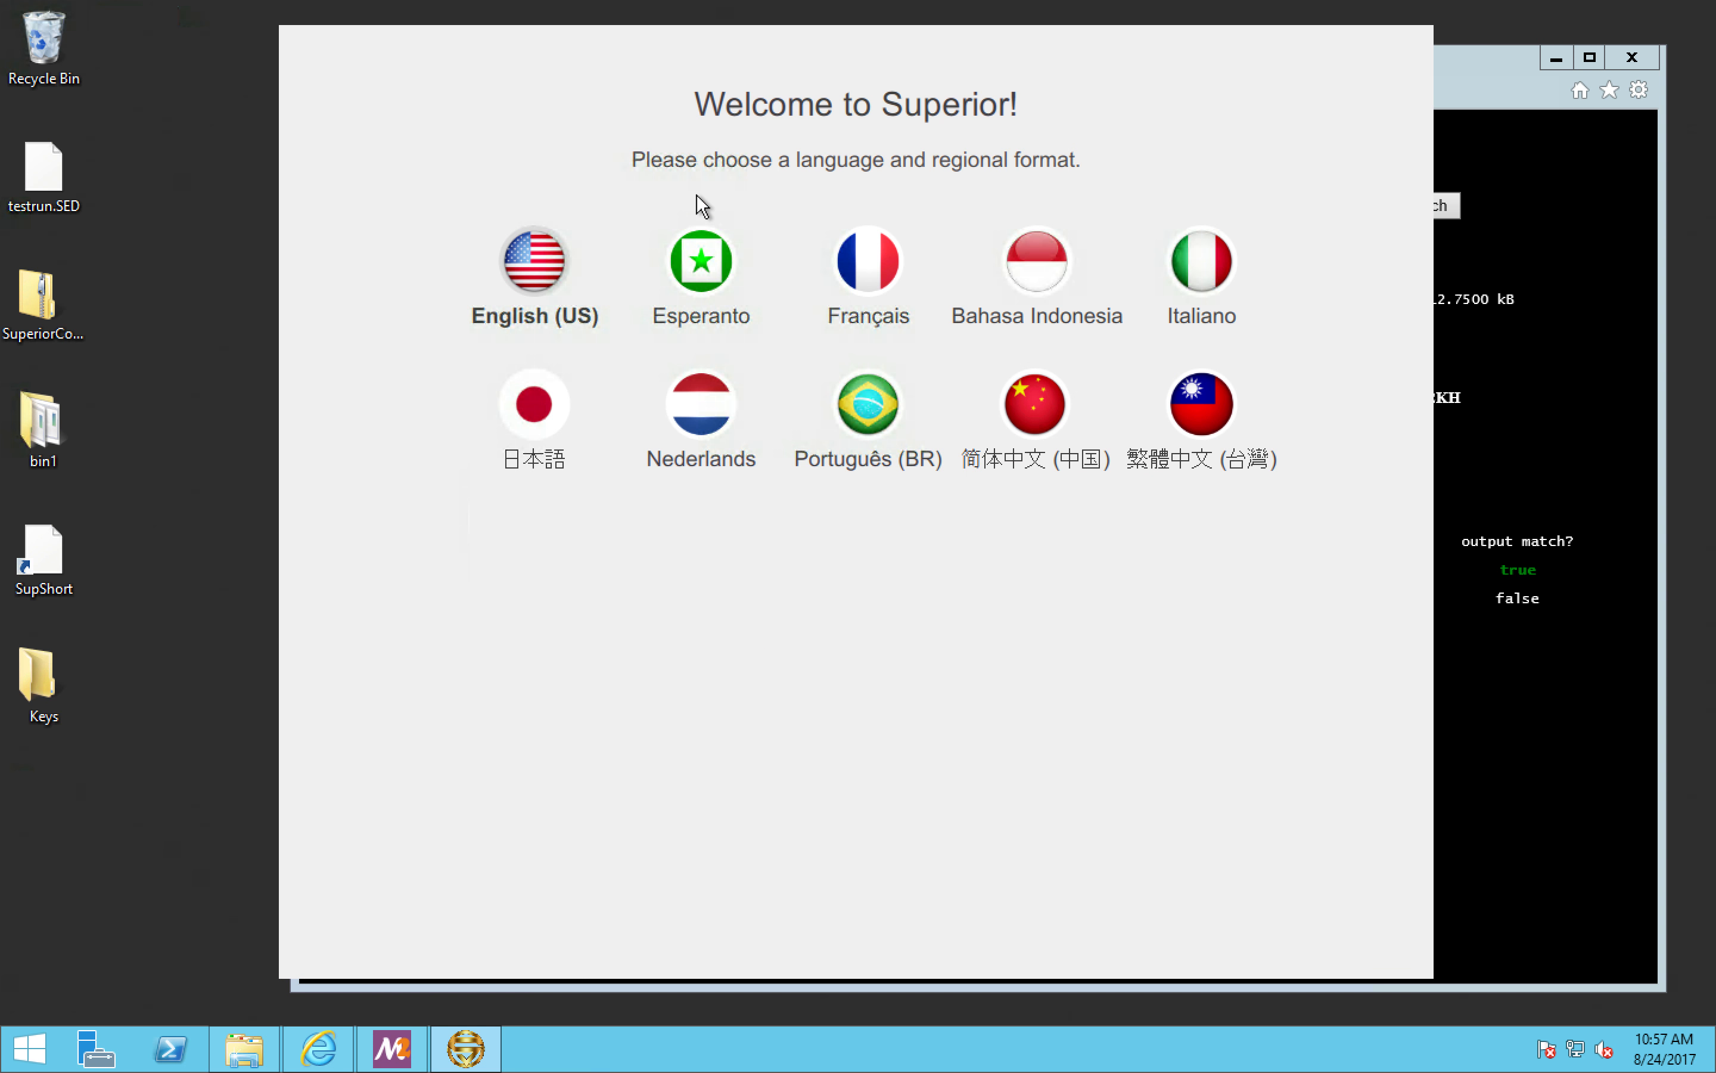
Step: Choose English (US), start opening a wallet from file, and browse to the wallets folder under Documents > Superior
left_click(553, 261)
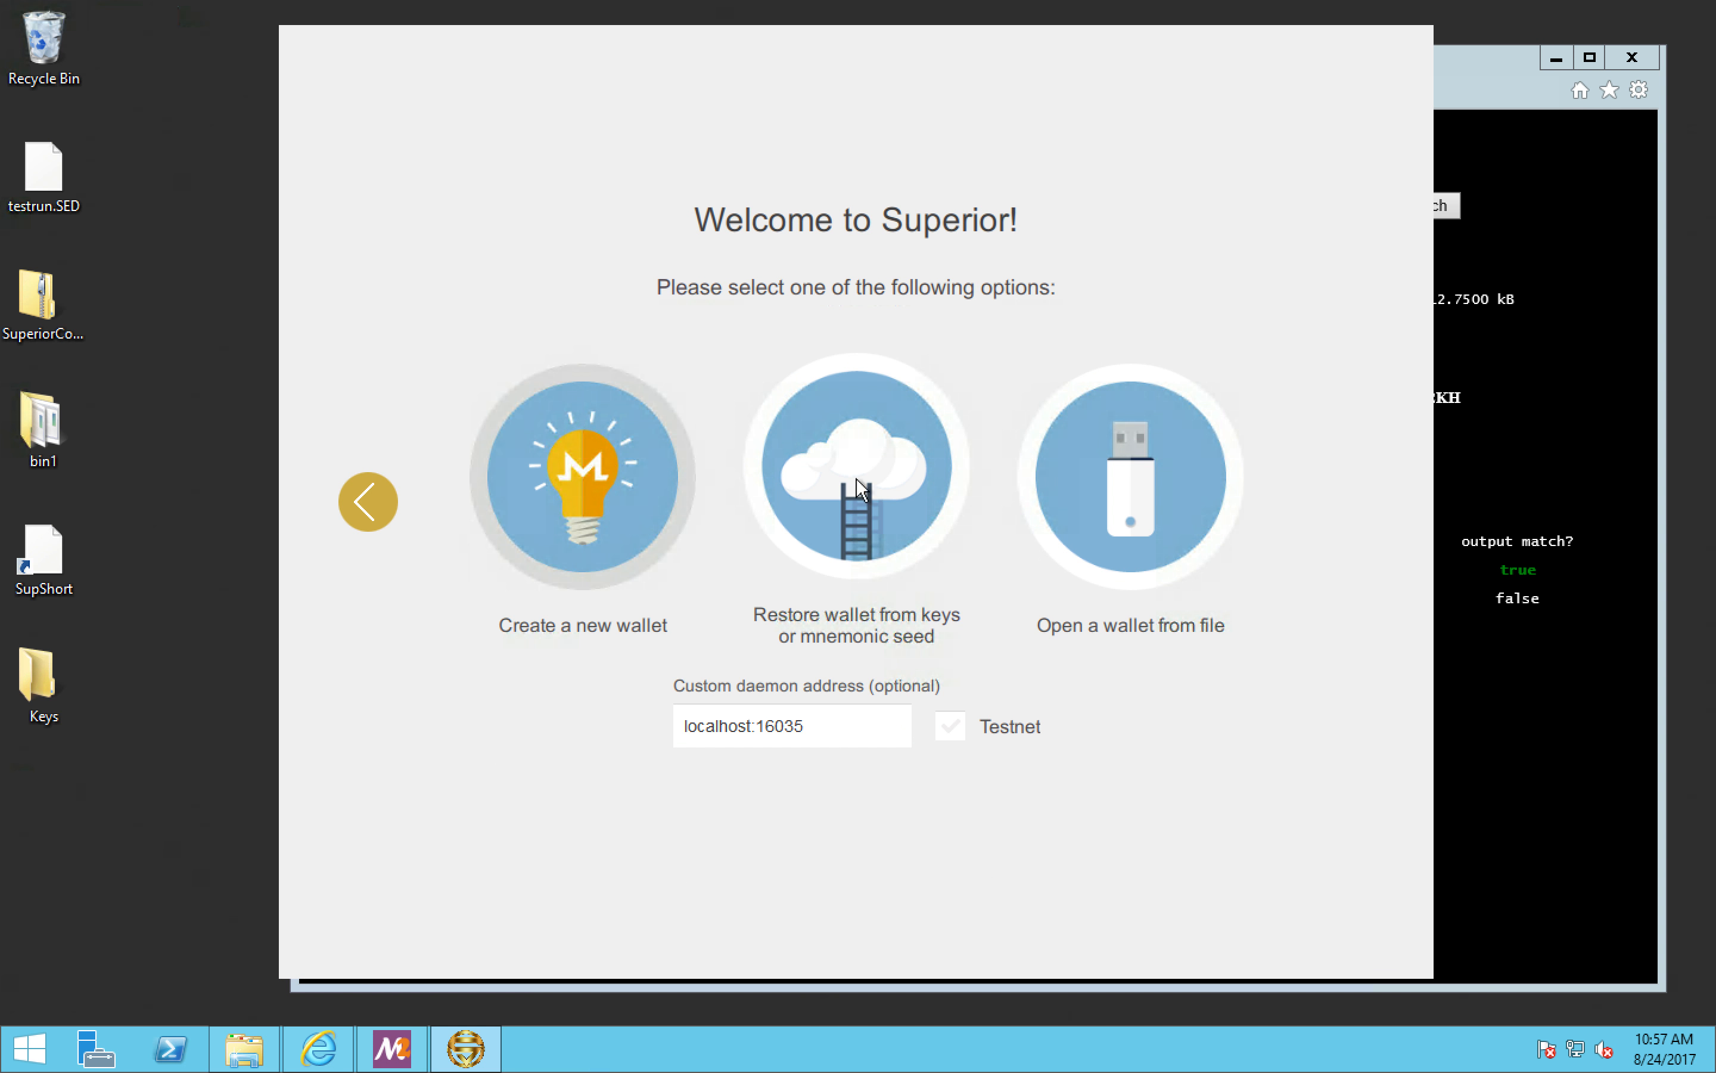
left_click(1125, 487)
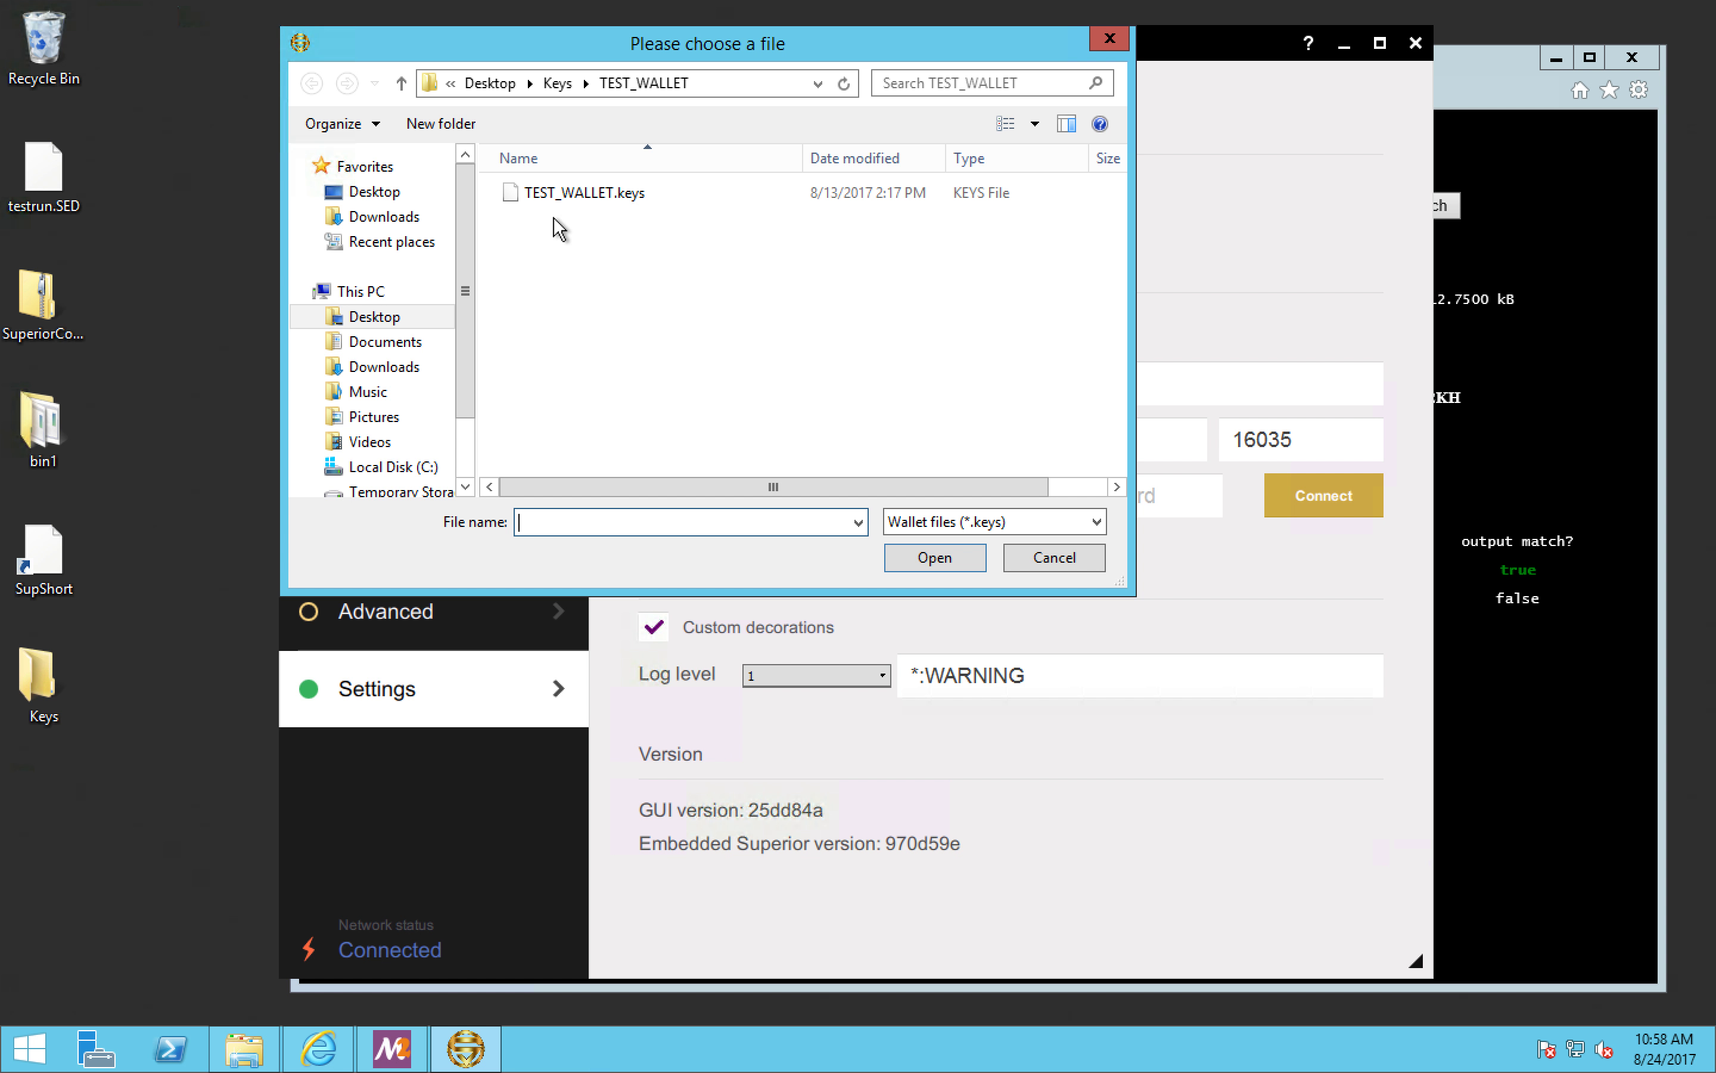
scroll(468, 426, "down", 2)
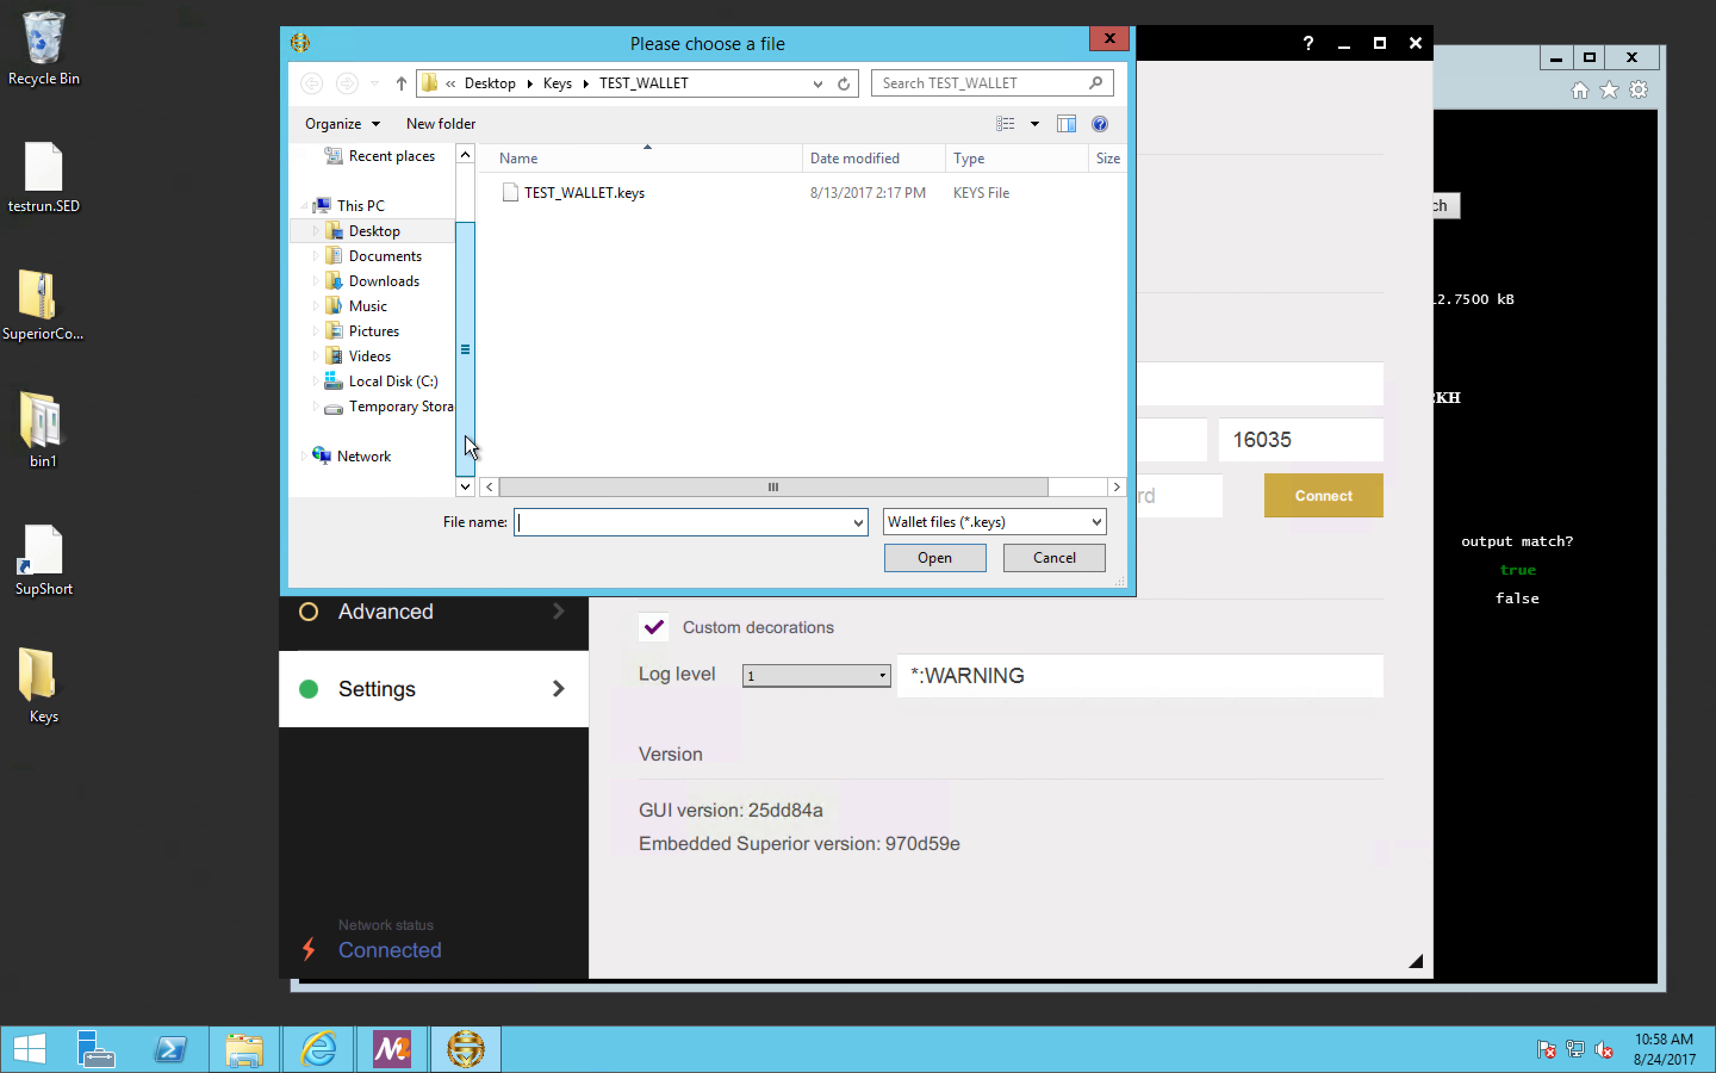
left_click(389, 383)
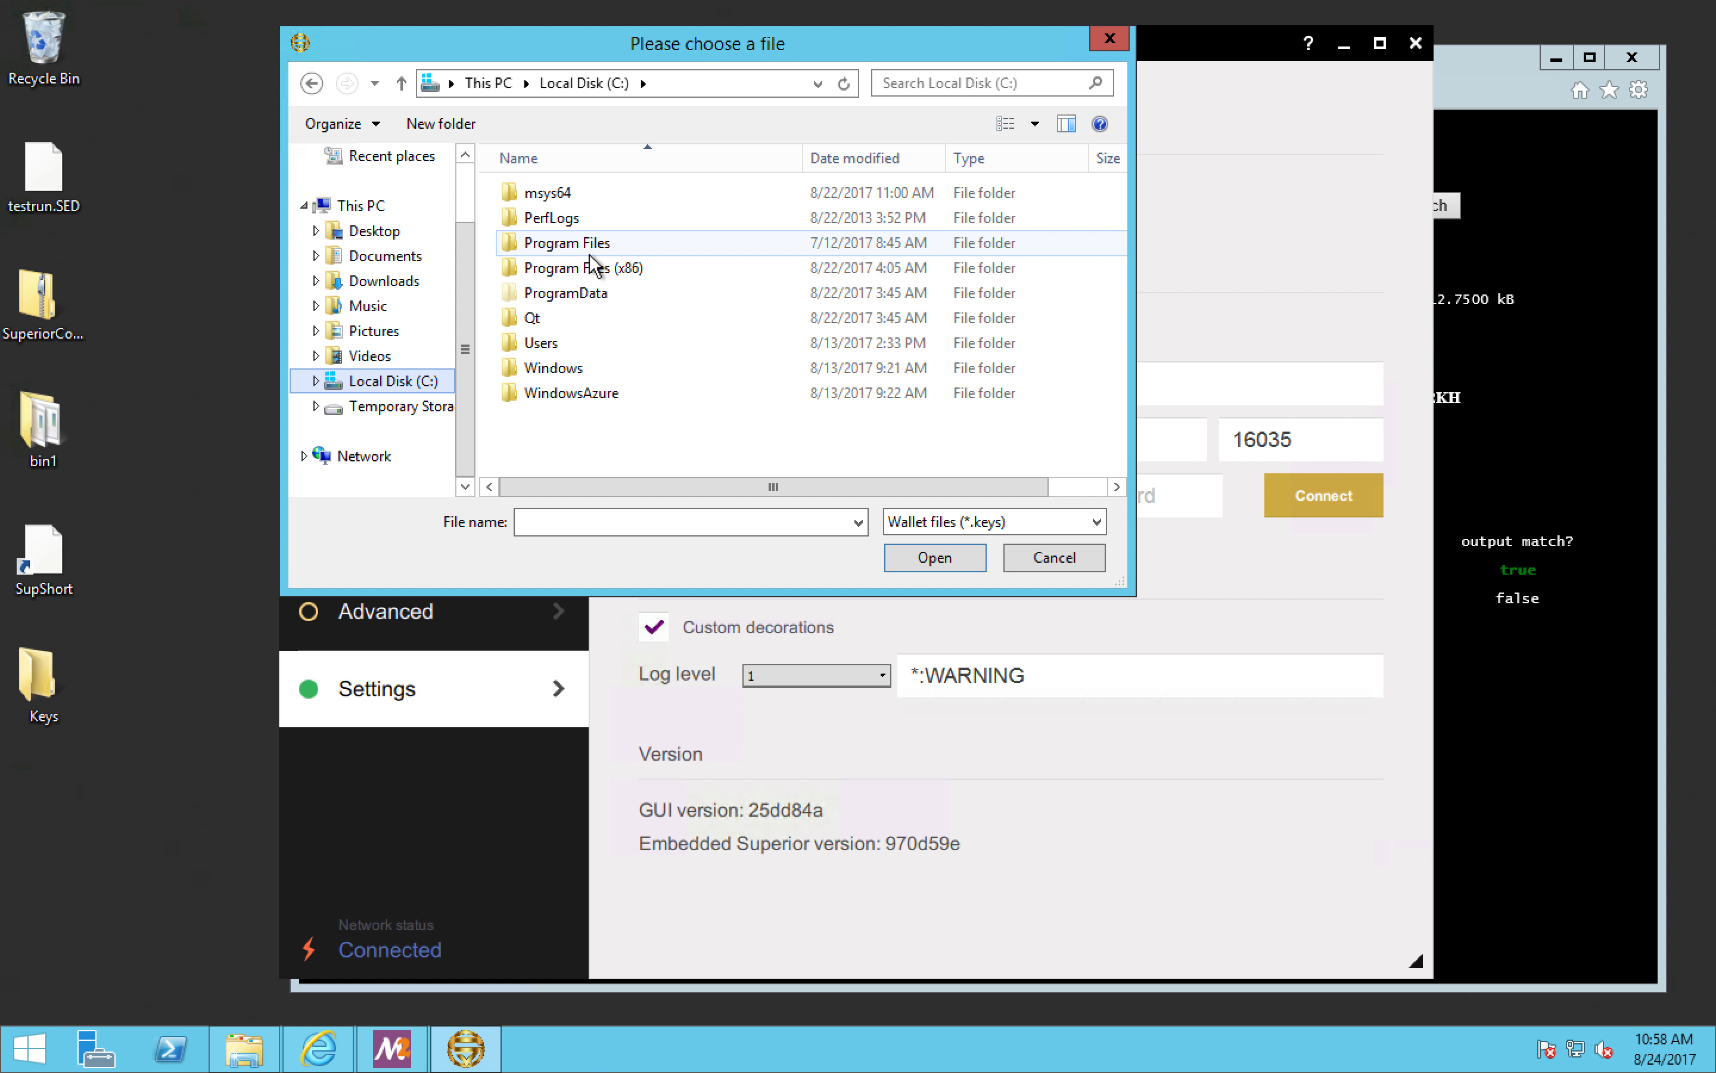
left_click(387, 262)
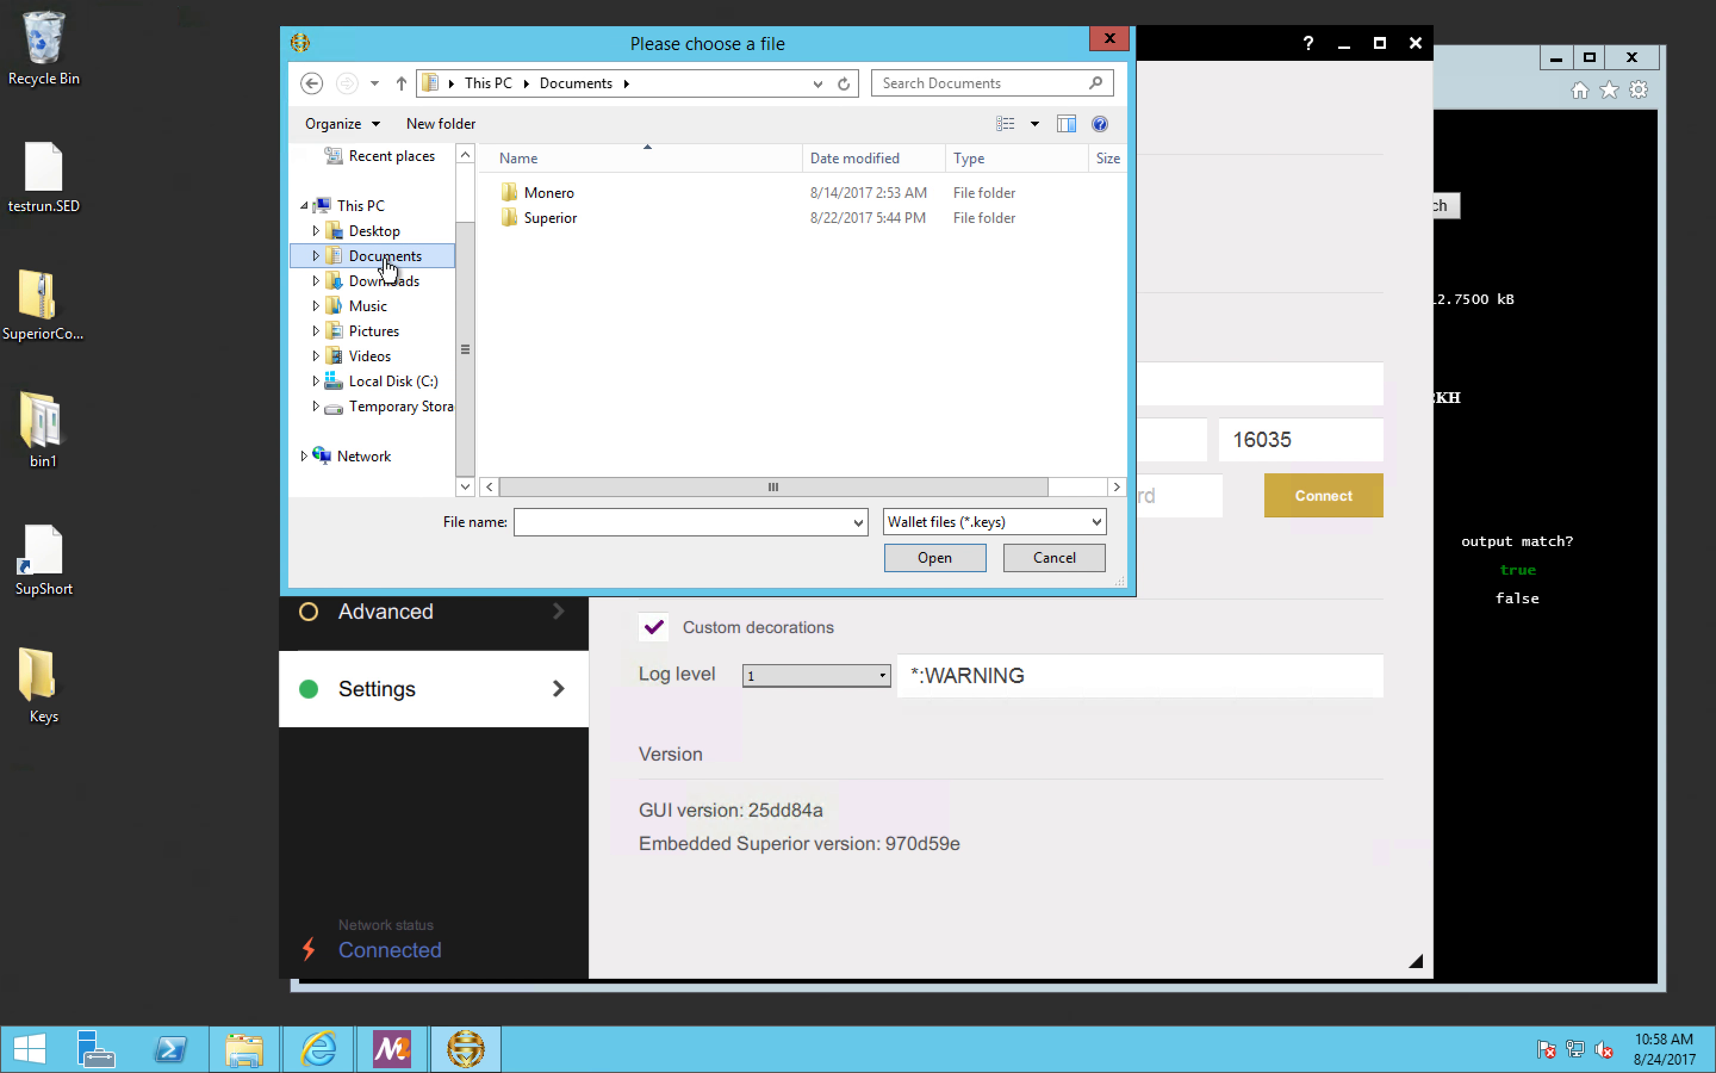
left_click(552, 217)
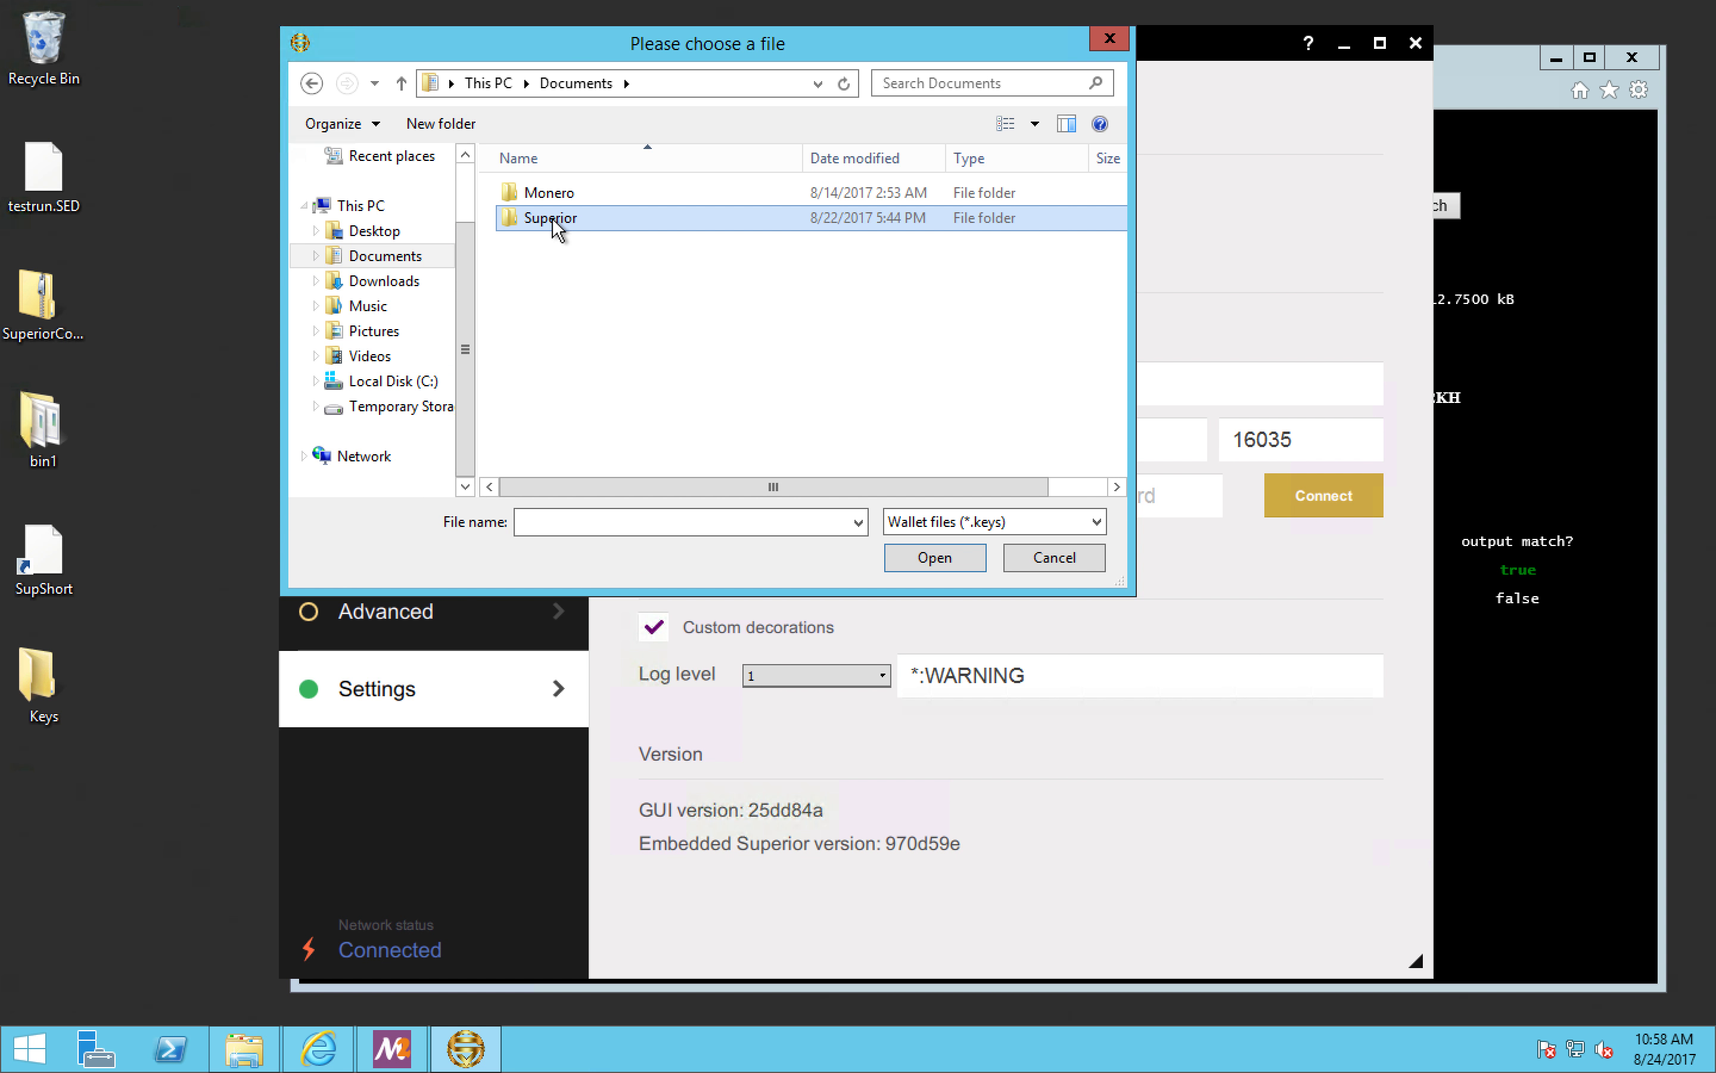
double_click(552, 216)
double_click(553, 218)
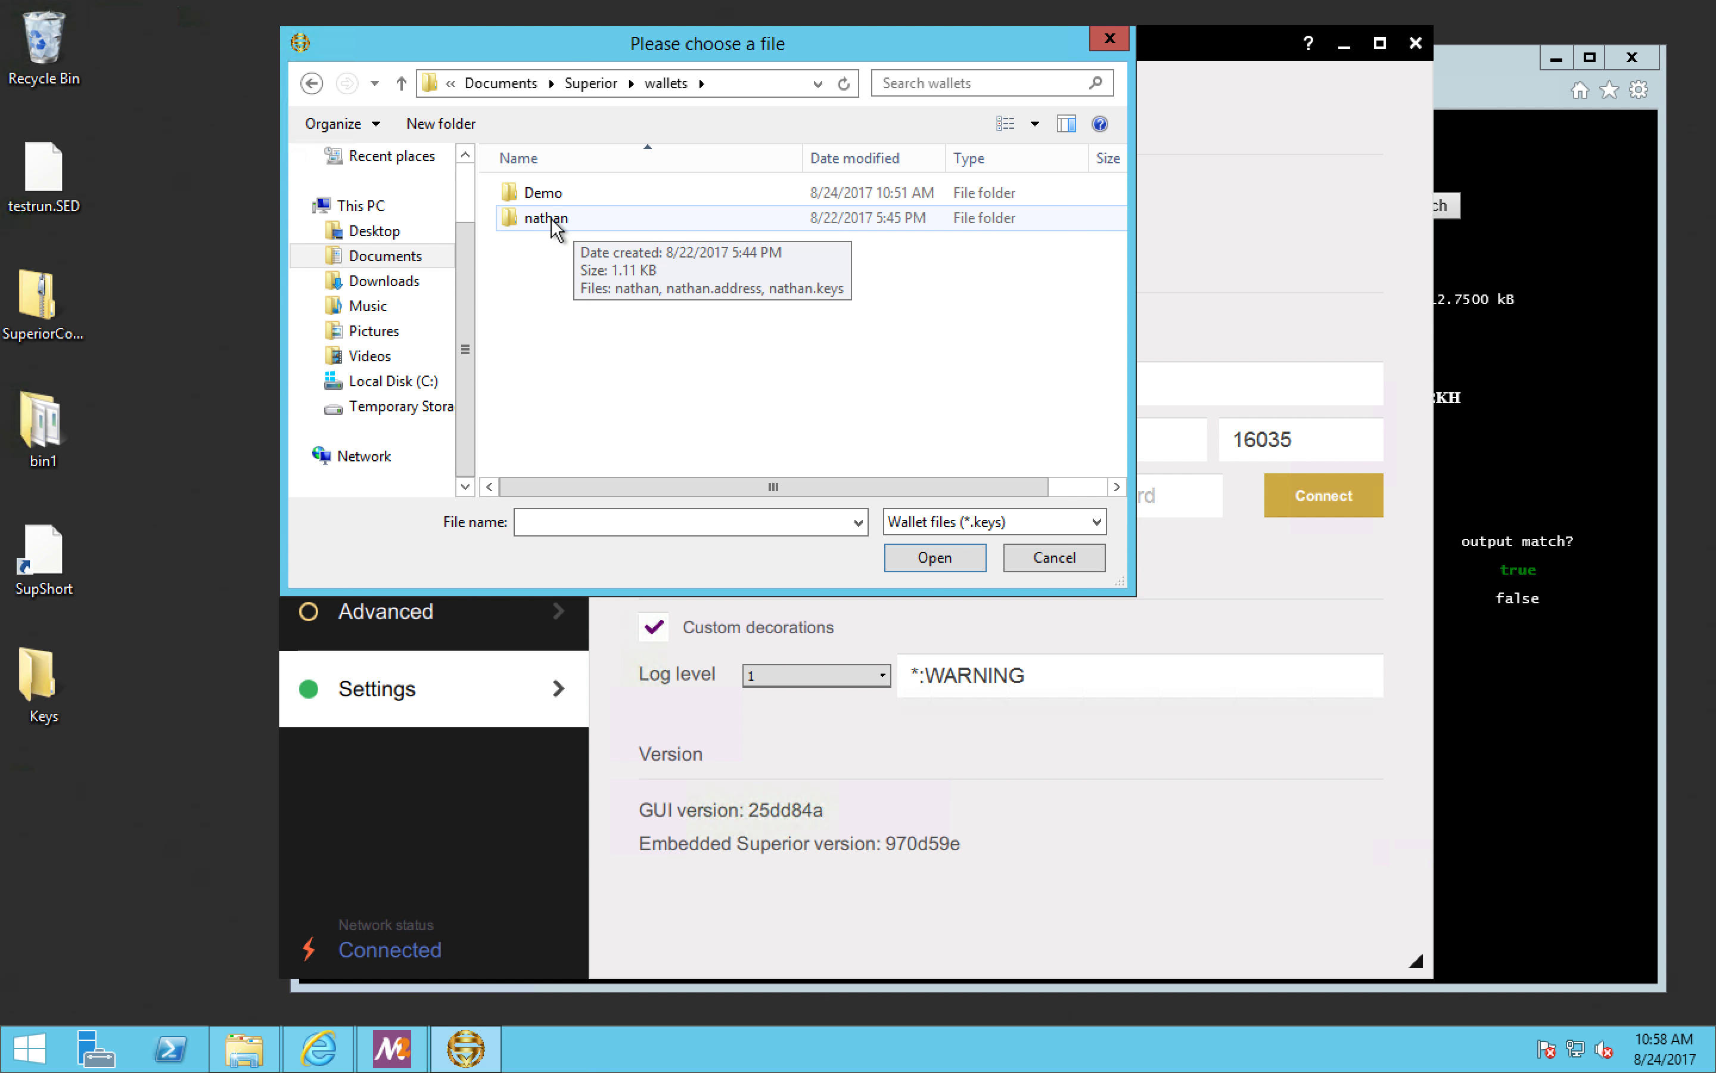
Step: Open Demo.keys from the Demo folder and unlock the wallet by entering its password
left_click(551, 193)
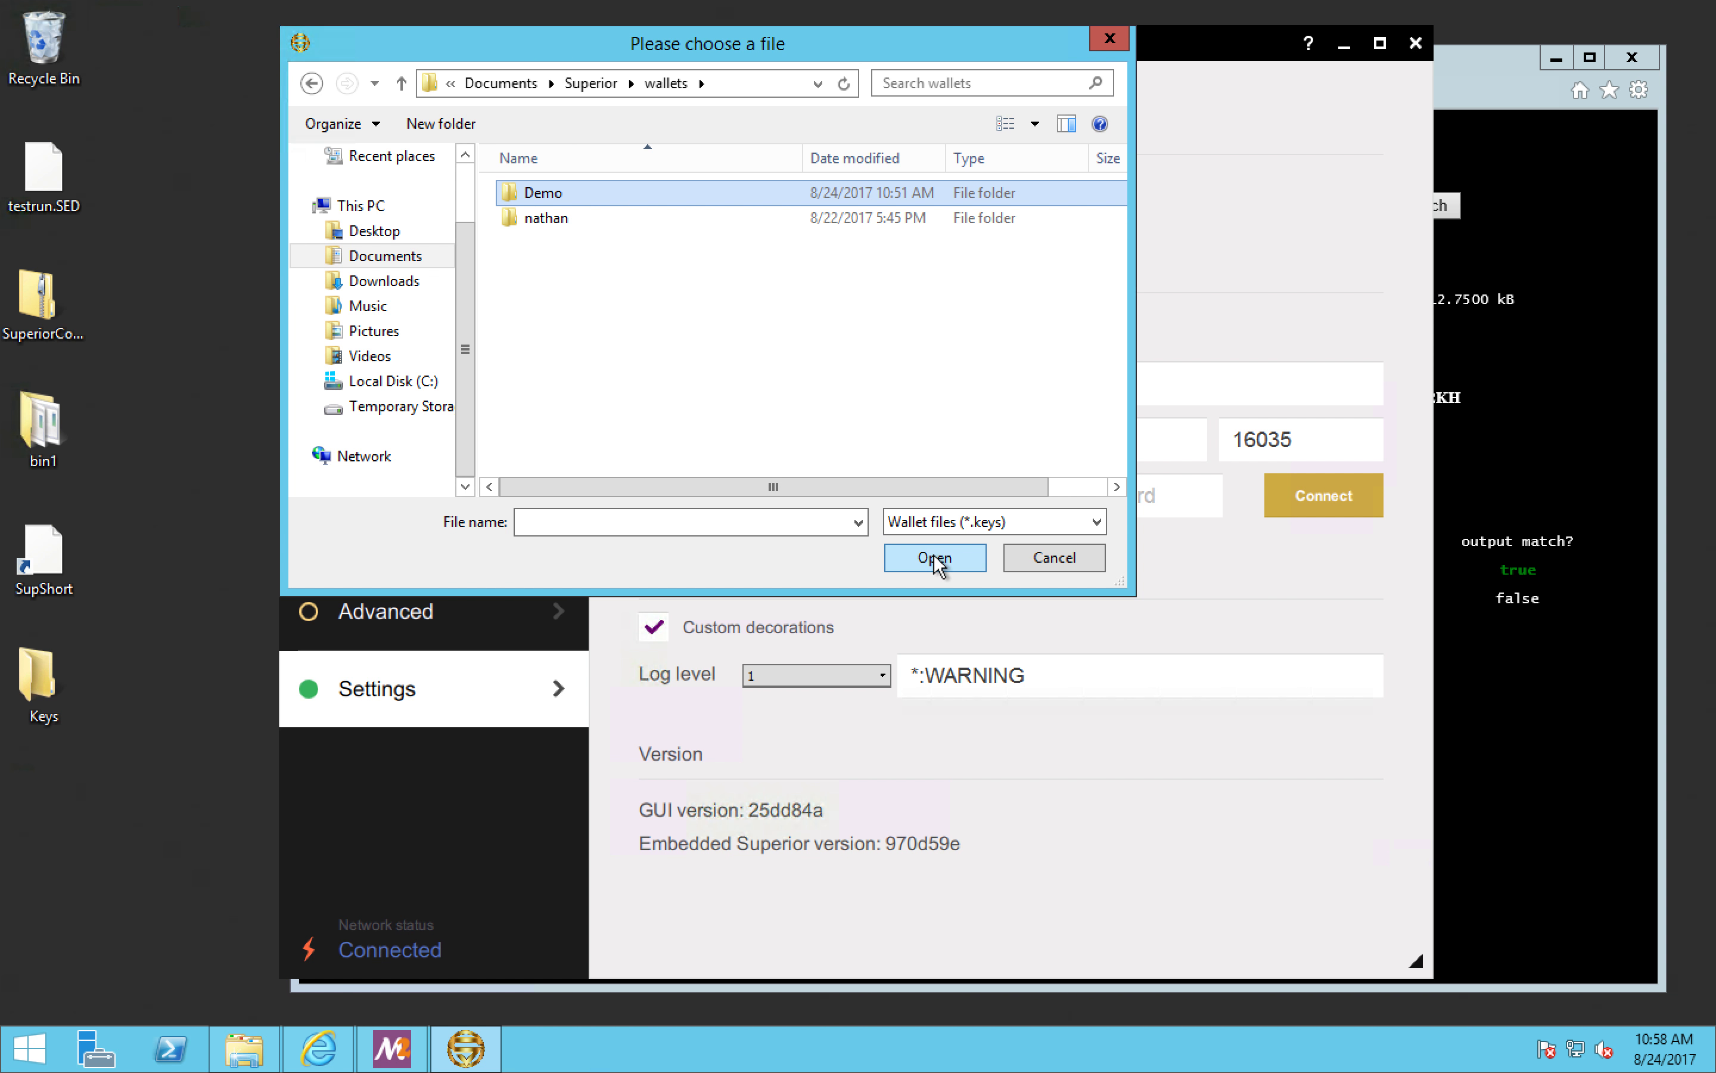
left_click(935, 558)
left_click(570, 192)
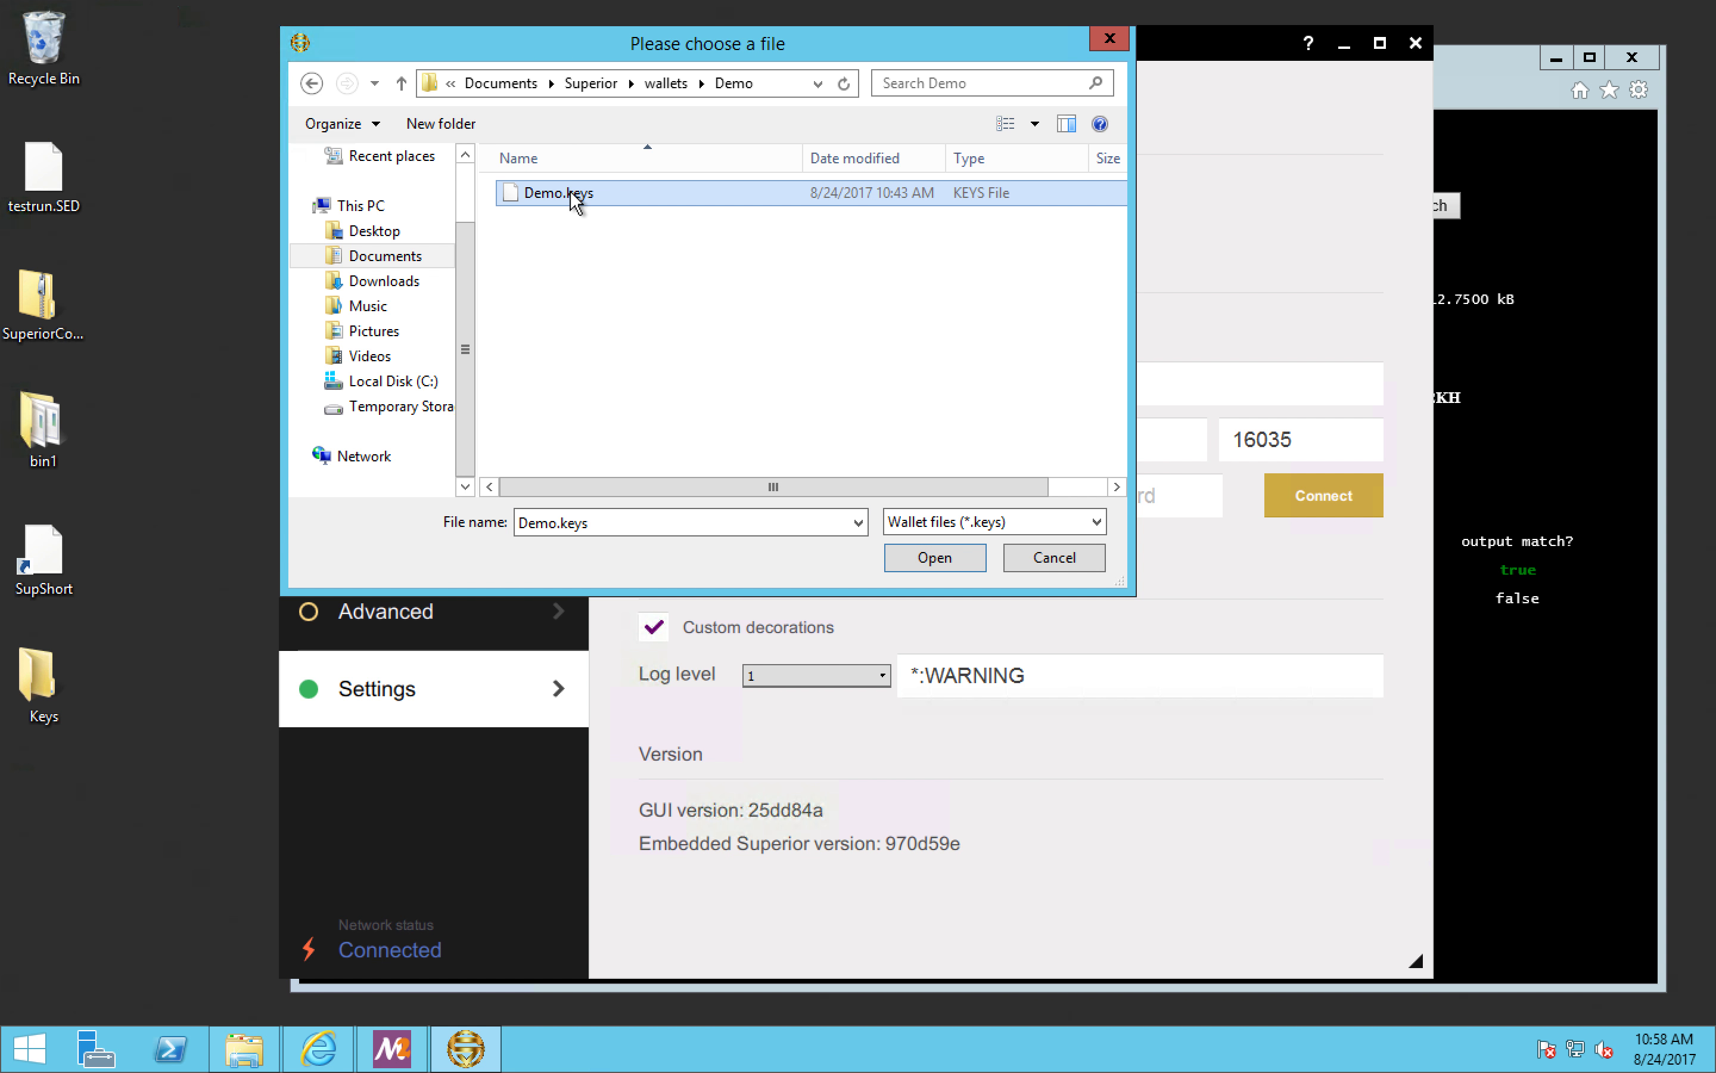
left_click(967, 557)
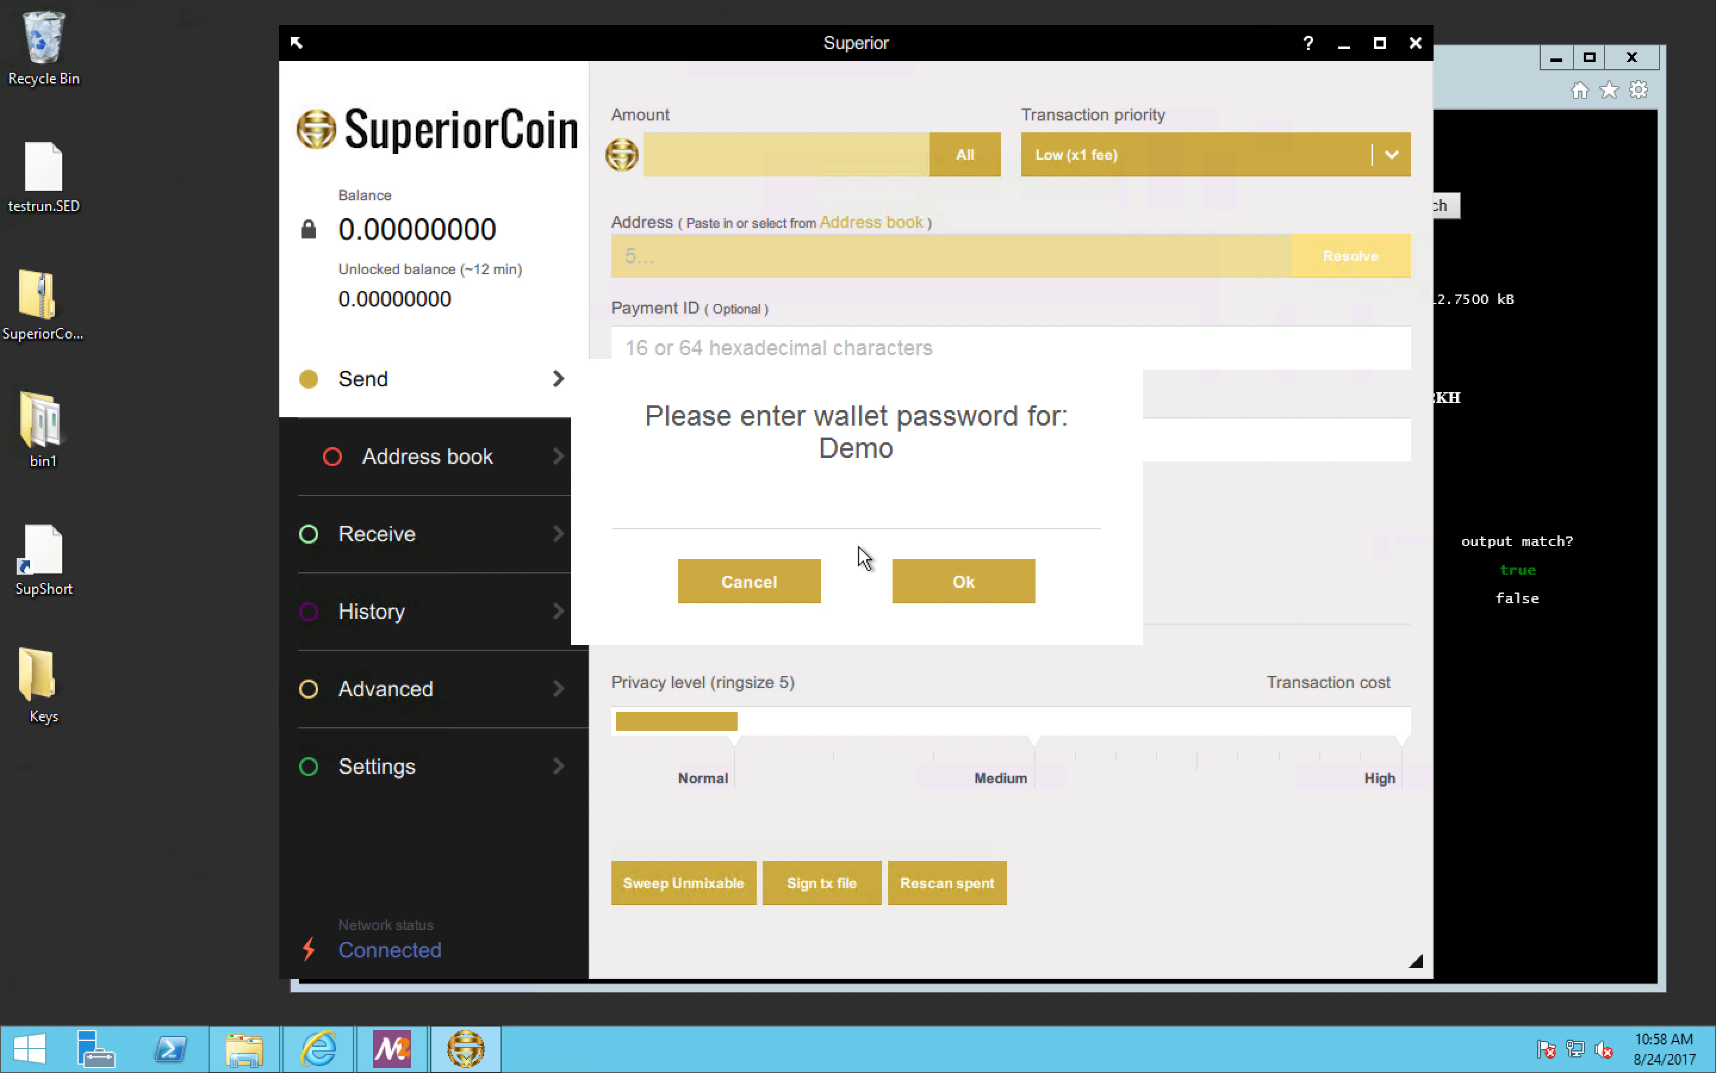
type("******")
left_click(925, 582)
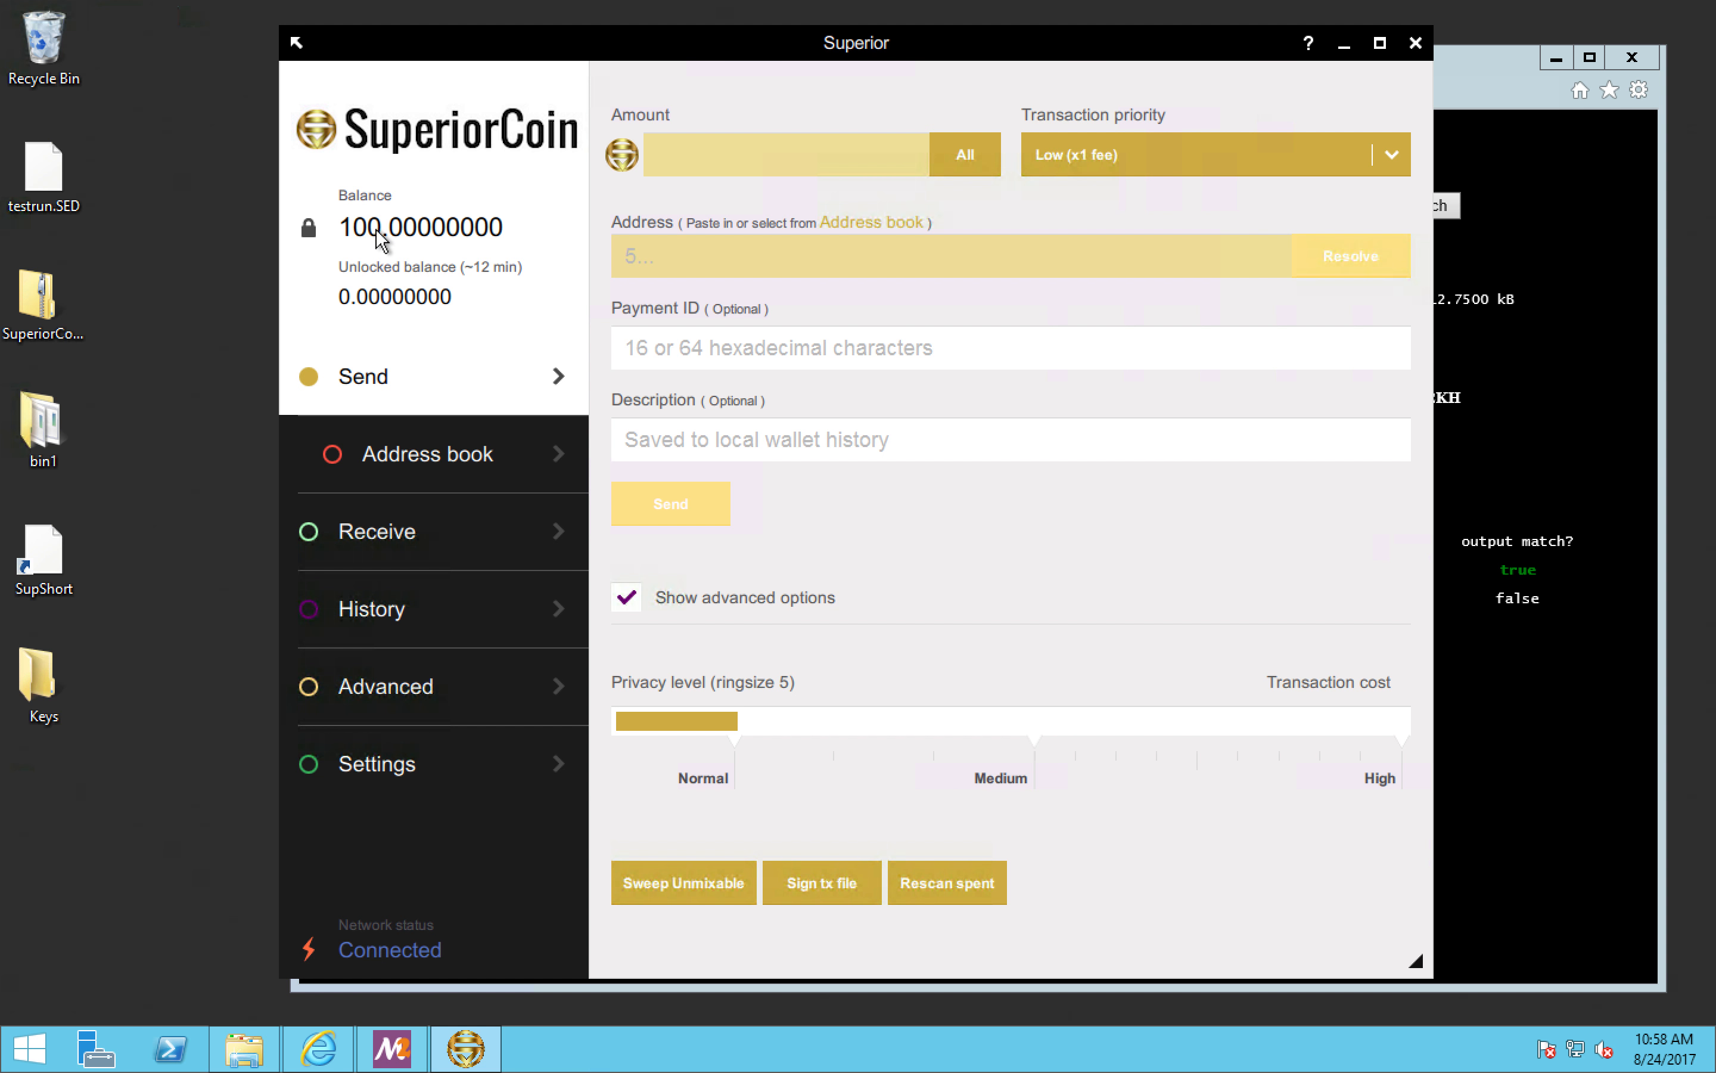
Step: View the Receive and History pages, and switch the wallet to its compact layout and back
left_click(473, 536)
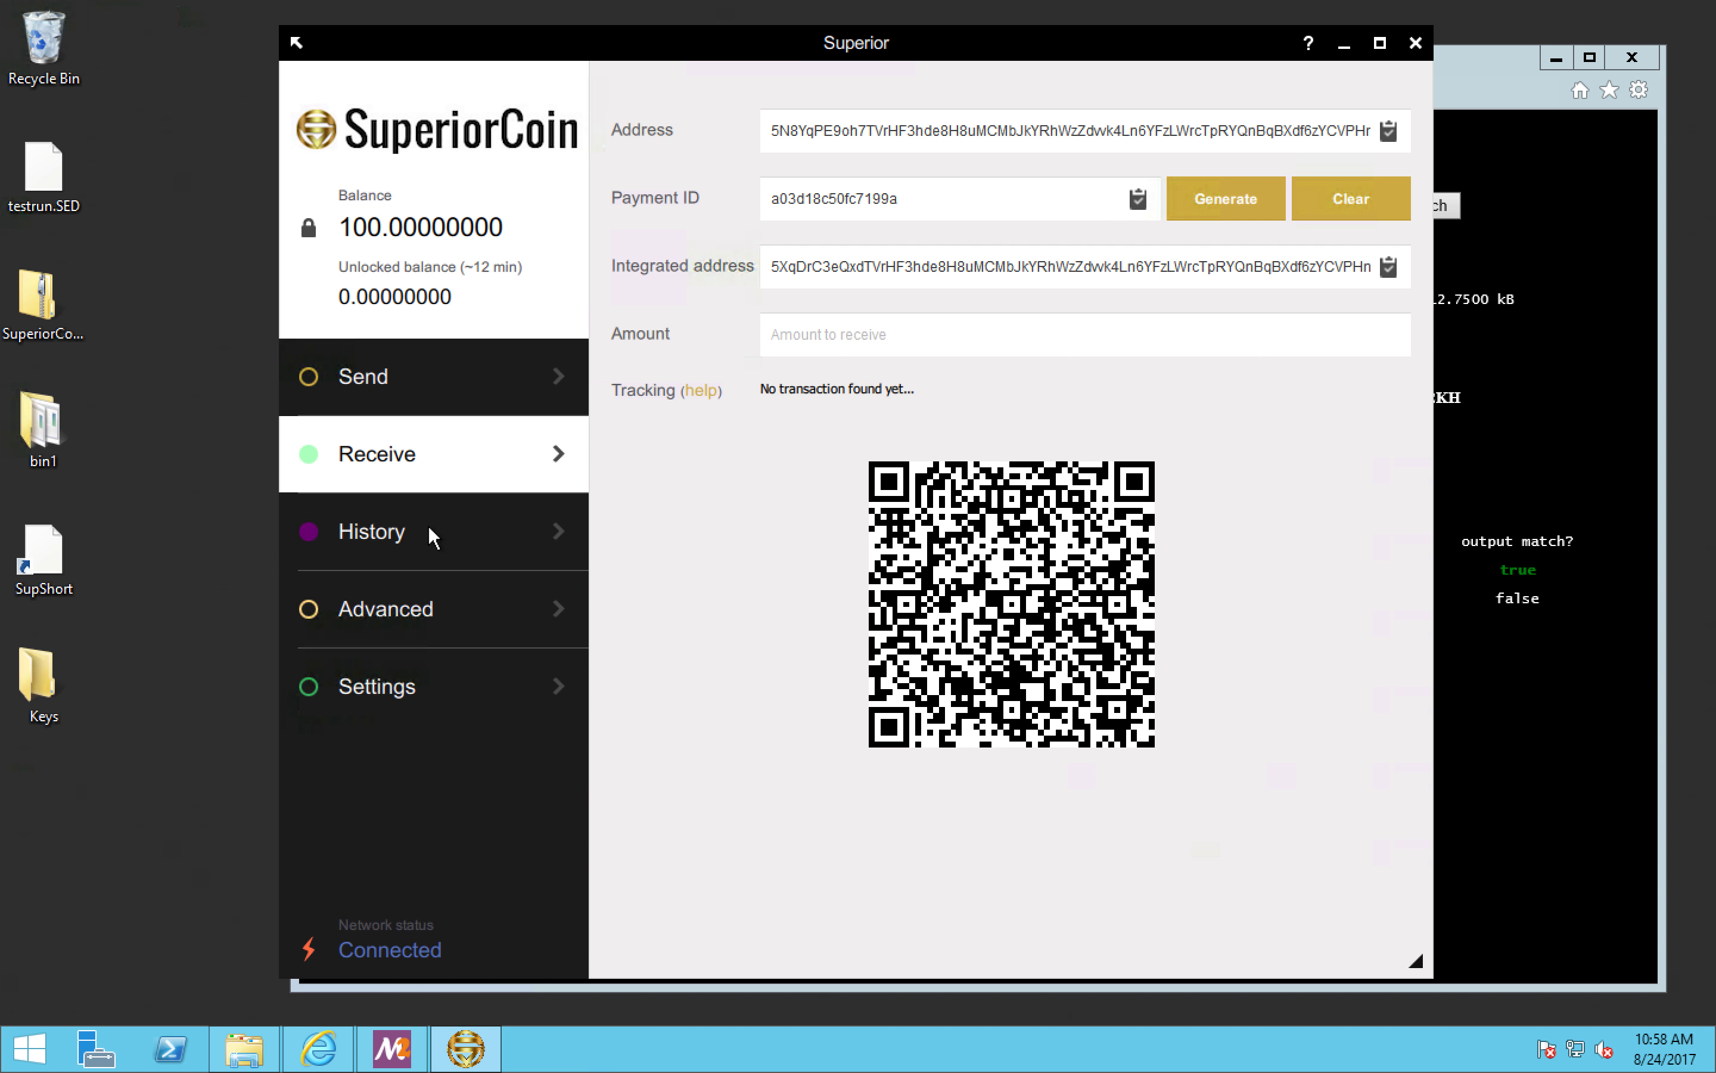
left_click(429, 531)
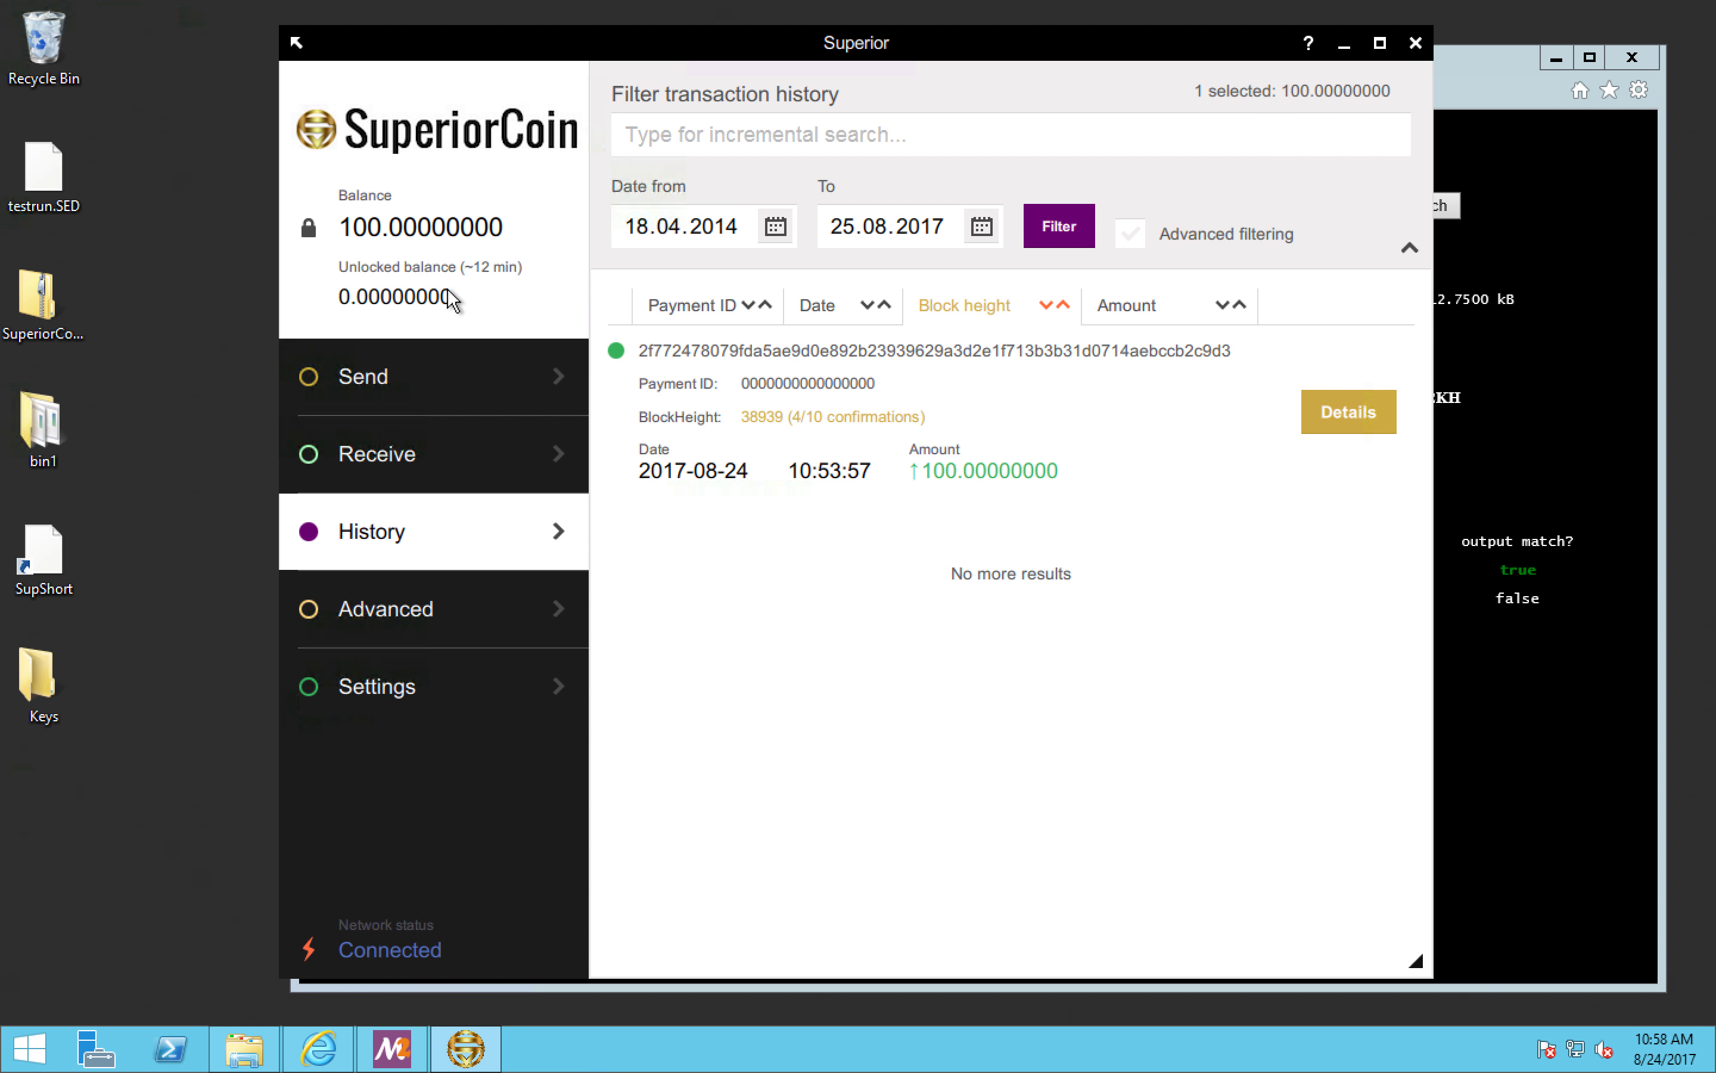
left_click(298, 40)
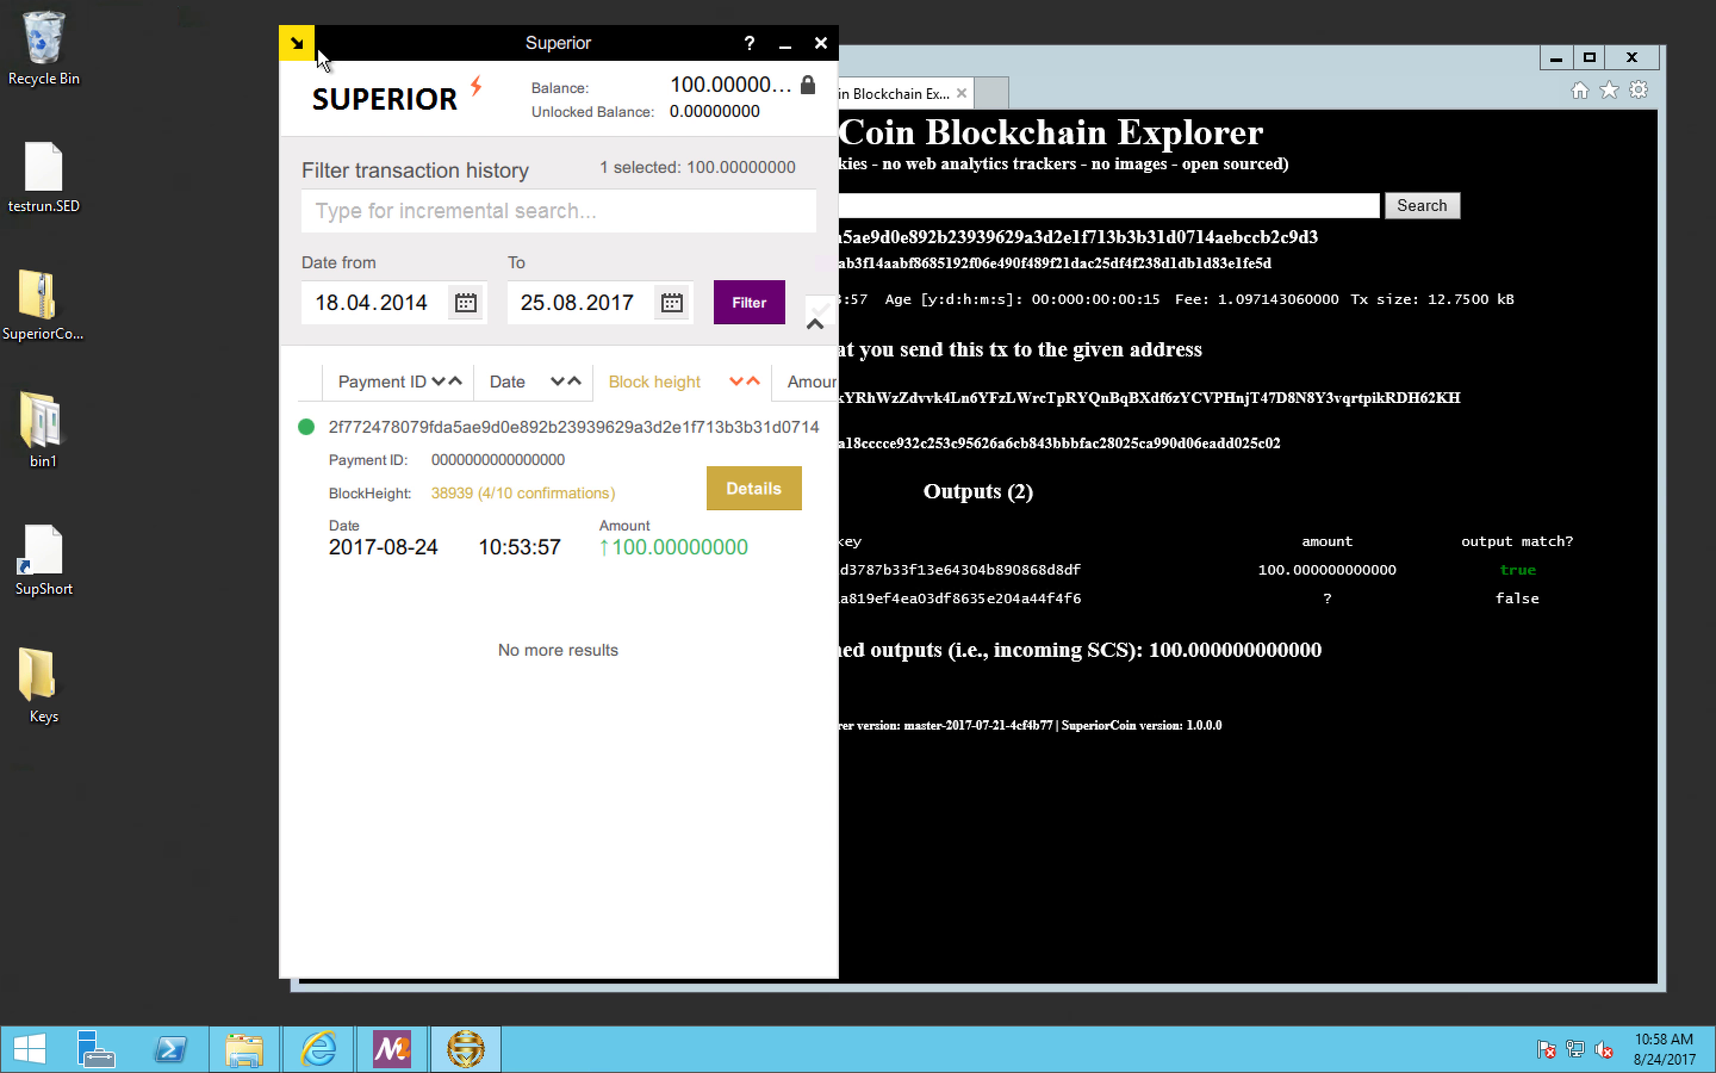
left_click(299, 42)
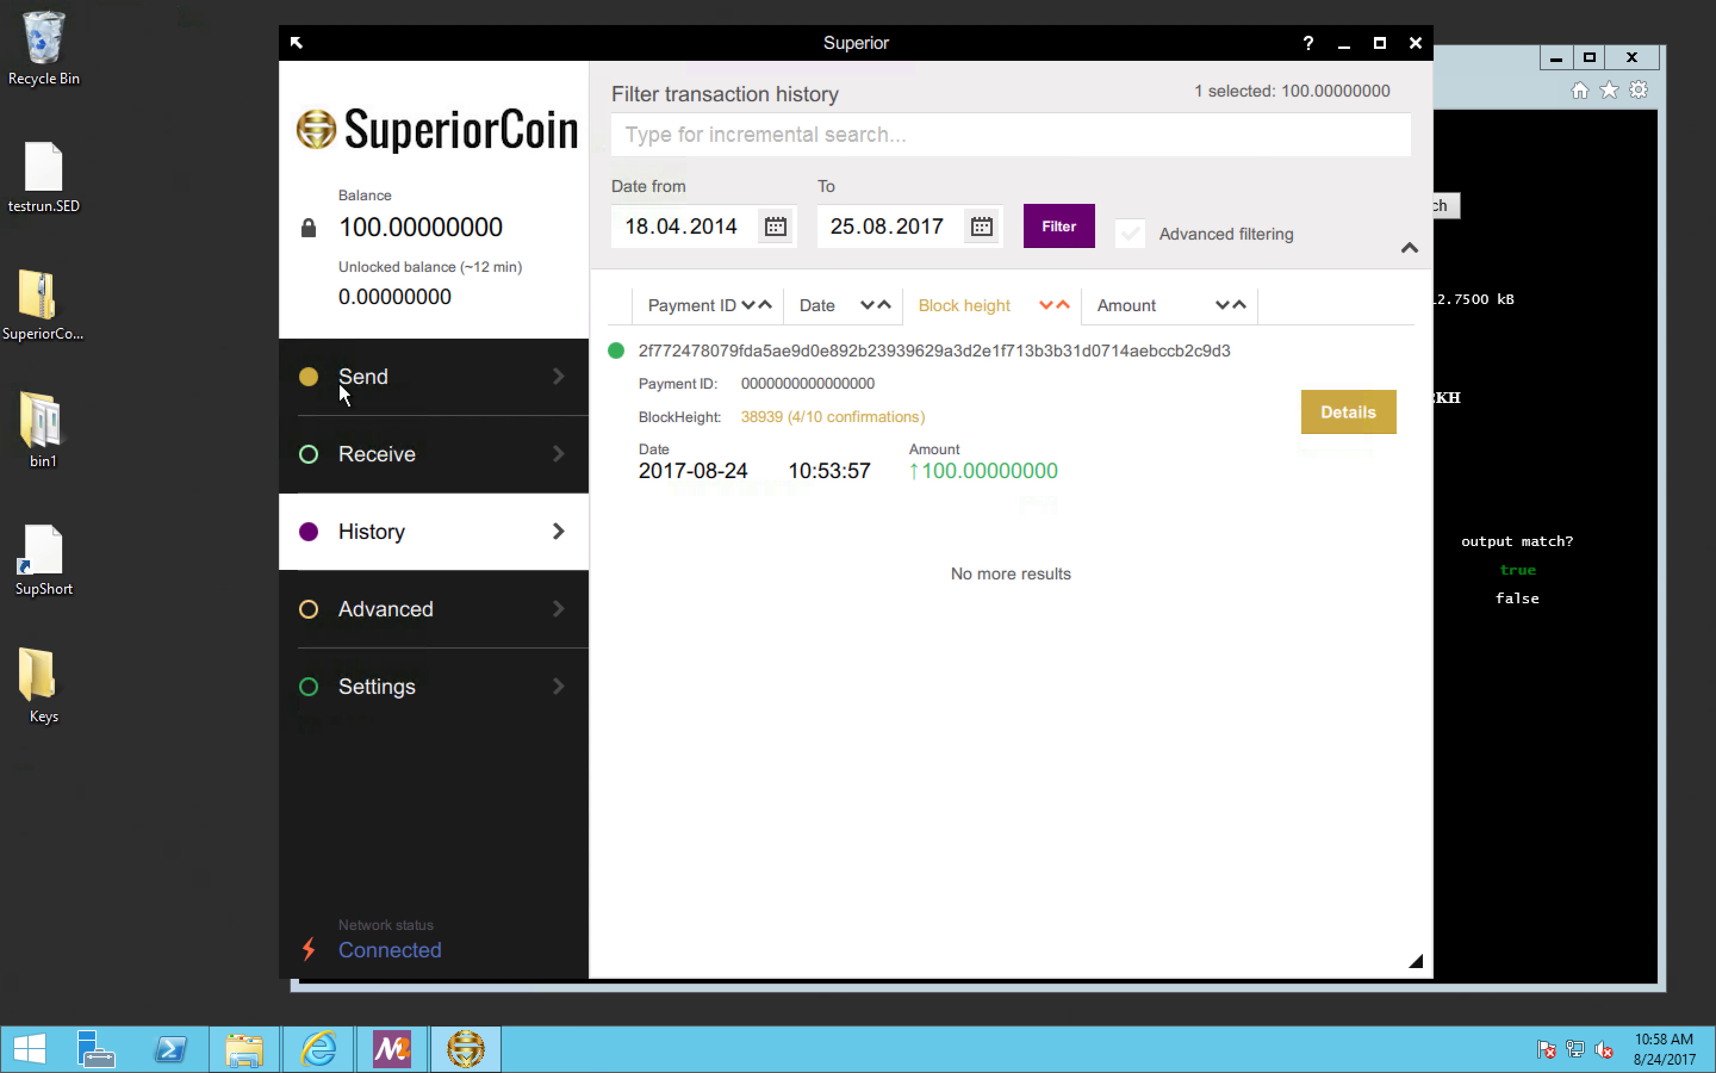
key("super")
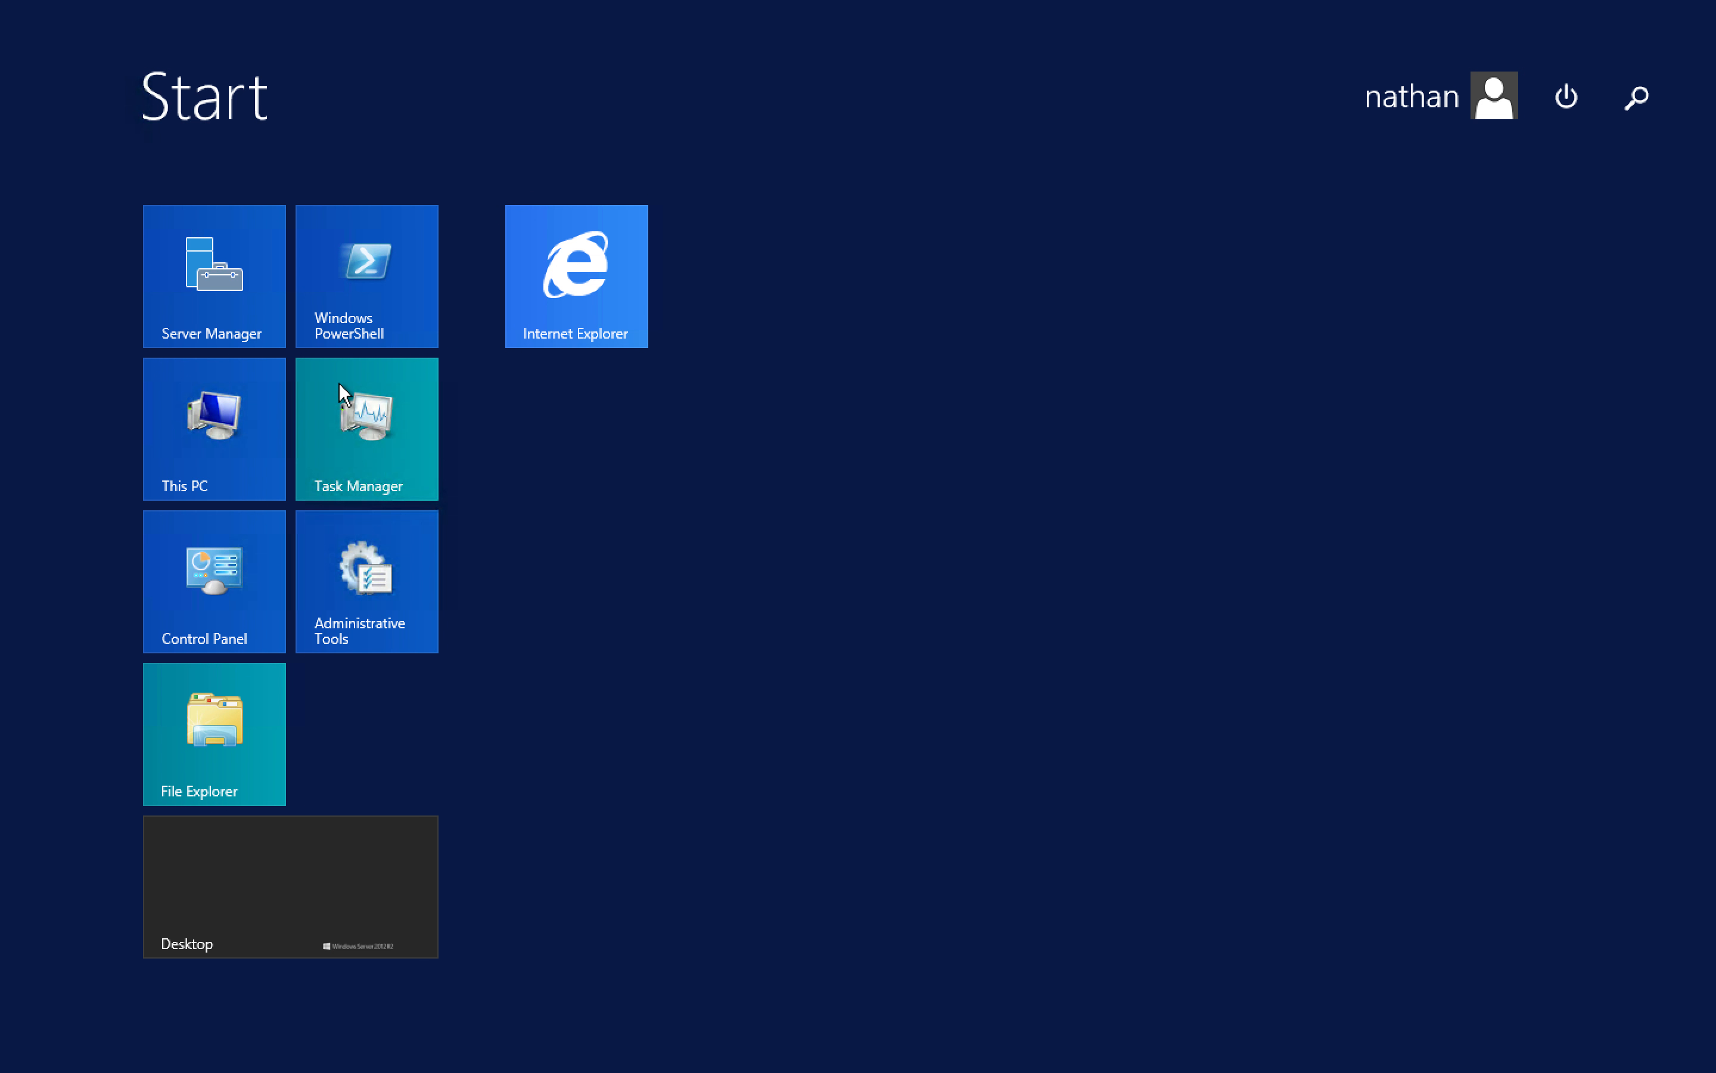
left_click(357, 938)
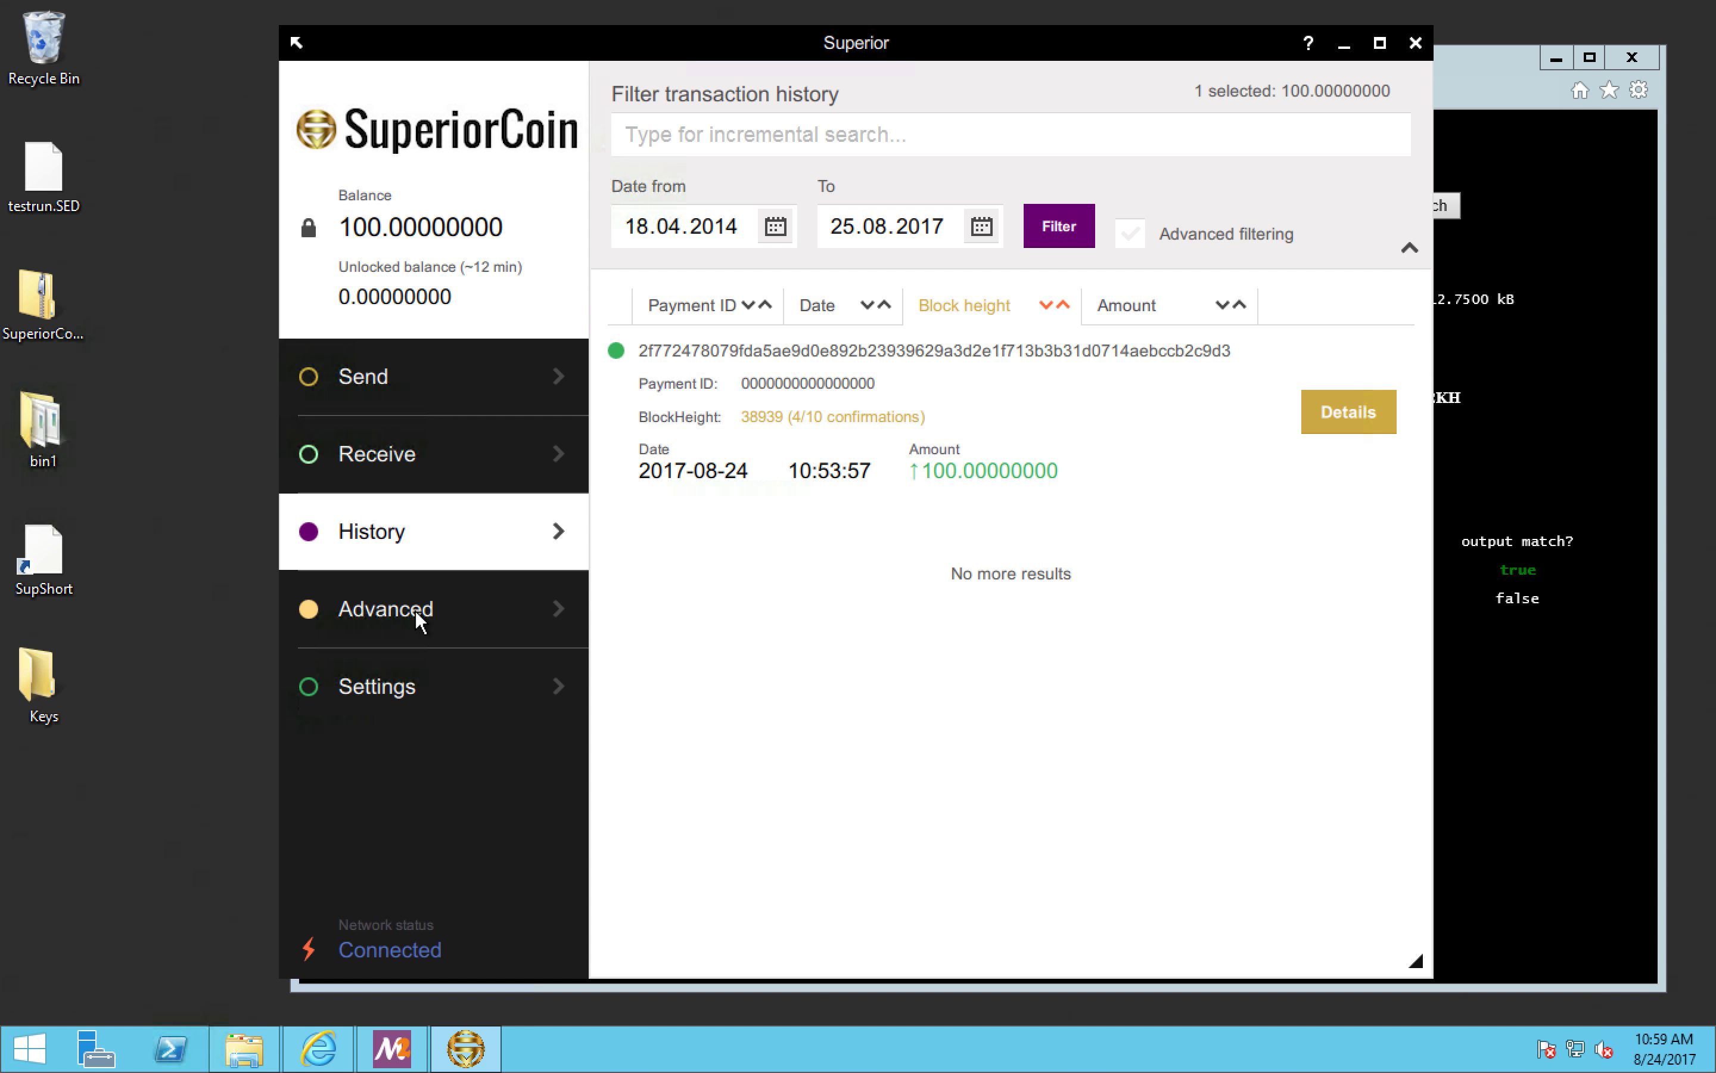
left_click(418, 450)
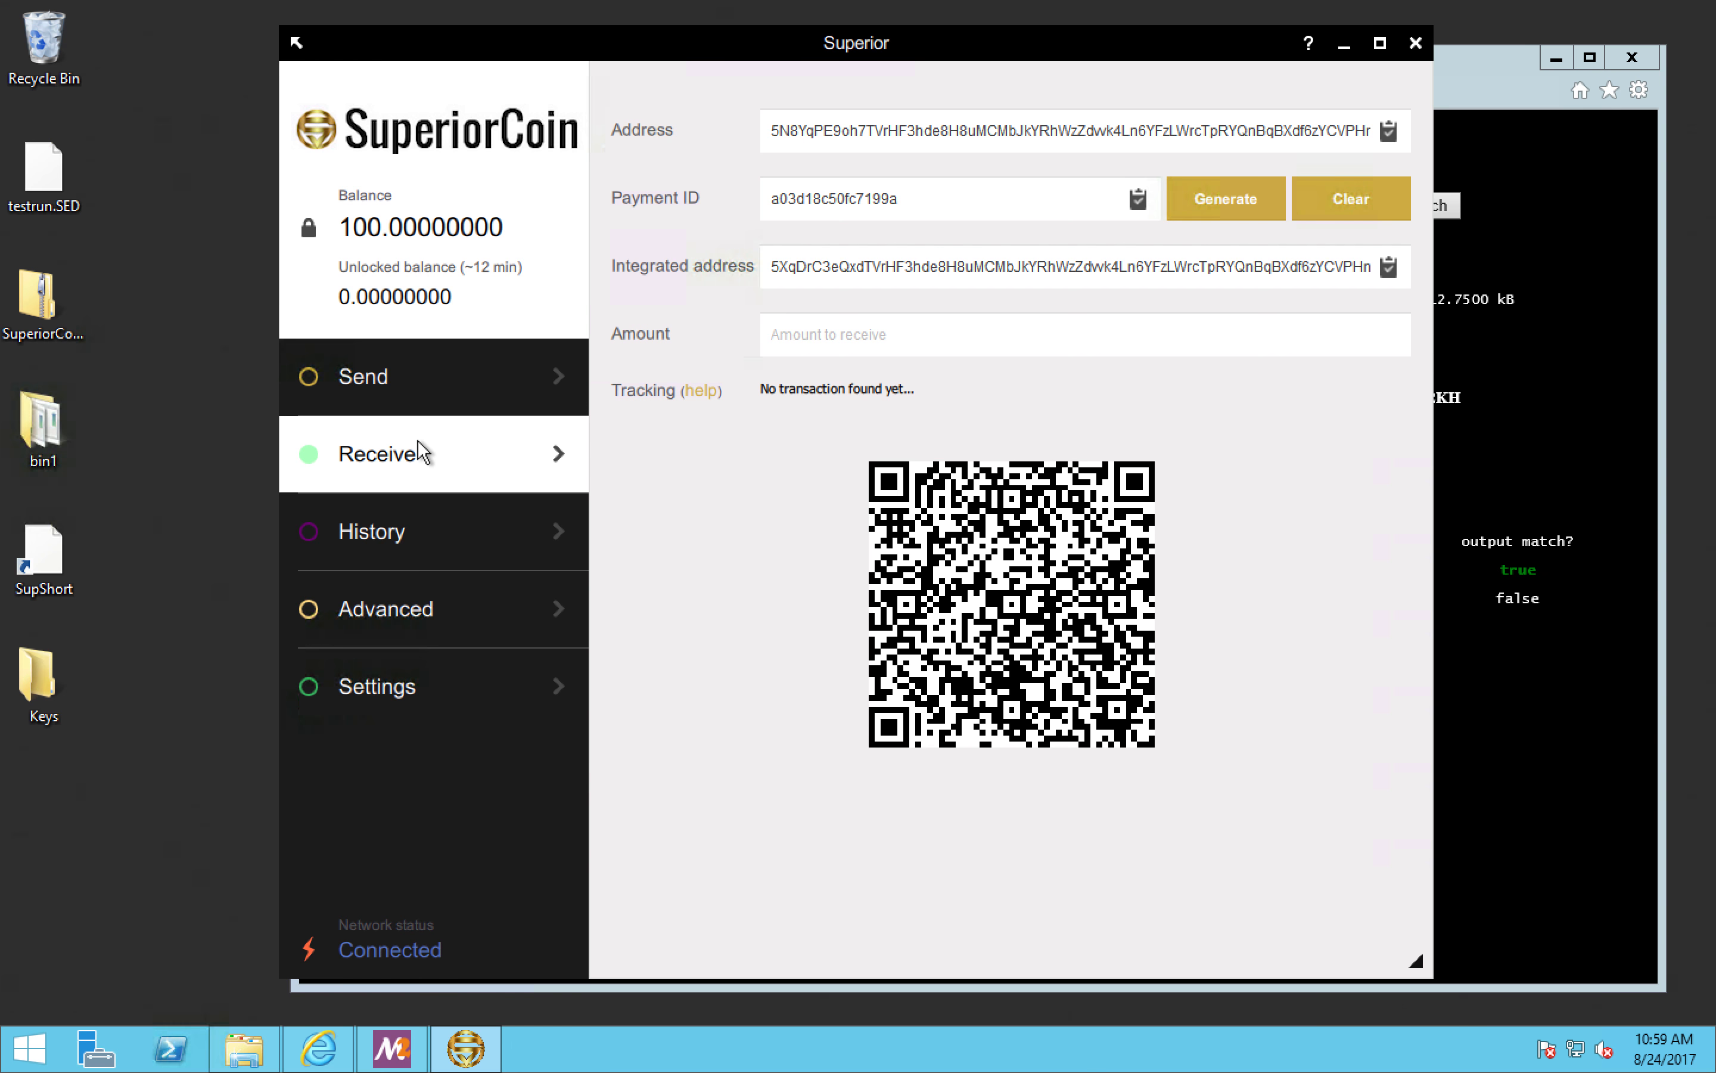
key("super")
left_click(388, 385)
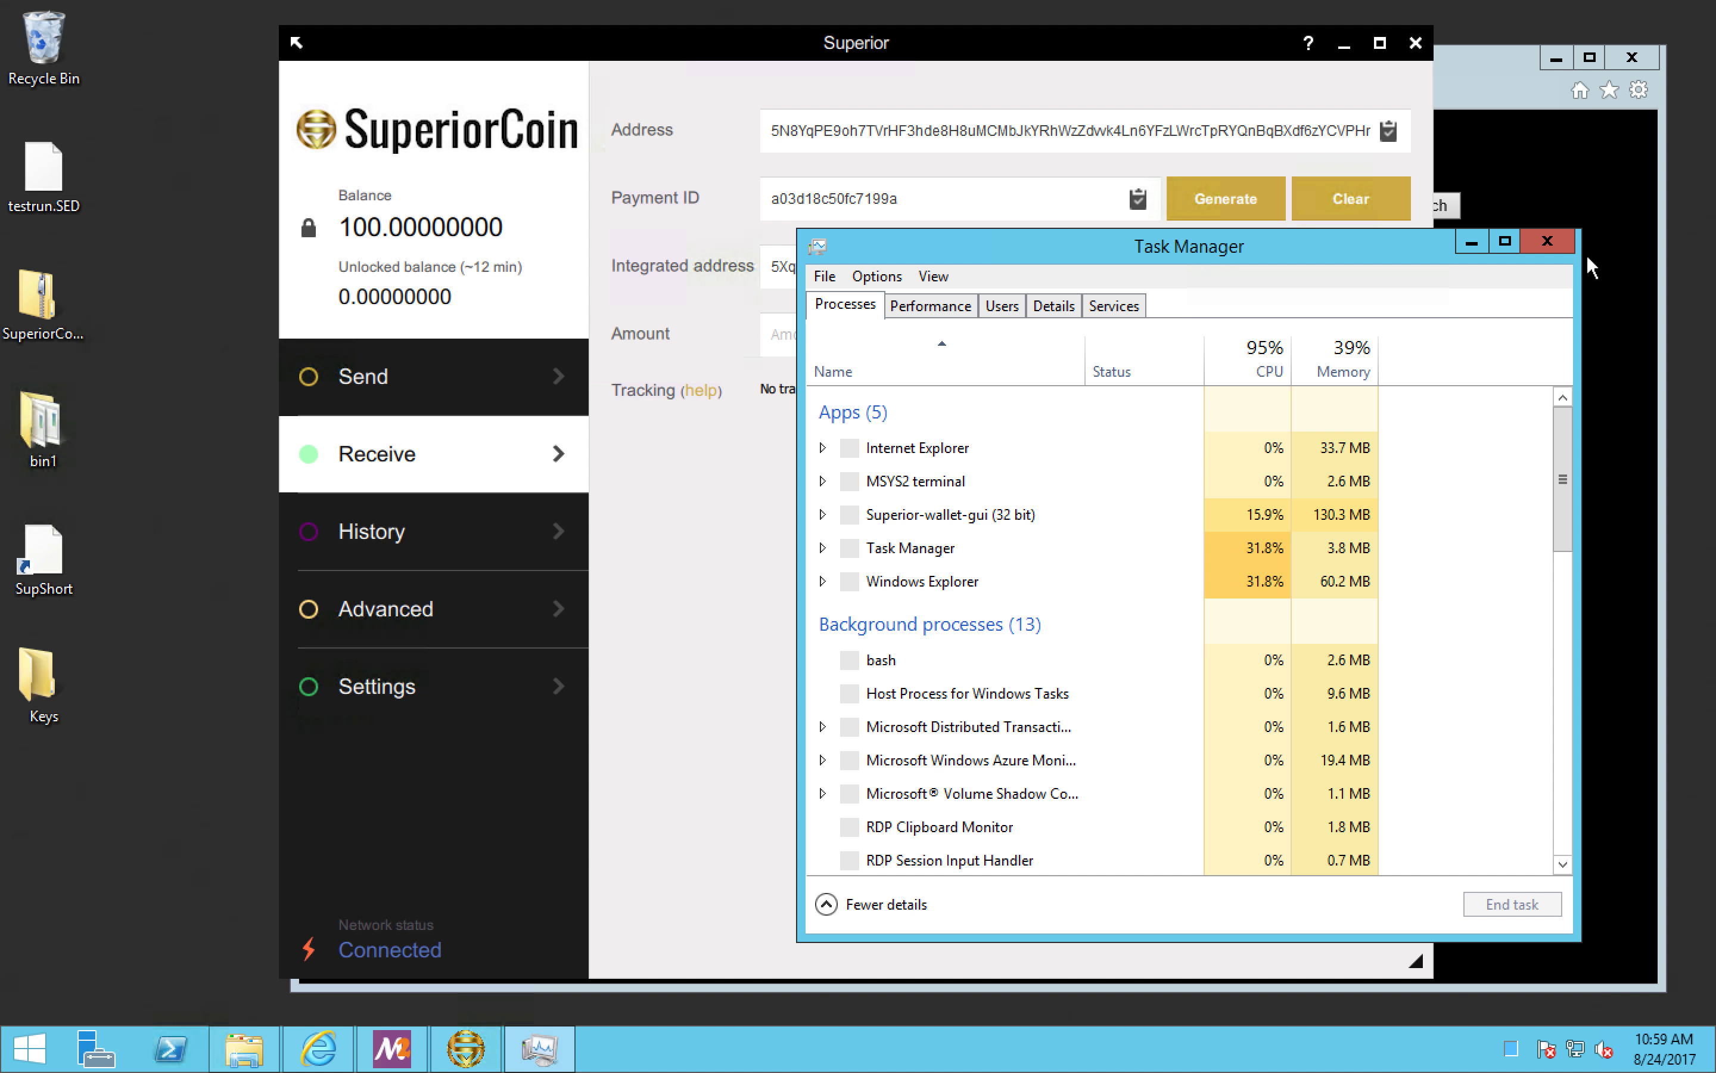
left_click(1556, 241)
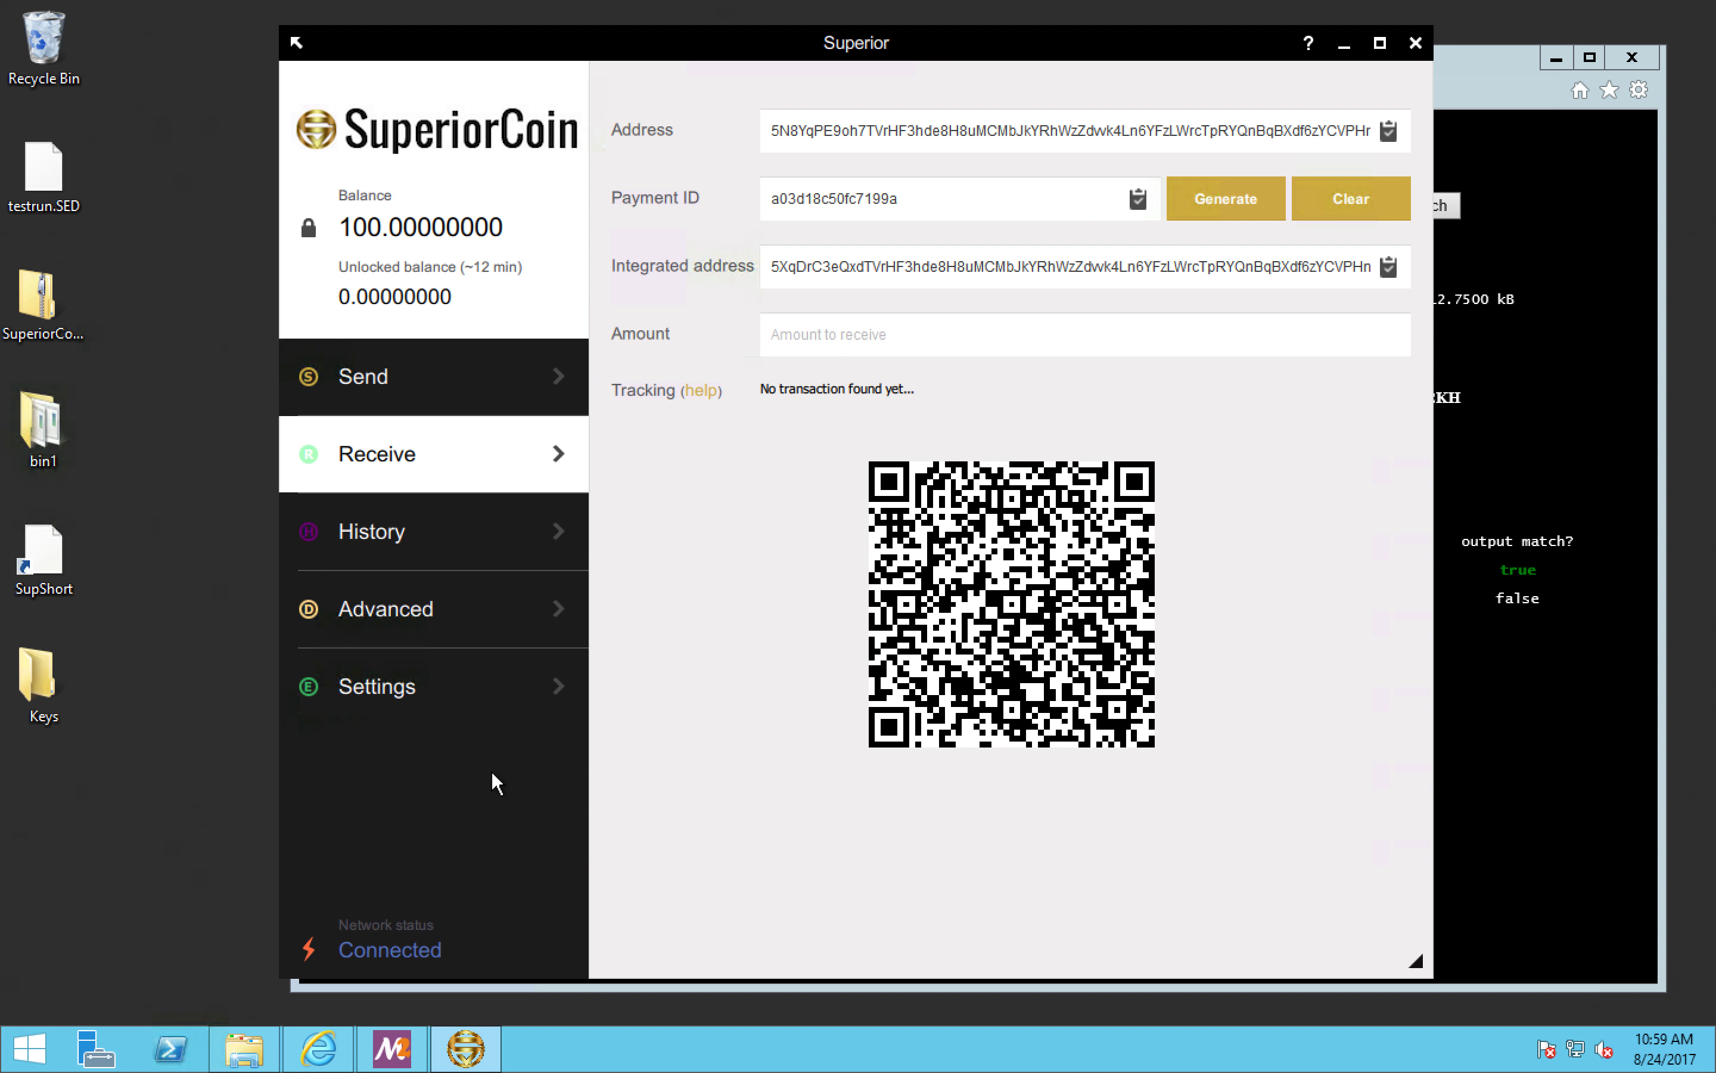
Step: Look through the Advanced section's Mining and Sign/verify pages and return to the Send page
key("alt+d")
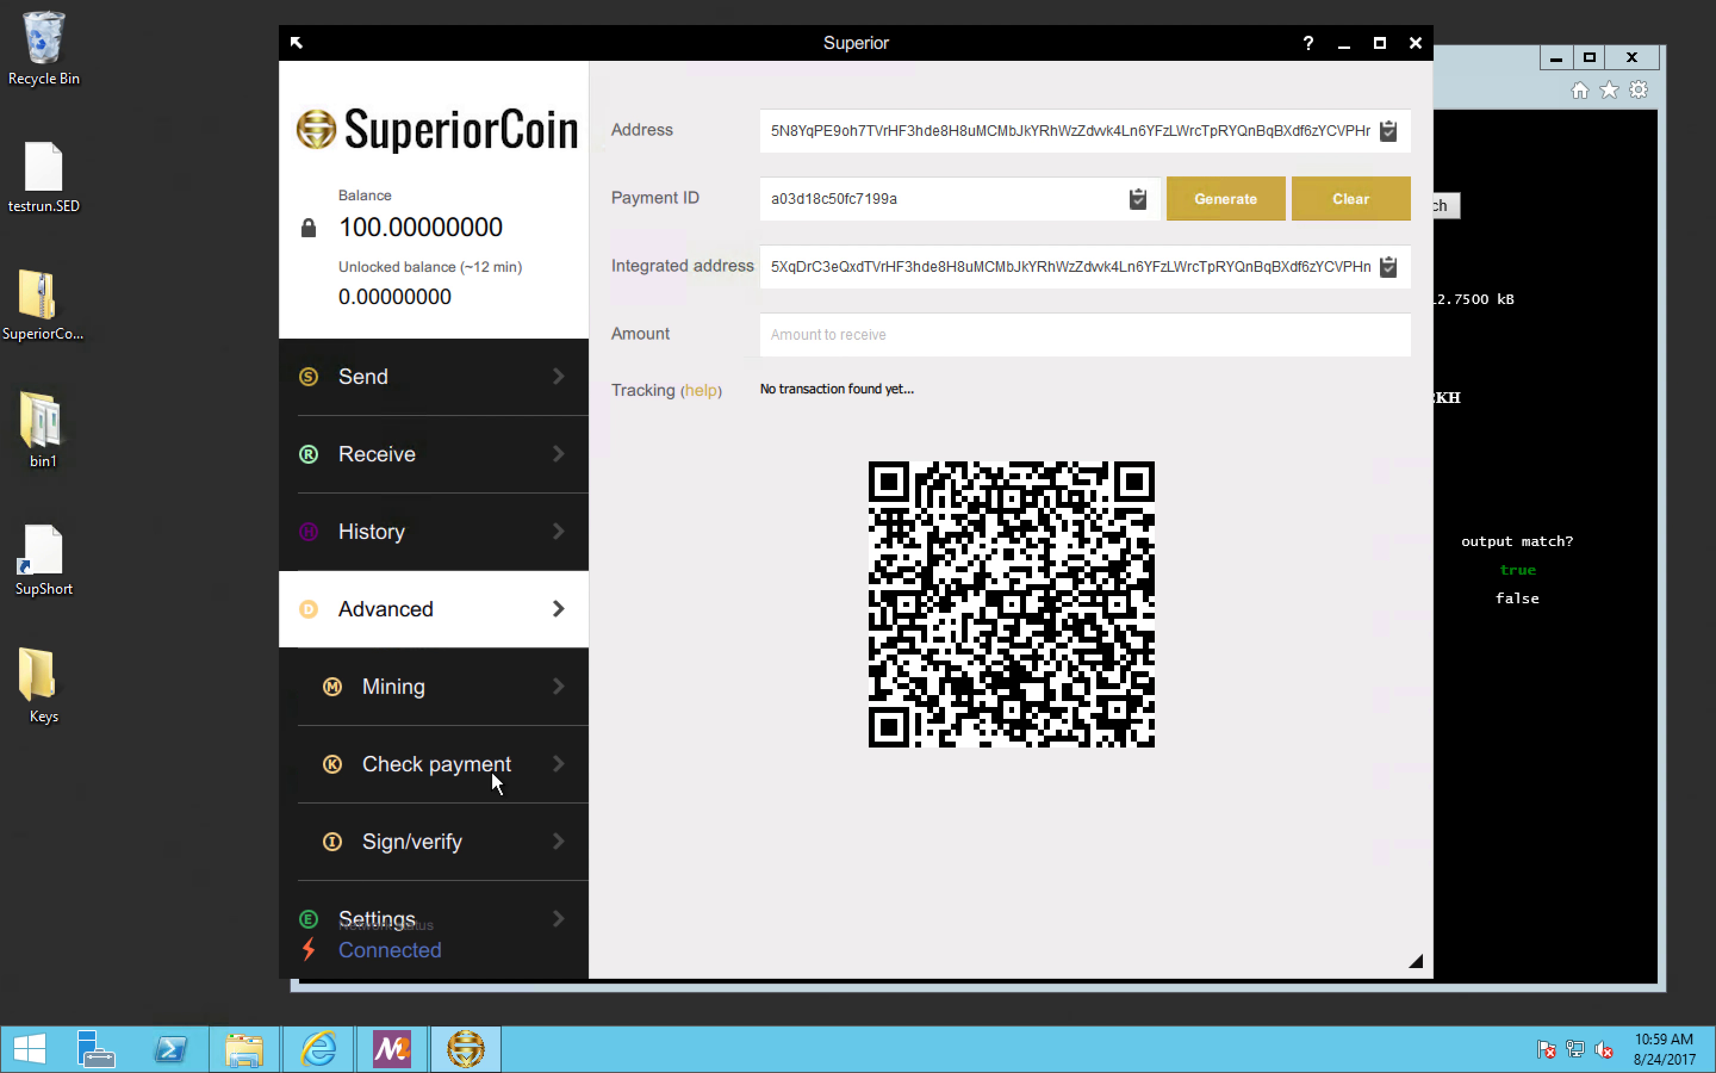
key("alt+m")
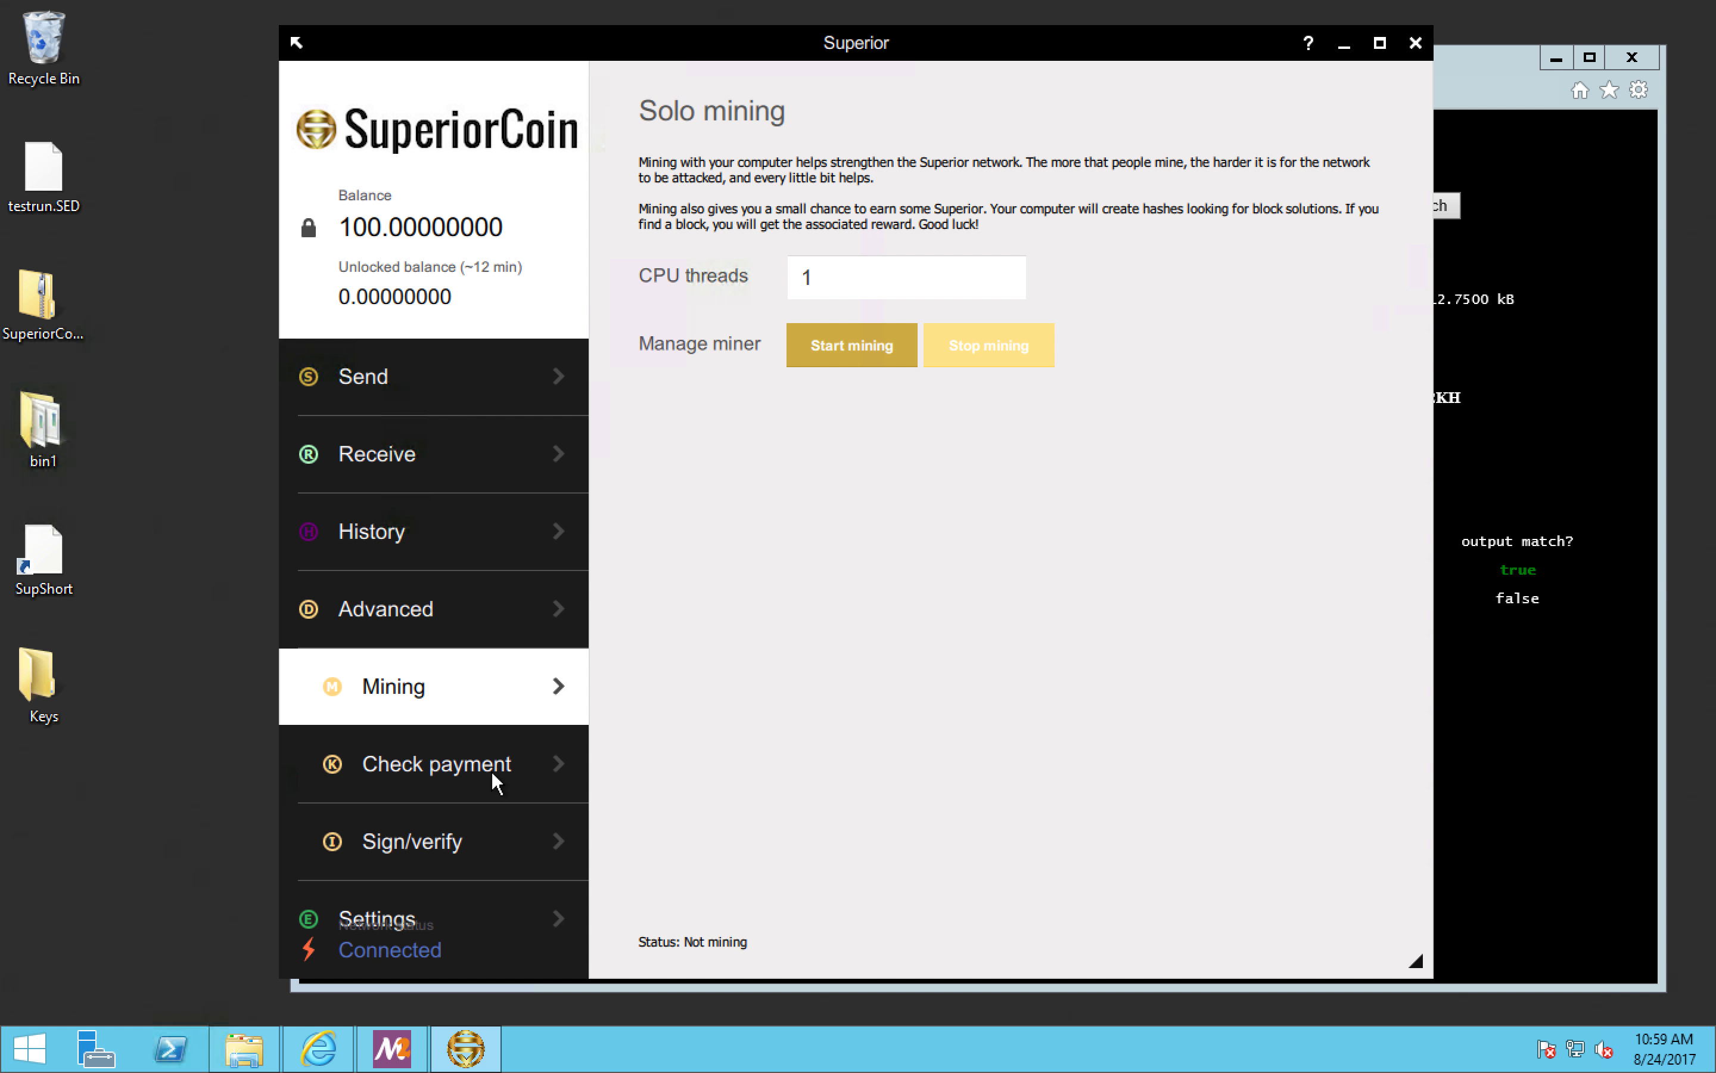
key("alt+i")
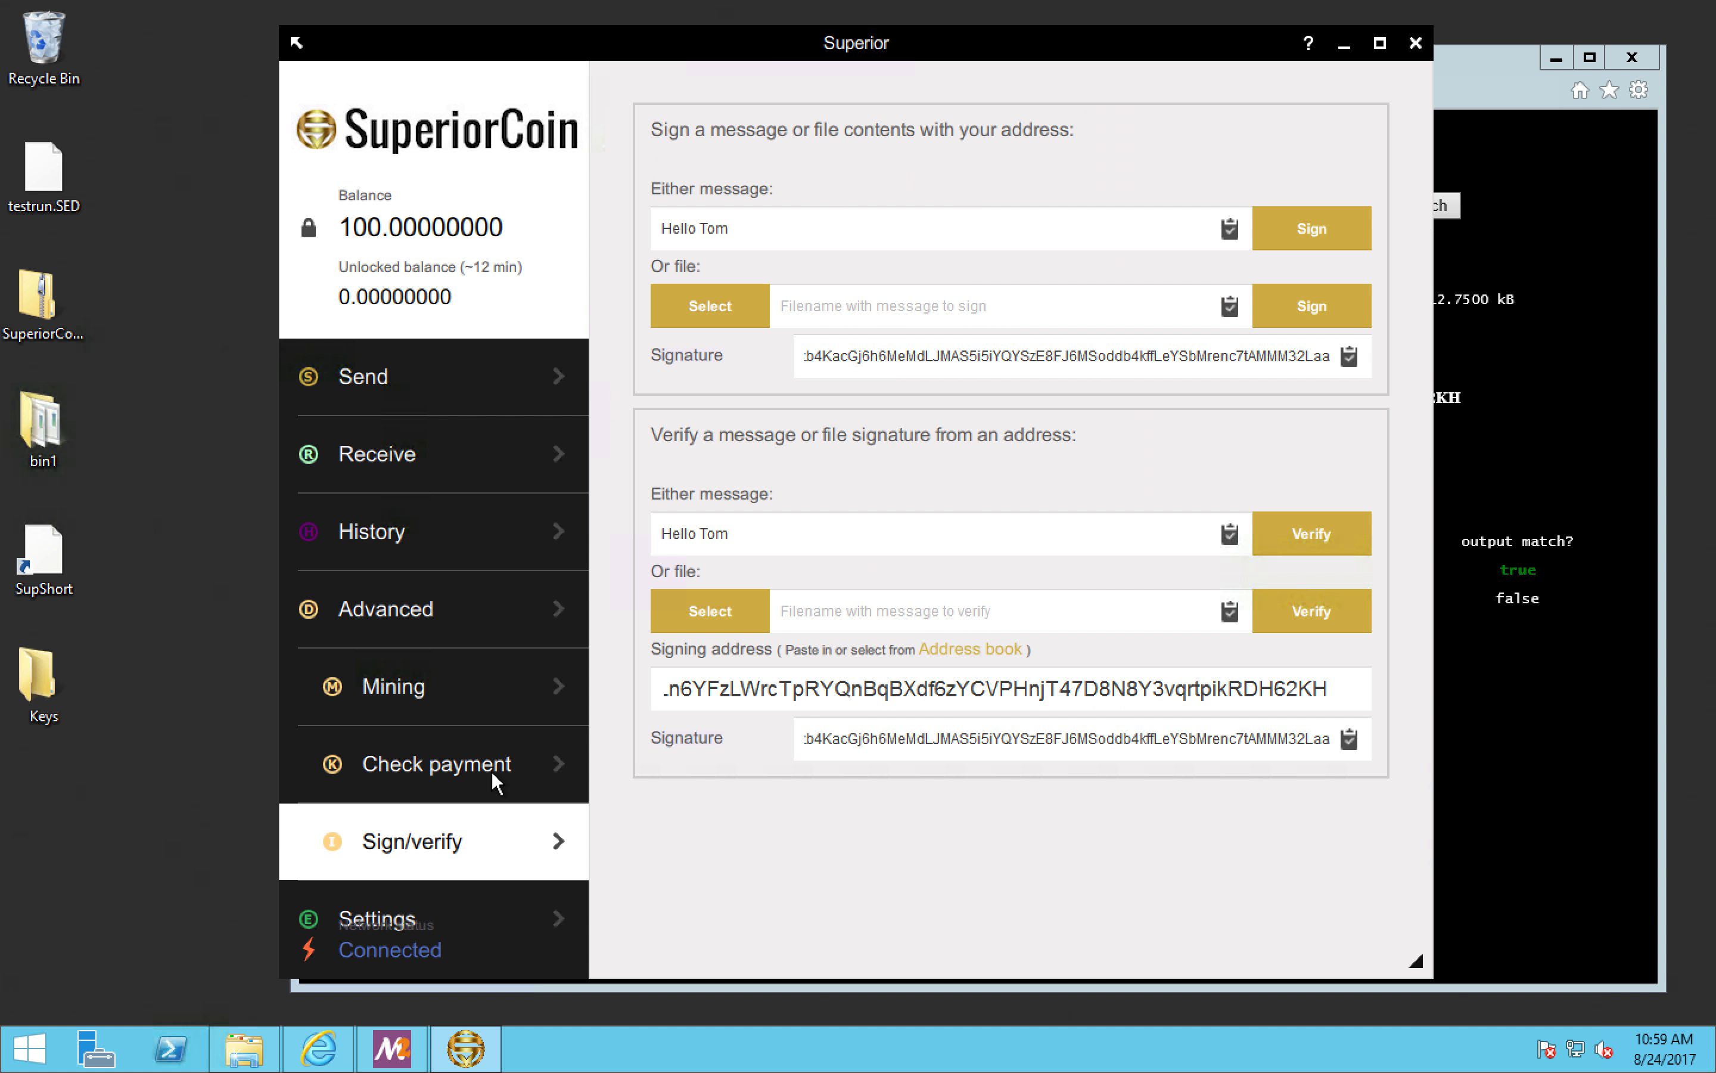
key("alt+s")
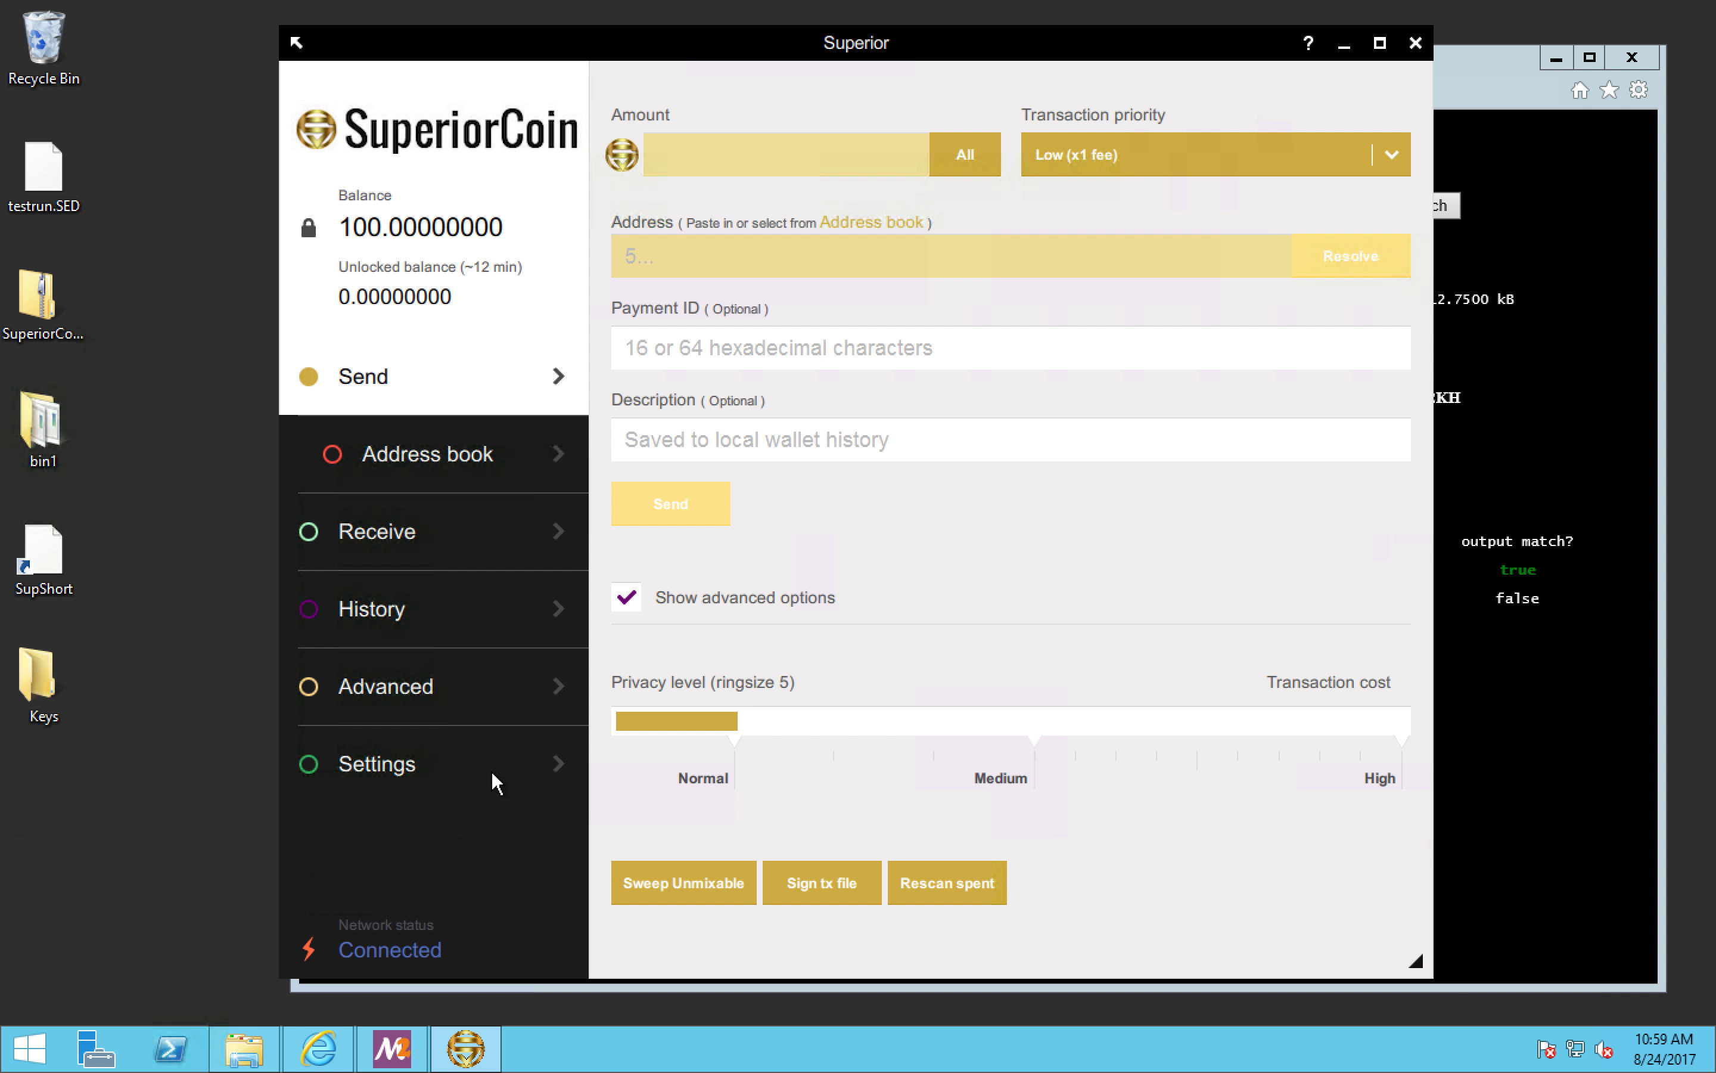
Step: Collapse the wallet to its compact layout, go through its Mining, Receive and Send pages, and restore the full layout
left_click(296, 42)
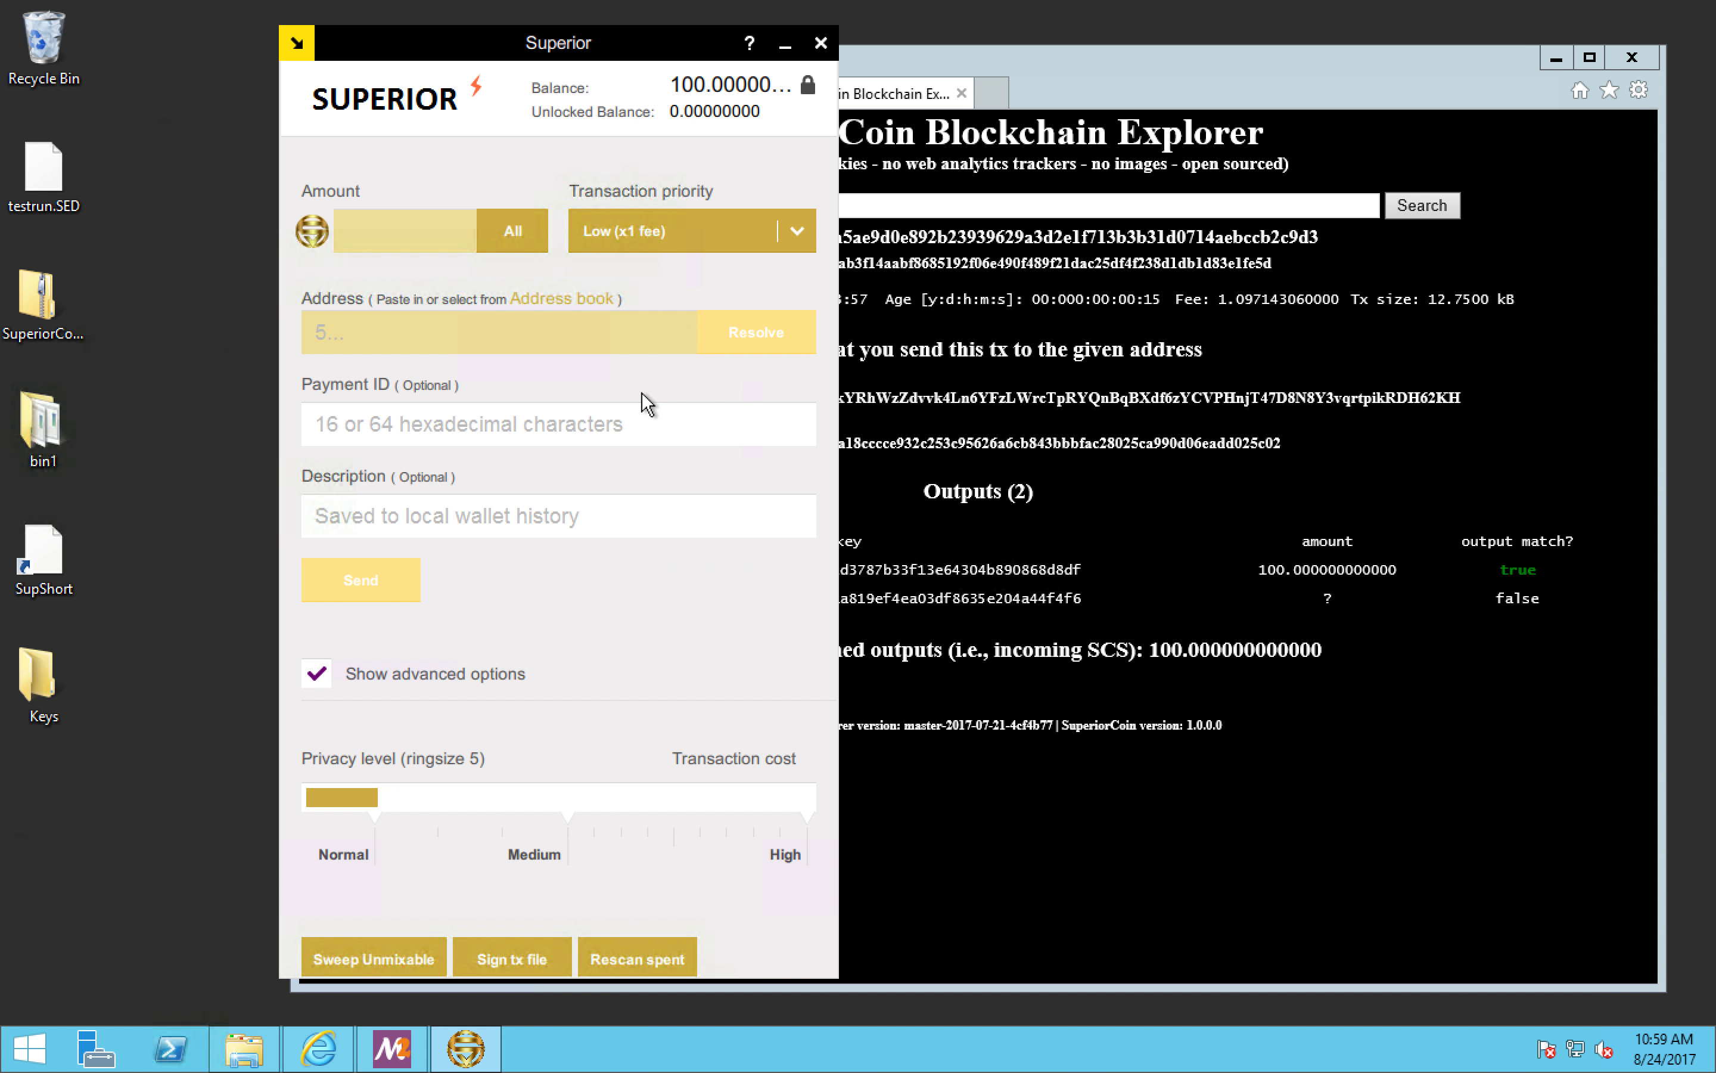
key("alt+m")
key("alt+r")
key("alt+s")
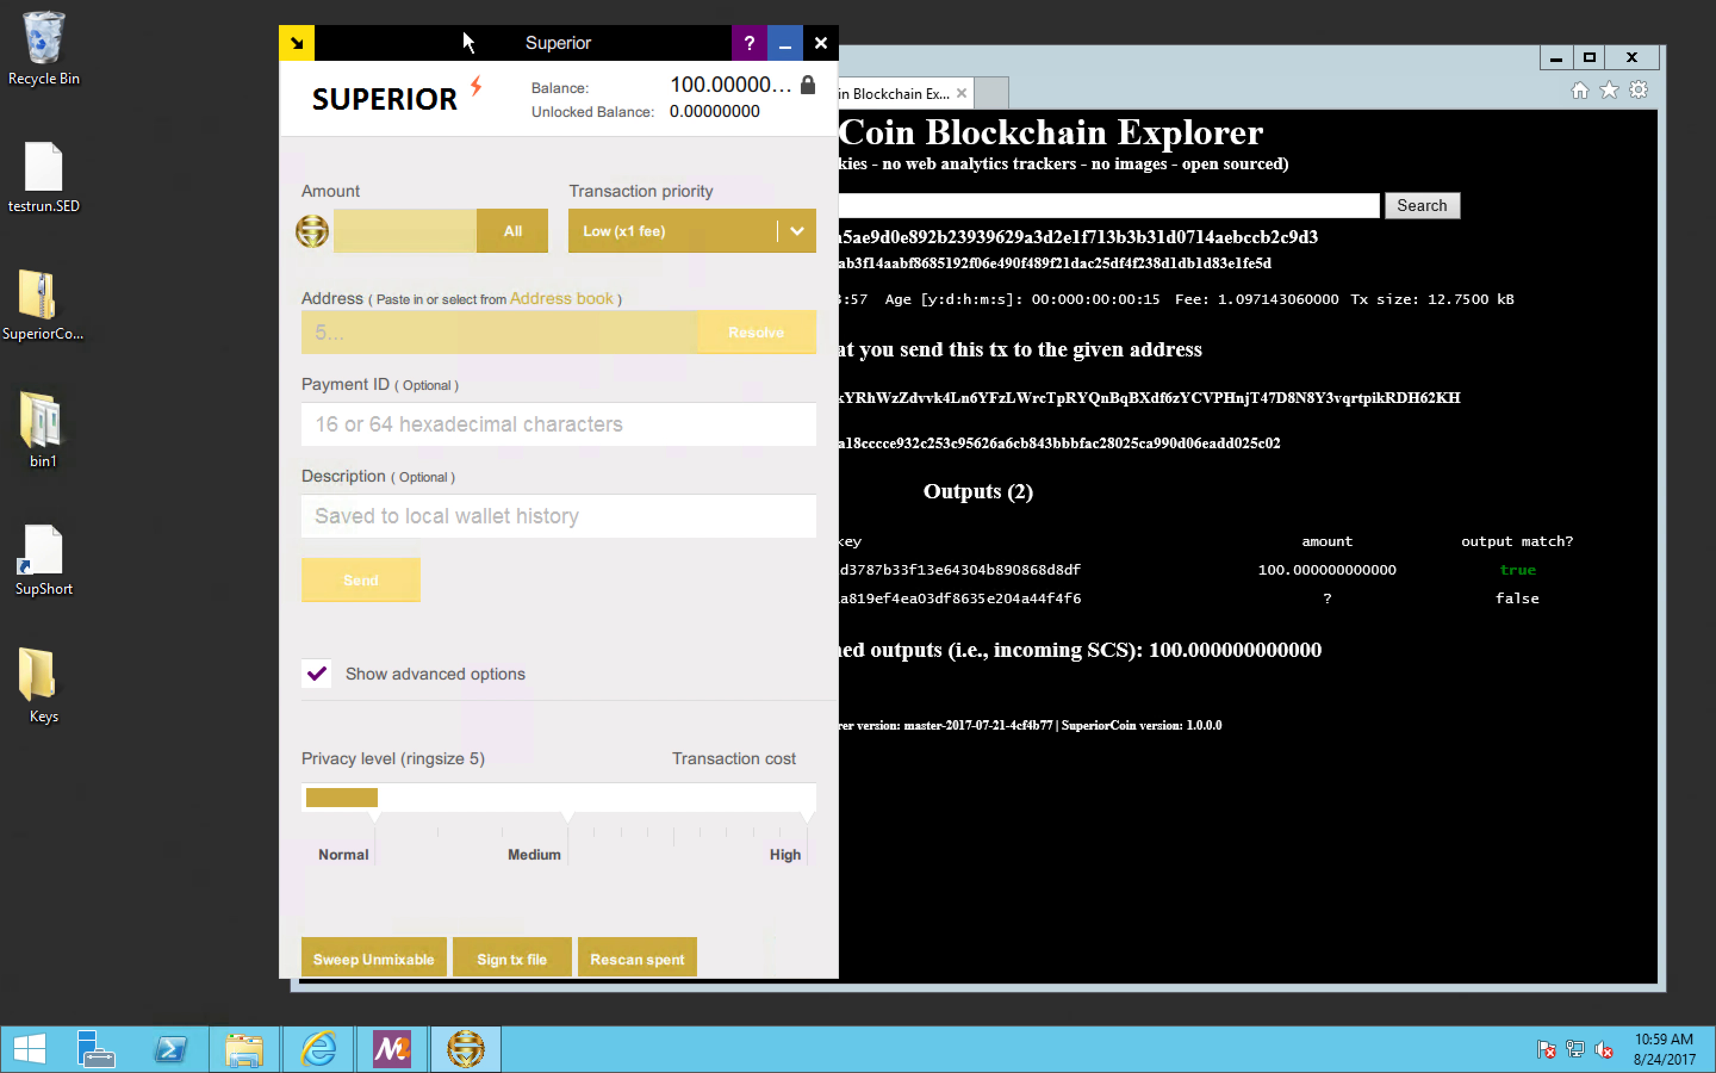
left_click(299, 44)
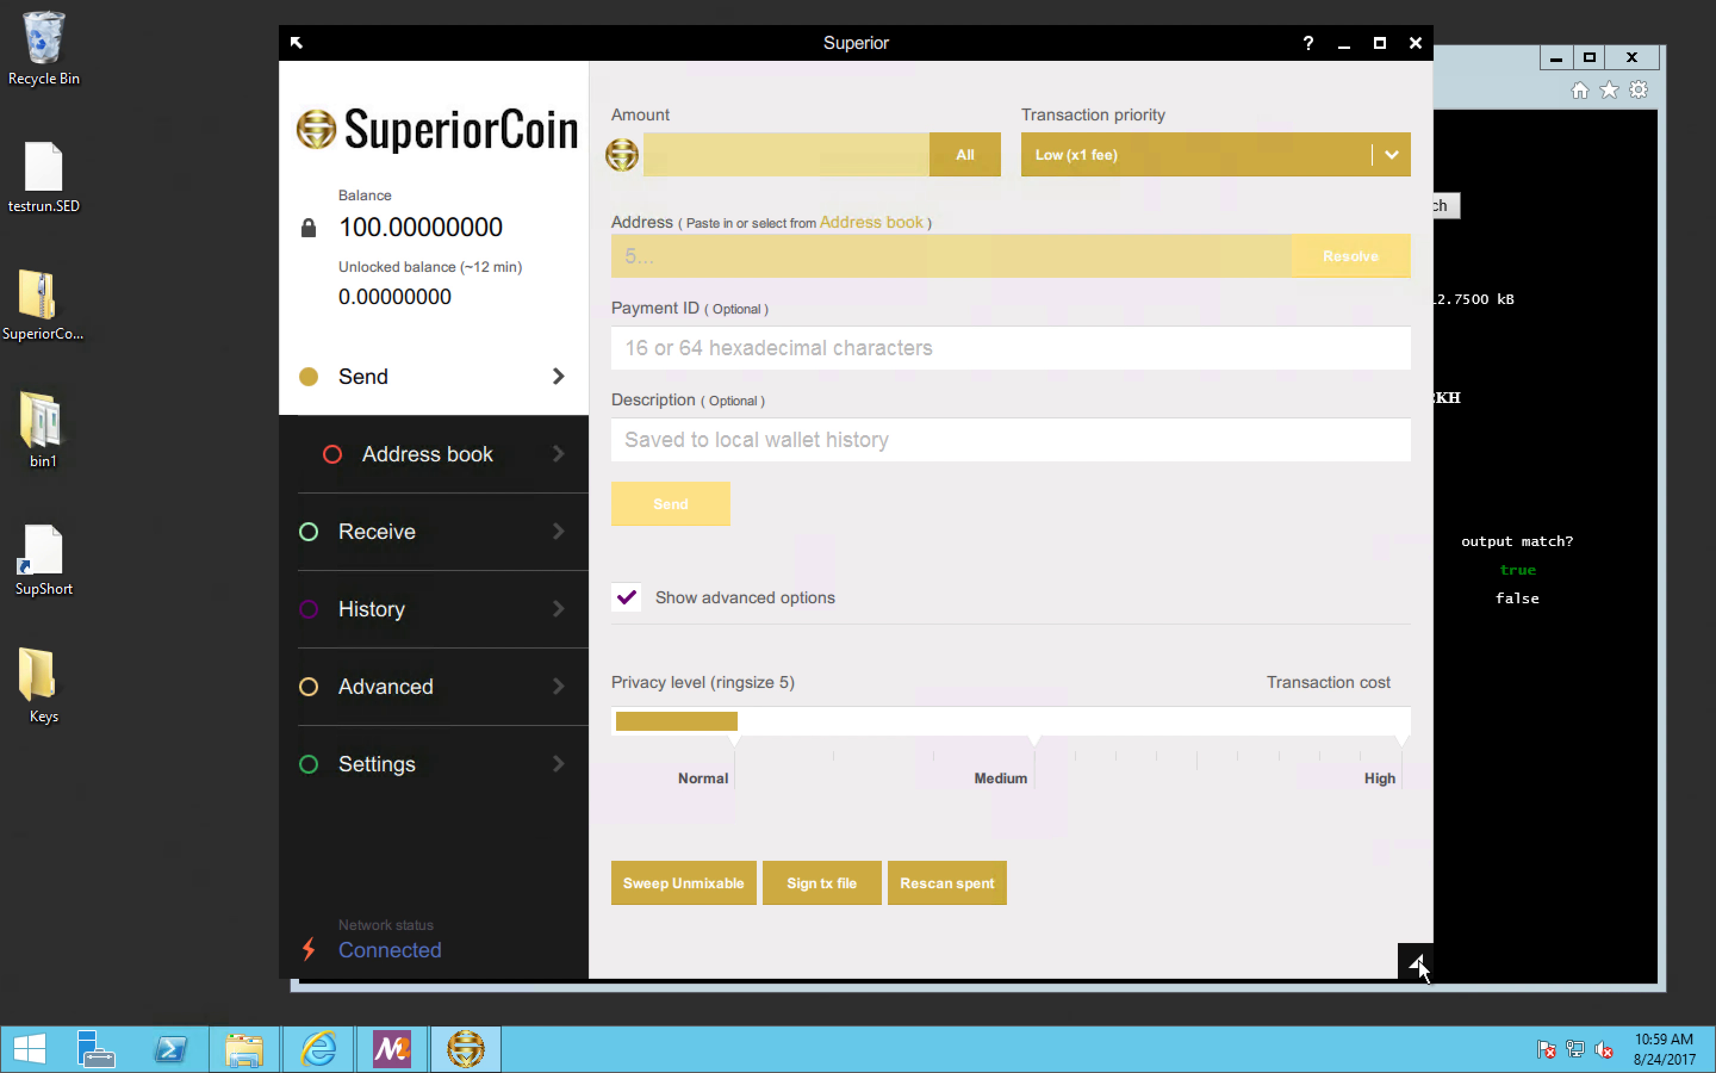
Step: Shrink the wallet window and enlarge it again so it ends up wider than before
left_click_drag(1418, 961, 1191, 759)
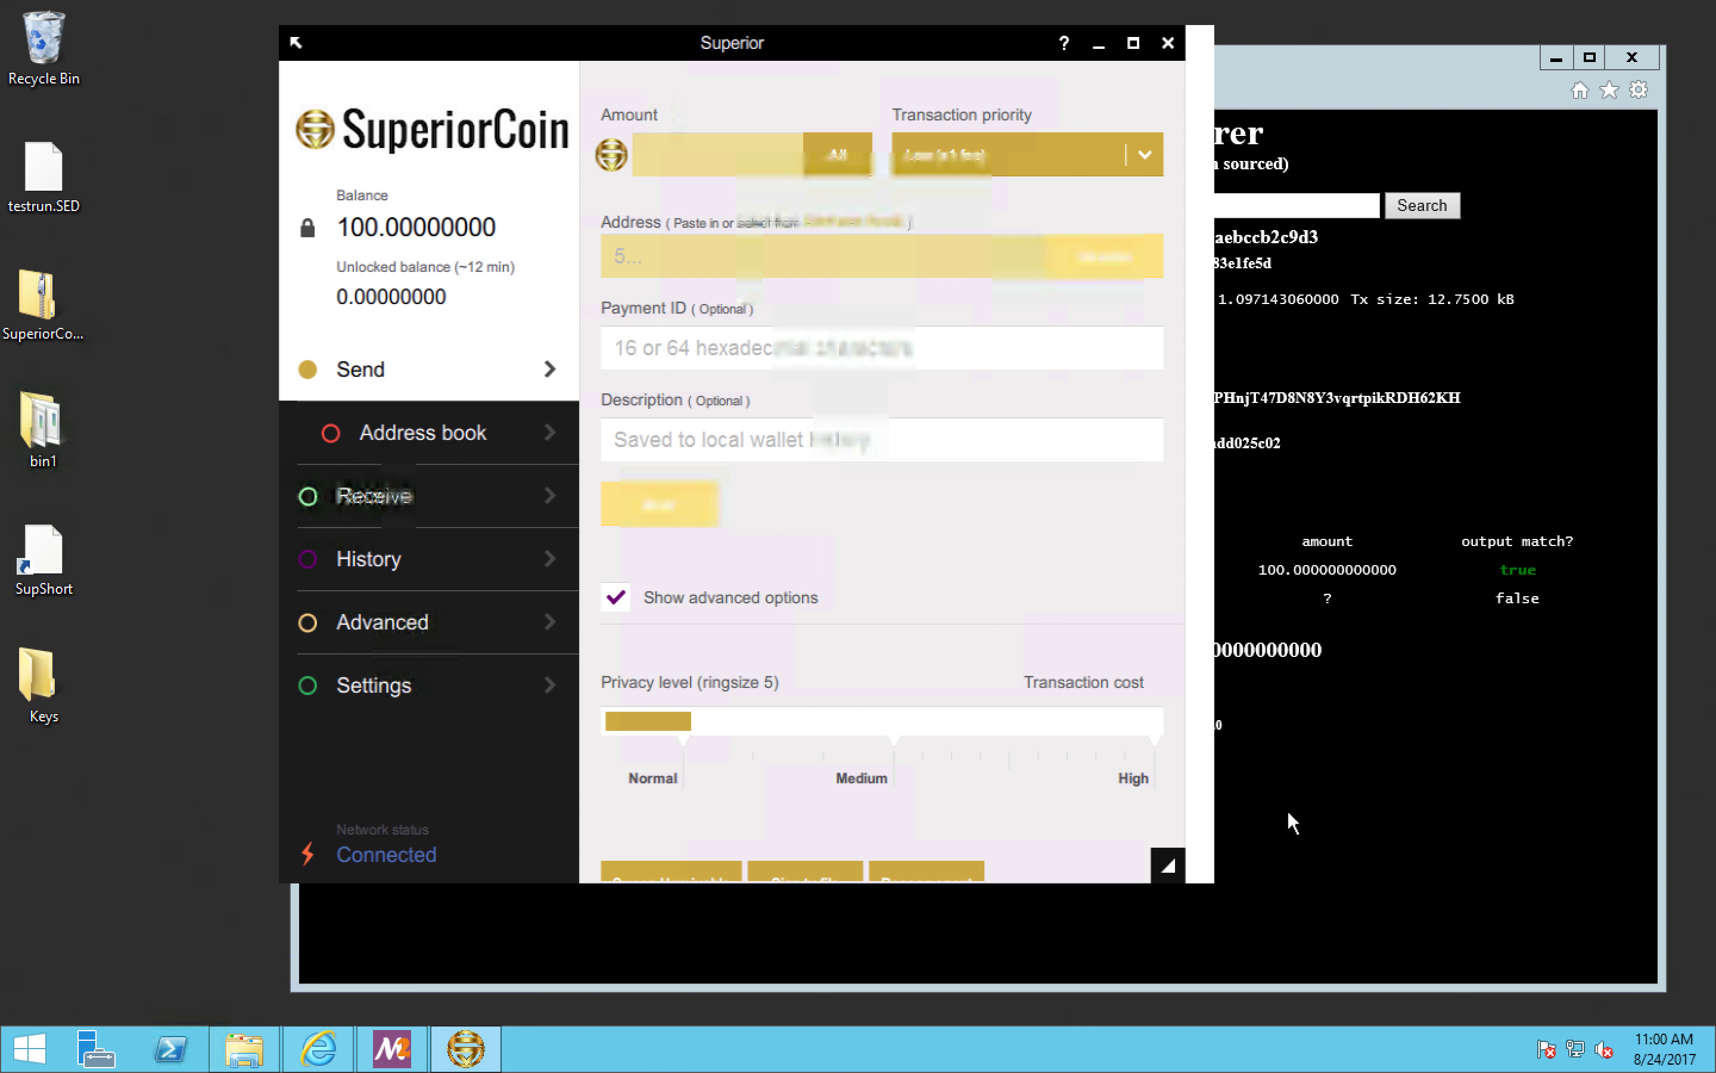
left_click_drag(1413, 892, 1527, 955)
left_click_drag(1567, 787, 1634, 837)
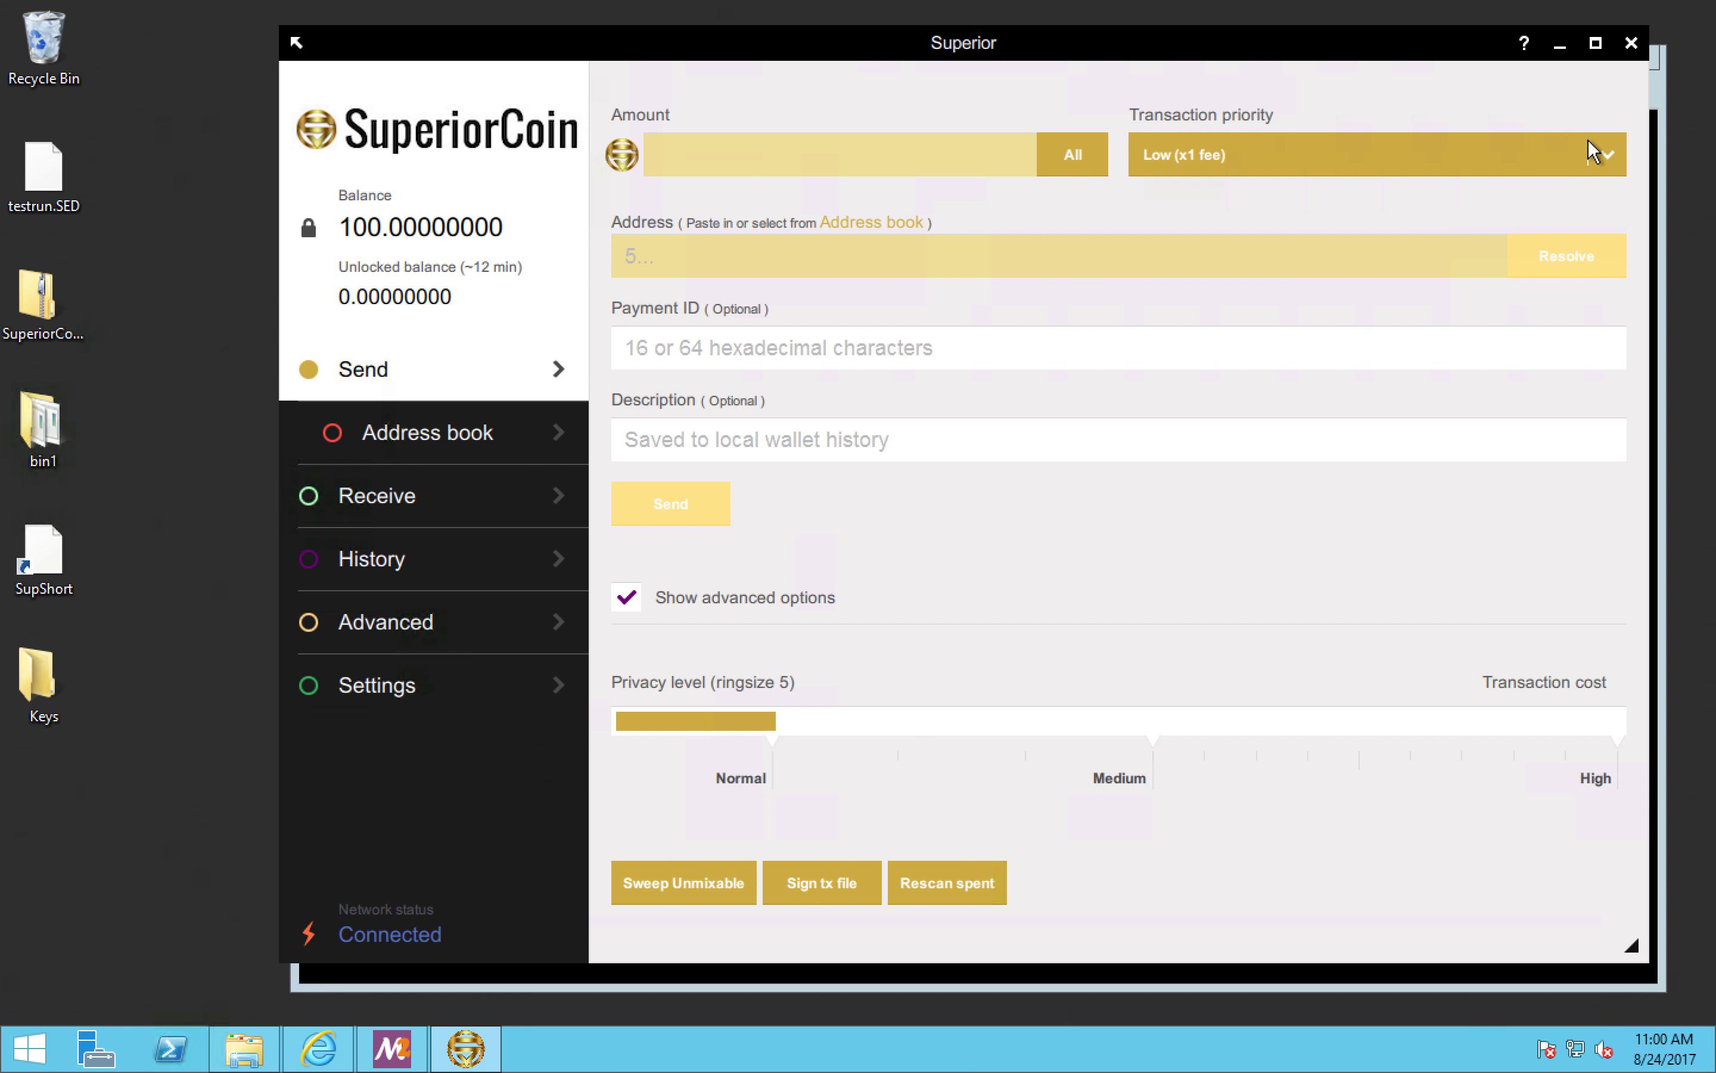
Step: Maximize the wallet window, restore it to its normal size, and move it toward the desktop icons
left_click(1594, 41)
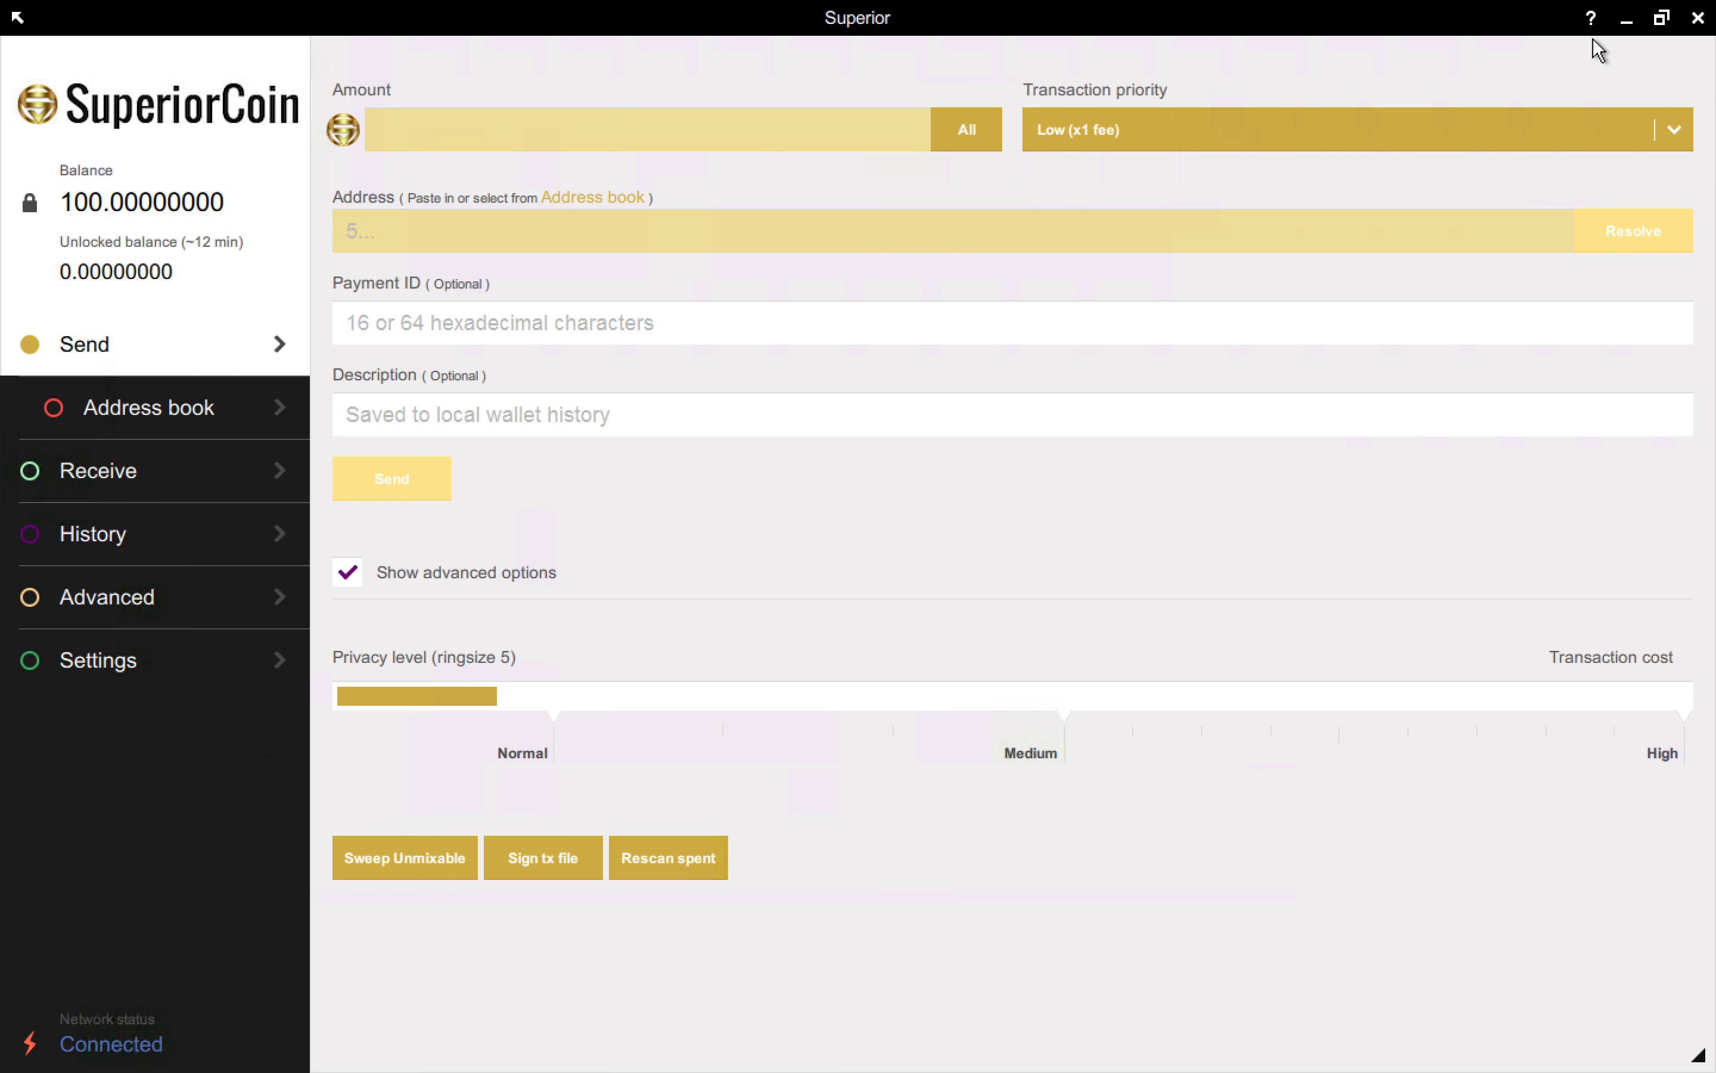
left_click(1663, 21)
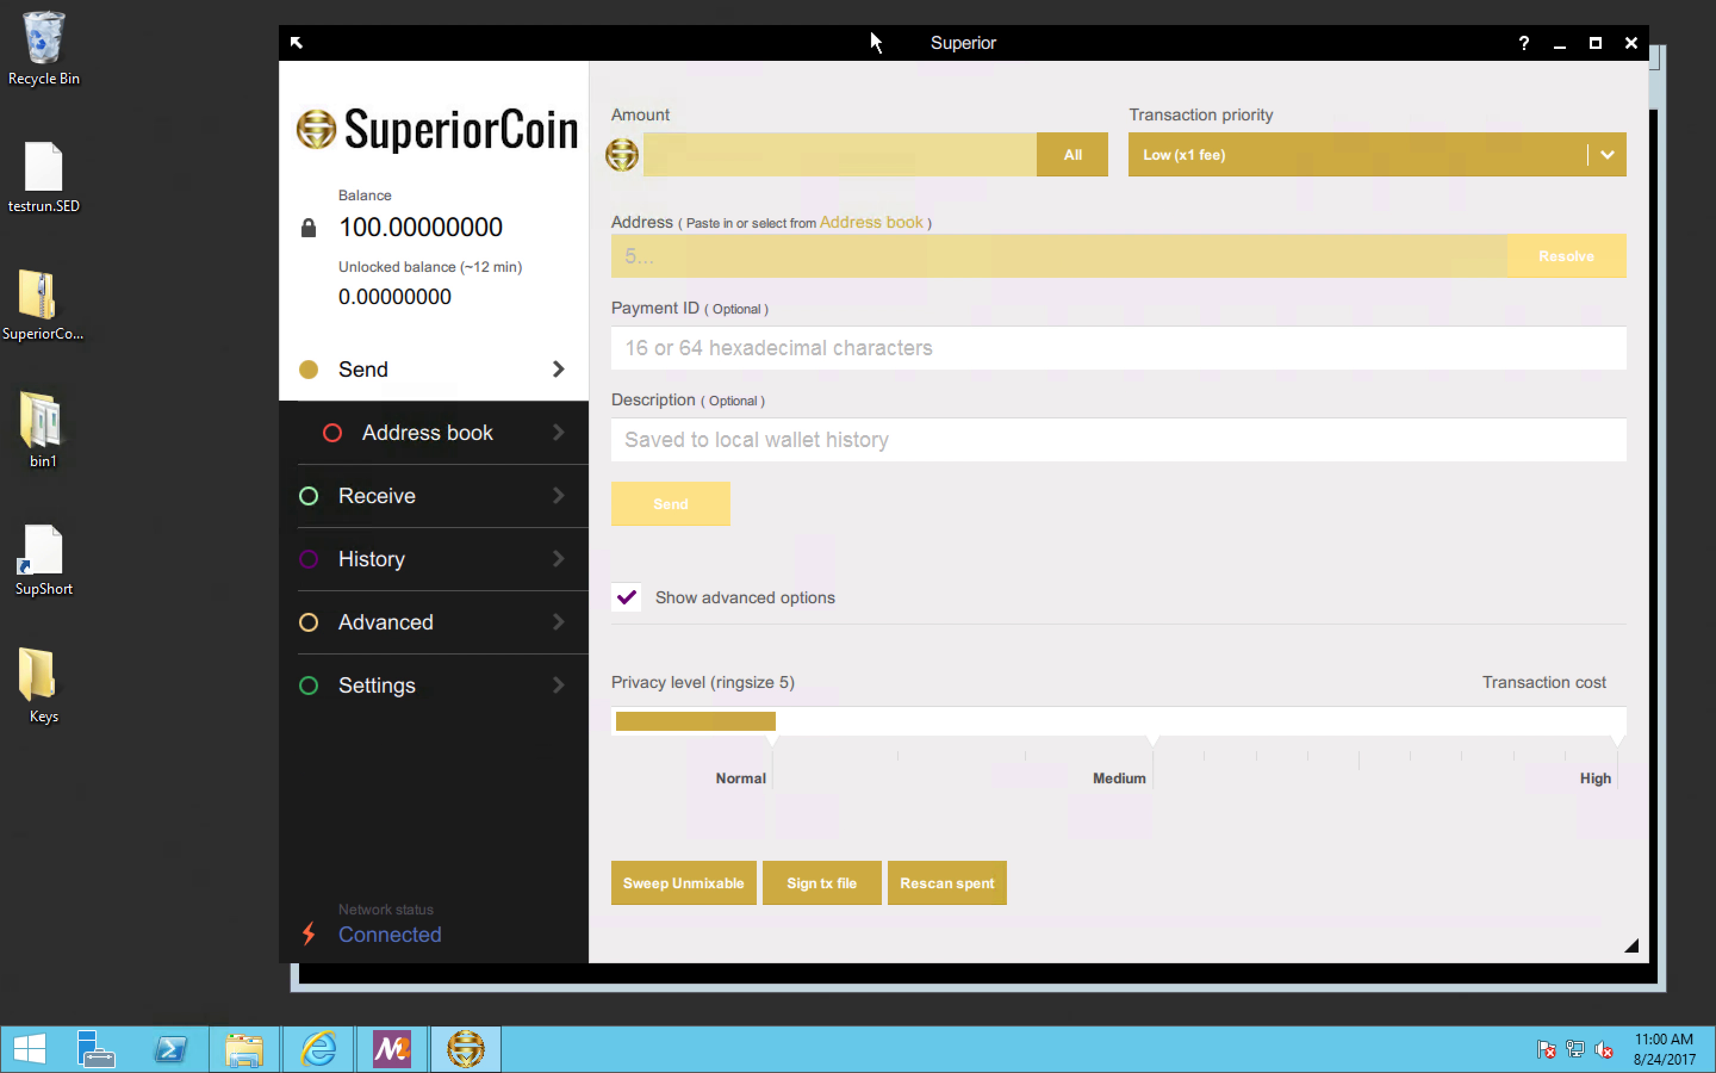
left_click_drag(843, 42, 711, 35)
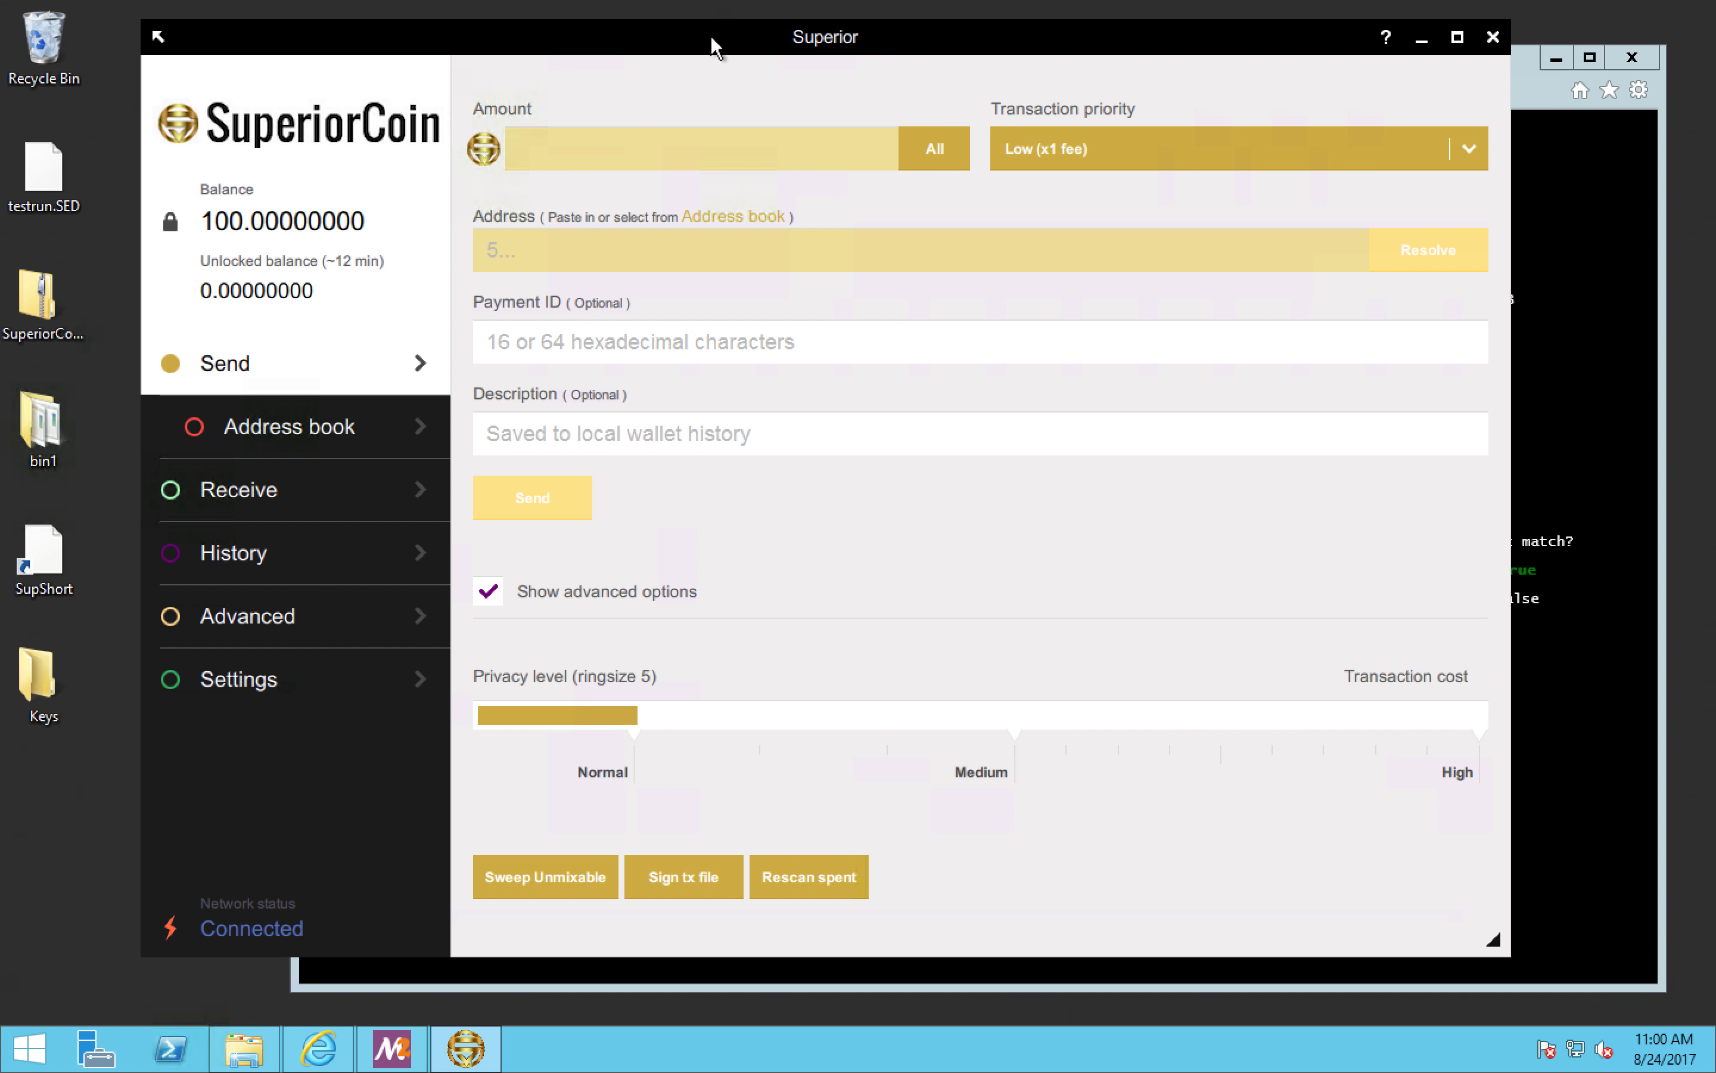